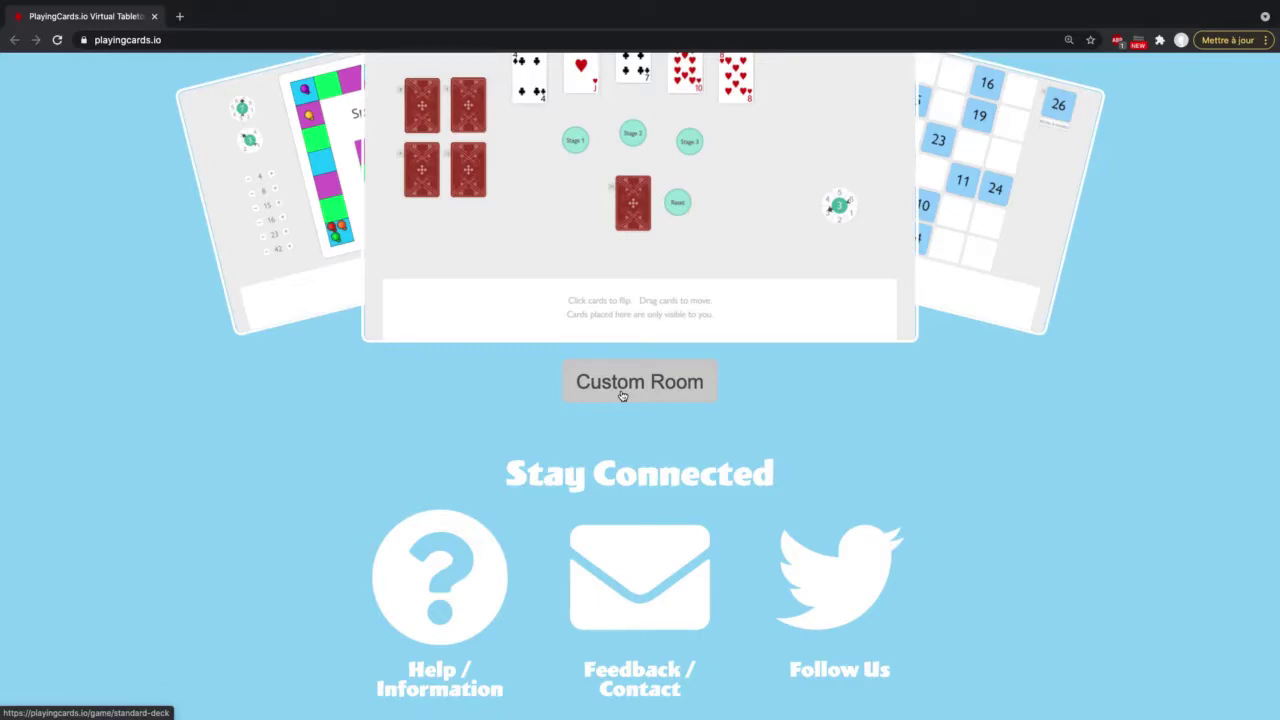
# Step: Start a new blank room from the homepage's Custom Room page
pyautogui.click(622, 396)
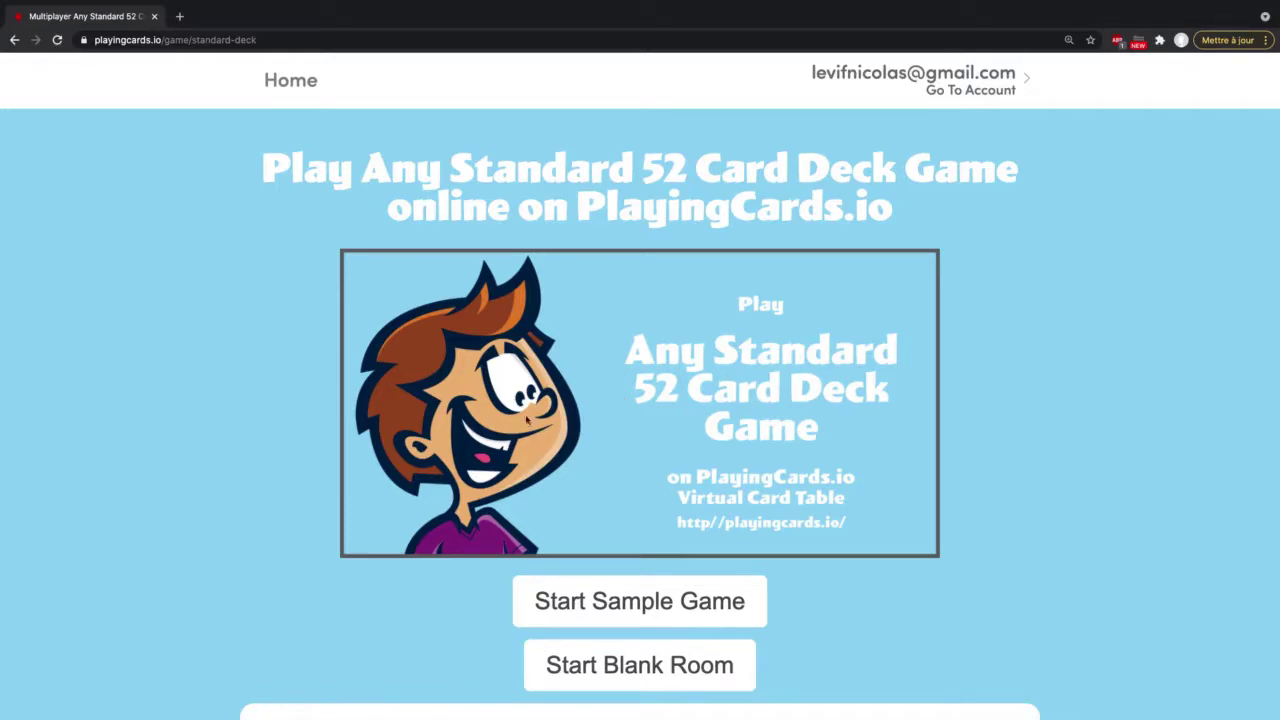
pyautogui.scroll(-1, 324, 538)
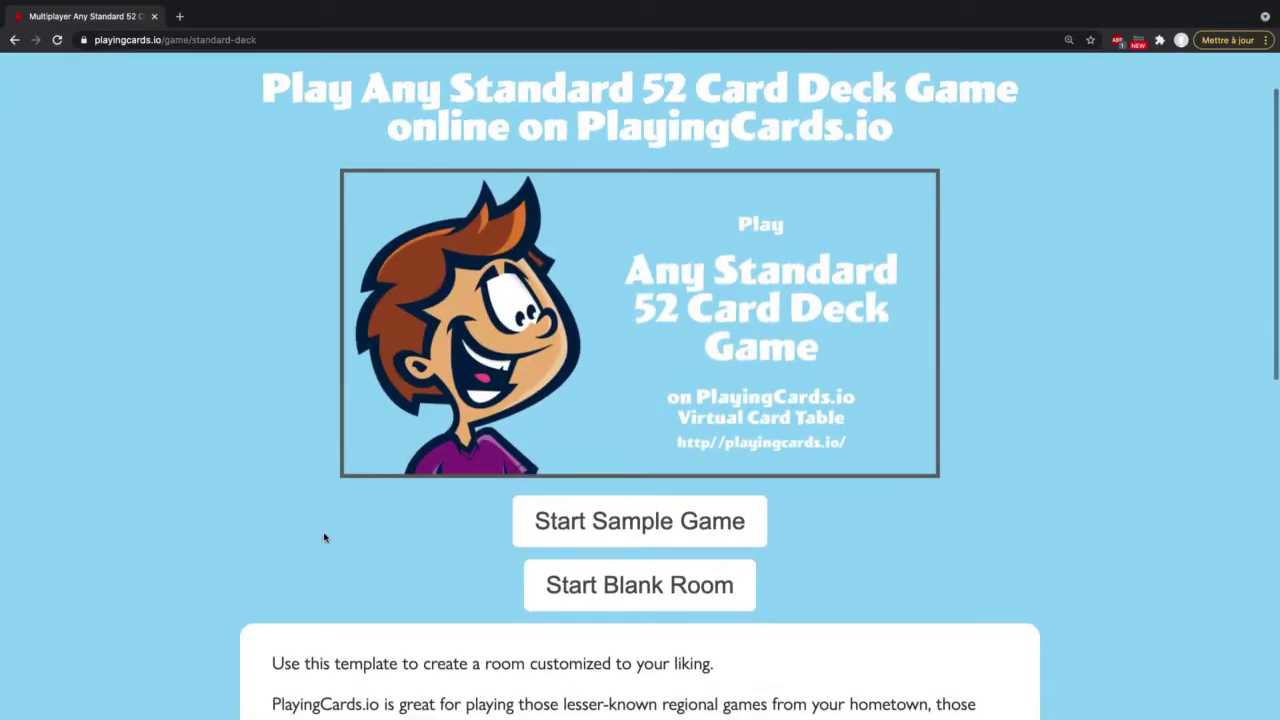
pyautogui.scroll(-2, 324, 538)
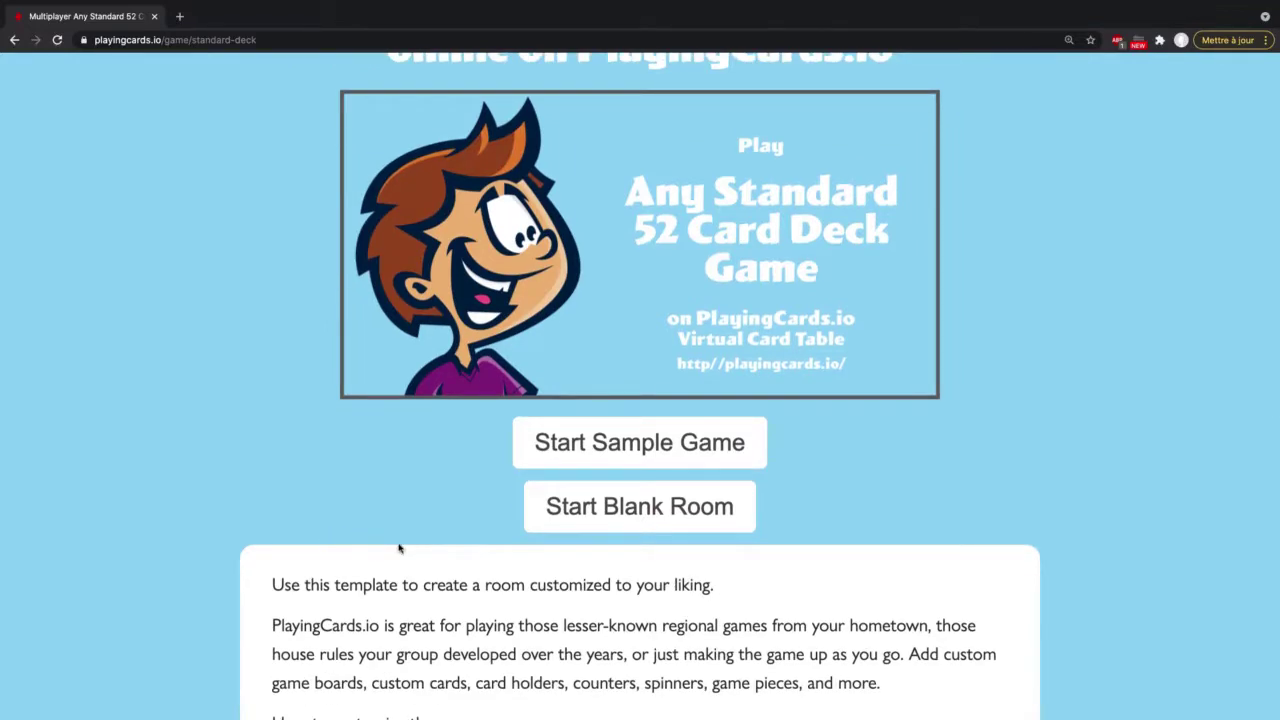
pyautogui.scroll(-1, 398, 548)
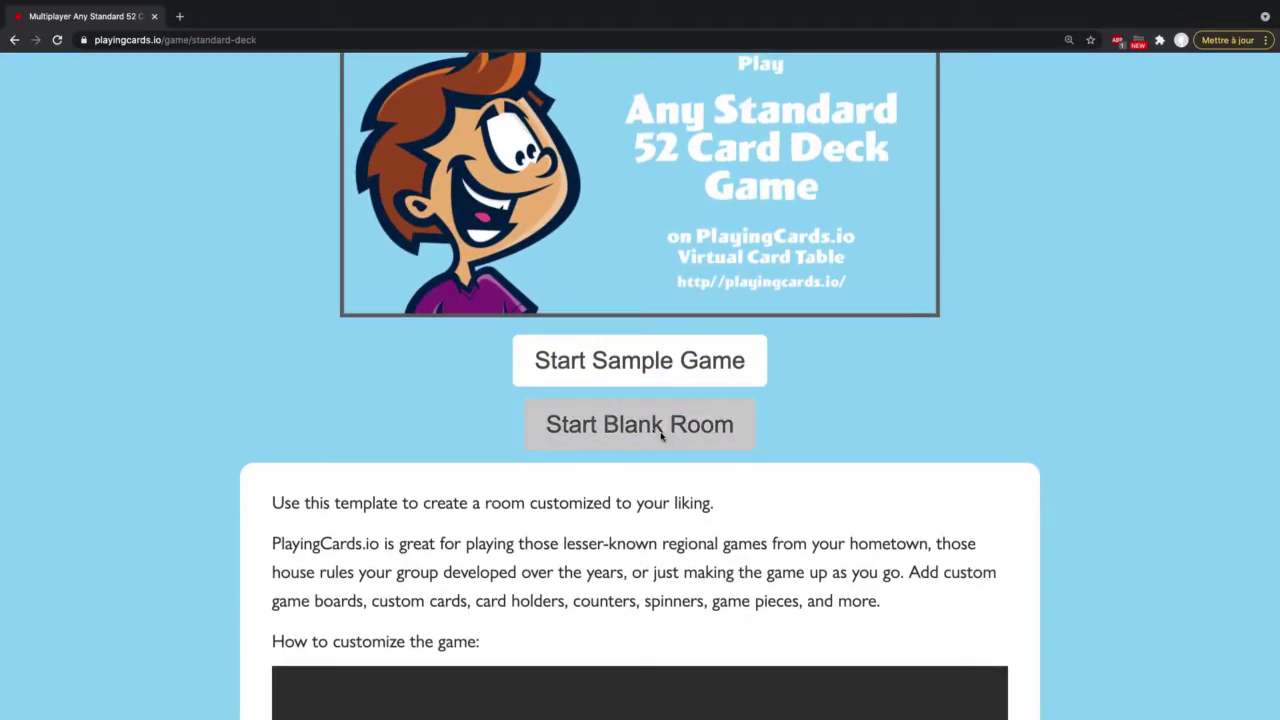
pyautogui.click(660, 435)
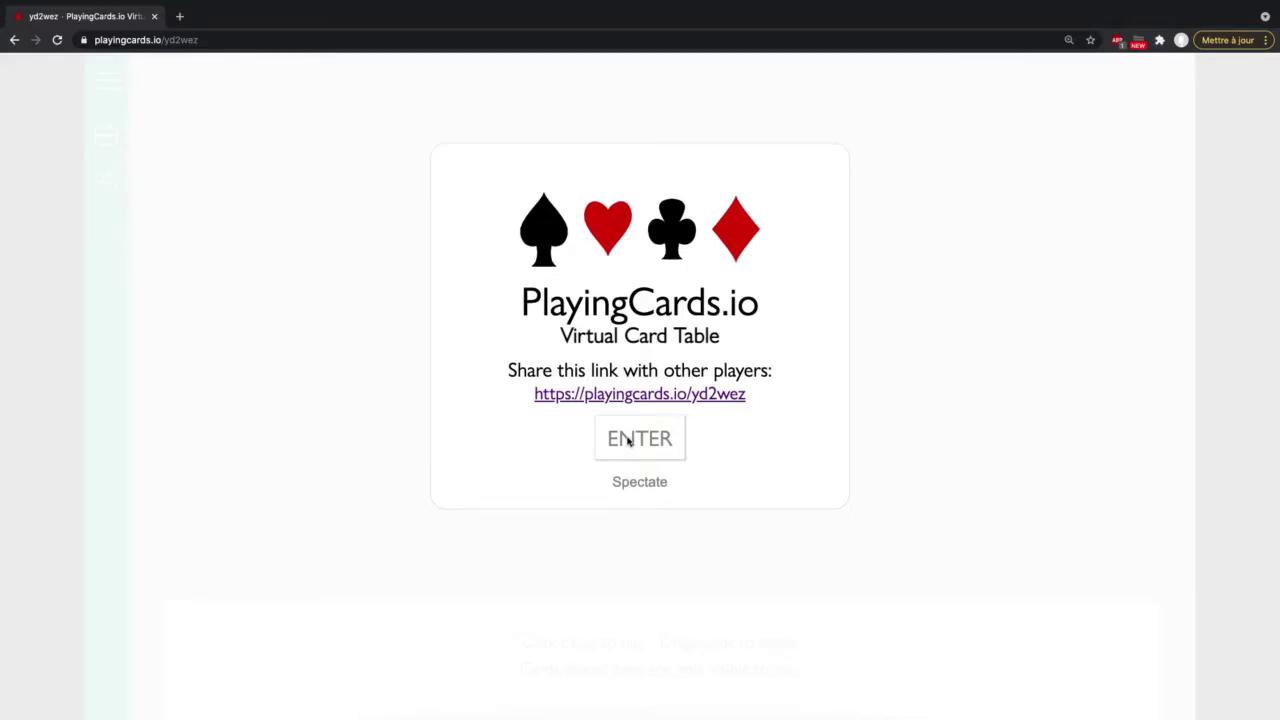
# Step: Enter the room, turn on Edit Table, and expand the widget catalogue
pyautogui.click(628, 441)
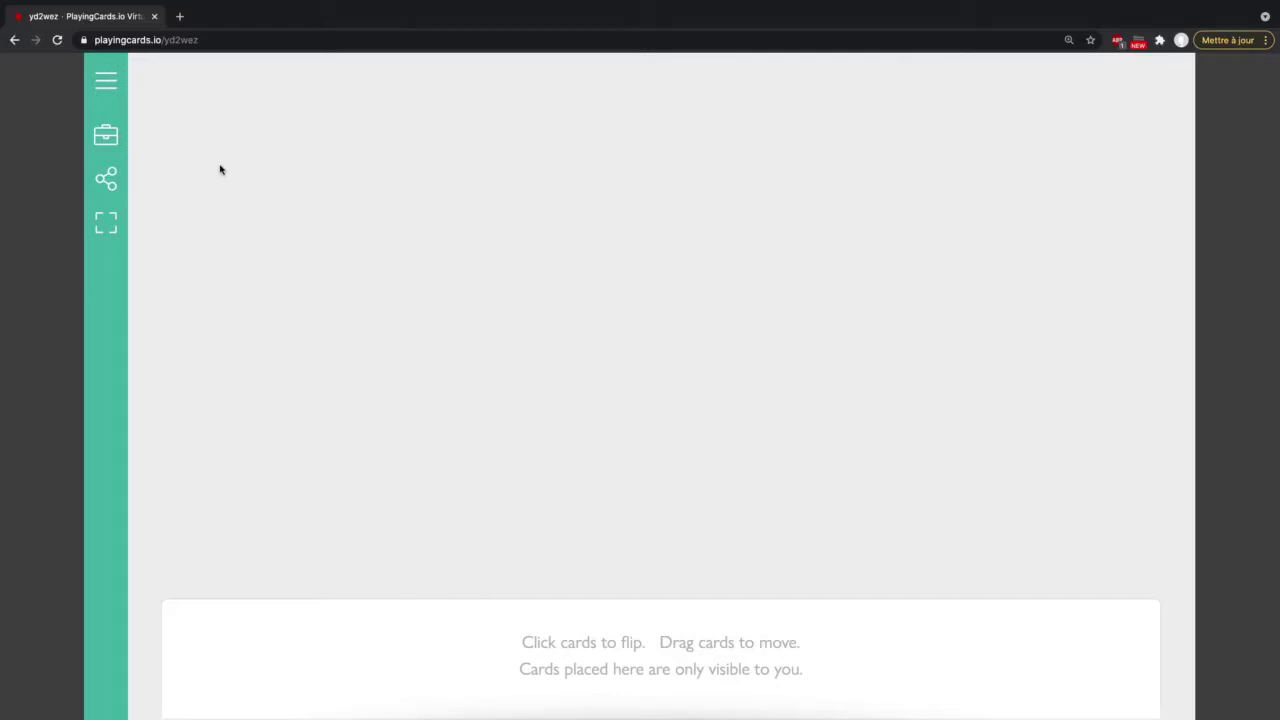
pyautogui.click(110, 140)
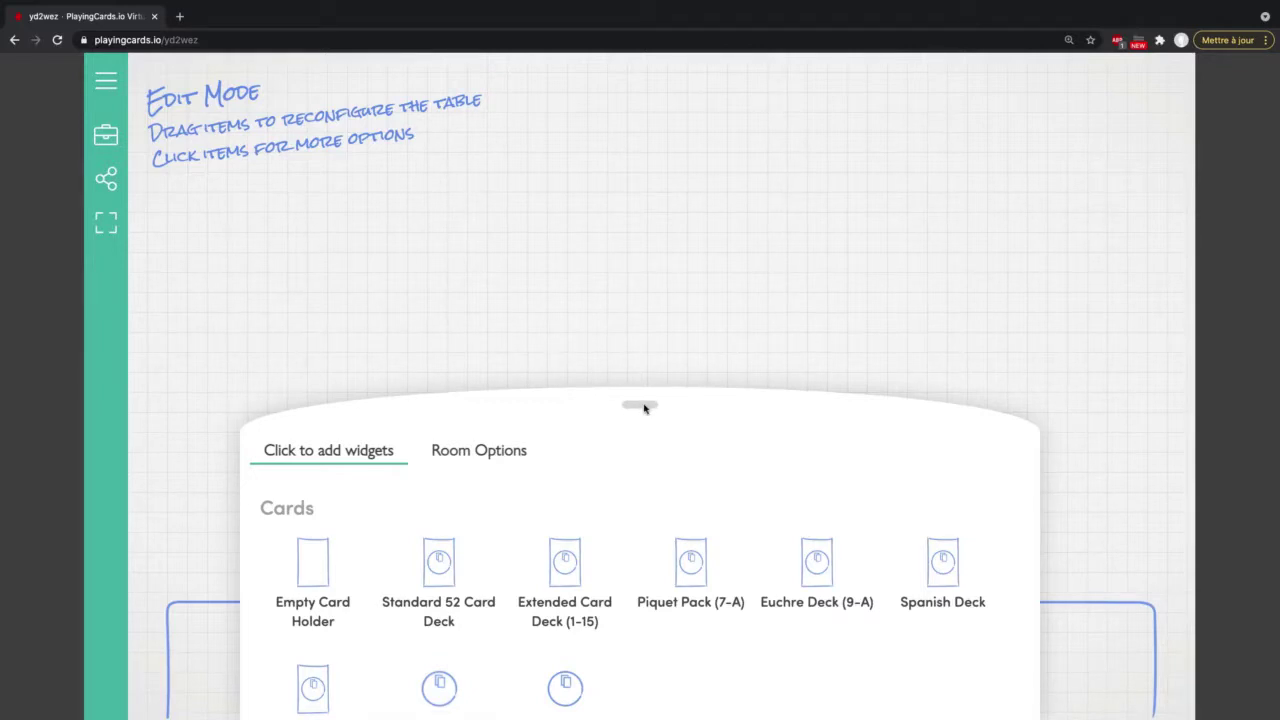
pyautogui.moveTo(644, 408); pyautogui.dragTo(655, 367)
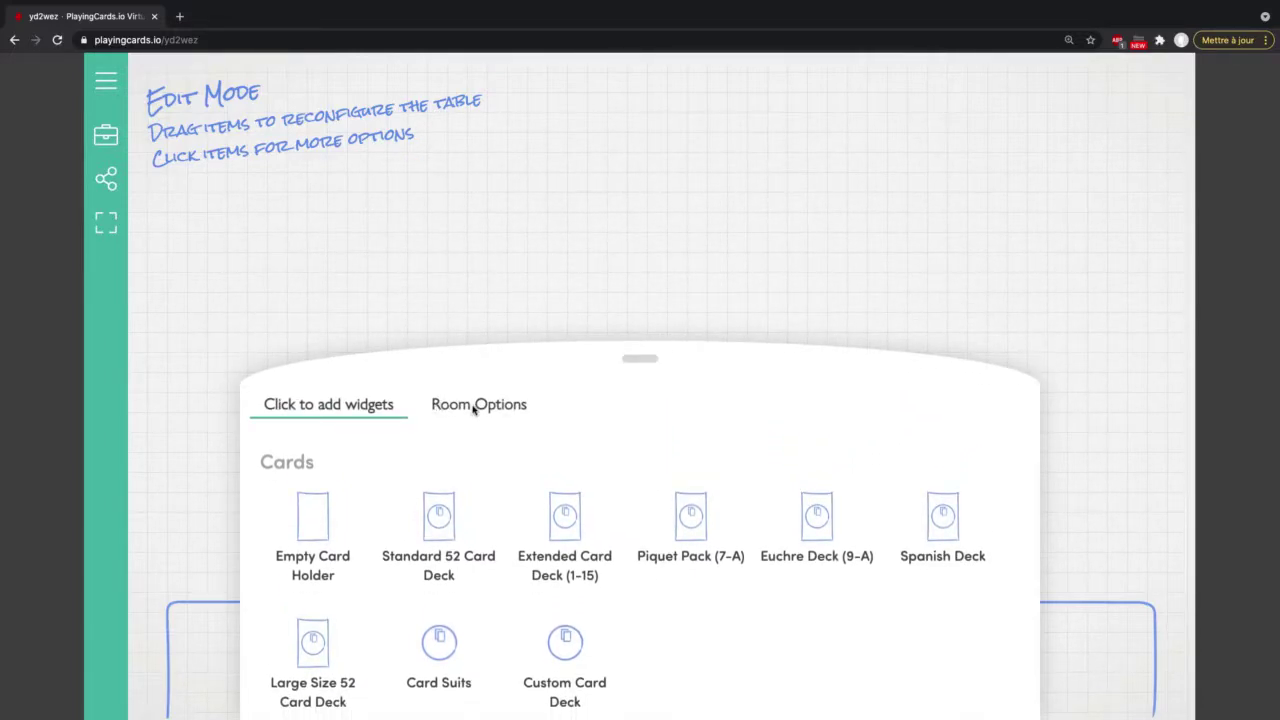
# Step: In Room Options, set Show "Hand" Area in Room to No Hand
pyautogui.click(486, 405)
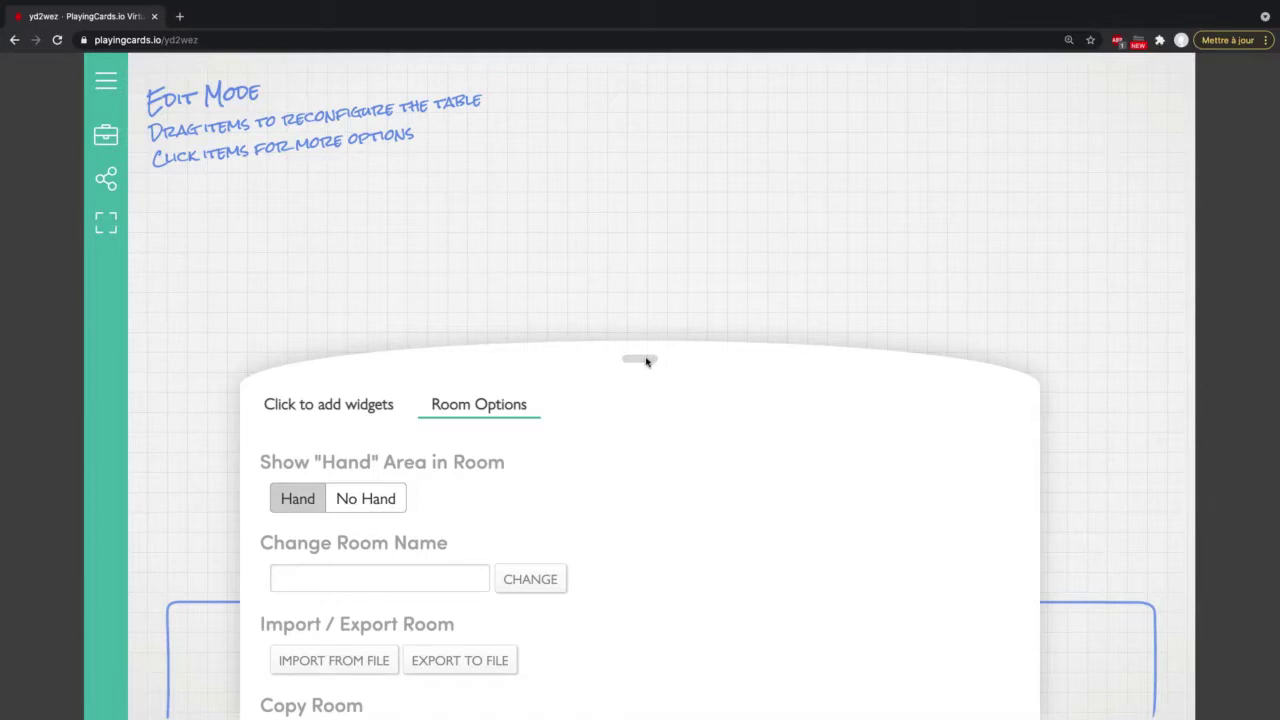
pyautogui.moveTo(646, 360); pyautogui.dragTo(644, 372)
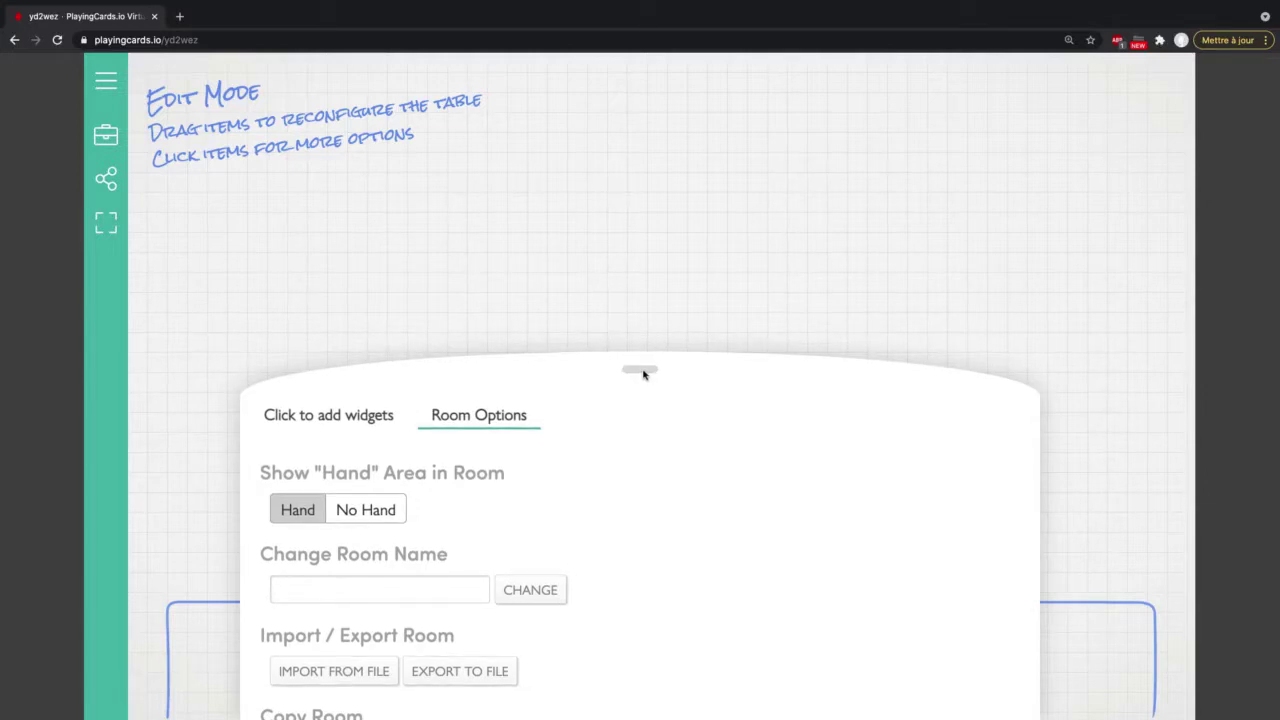
pyautogui.click(640, 372)
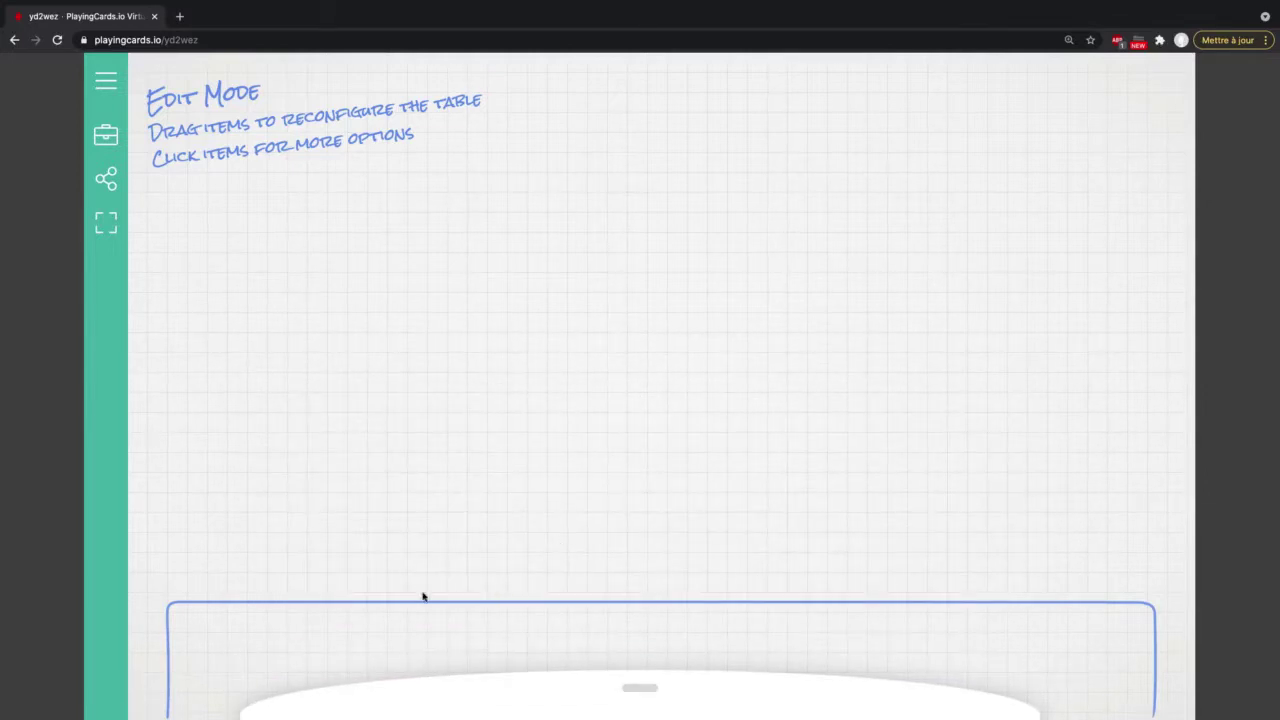
pyautogui.click(637, 688)
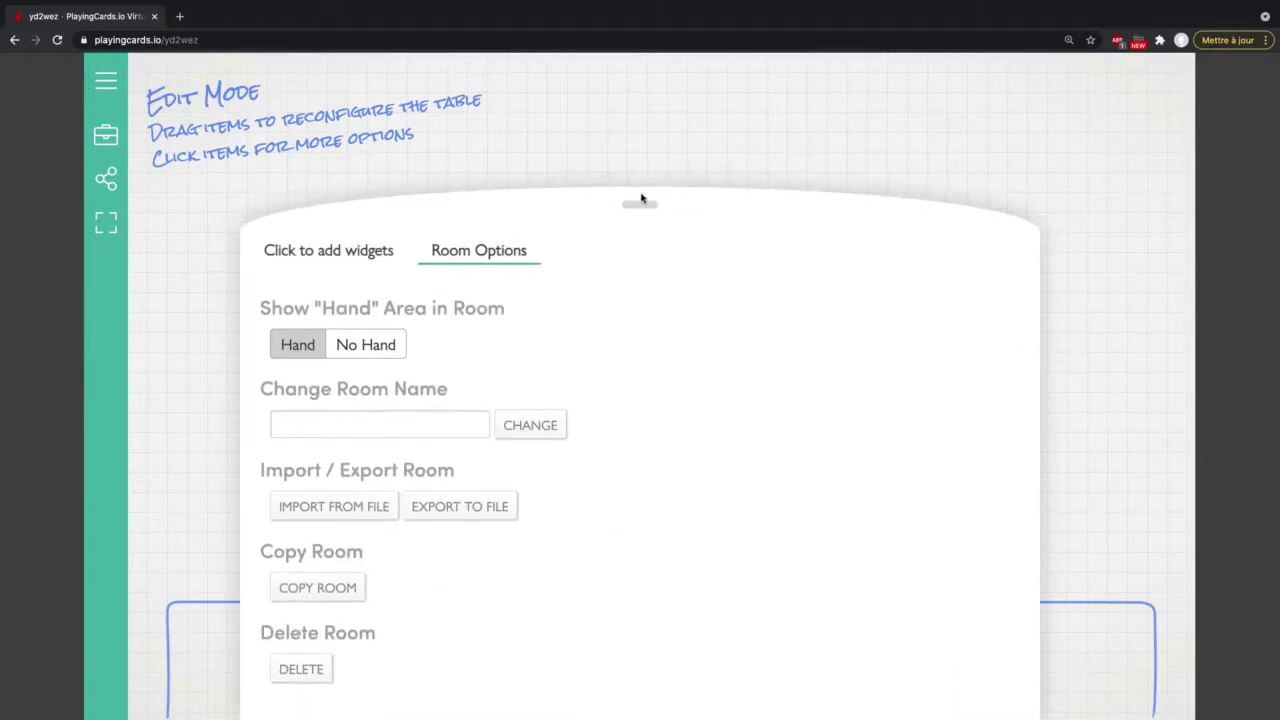
pyautogui.click(639, 205)
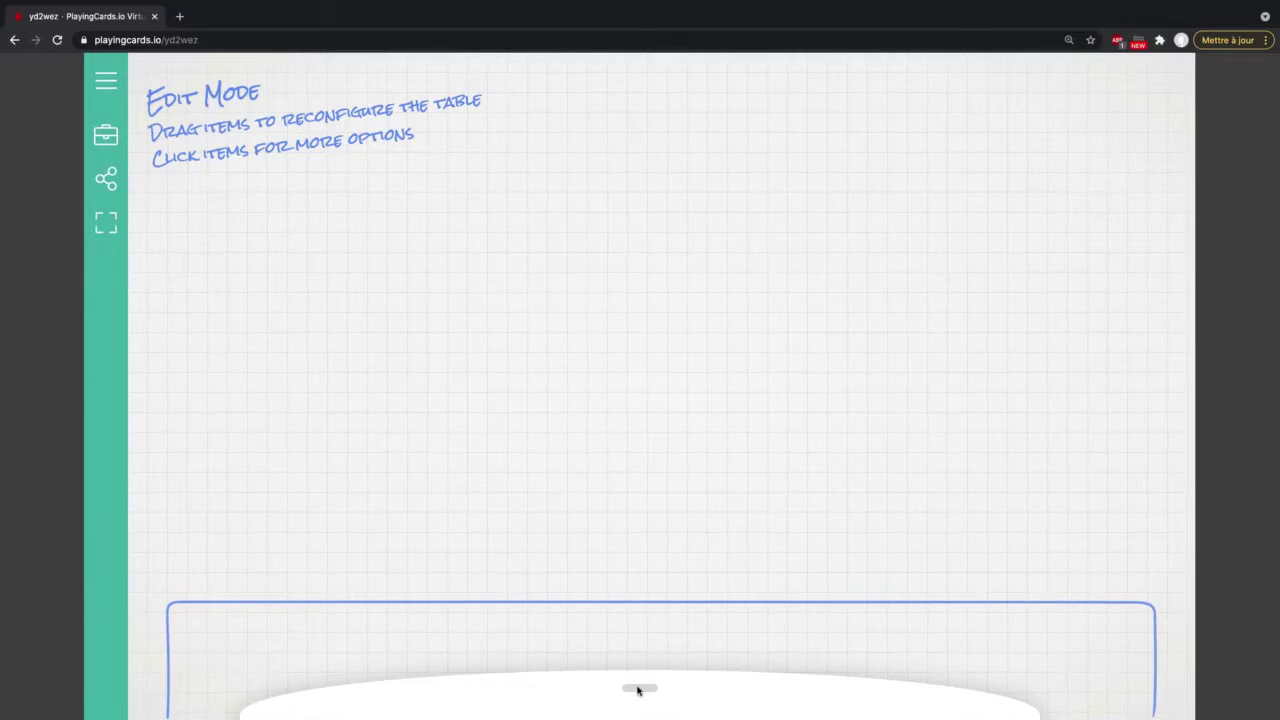
pyautogui.click(637, 690)
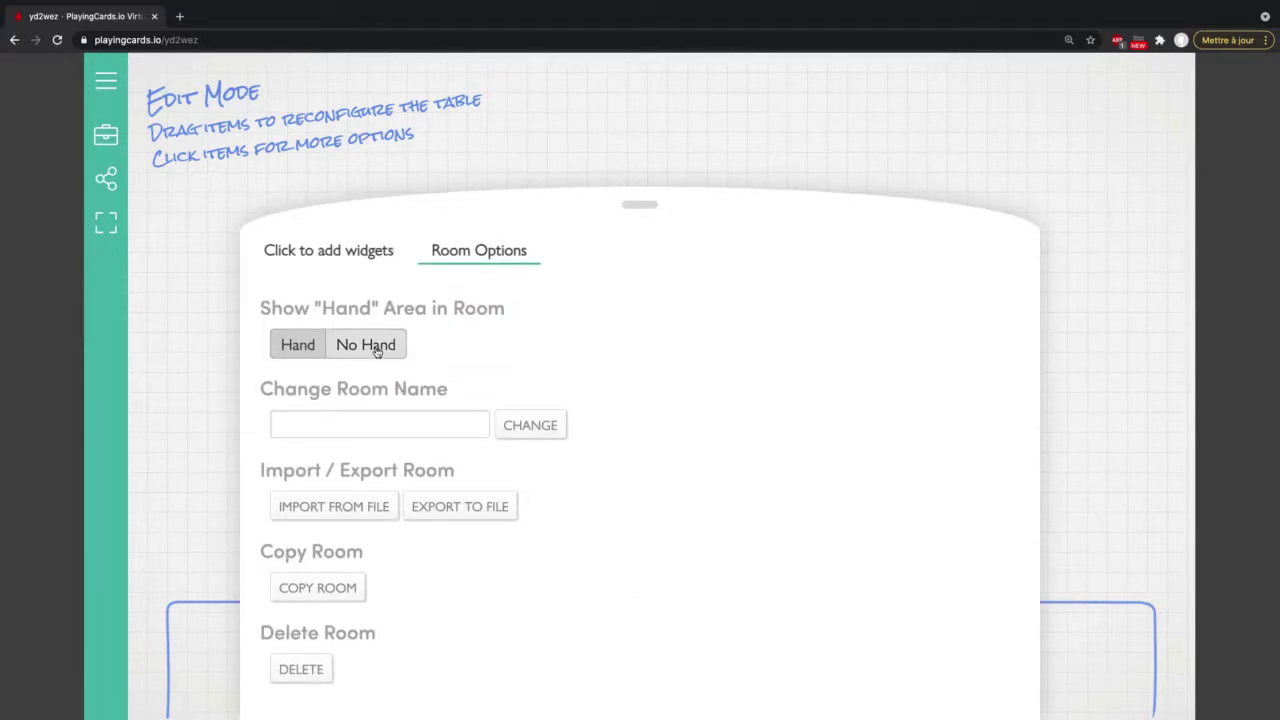
pyautogui.click(377, 353)
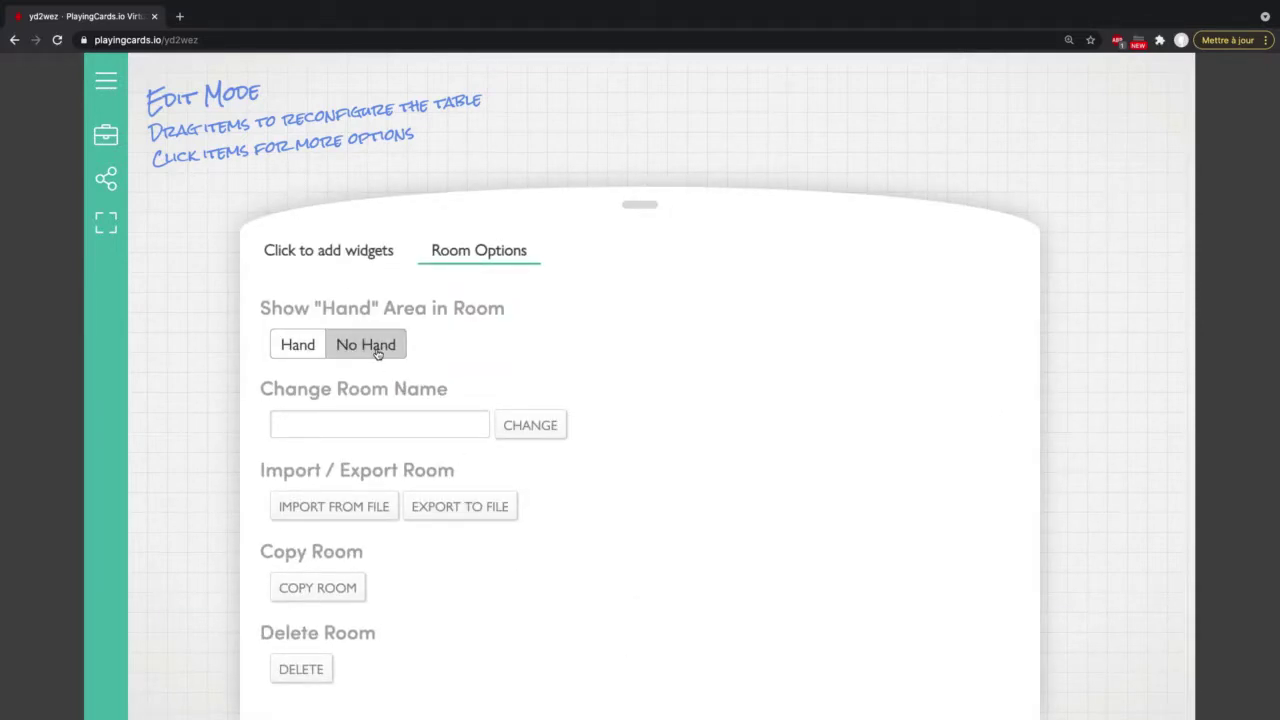
# Step: Change the room name to 'CBK - playtest' and return to the widget list
pyautogui.click(357, 425)
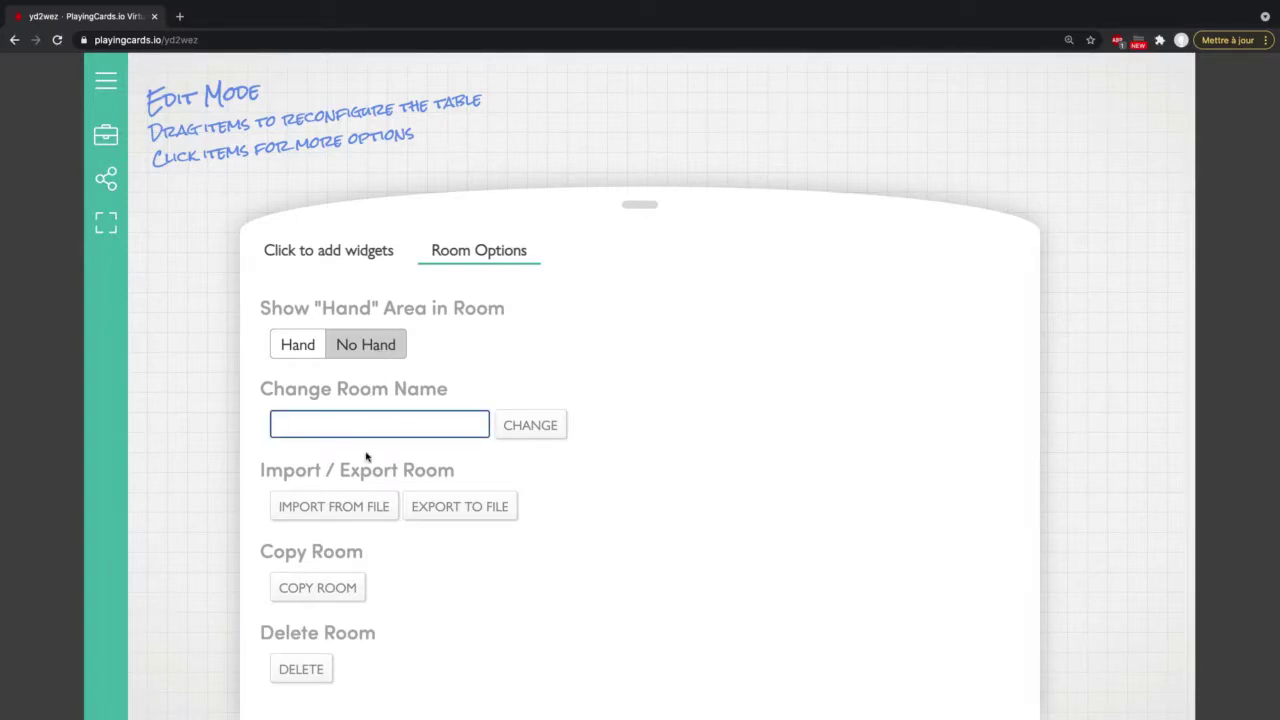
pyautogui.write('CBK - playtest')
pyautogui.click(543, 428)
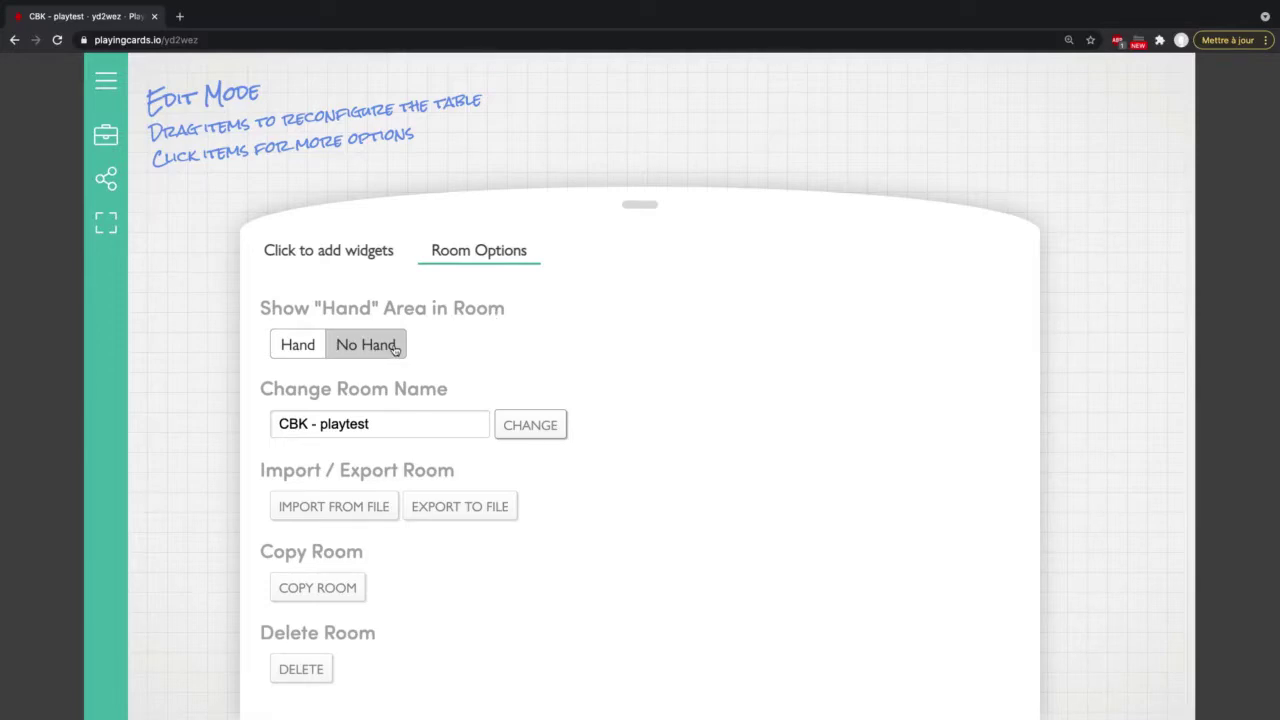
pyautogui.click(347, 256)
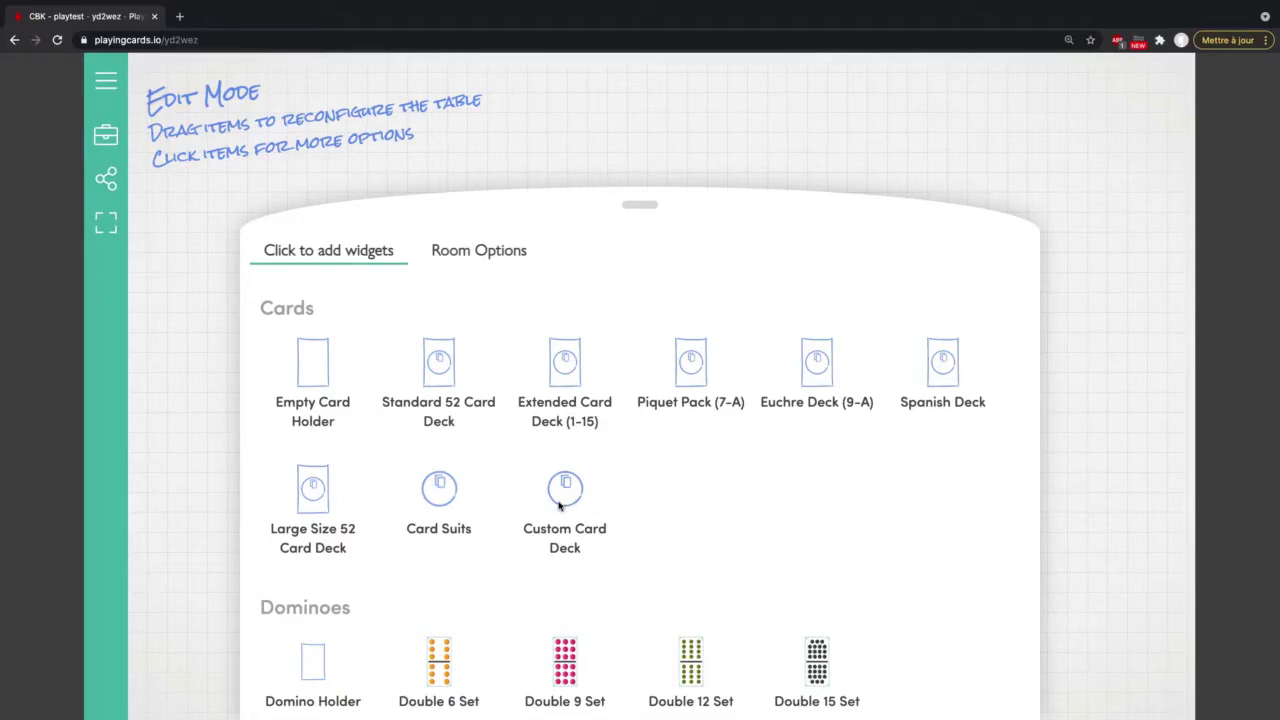
# Step: Scroll the widget catalogue down past interactive items and label text to Game Boards
pyautogui.scroll(-3, 674, 517)
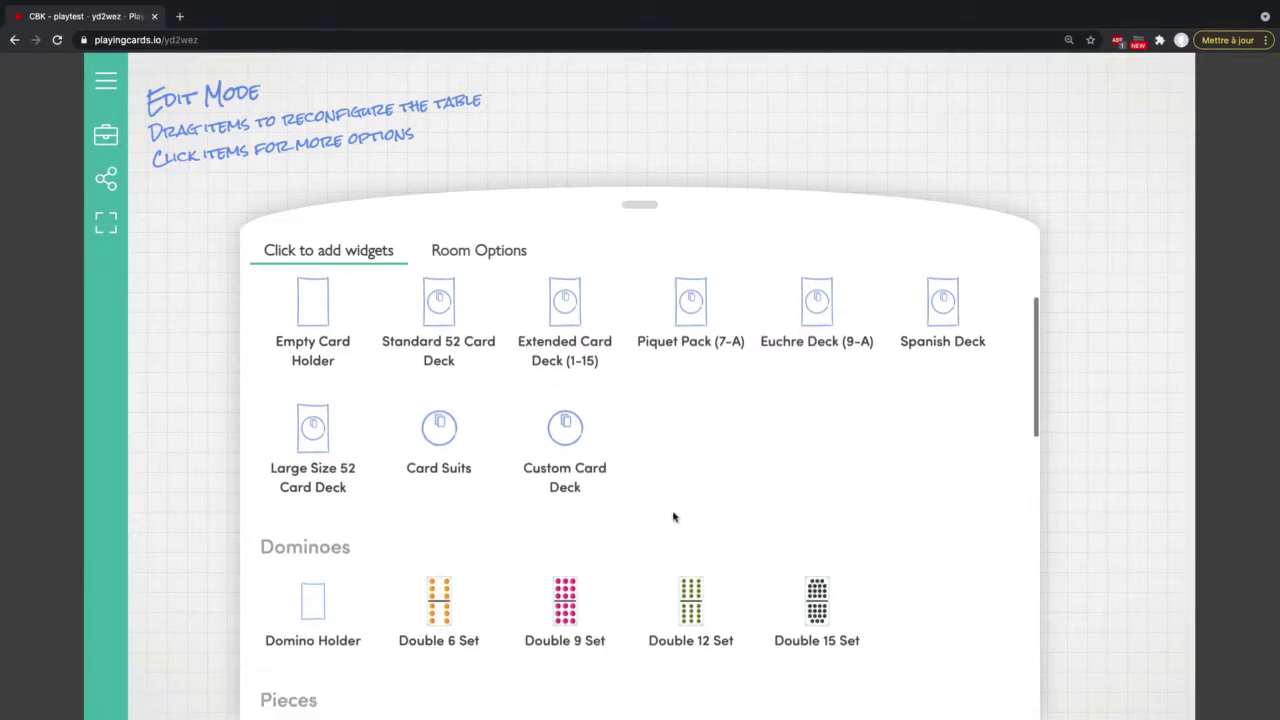
pyautogui.scroll(-3, 674, 517)
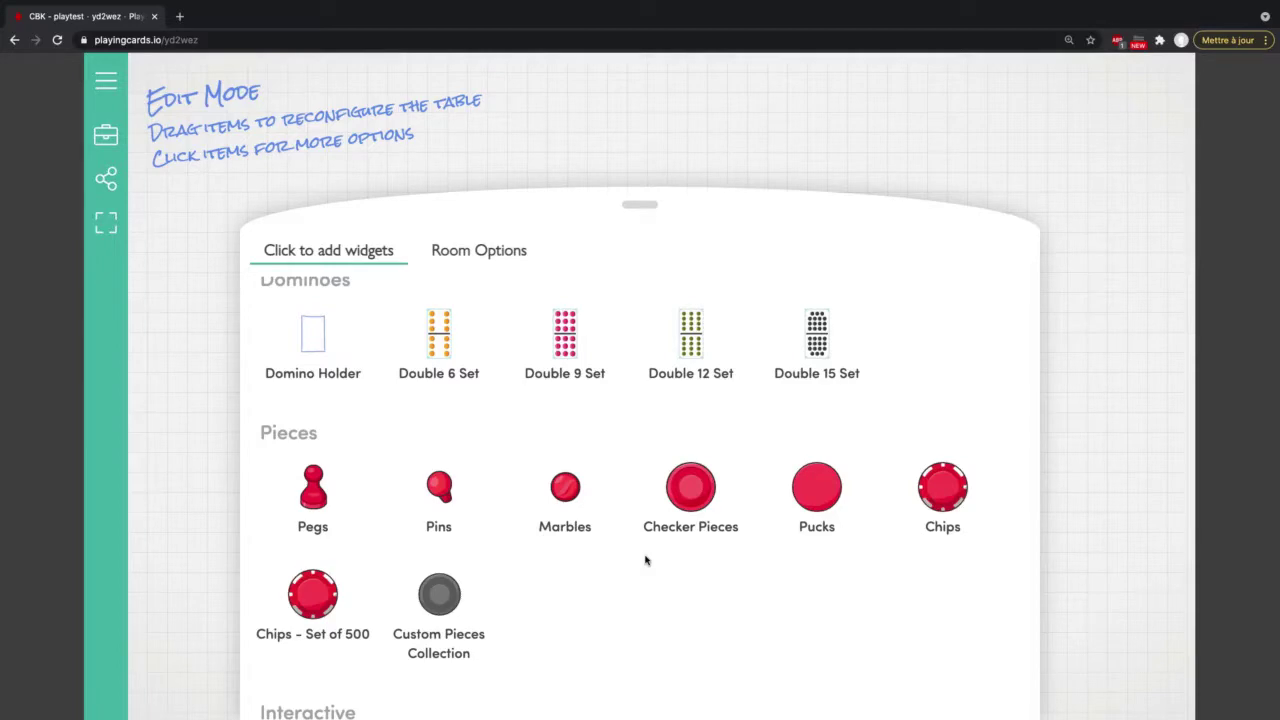
pyautogui.scroll(-1, 556, 567)
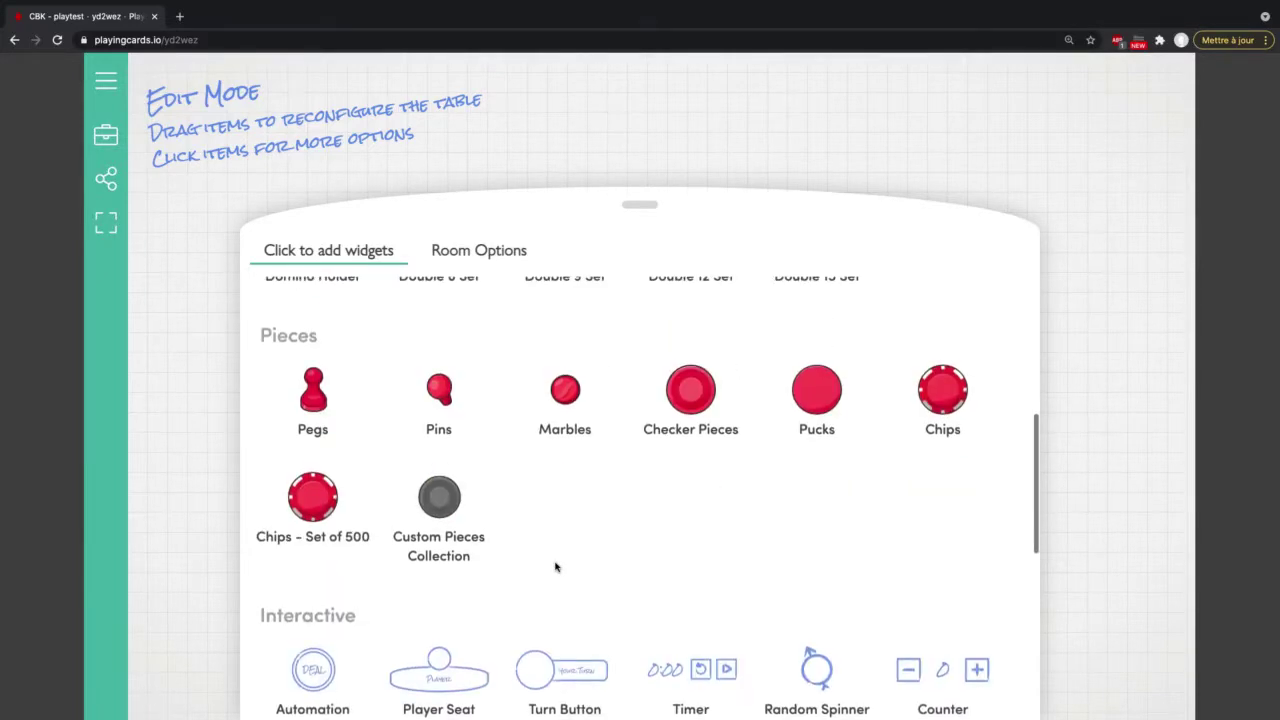
pyautogui.scroll(-2, 556, 567)
pyautogui.scroll(-1, 556, 567)
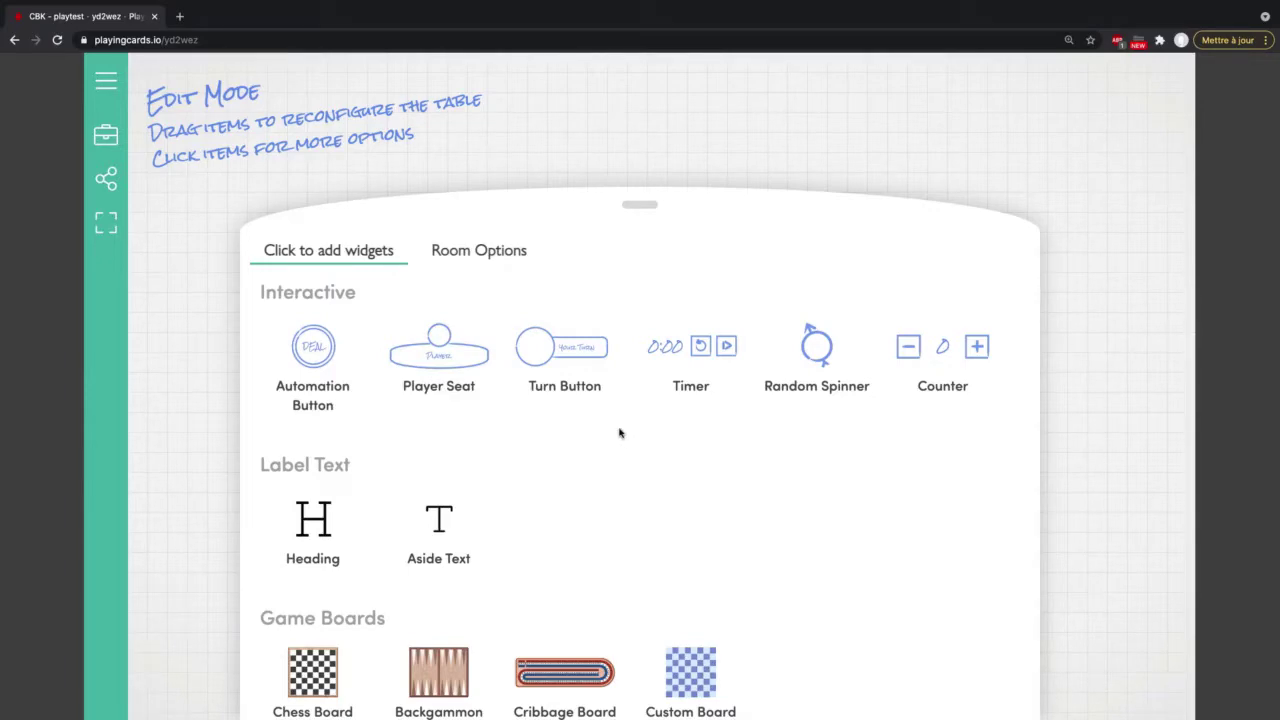
pyautogui.scroll(-1, 619, 433)
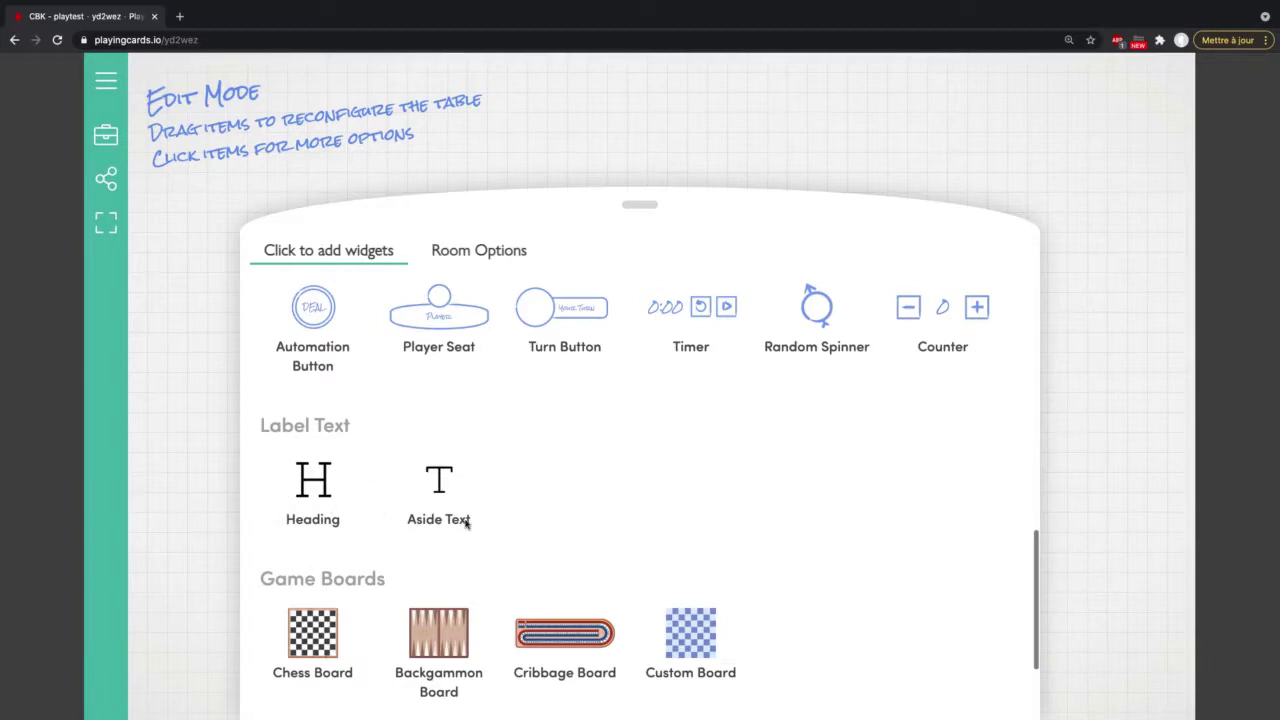
pyautogui.scroll(-2, 692, 482)
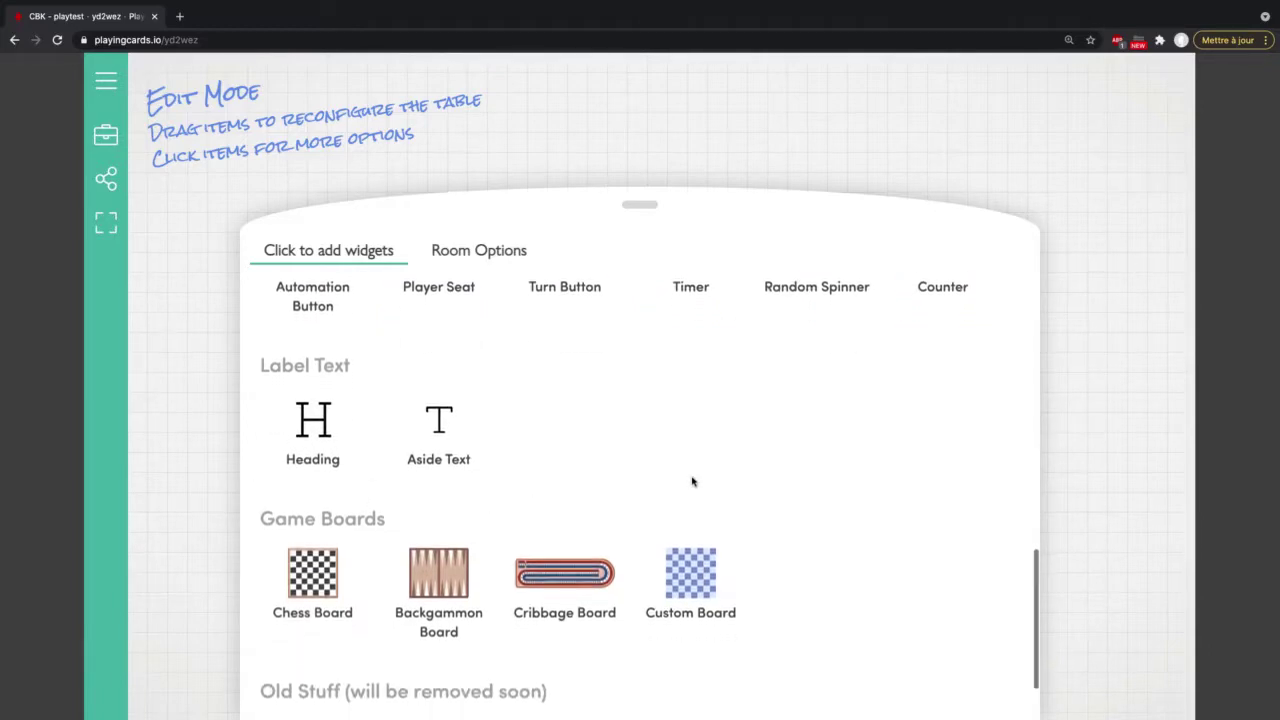
pyautogui.scroll(-2, 692, 482)
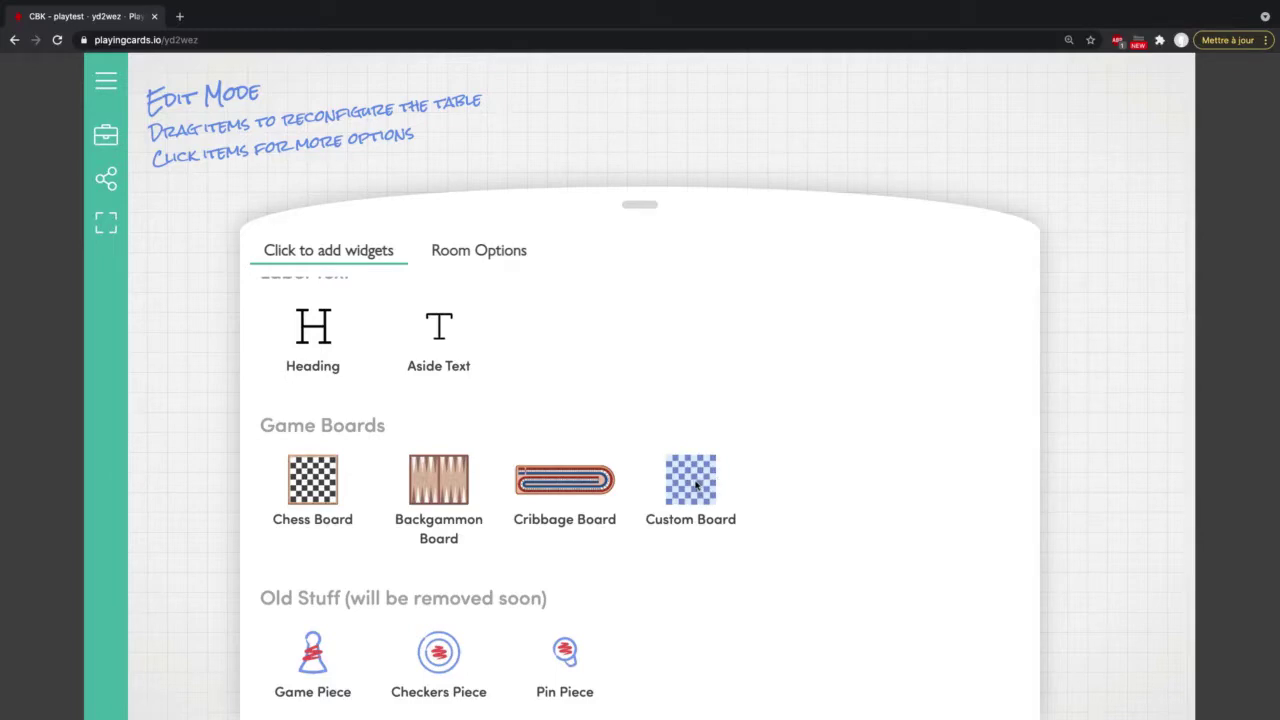
# Step: Add a custom game board from Cyberpunk'd/Images/SbNm3Sr.jpeg and set its size to maximum
pyautogui.click(696, 485)
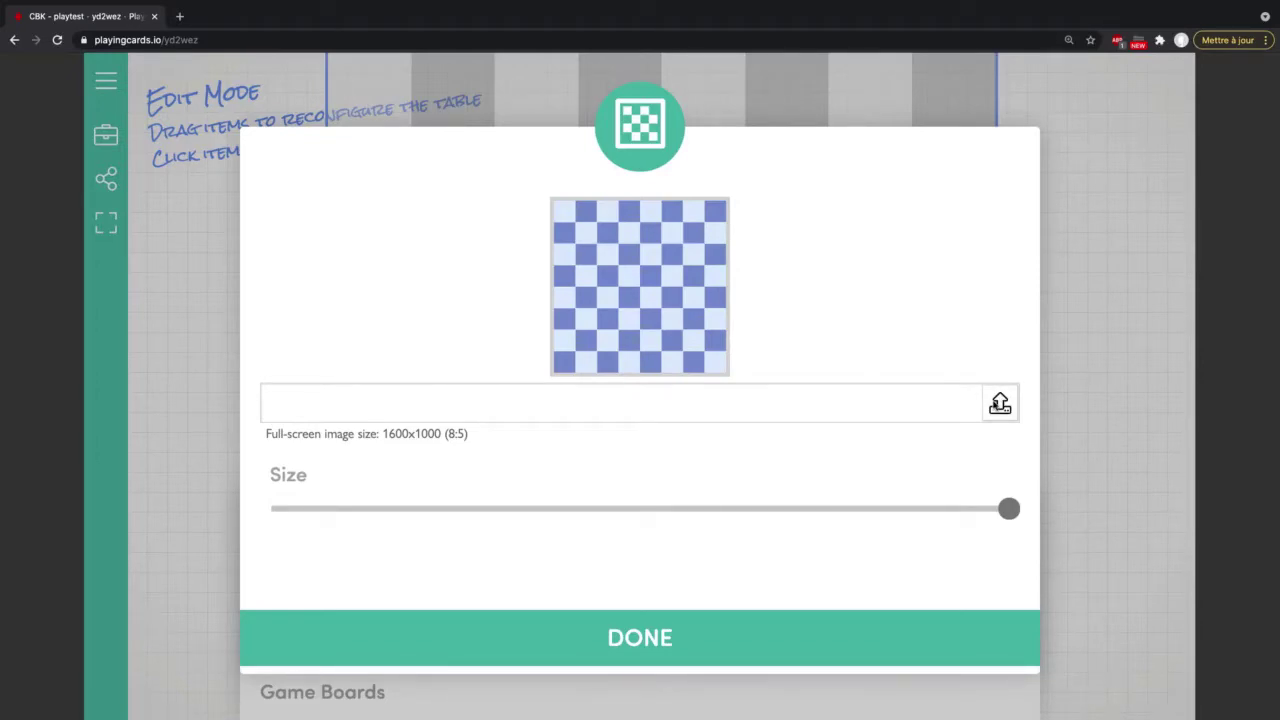
pyautogui.click(1000, 405)
pyautogui.click(1000, 405)
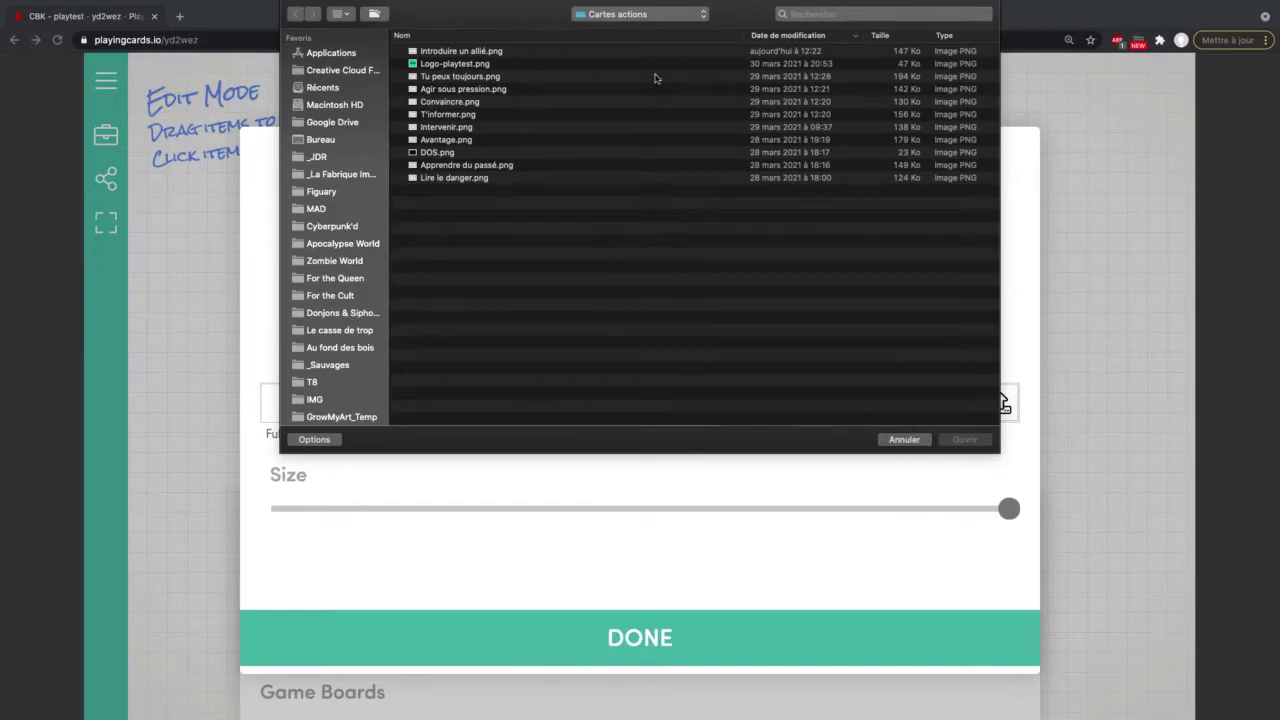
pyautogui.click(650, 14)
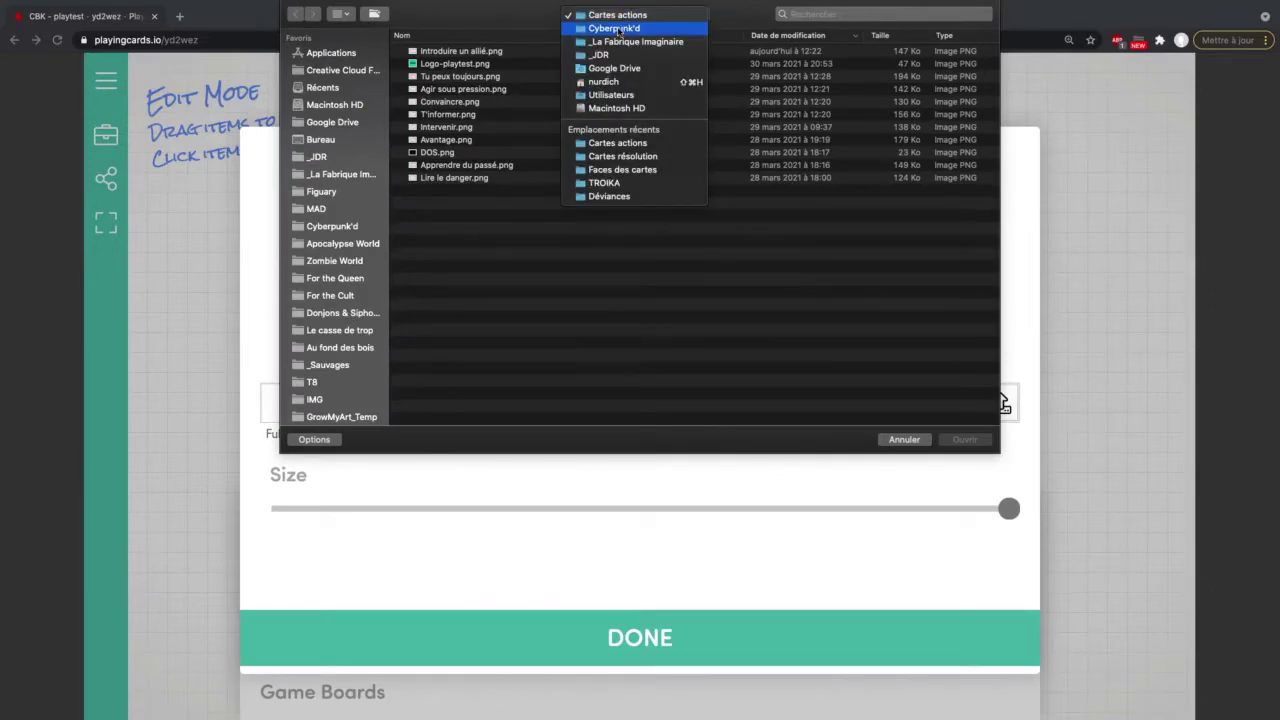
pyautogui.click(614, 28)
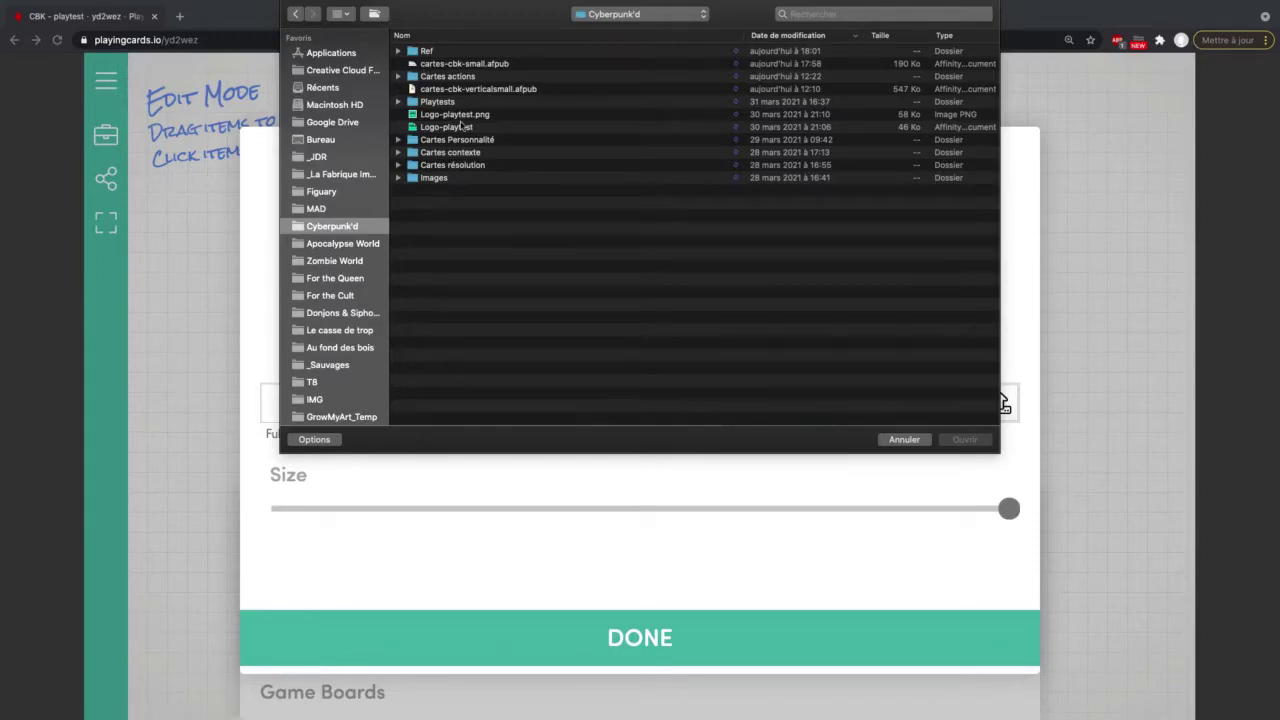
pyautogui.doubleClick(446, 178)
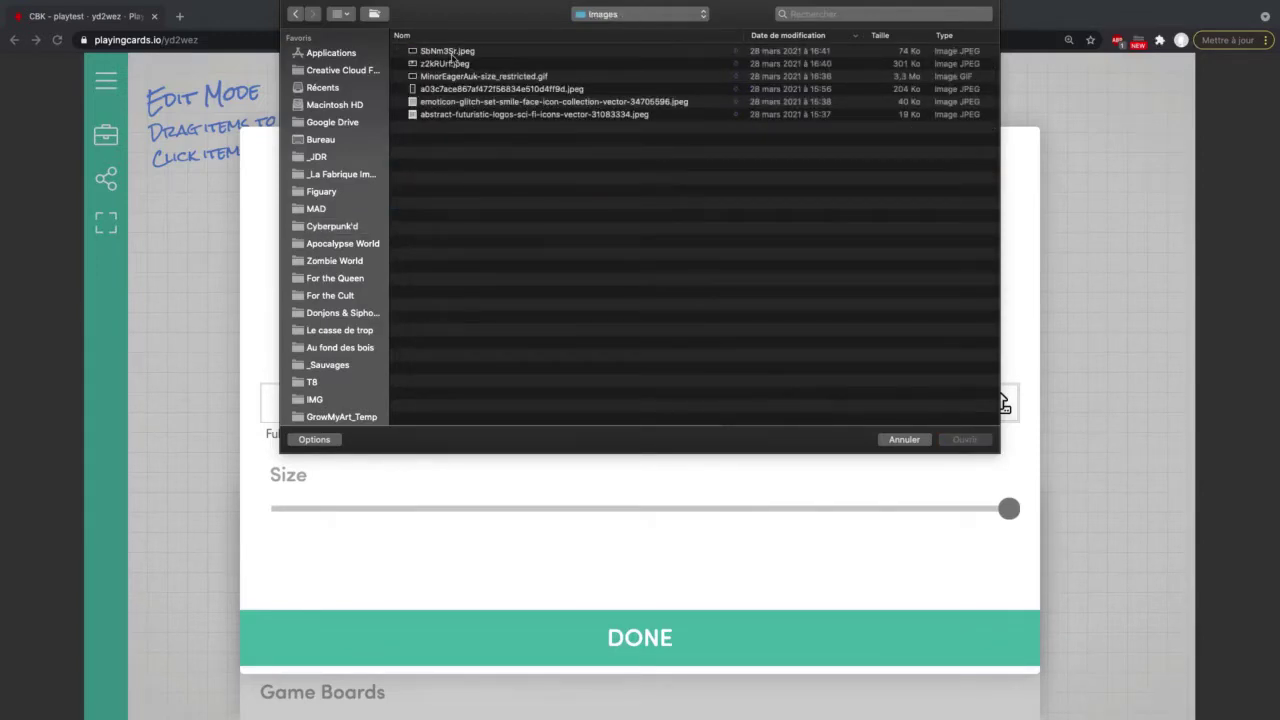
pyautogui.click(452, 52)
pyautogui.doubleClick(455, 52)
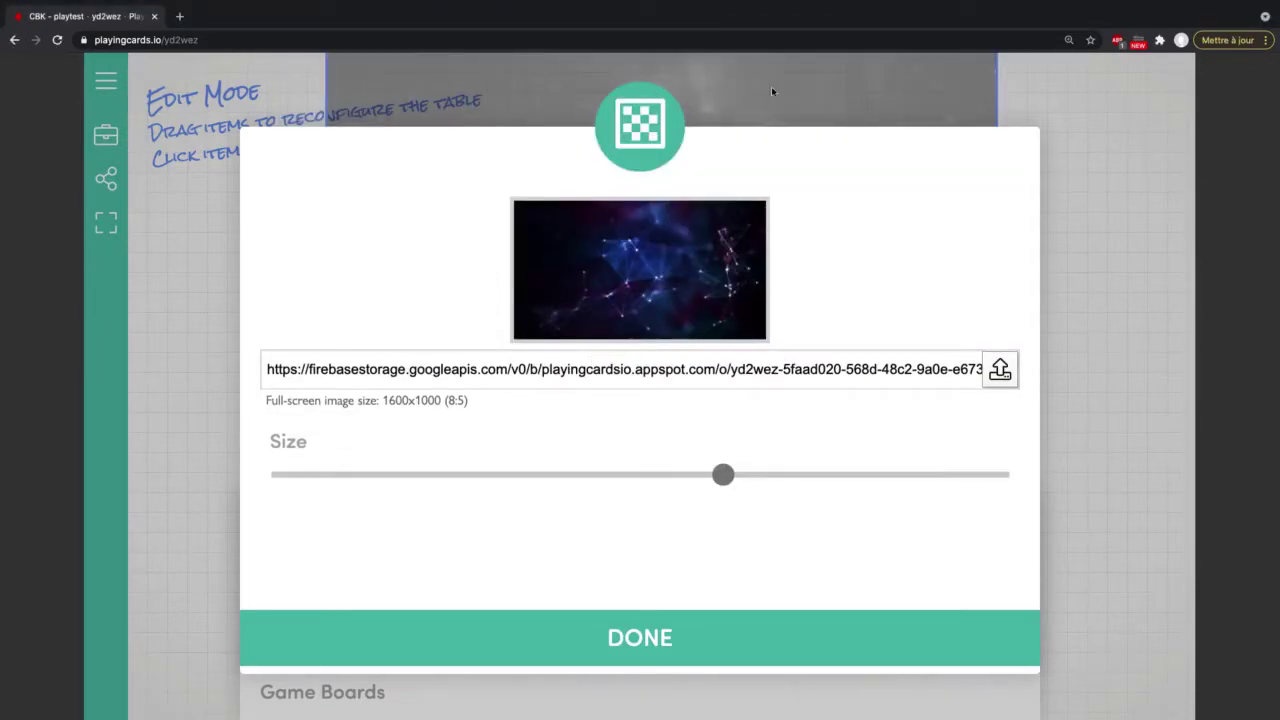
pyautogui.moveTo(723, 477); pyautogui.dragTo(1056, 478)
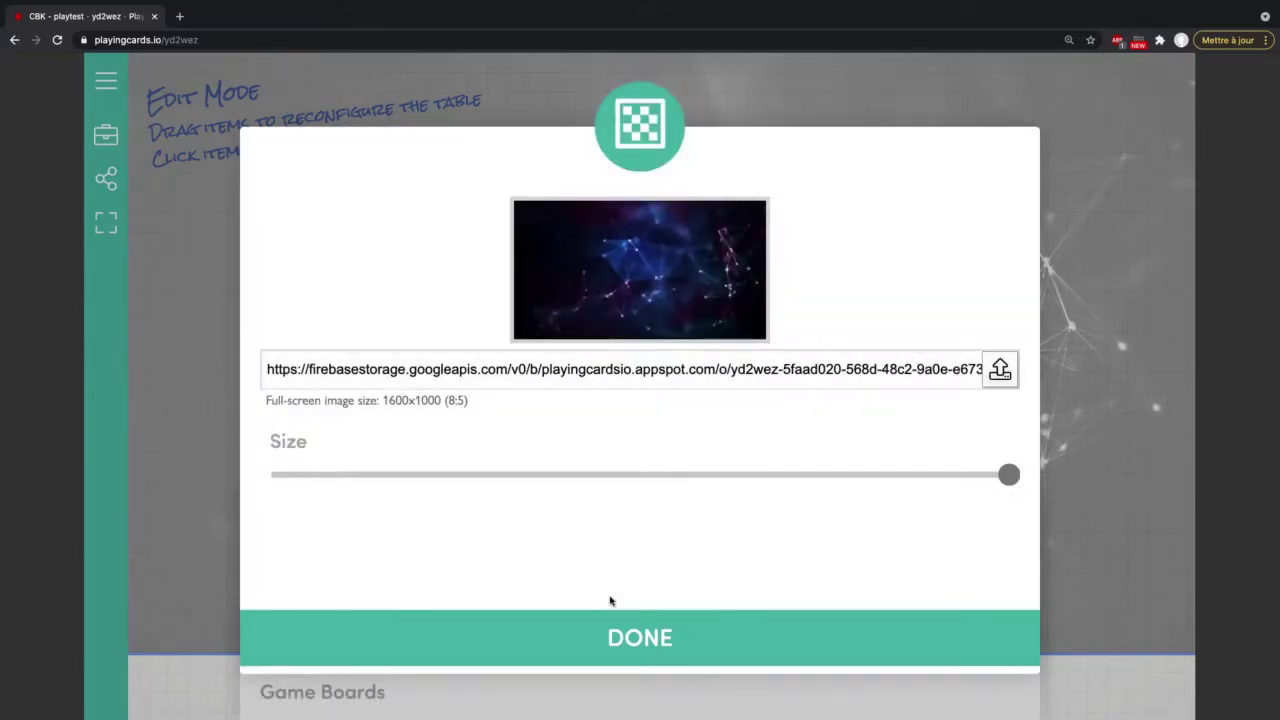
# Step: Confirm the new board background and preview it outside edit mode
pyautogui.click(645, 640)
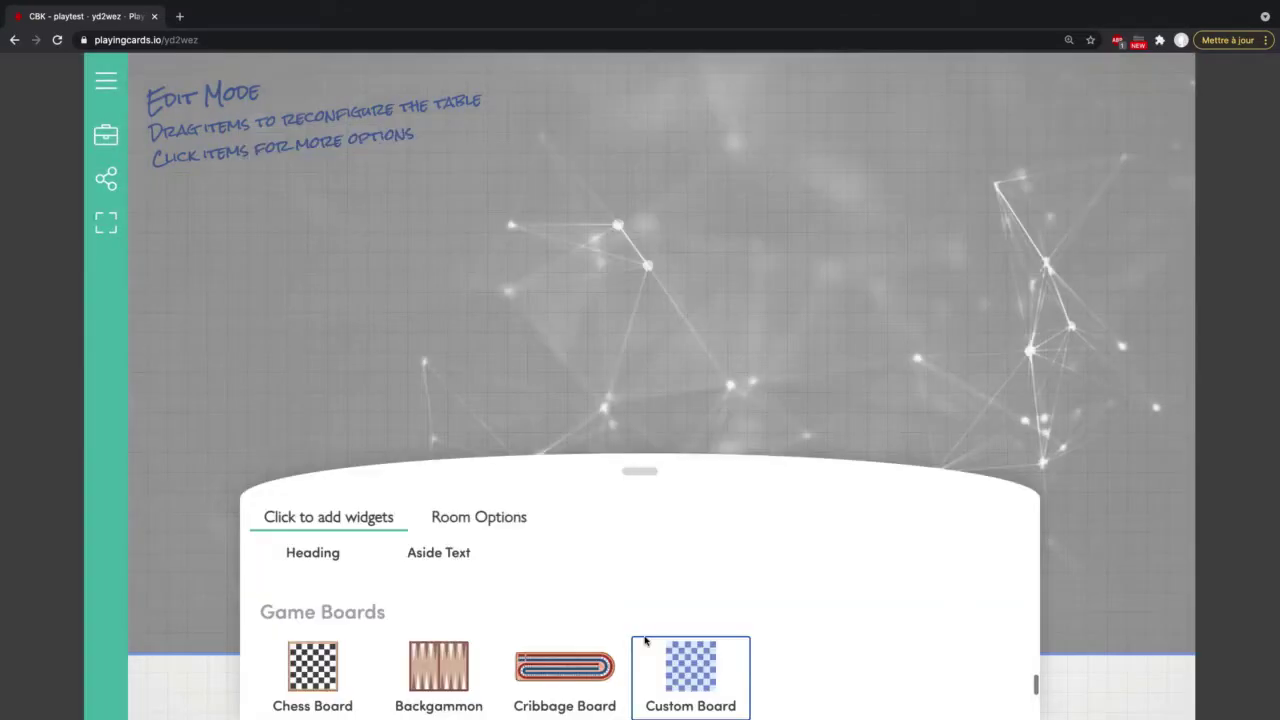
pyautogui.click(113, 147)
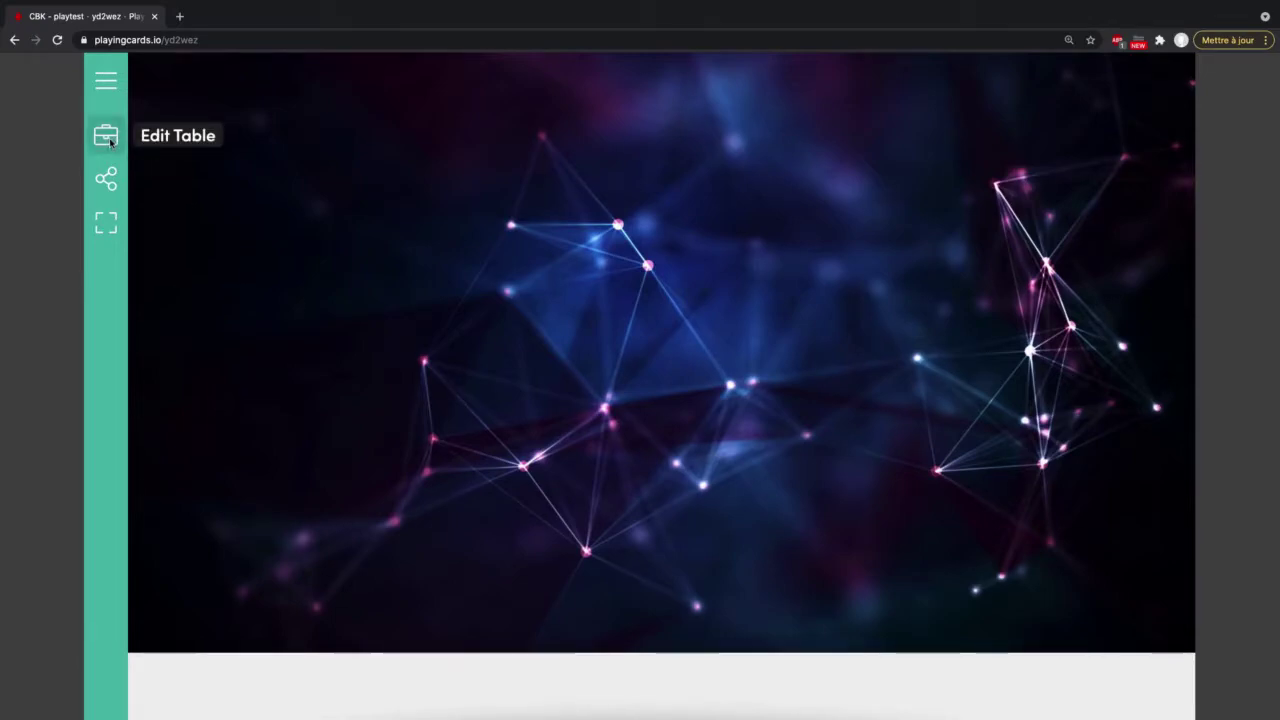
pyautogui.click(107, 137)
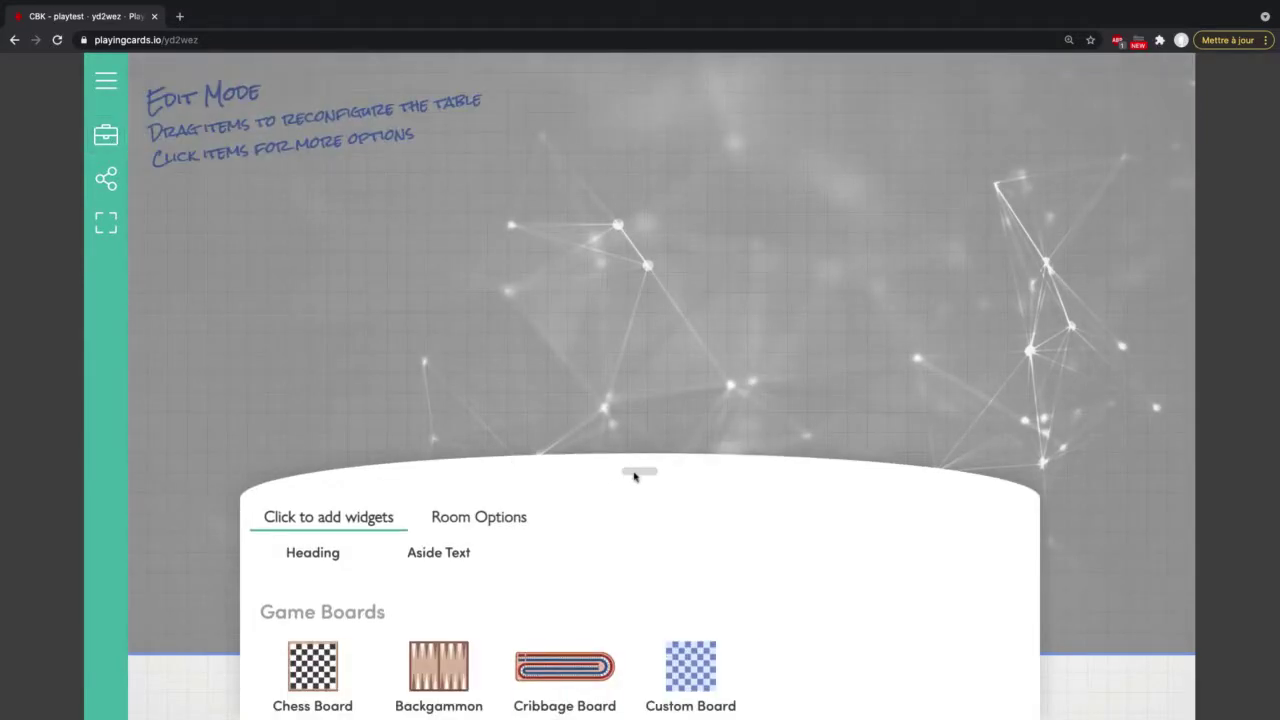
# Step: Place an Empty Card Holder at the top of the table
pyautogui.moveTo(623, 466); pyautogui.dragTo(611, 320)
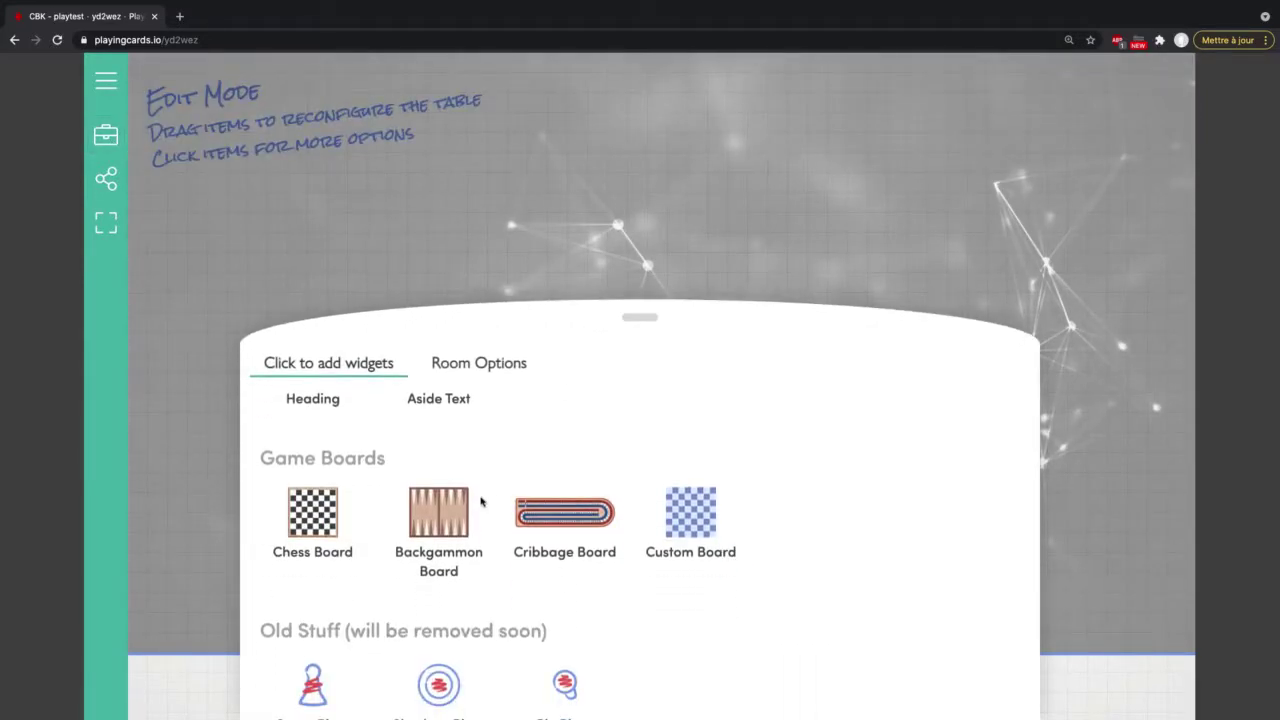
pyautogui.scroll(-4, 481, 502)
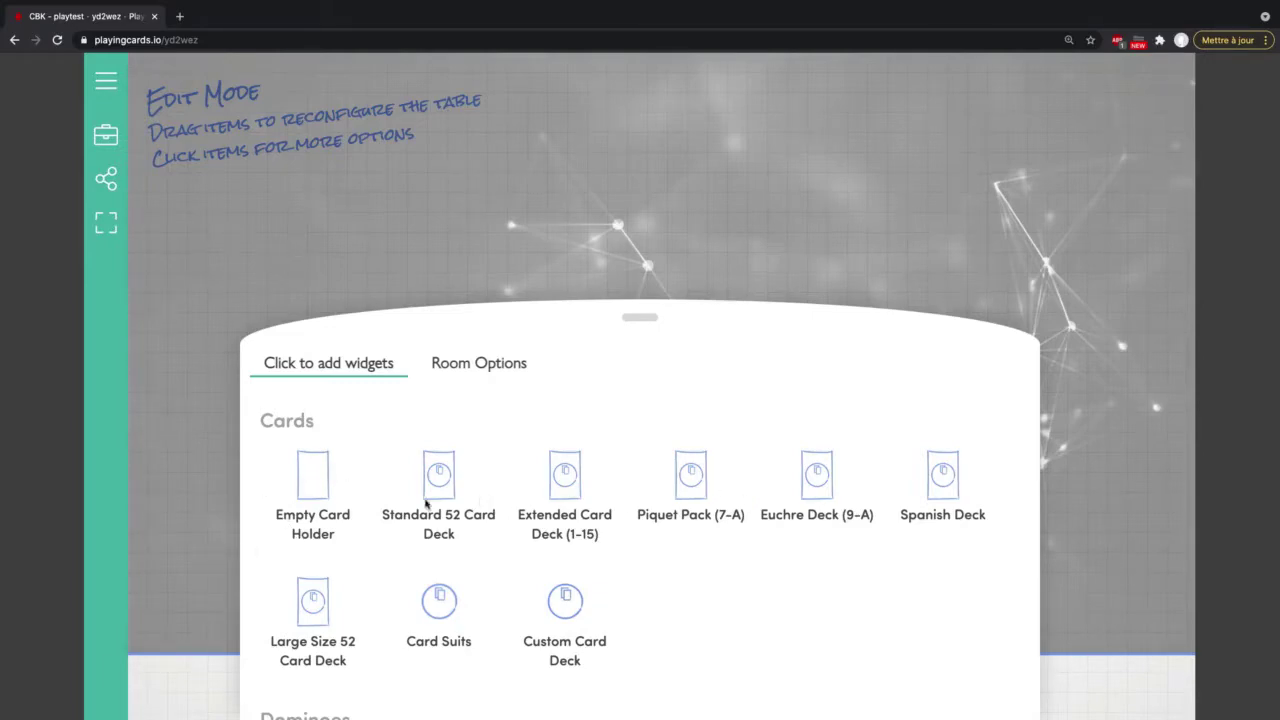
pyautogui.click(321, 488)
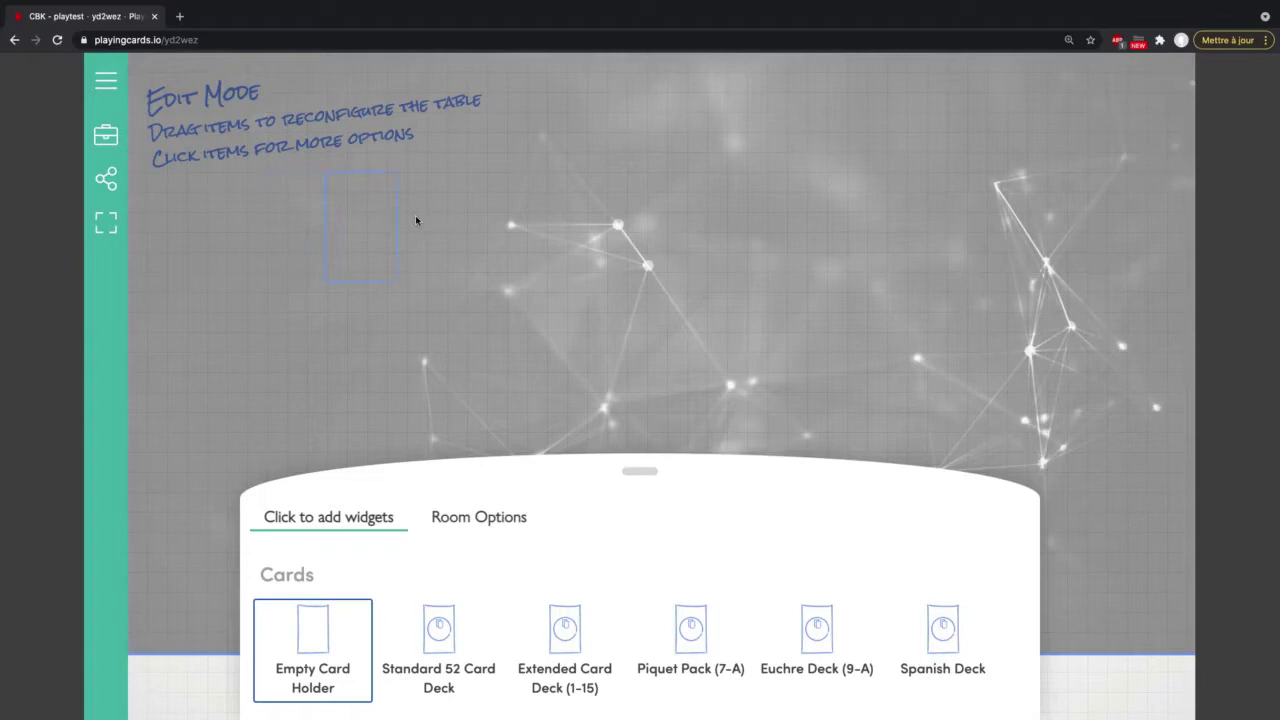
pyautogui.moveTo(417, 220); pyautogui.dragTo(810, 140)
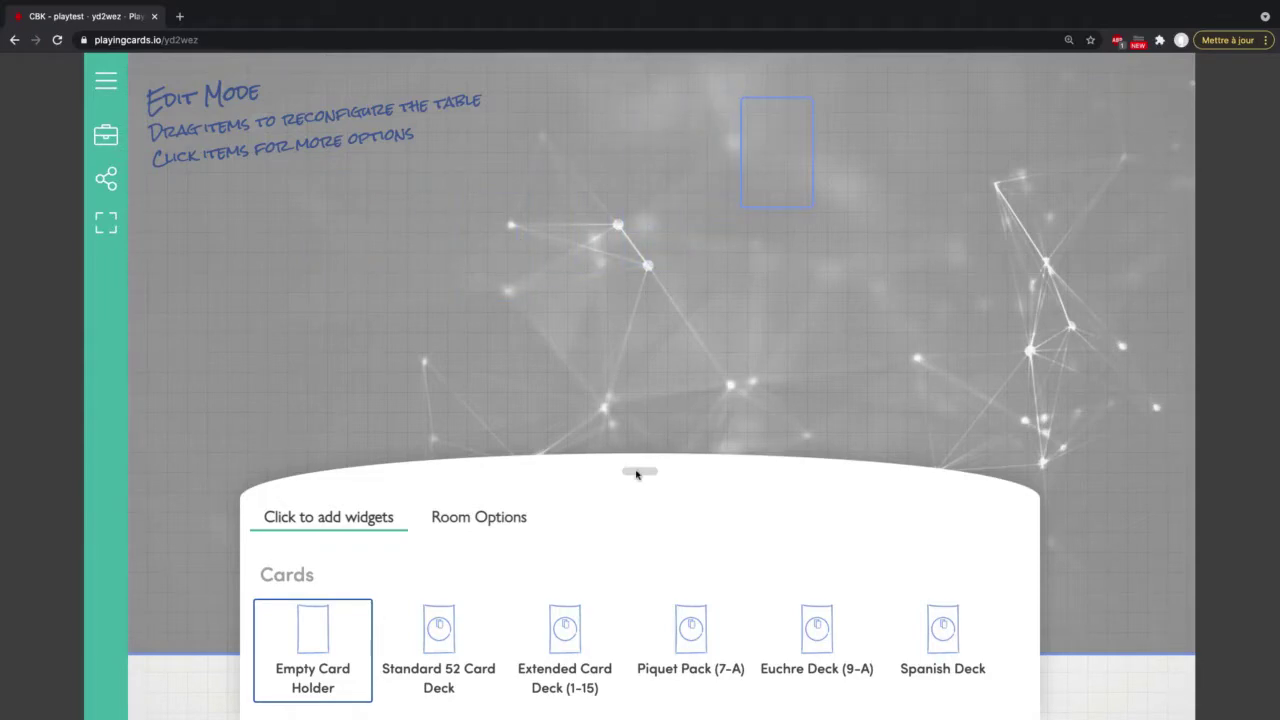
# Step: Add a Custom Card Deck to the table
pyautogui.scroll(-1, 637, 580)
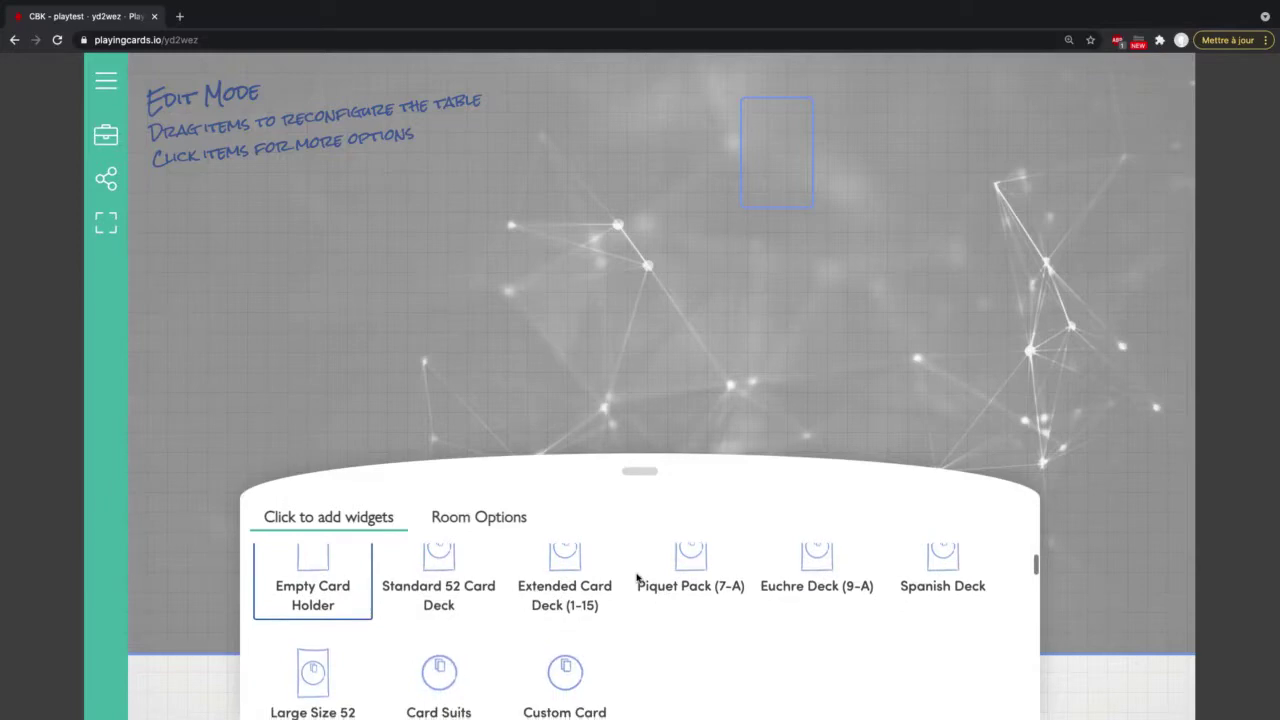
pyautogui.scroll(-2, 637, 578)
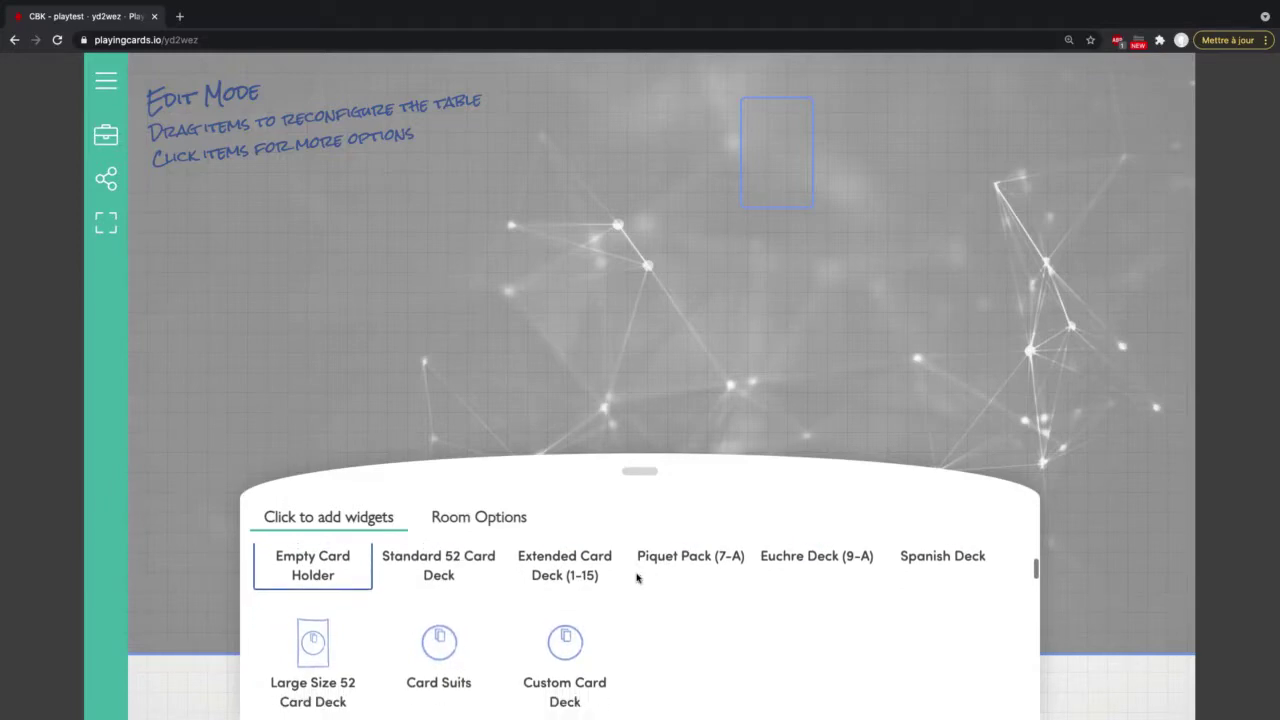
pyautogui.click(563, 623)
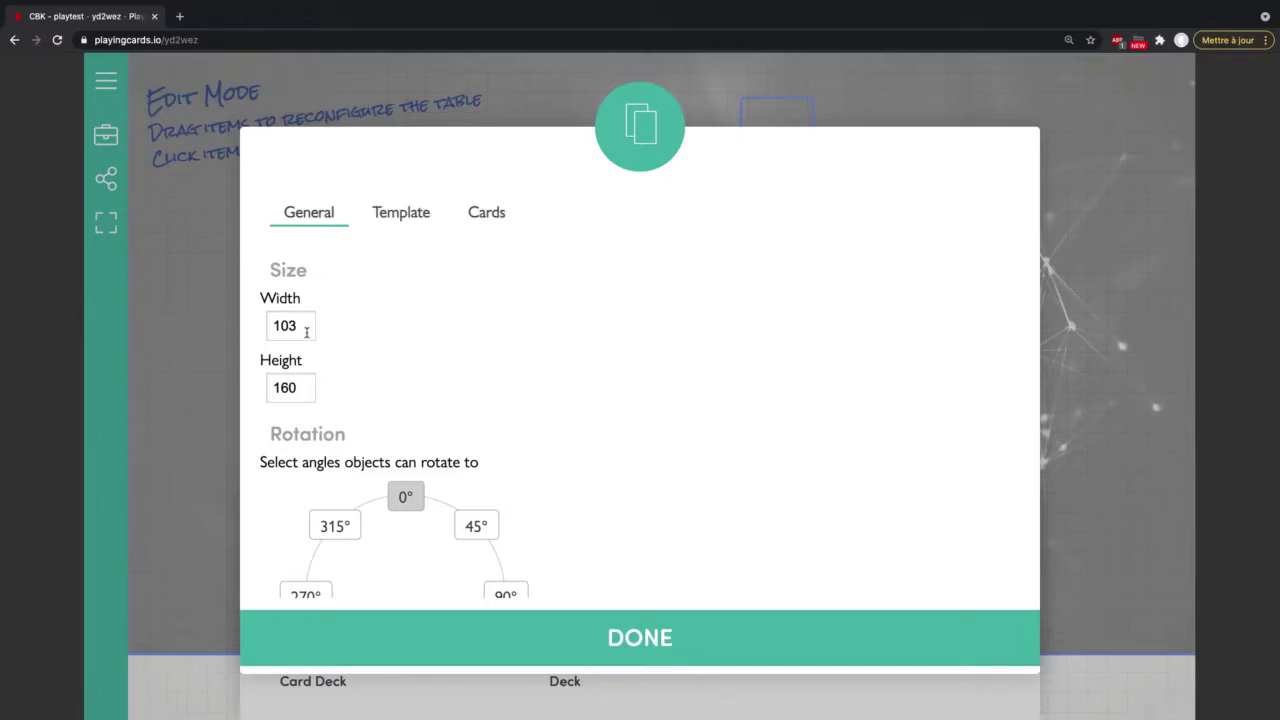
# Step: Change the custom deck's card size from 103×160 to 400 wide by 600 high
pyautogui.moveTo(306, 332); pyautogui.dragTo(261, 330)
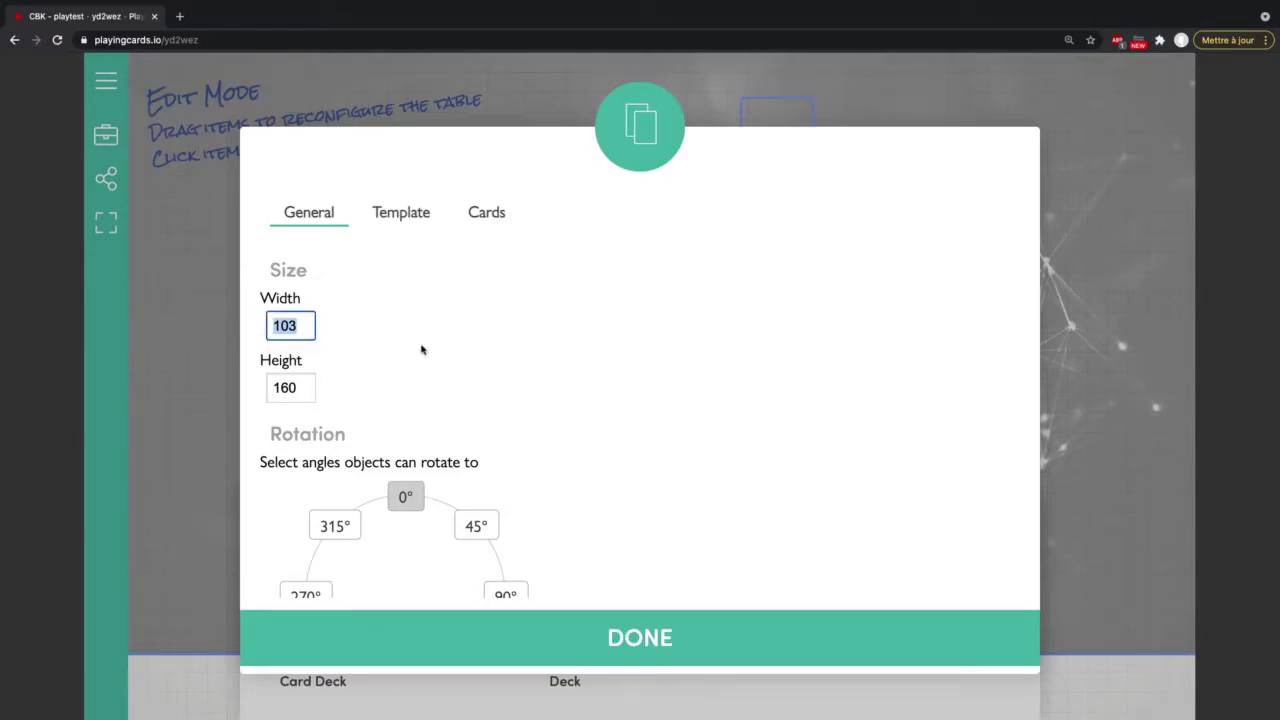
pyautogui.write('400')
pyautogui.click(293, 388)
pyautogui.press('BackSpace')
pyautogui.press('BackSpace')
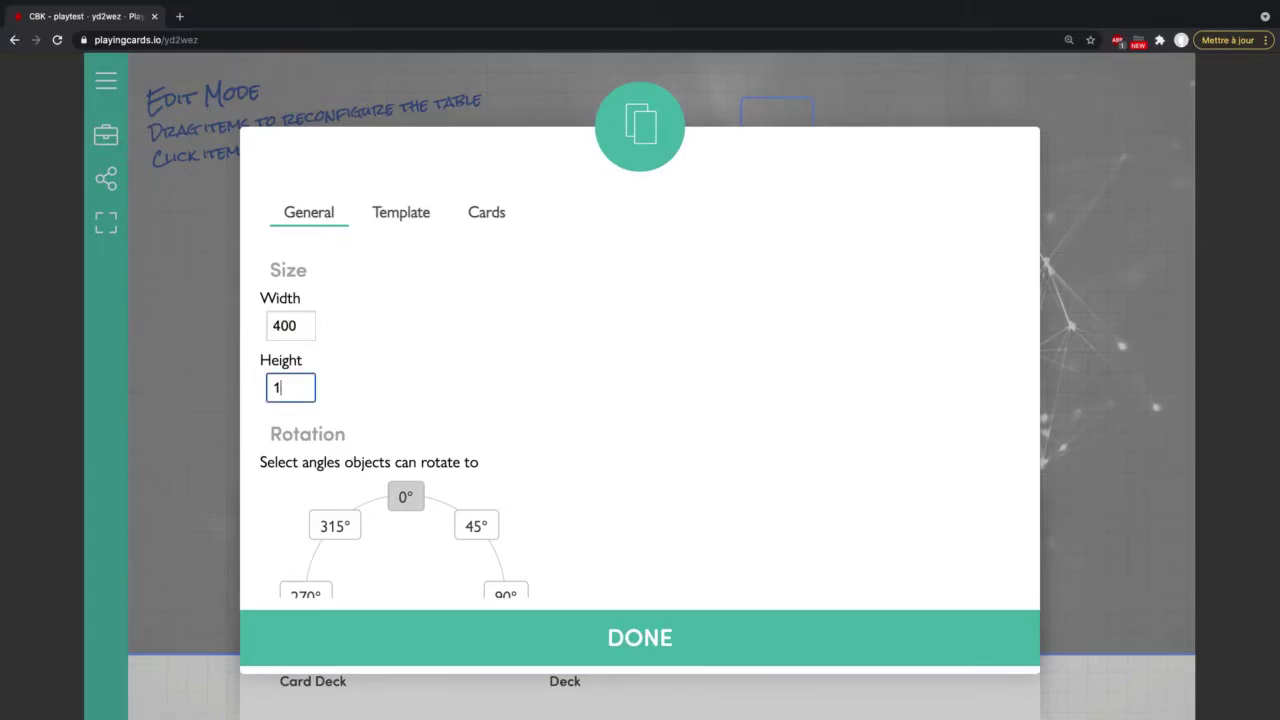
pyautogui.write('60')
pyautogui.click(280, 388)
pyautogui.press('BackSpace')
pyautogui.write('0')
pyautogui.click(474, 353)
# Step: Set the deck's Extras option to Enlarge, then view the card face Template
pyautogui.scroll(-5, 474, 352)
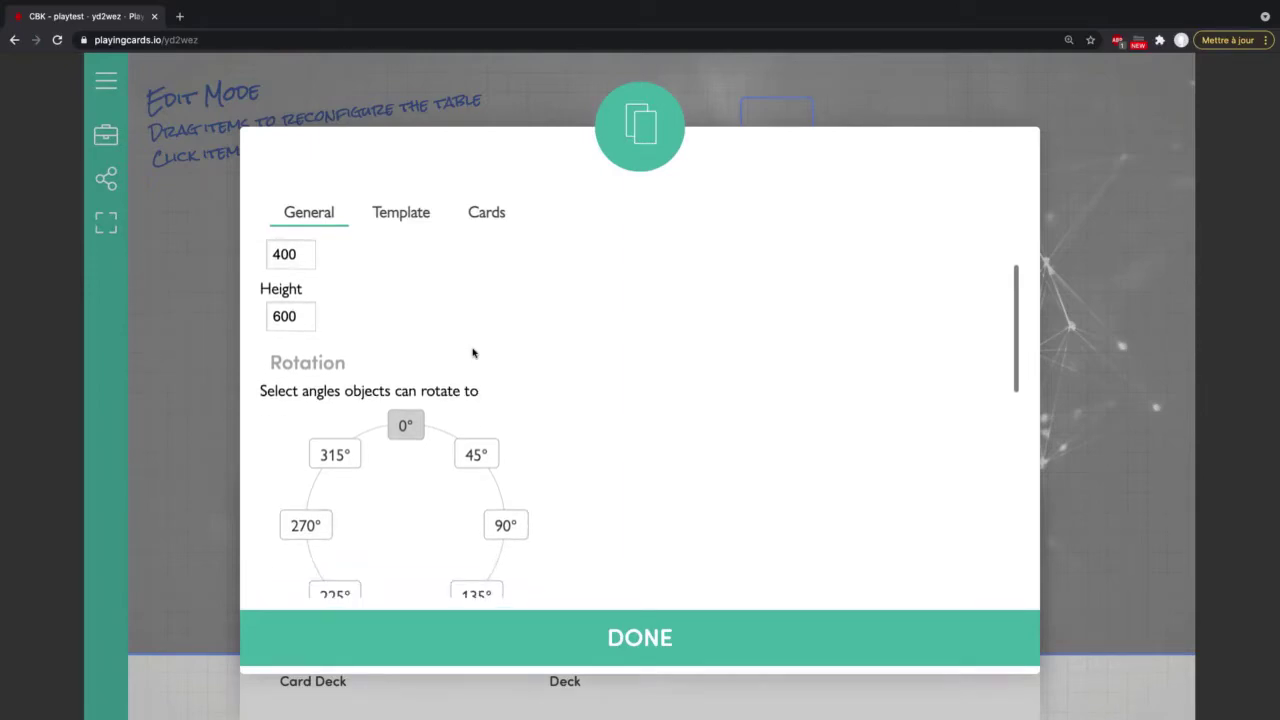
pyautogui.scroll(-5, 474, 352)
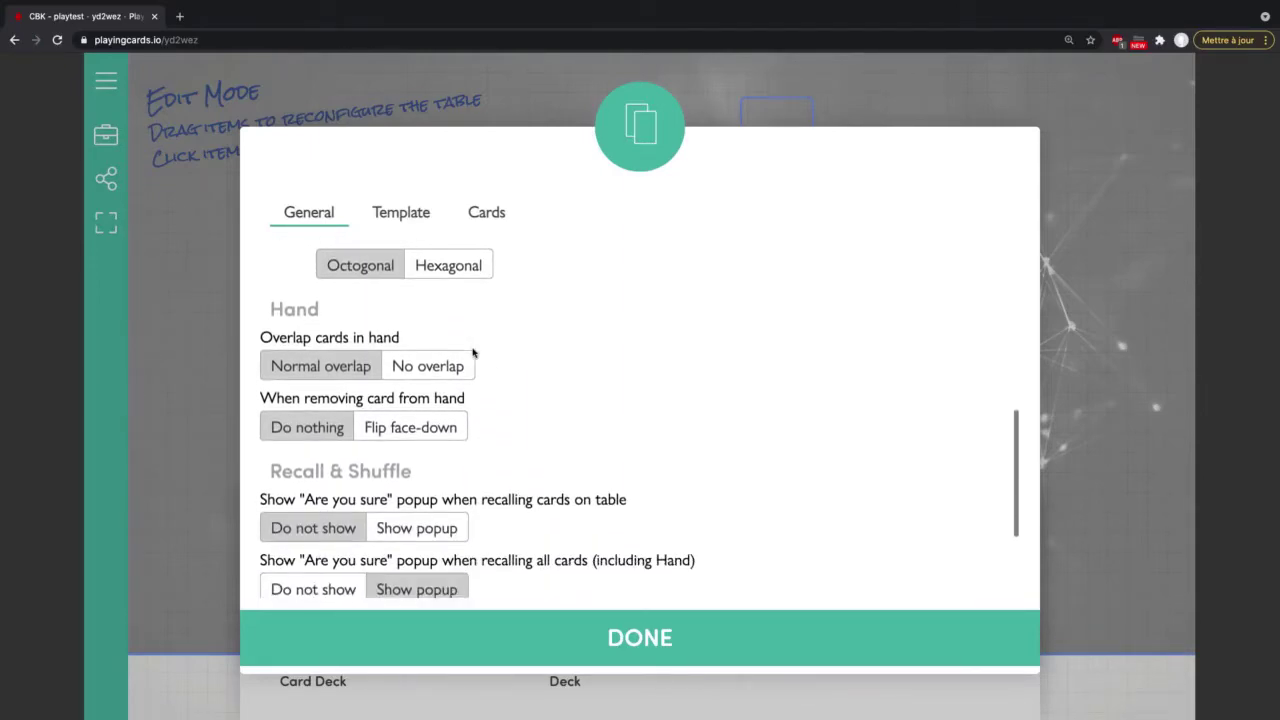
pyautogui.scroll(-2, 474, 352)
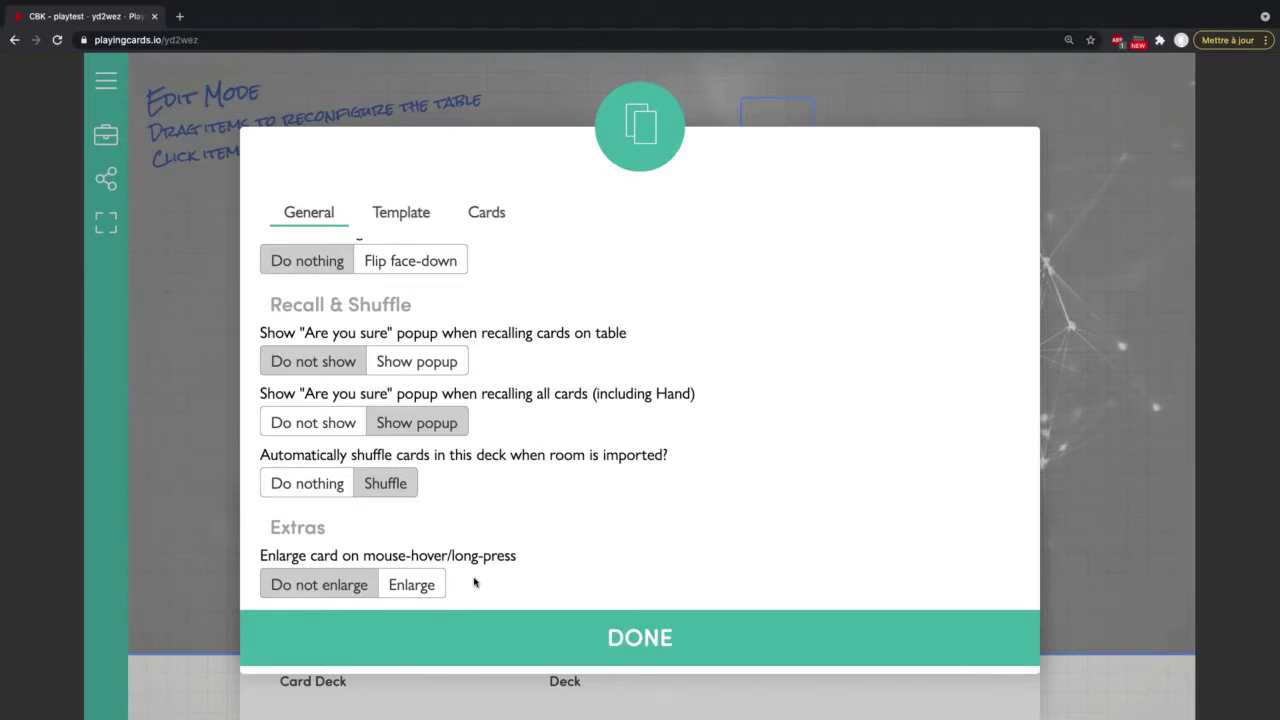
pyautogui.click(414, 584)
pyautogui.scroll(10, 461, 550)
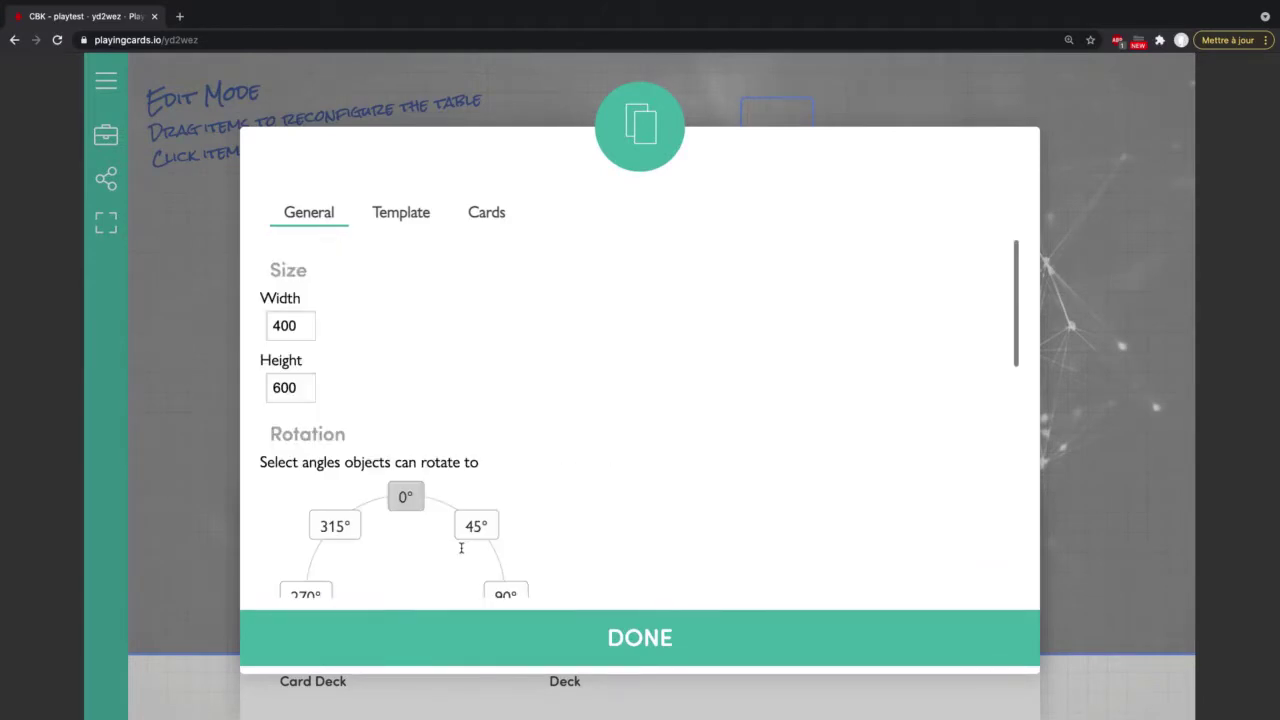
pyautogui.click(400, 213)
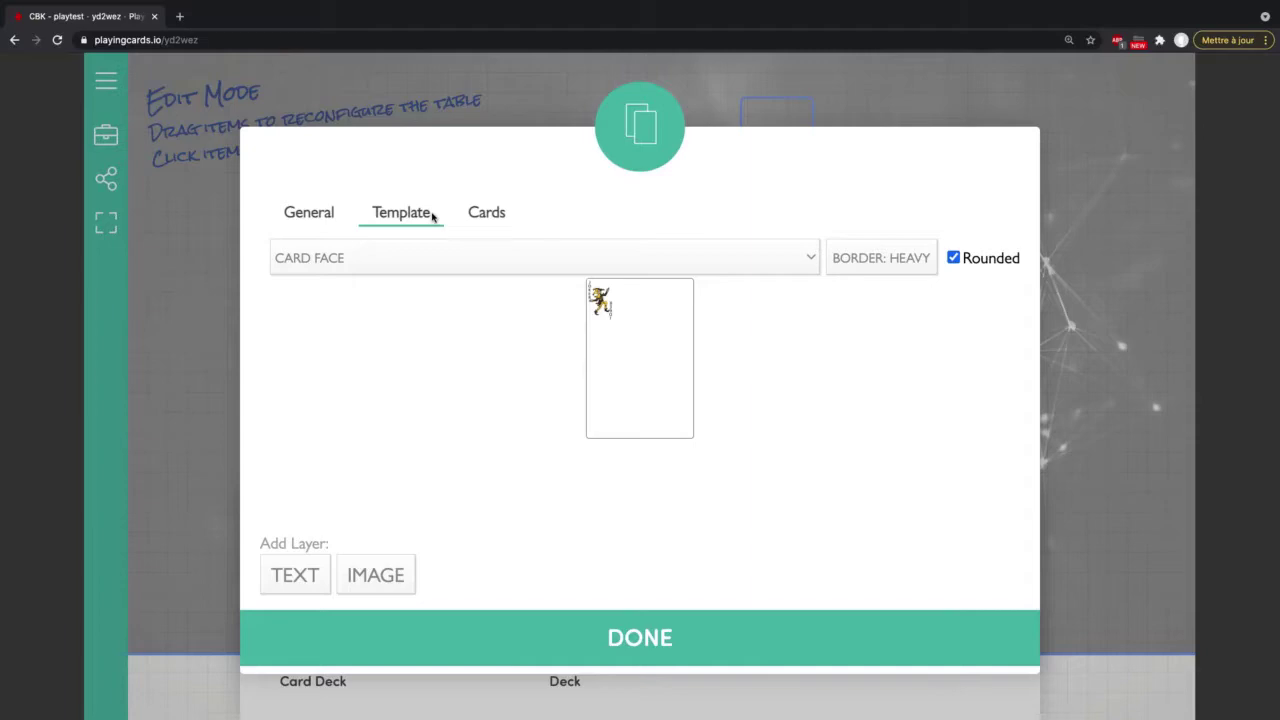
# Step: Use REMOVE EVERYTHING in the Cards tab to empty the deck to 0 cards
pyautogui.click(483, 213)
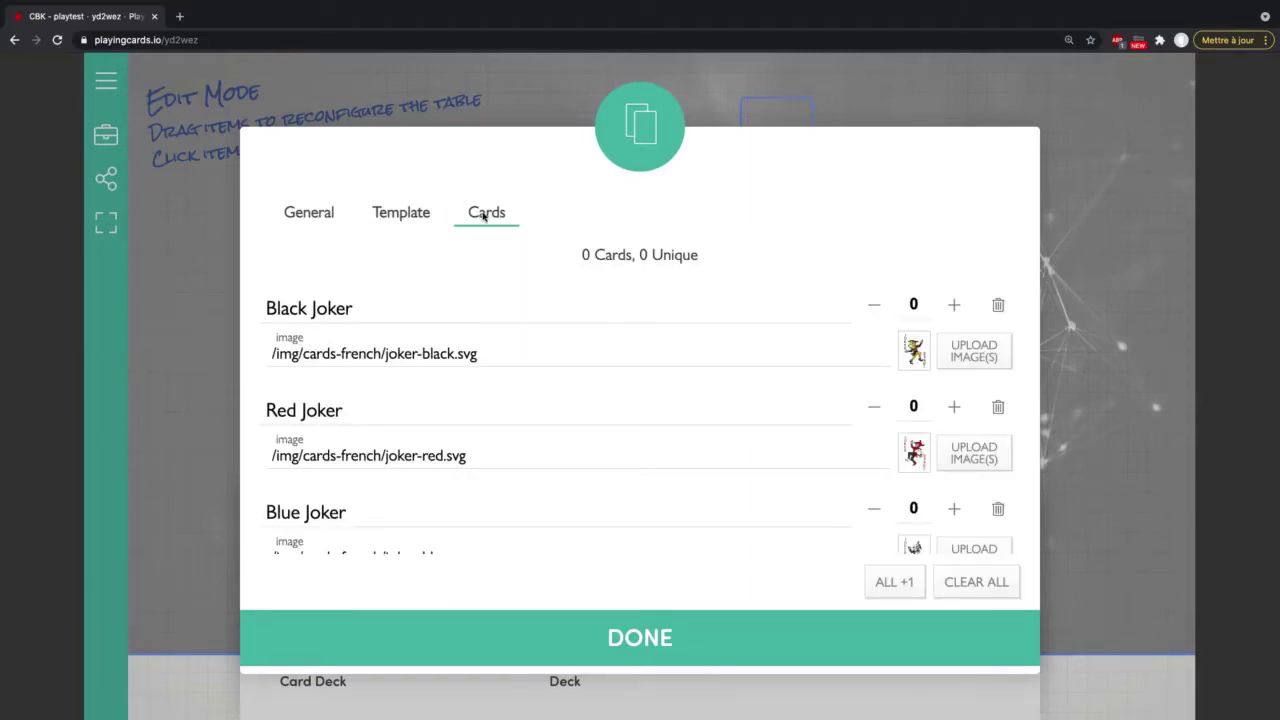
pyautogui.scroll(-3, 519, 301)
pyautogui.scroll(3, 519, 301)
pyautogui.scroll(-5, 559, 346)
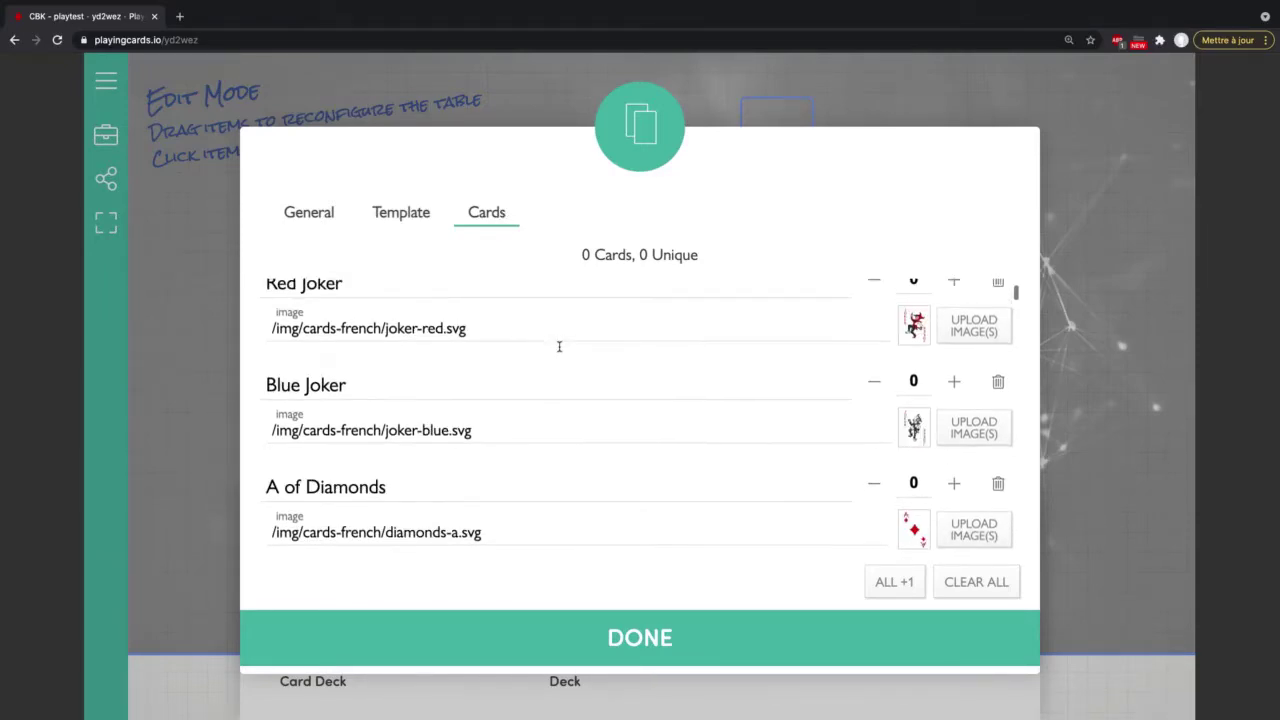
pyautogui.scroll(-20, 559, 346)
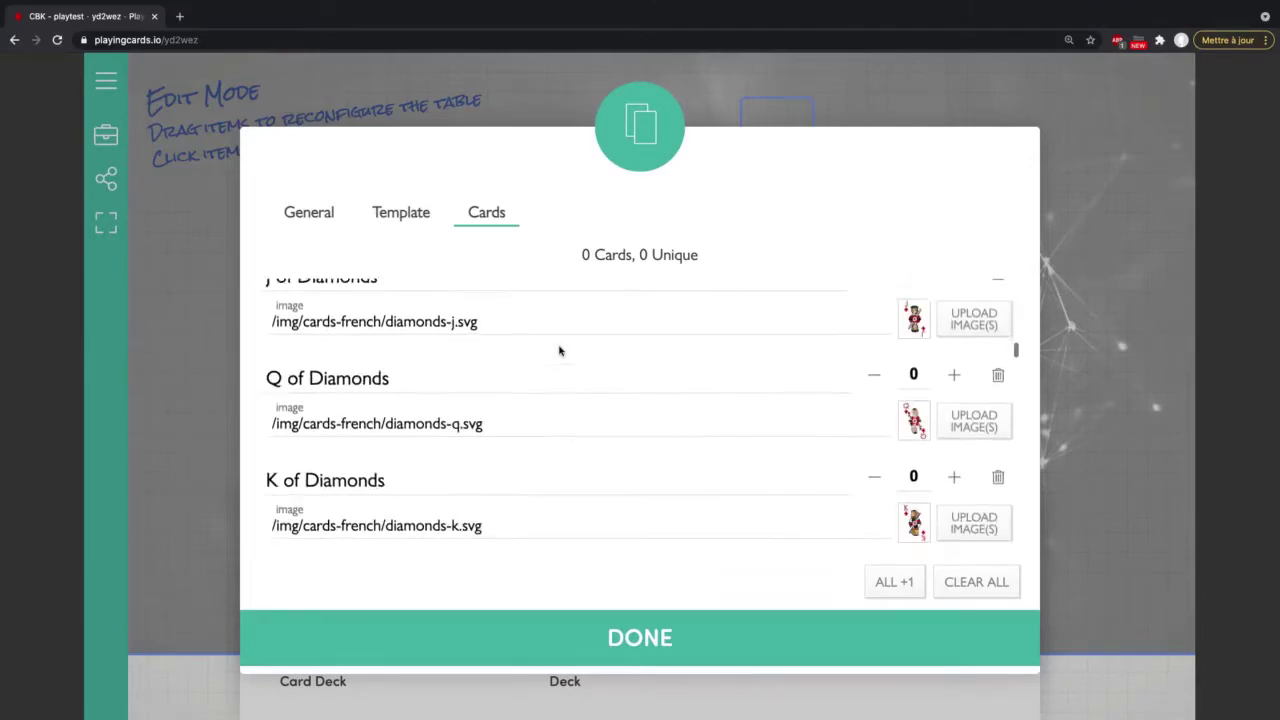
pyautogui.scroll(-20, 559, 346)
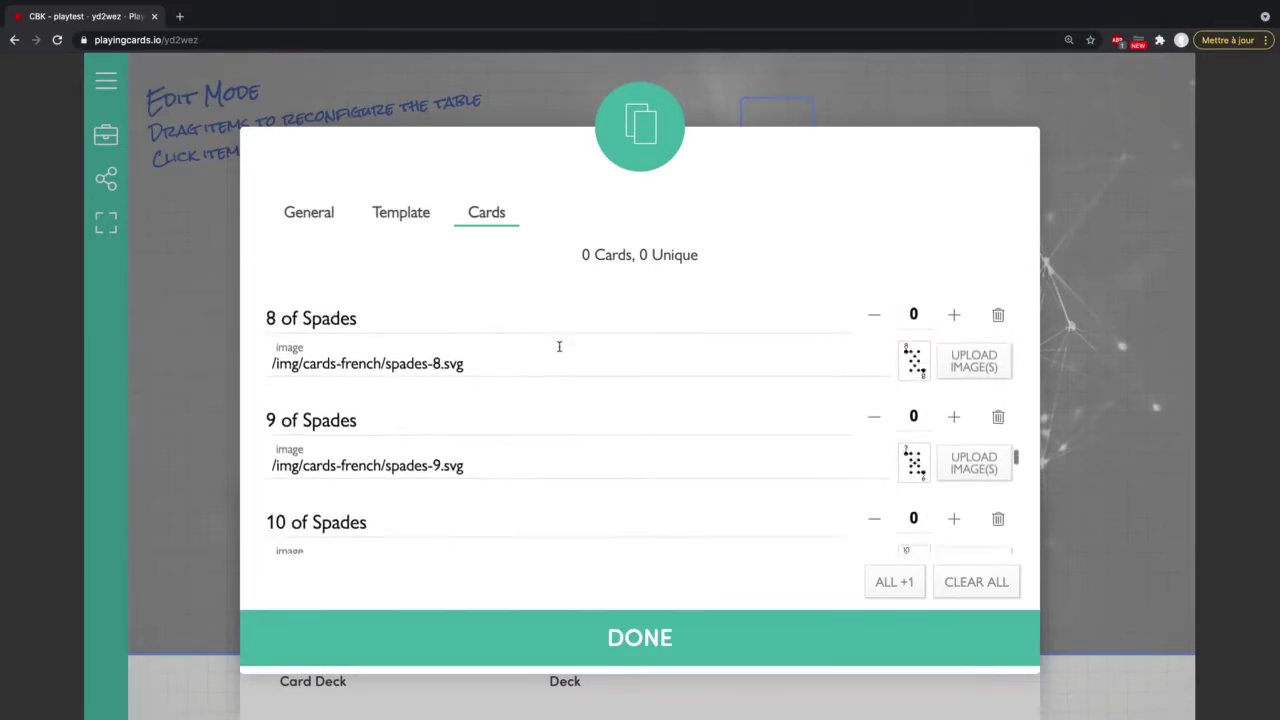
pyautogui.scroll(-2, 559, 350)
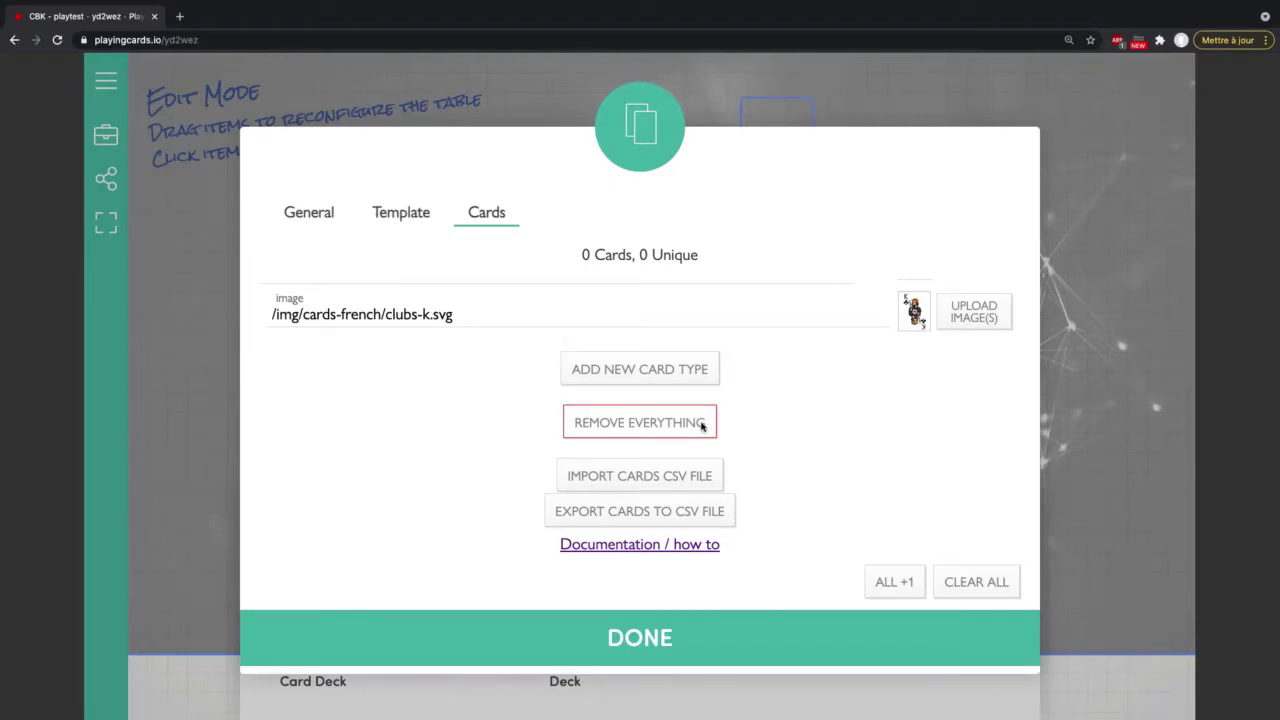
pyautogui.click(702, 426)
pyautogui.click(748, 116)
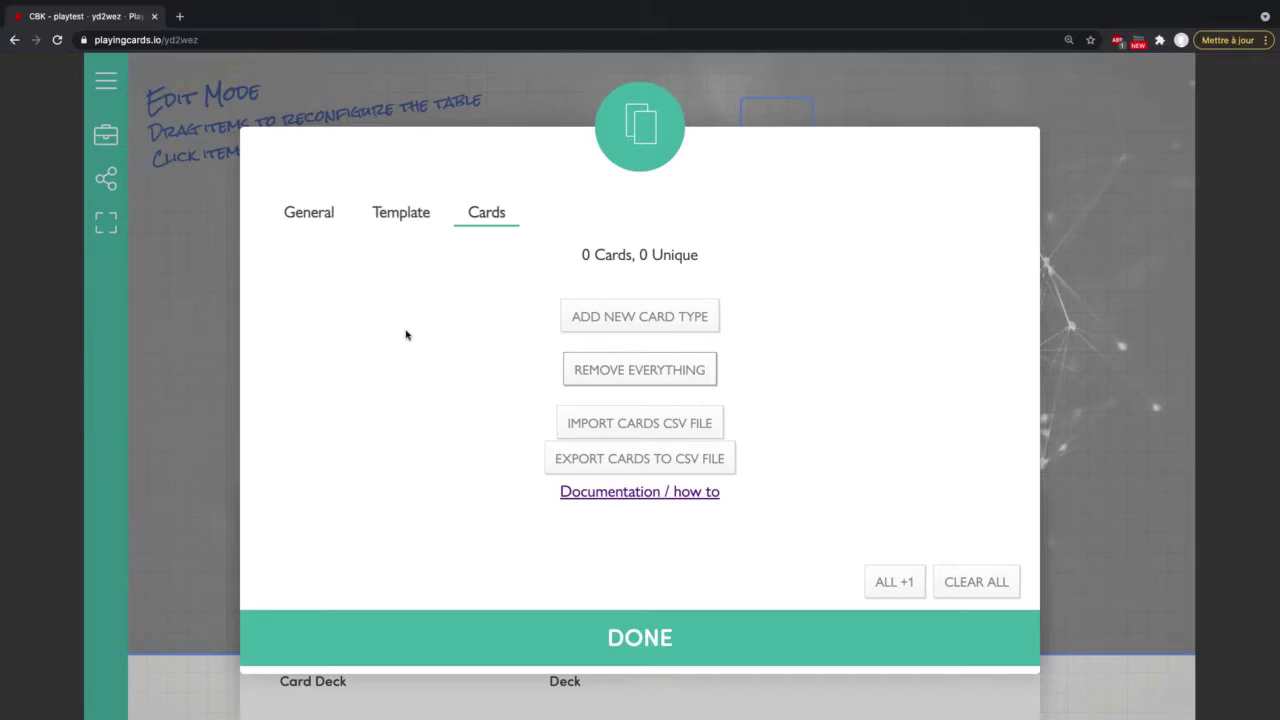
# Step: On the CARD BACK template, set the image layer to ALL THE SAME and browse for a new image
pyautogui.click(396, 218)
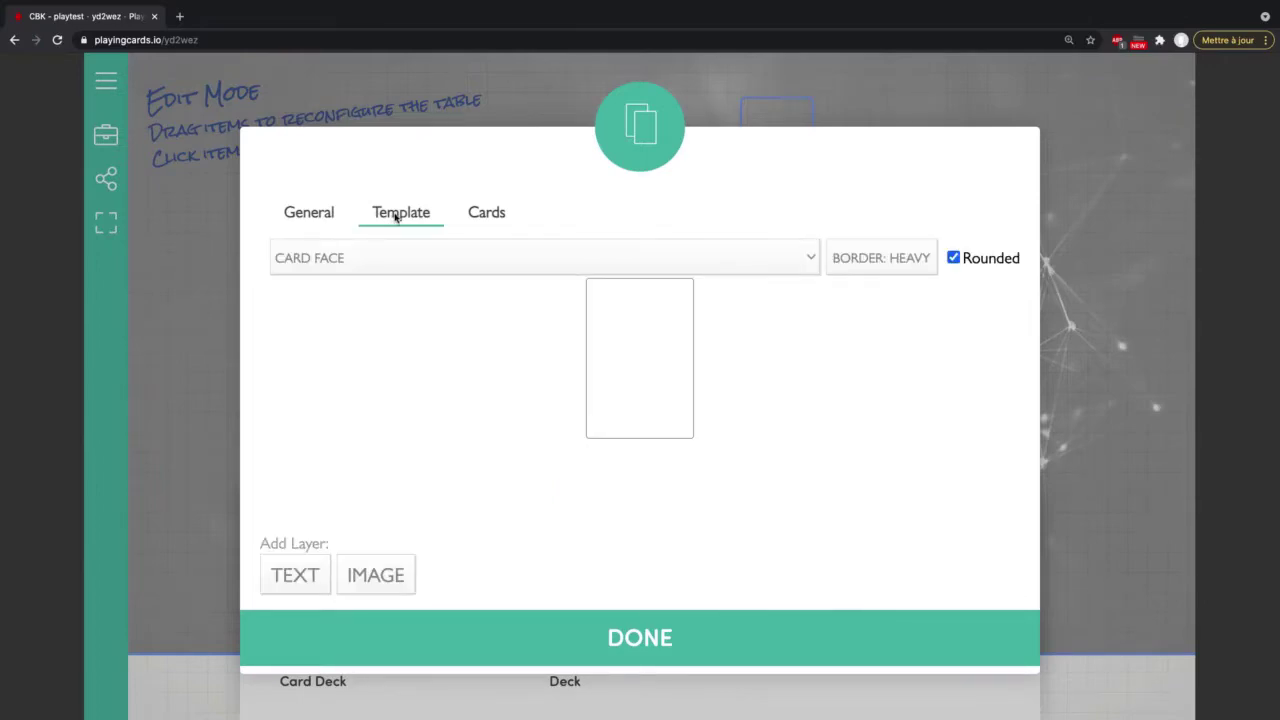
pyautogui.click(681, 268)
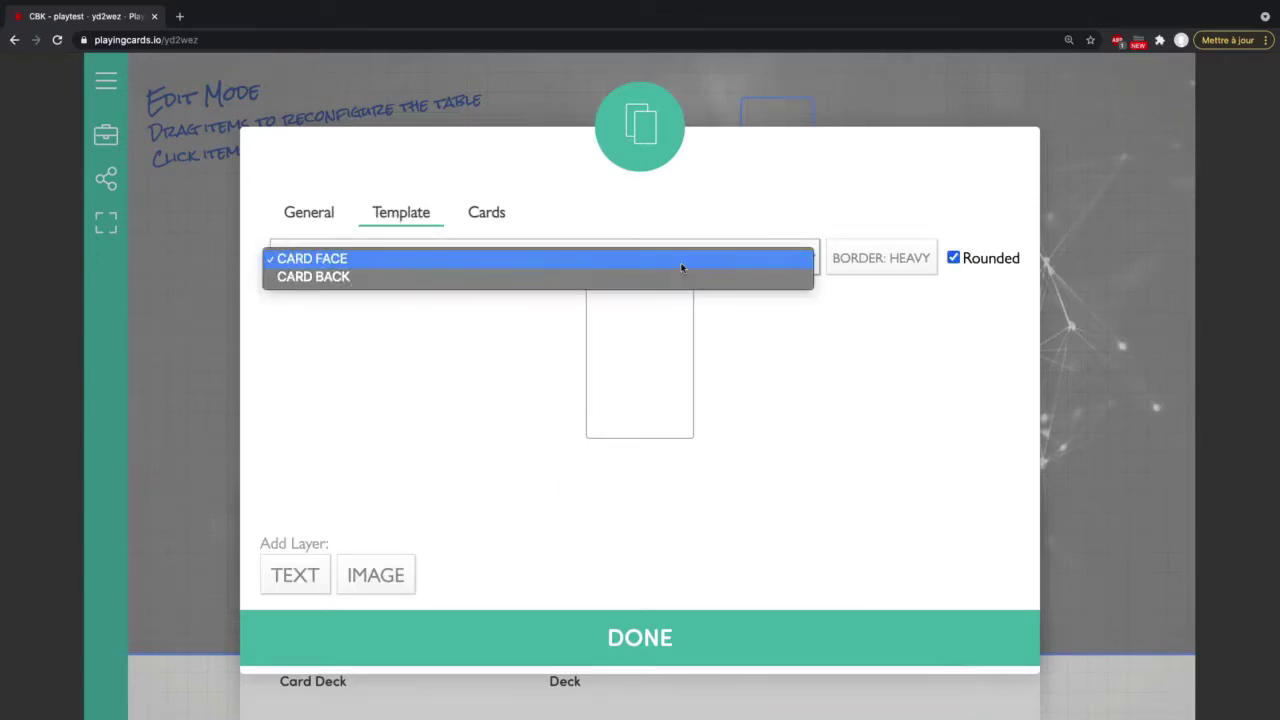
pyautogui.click(422, 276)
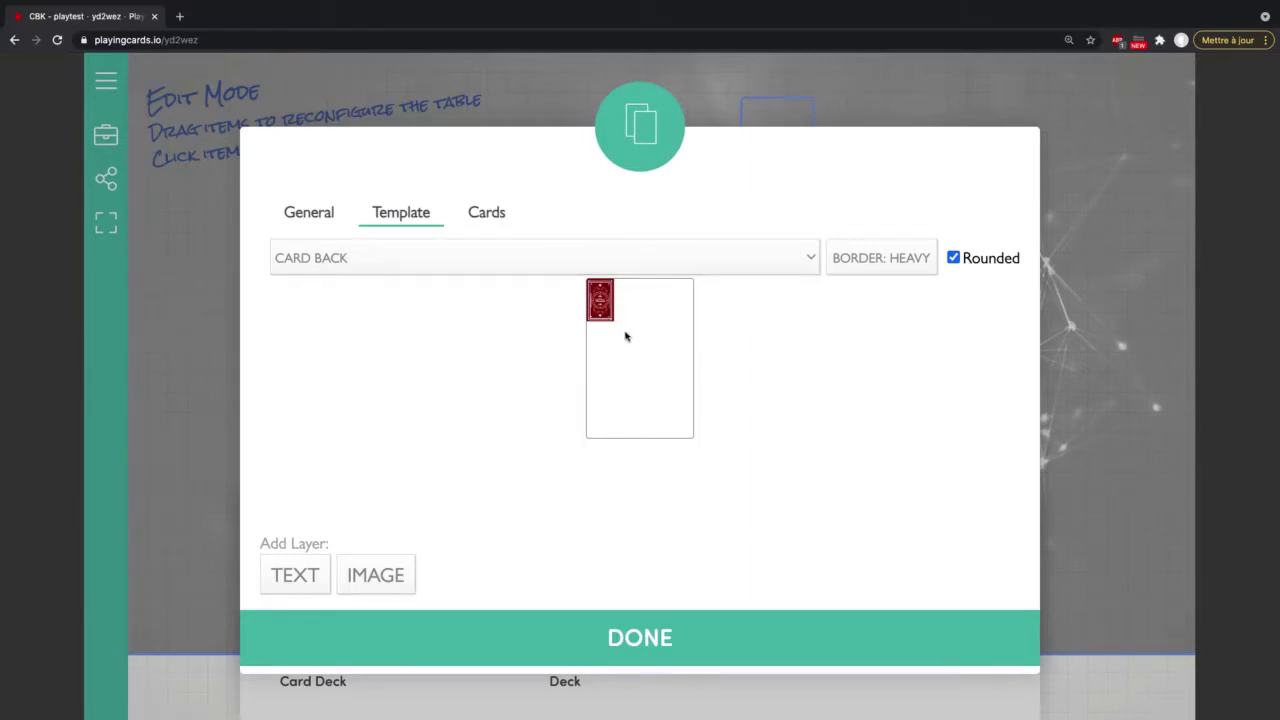
pyautogui.click(630, 342)
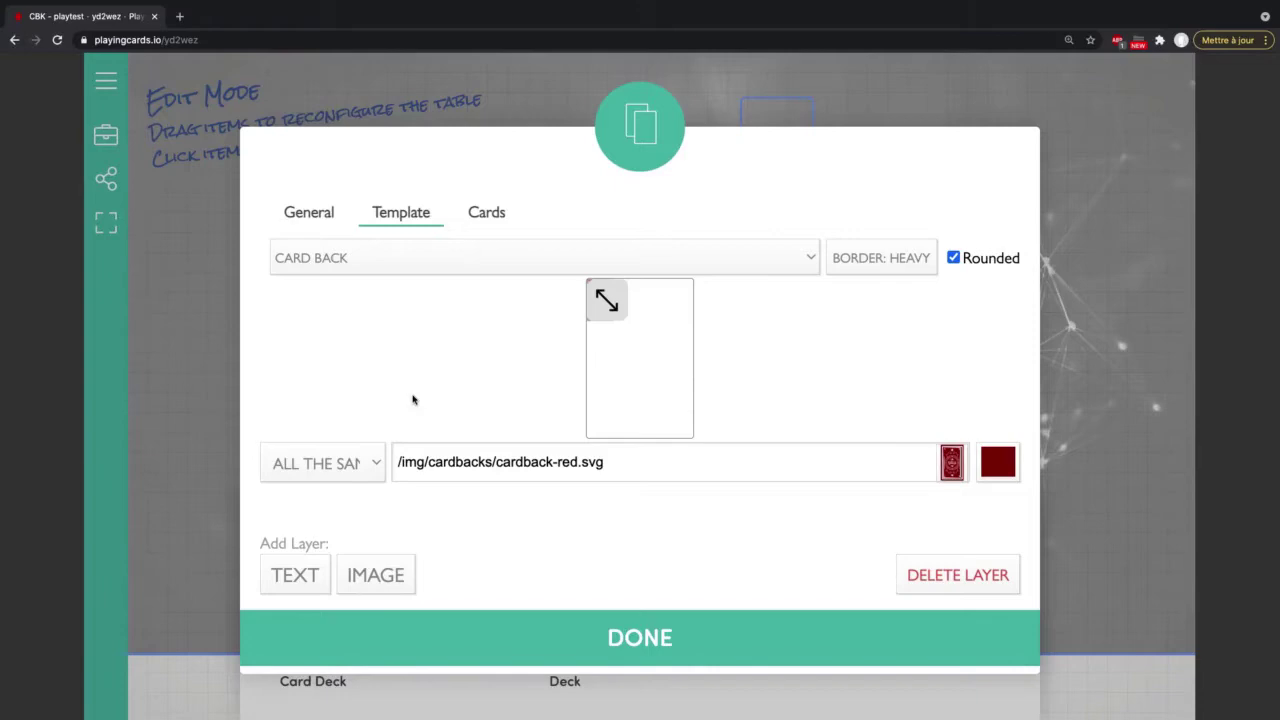
pyautogui.click(374, 464)
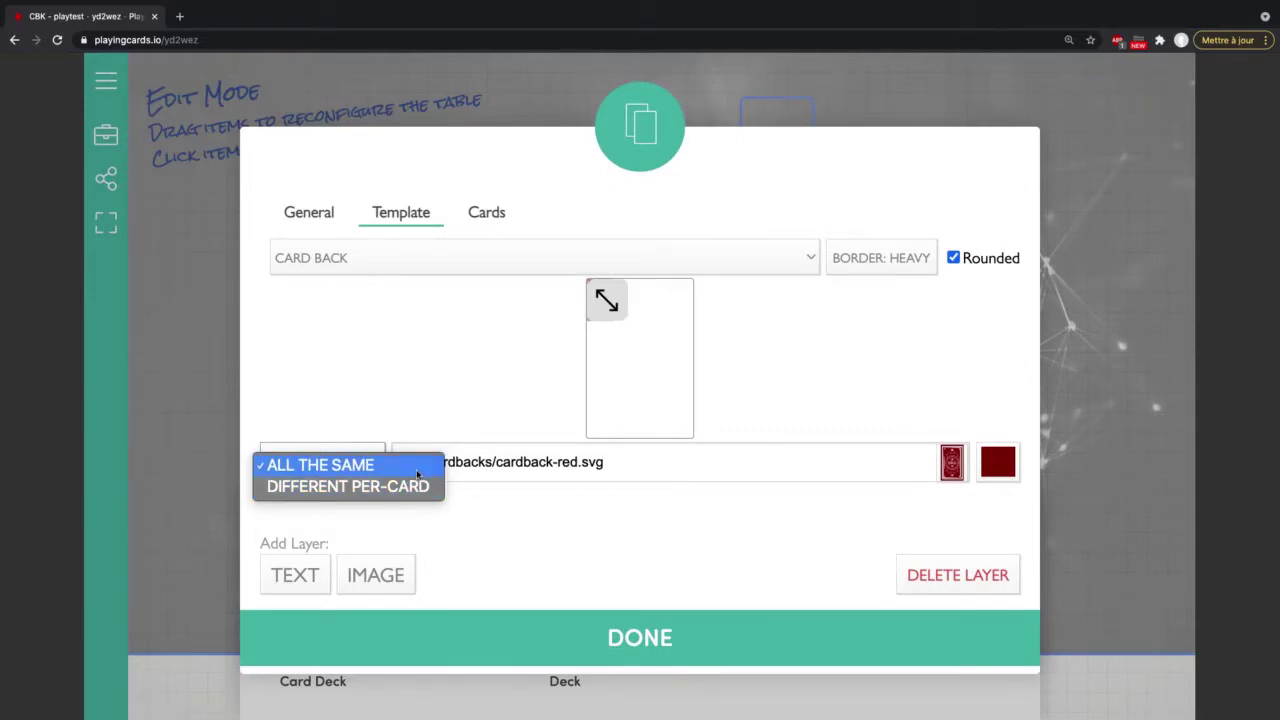
pyautogui.click(418, 474)
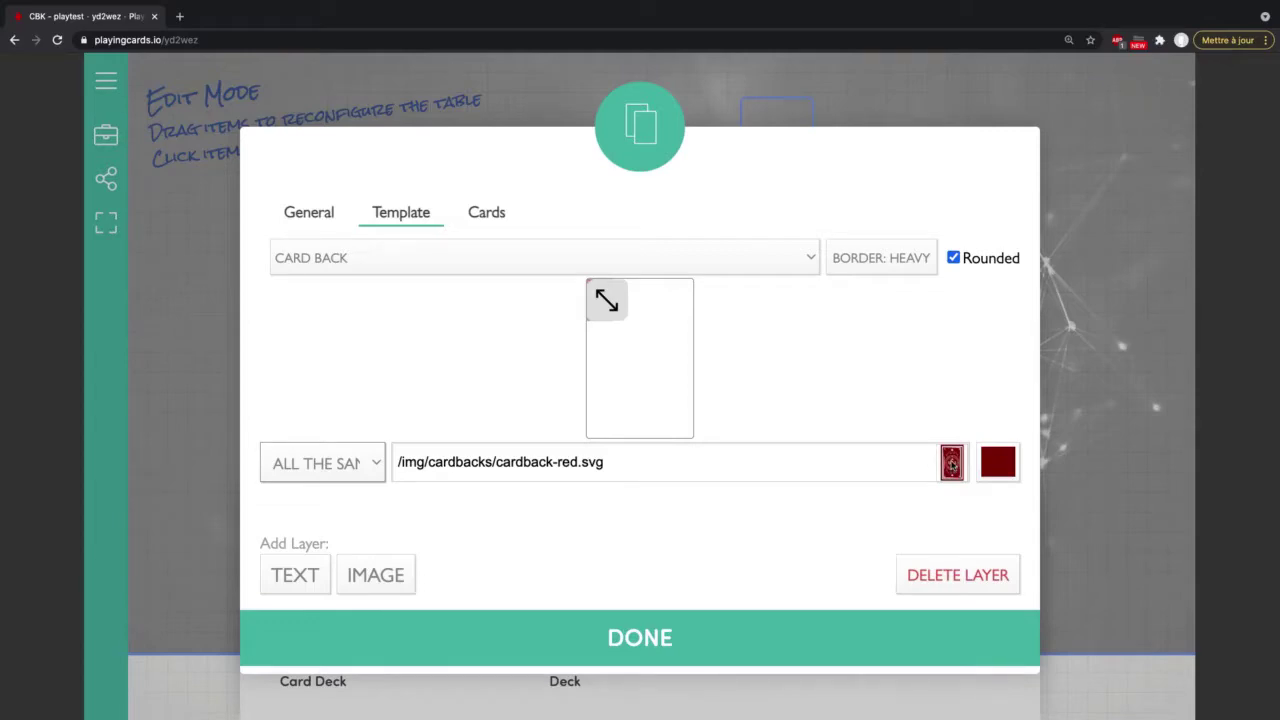
pyautogui.click(952, 463)
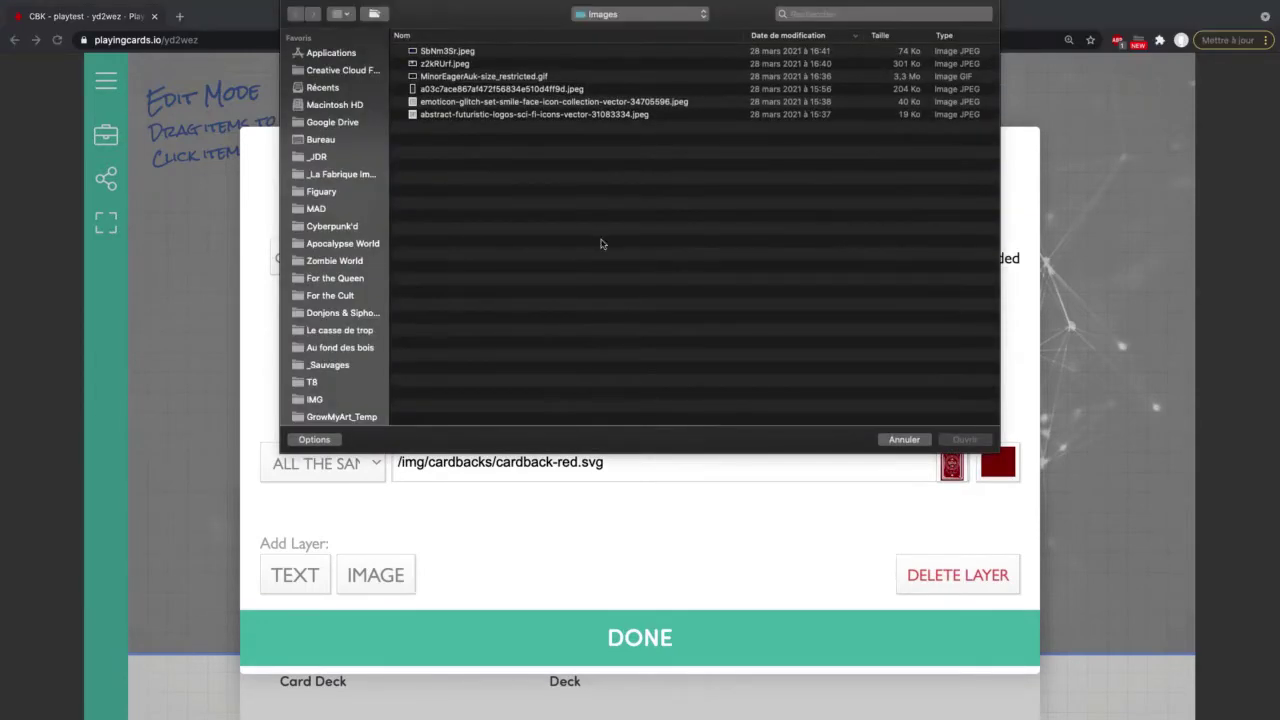
# Step: Upload DOS.png from Cyberpunk'd > Cartes résolution as the card back image
pyautogui.click(636, 15)
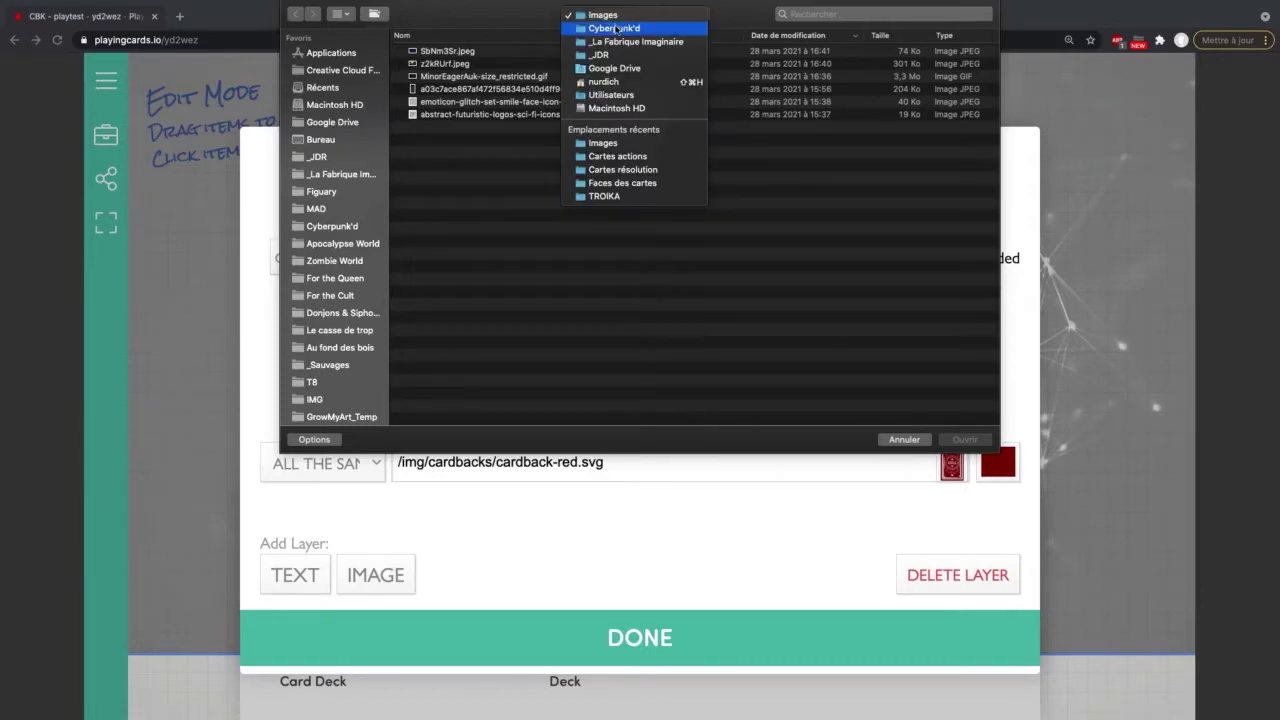
pyautogui.click(645, 29)
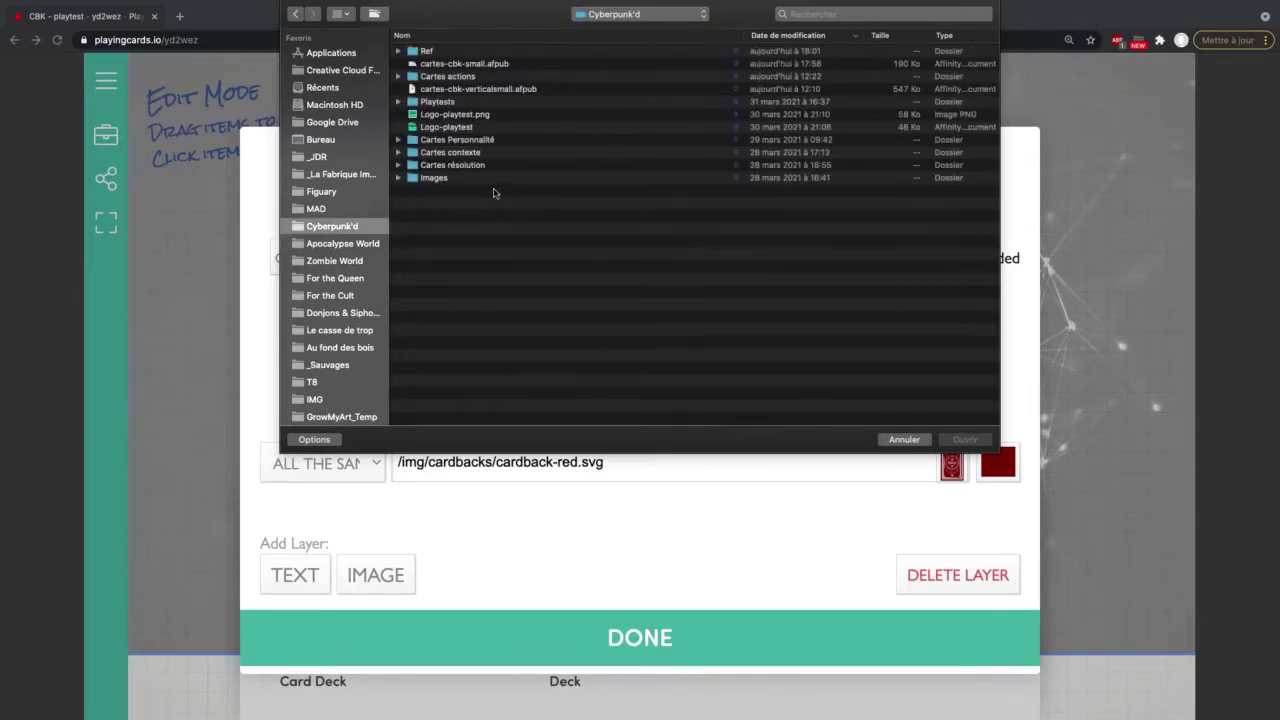
pyautogui.doubleClick(456, 79)
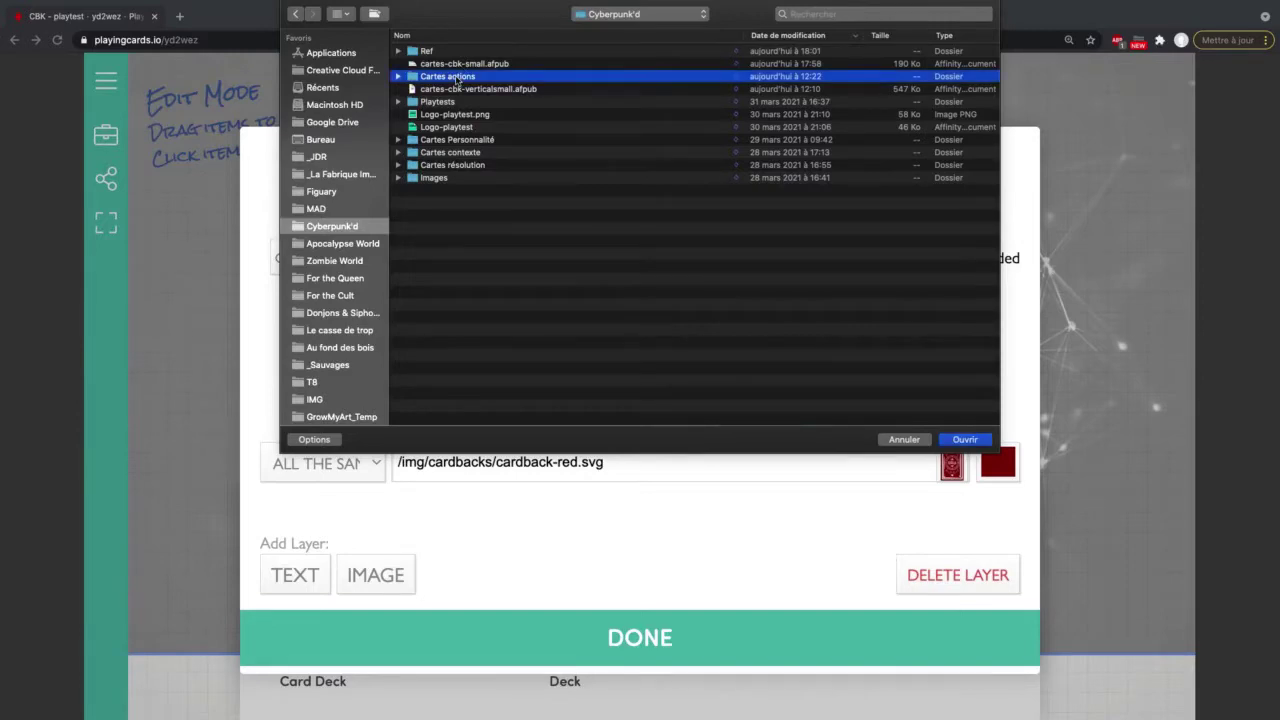
pyautogui.click(596, 17)
pyautogui.click(596, 28)
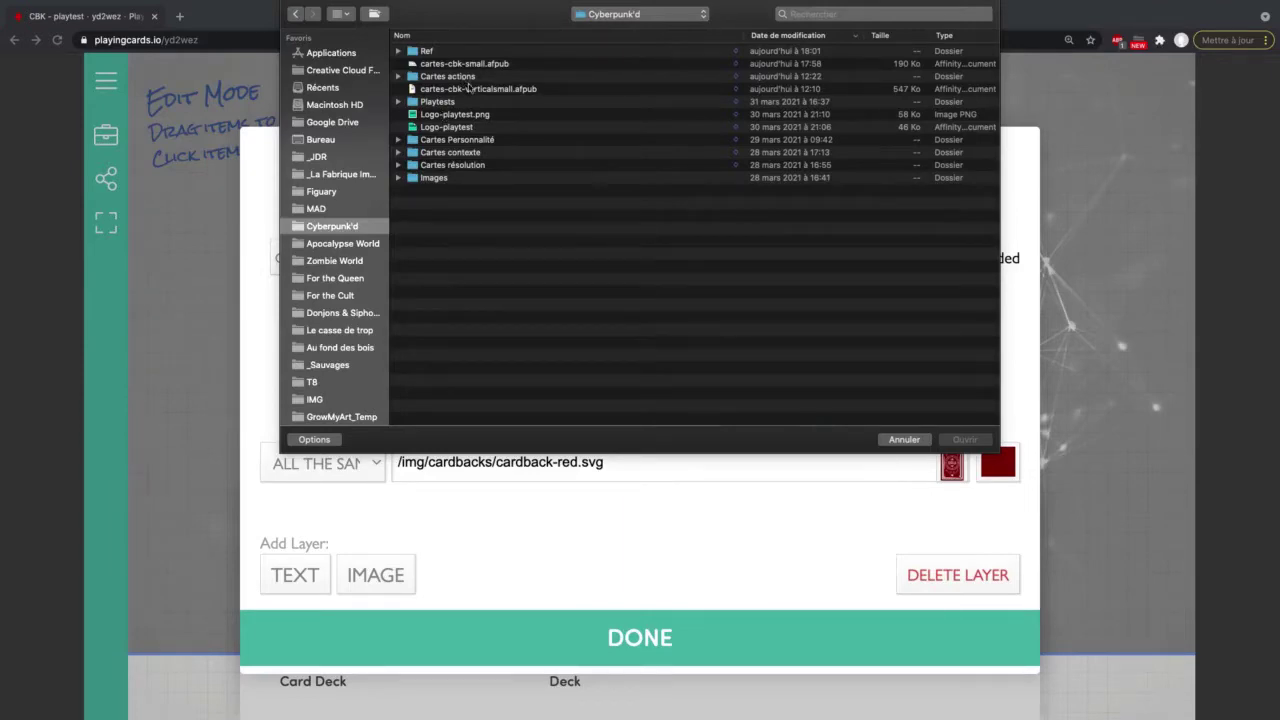
pyautogui.doubleClick(457, 167)
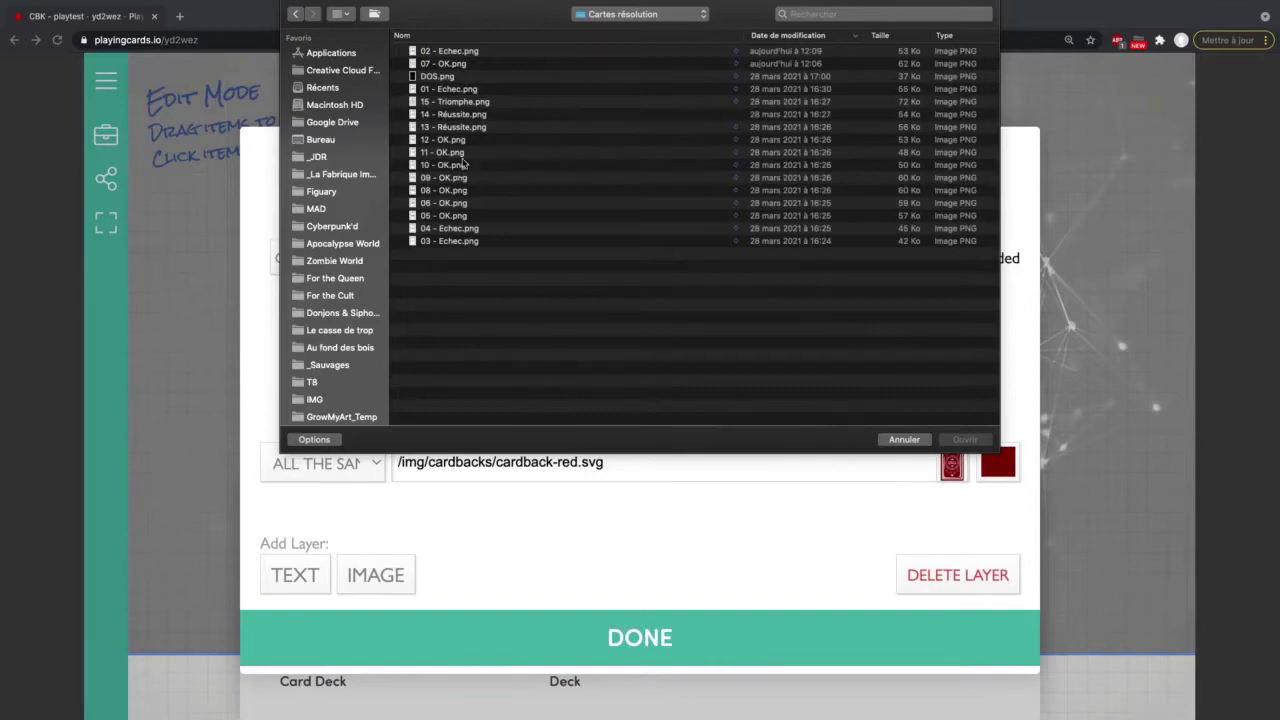
pyautogui.click(451, 80)
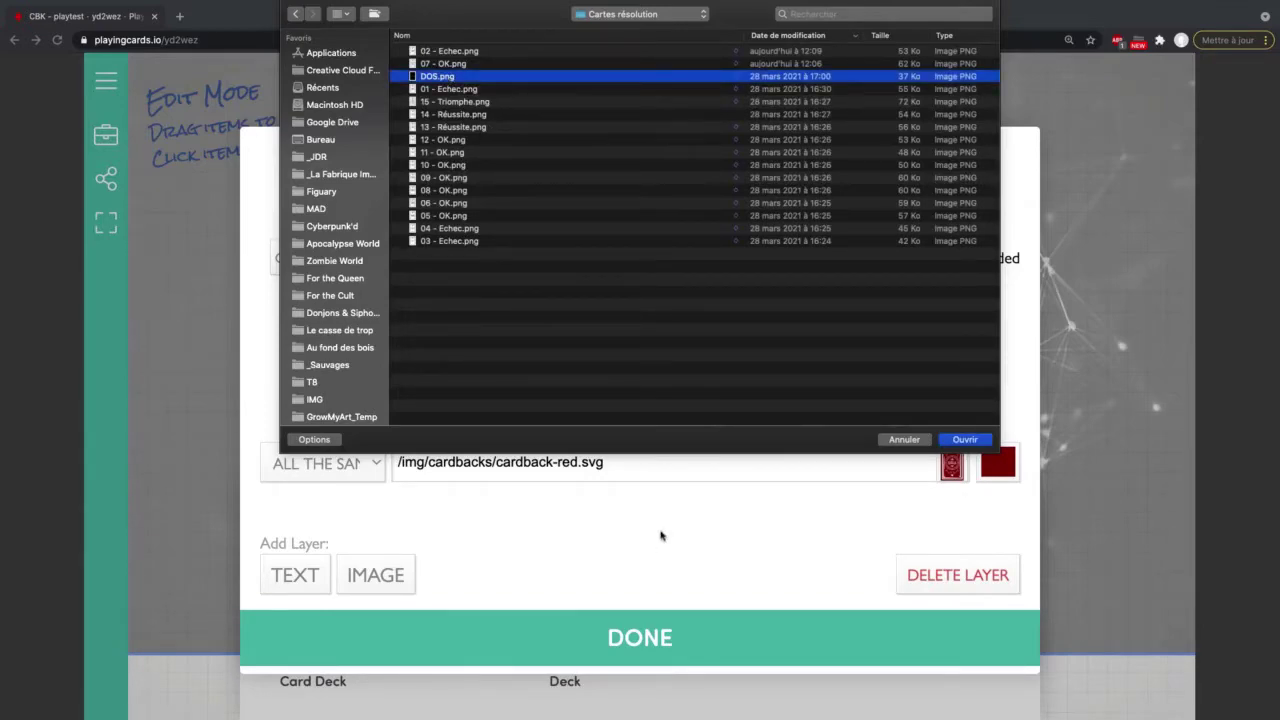
pyautogui.press('Return')
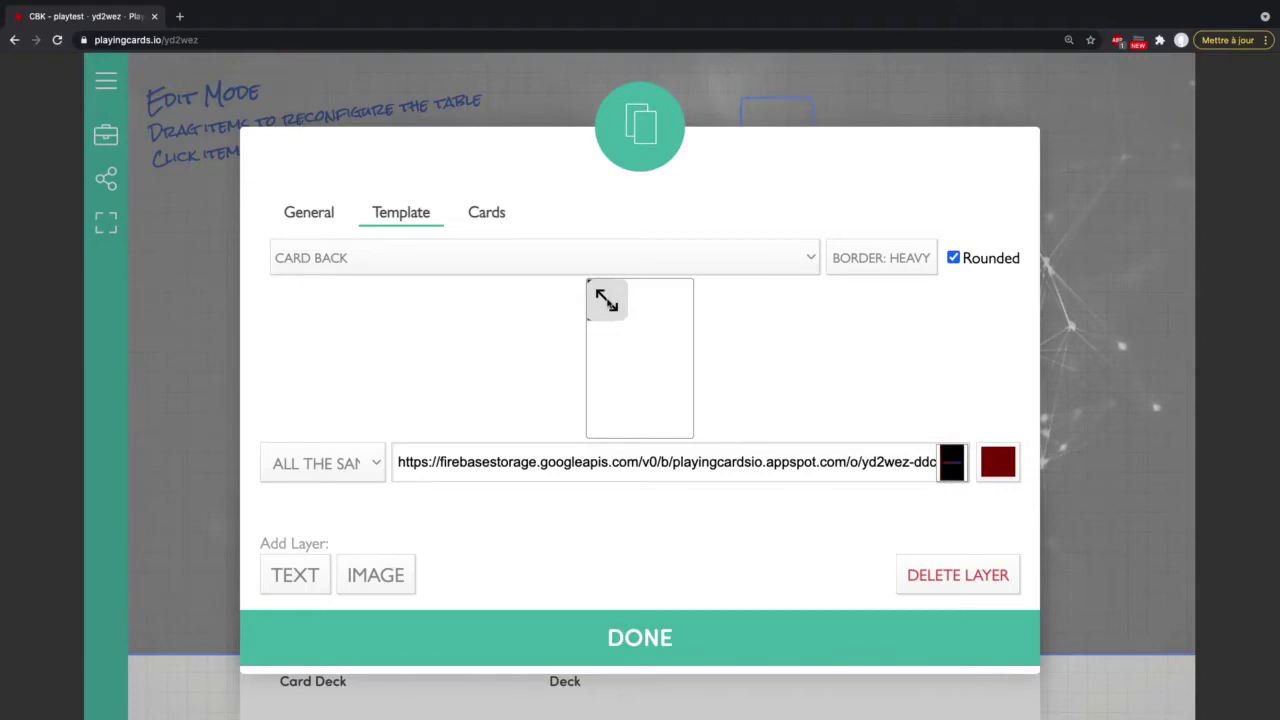
# Step: Stretch the RÉSOLUTION back image over the card and show the 400 by 600 General settings
pyautogui.moveTo(606, 300); pyautogui.dragTo(694, 436)
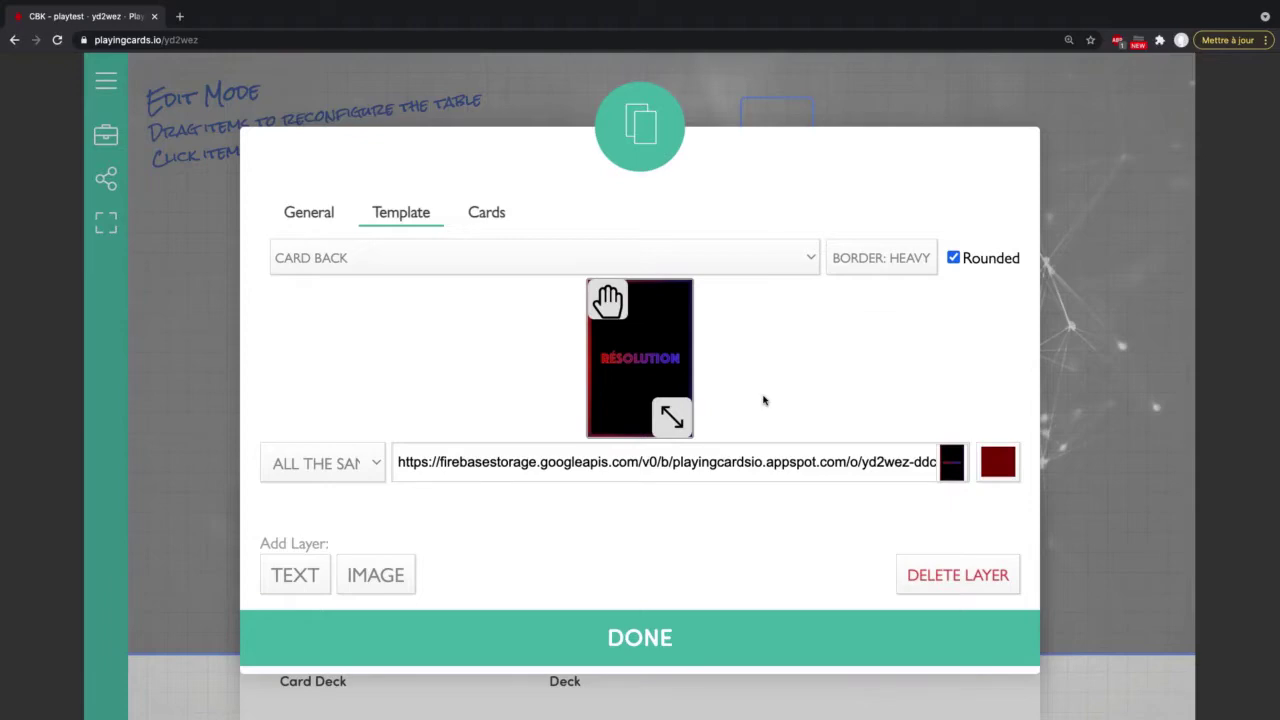
pyautogui.click(305, 216)
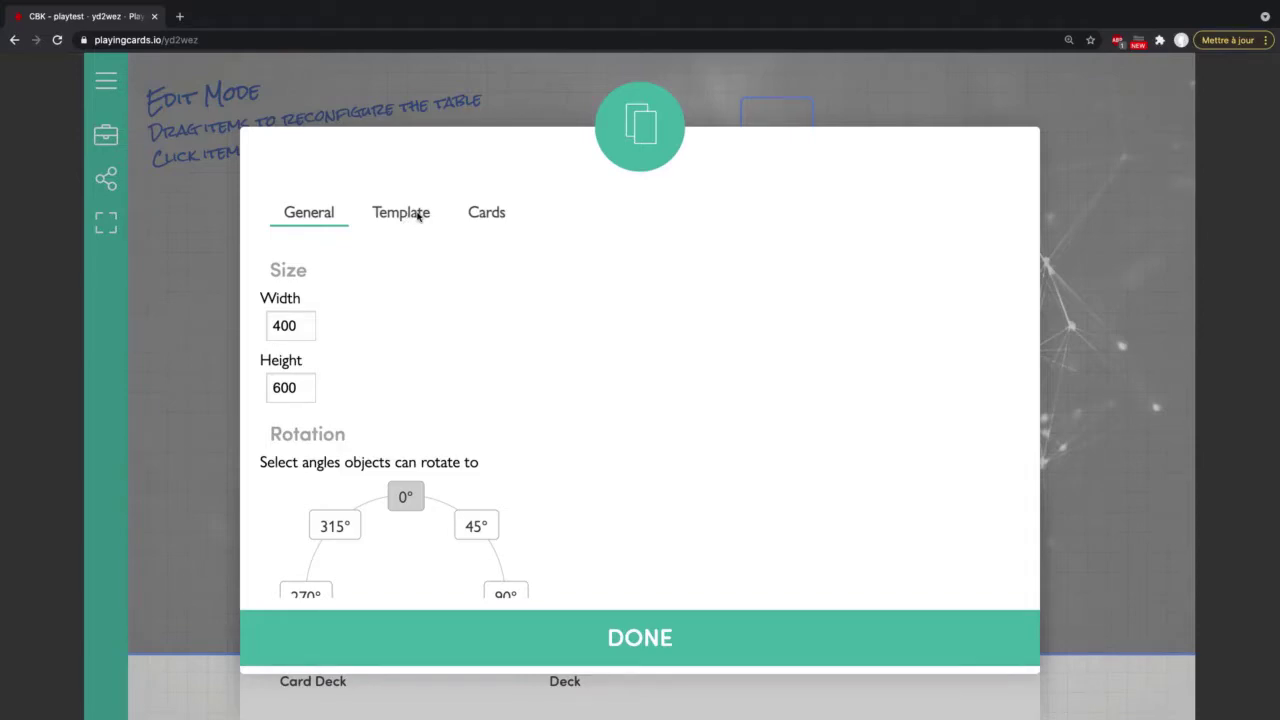
# Step: Fit the RÉSOLUTION image to the card back, with no border and square corners
pyautogui.click(415, 213)
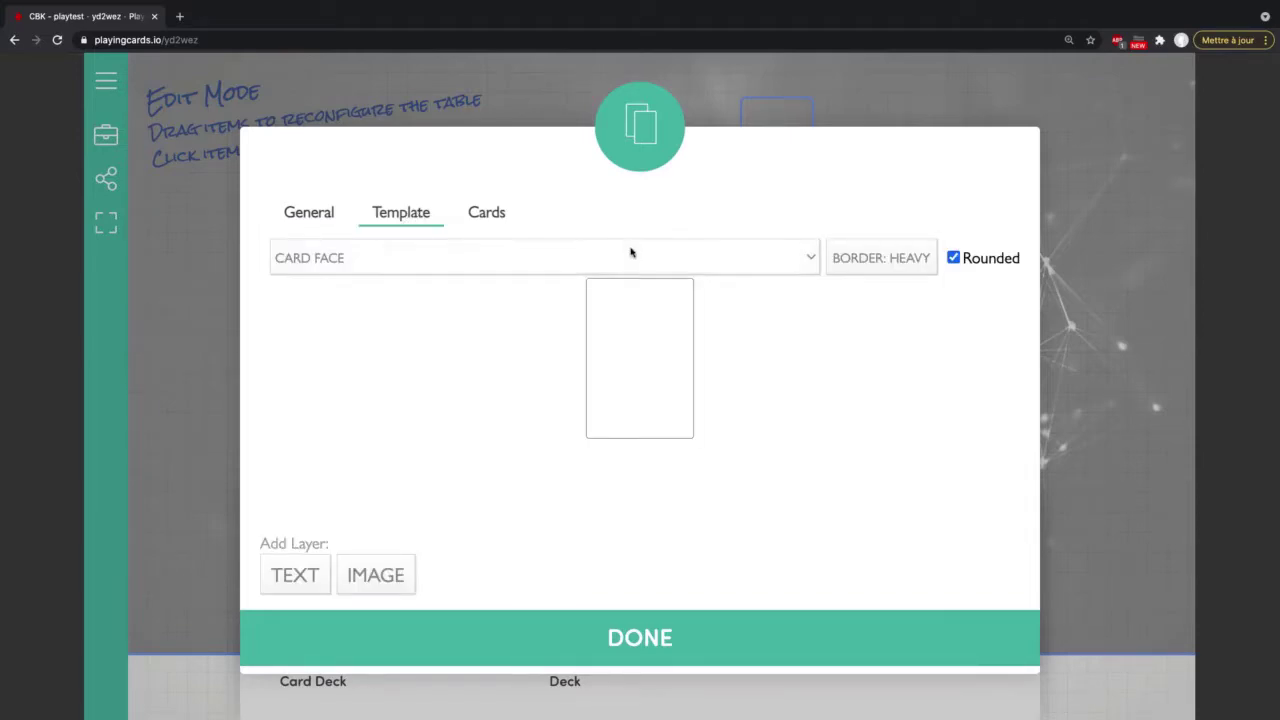
pyautogui.click(598, 259)
pyautogui.click(527, 277)
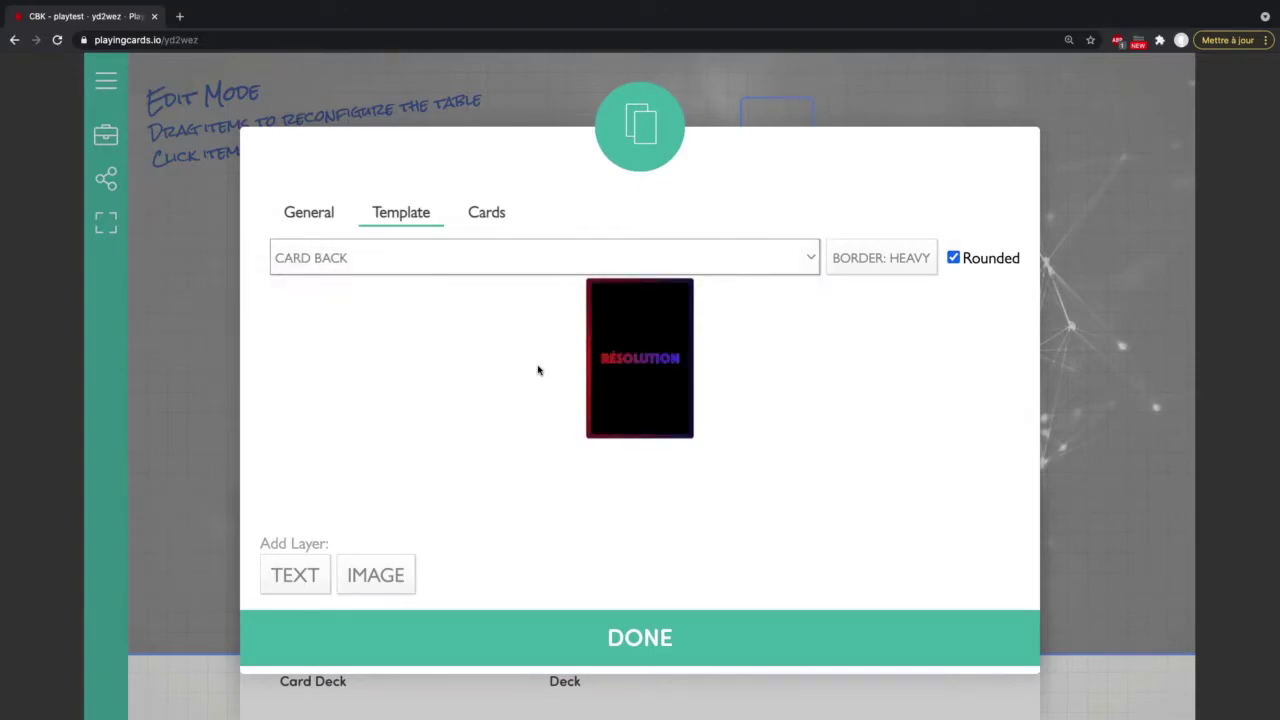
pyautogui.click(634, 363)
pyautogui.moveTo(684, 408); pyautogui.dragTo(725, 440)
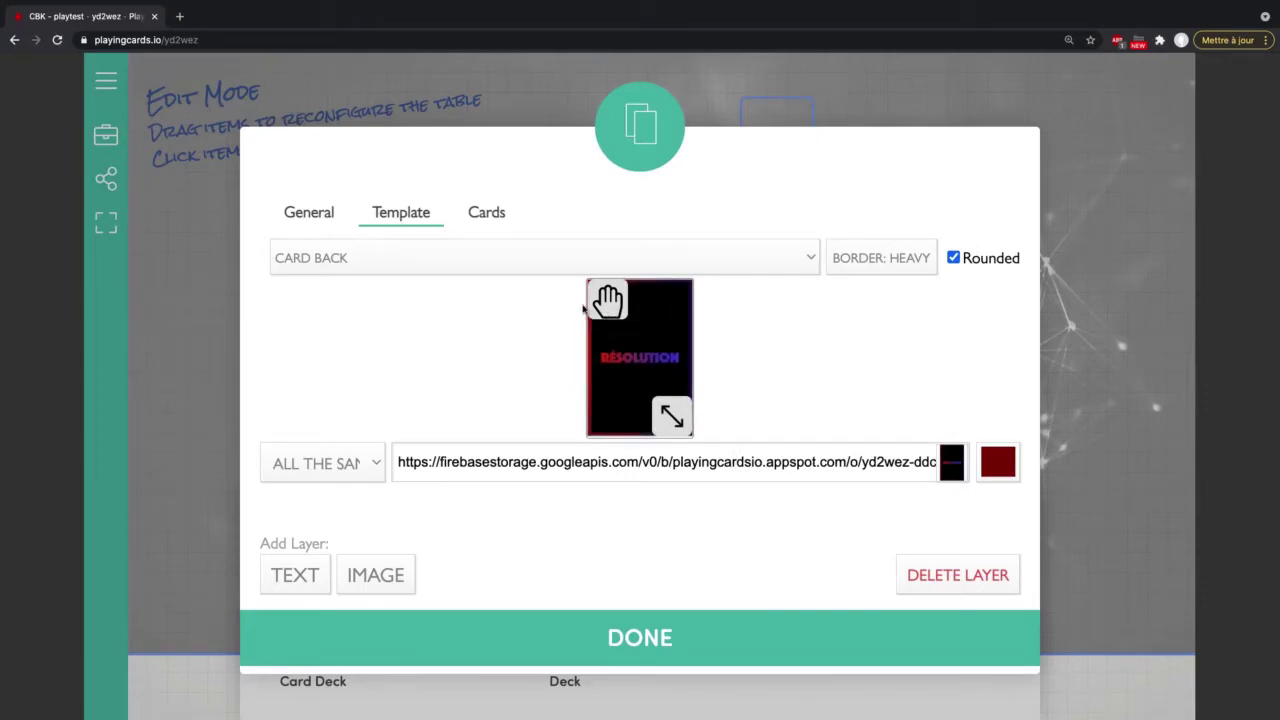
pyautogui.moveTo(601, 306); pyautogui.dragTo(601, 307)
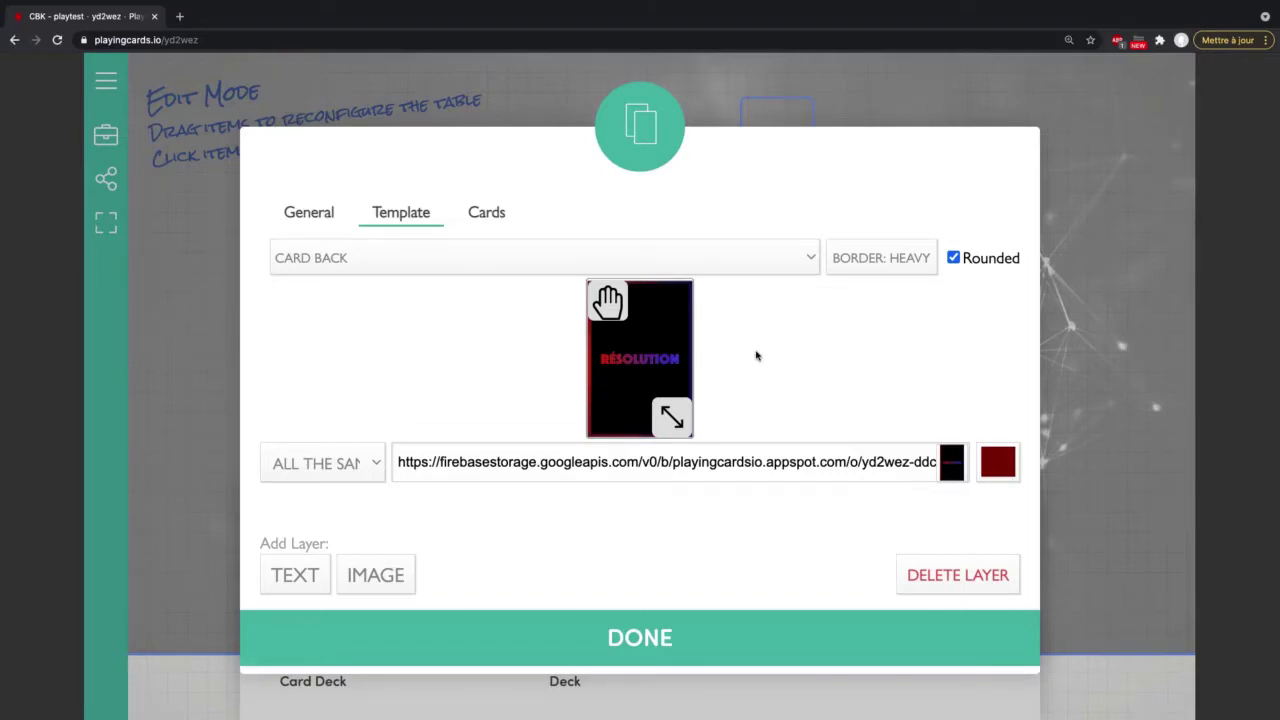
pyautogui.click(886, 260)
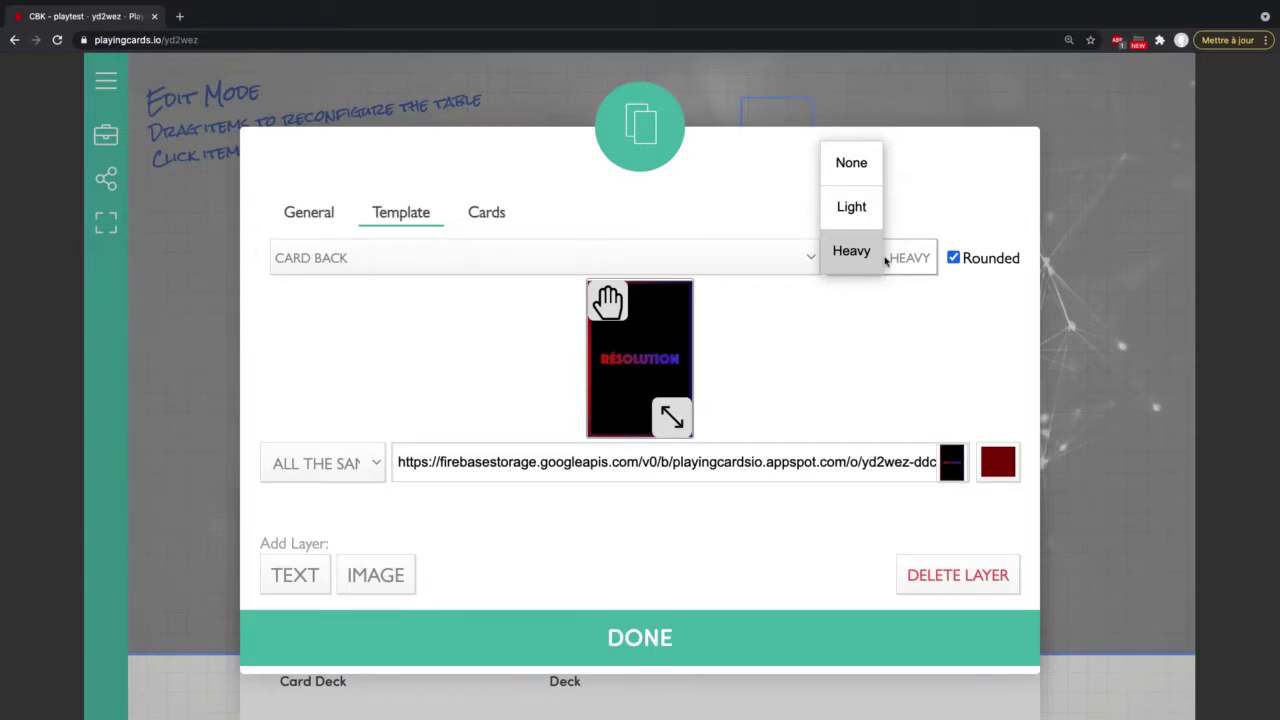
pyautogui.click(852, 166)
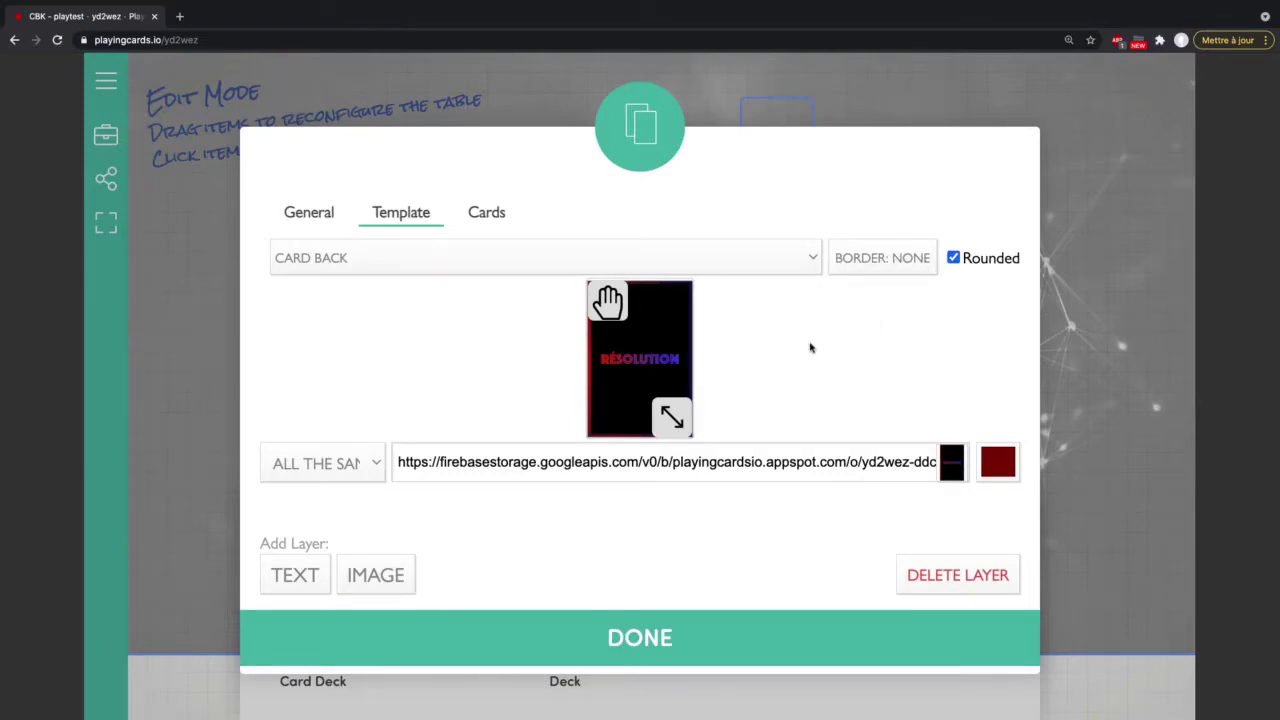
pyautogui.click(954, 259)
# Step: Give the card face no border and square corners, keeping a different image per card
pyautogui.click(450, 256)
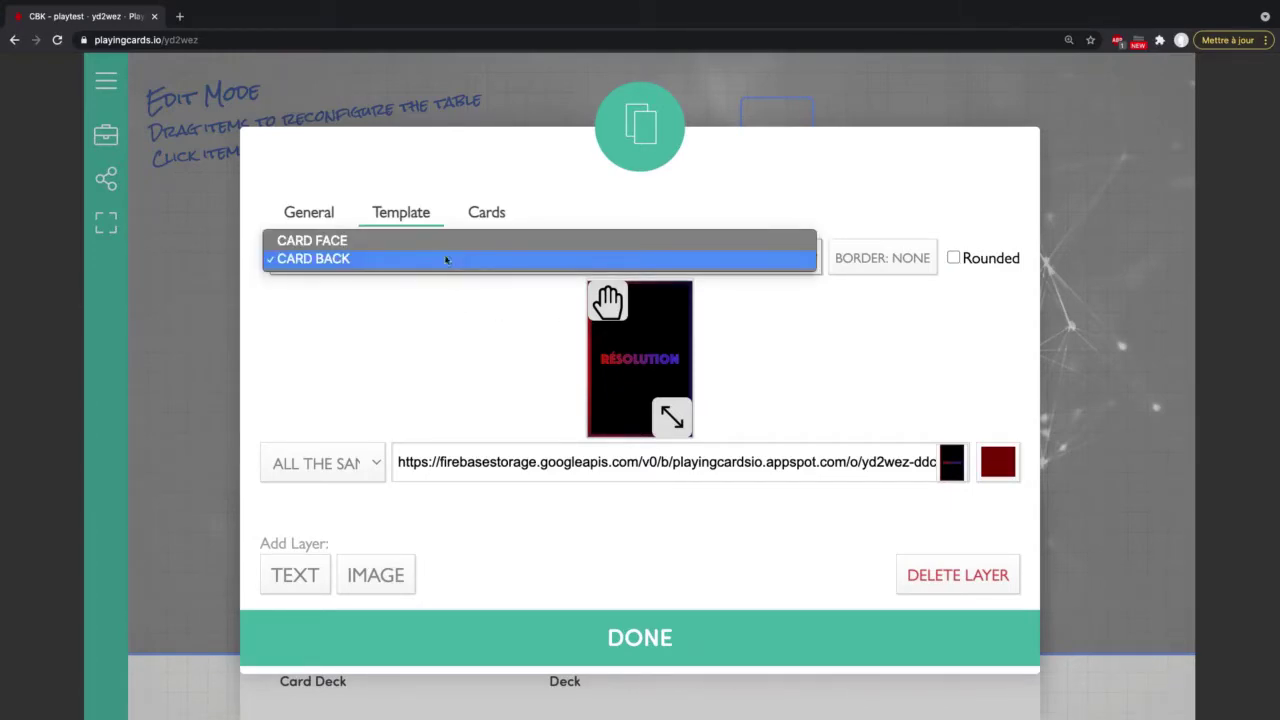
pyautogui.click(438, 241)
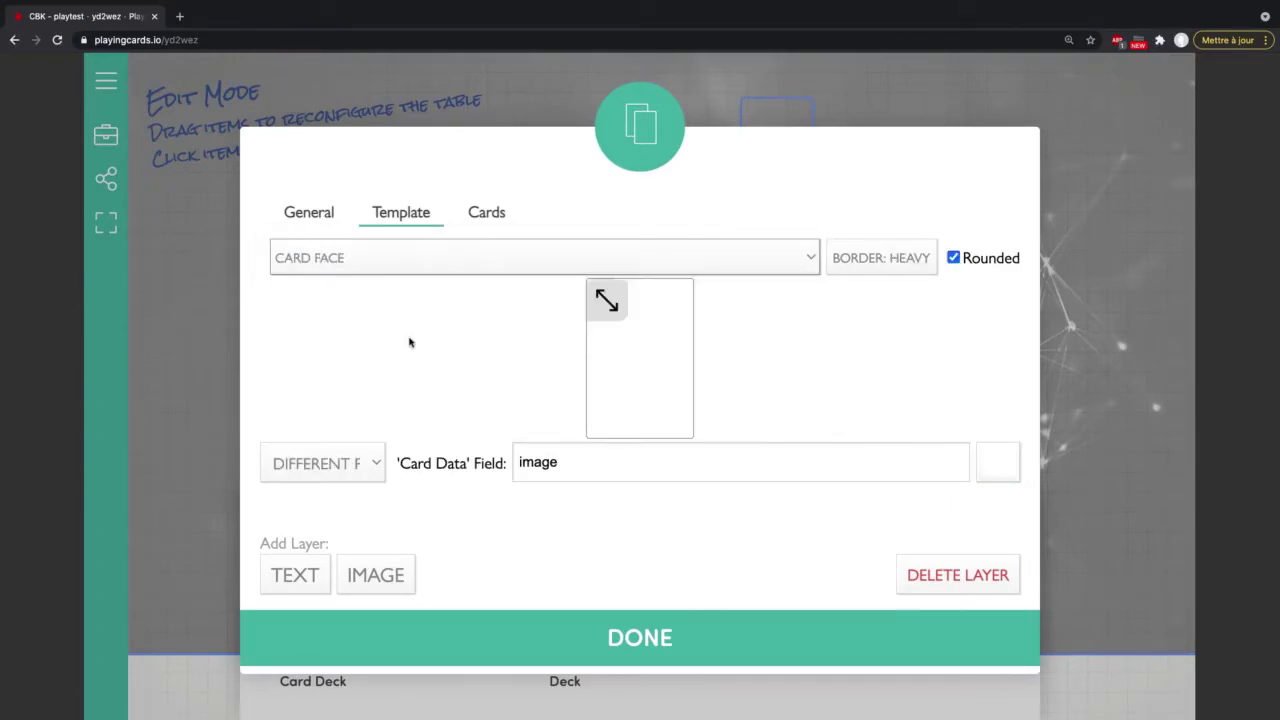
pyautogui.click(376, 463)
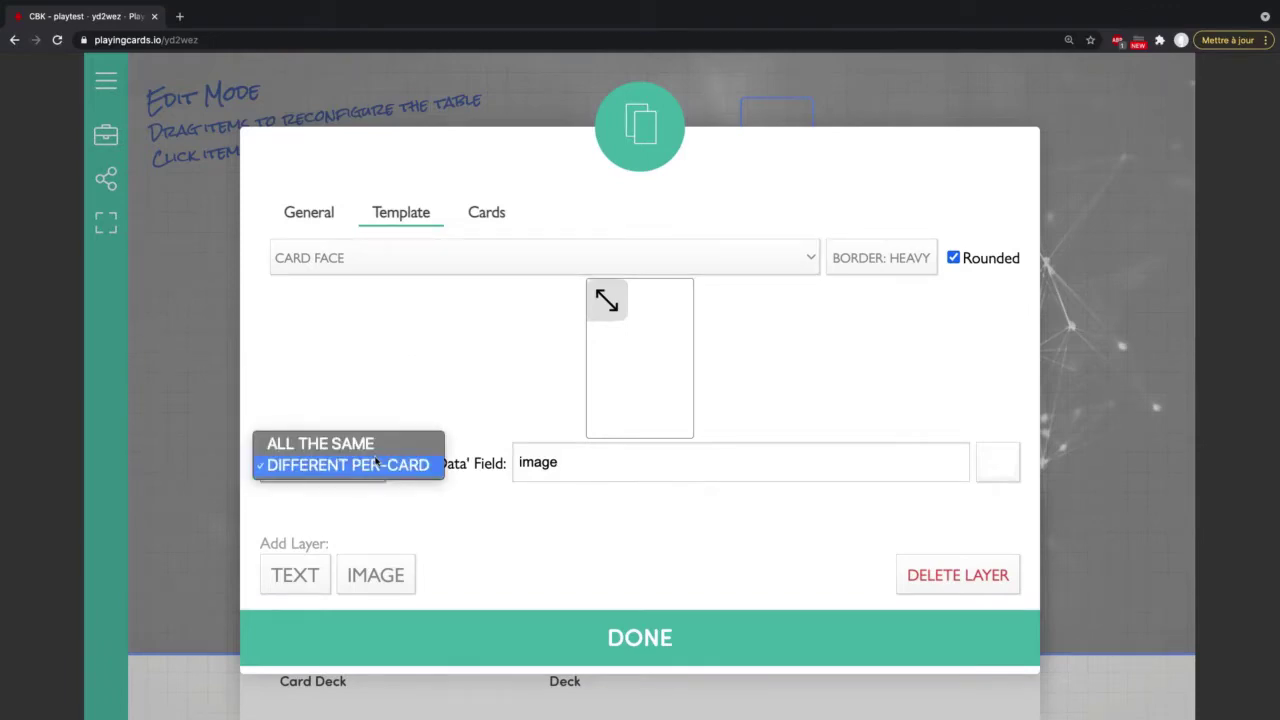
pyautogui.click(423, 344)
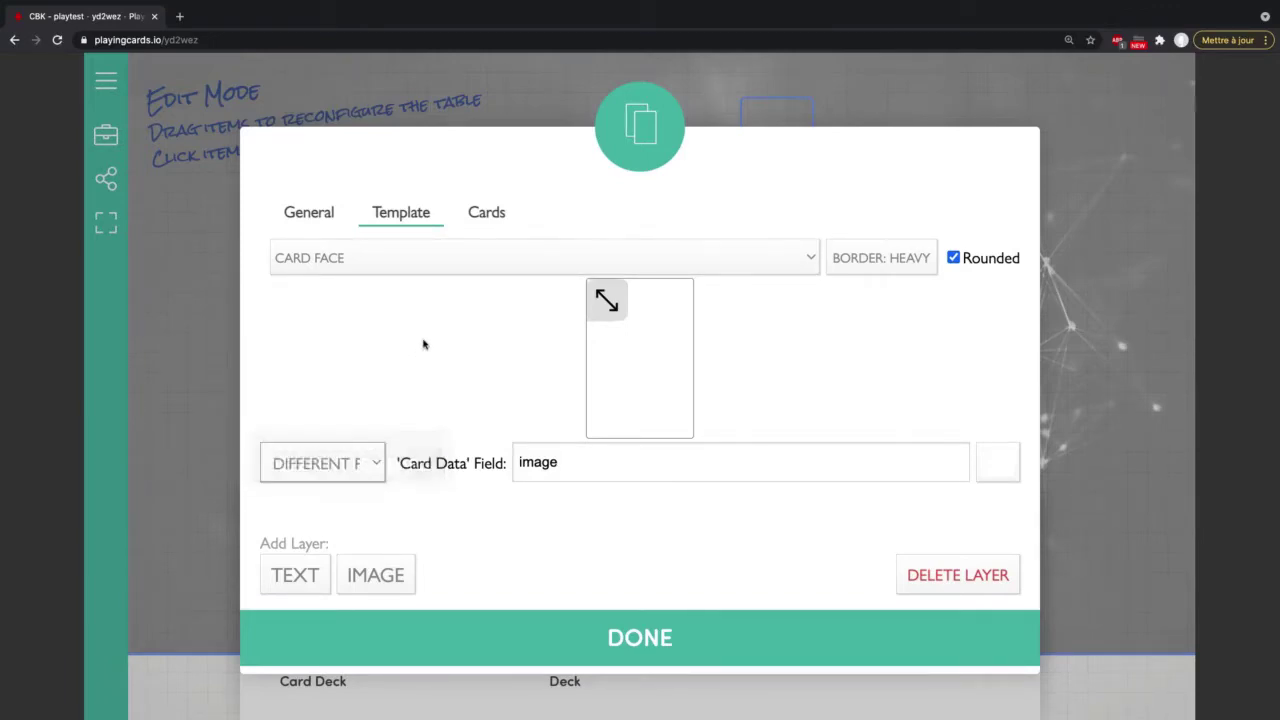
pyautogui.click(882, 268)
pyautogui.click(845, 175)
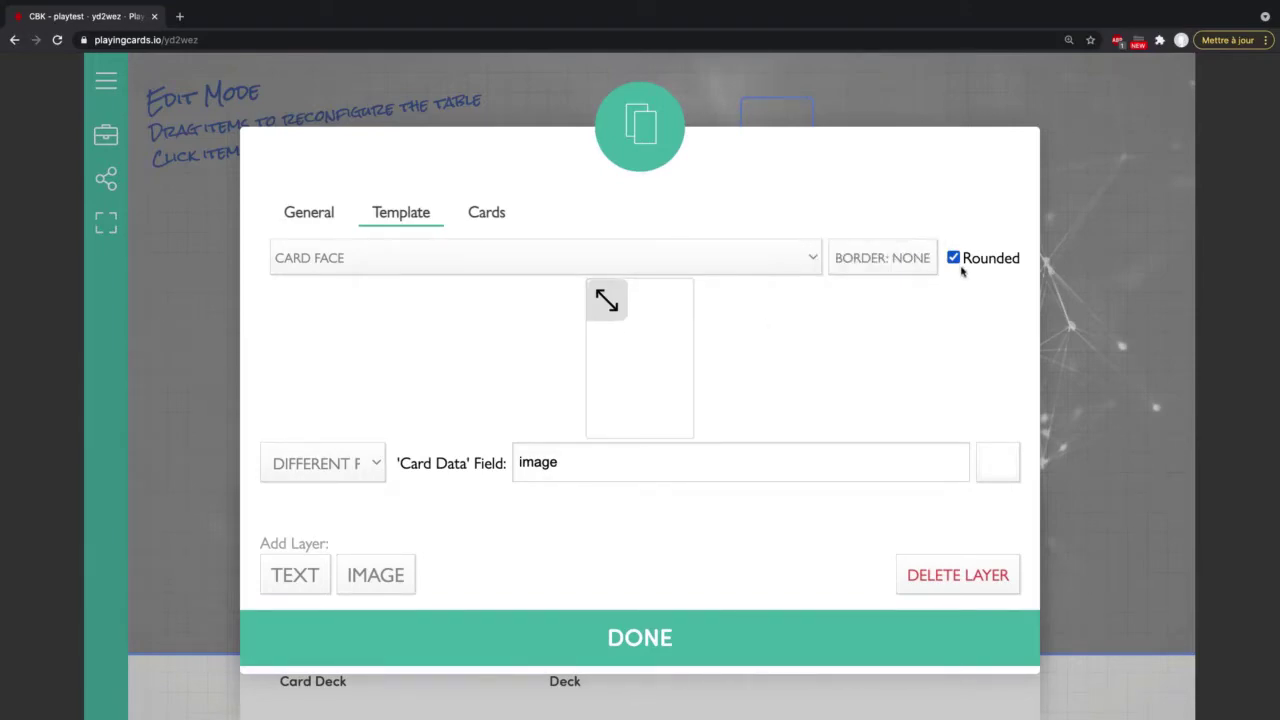
pyautogui.click(955, 260)
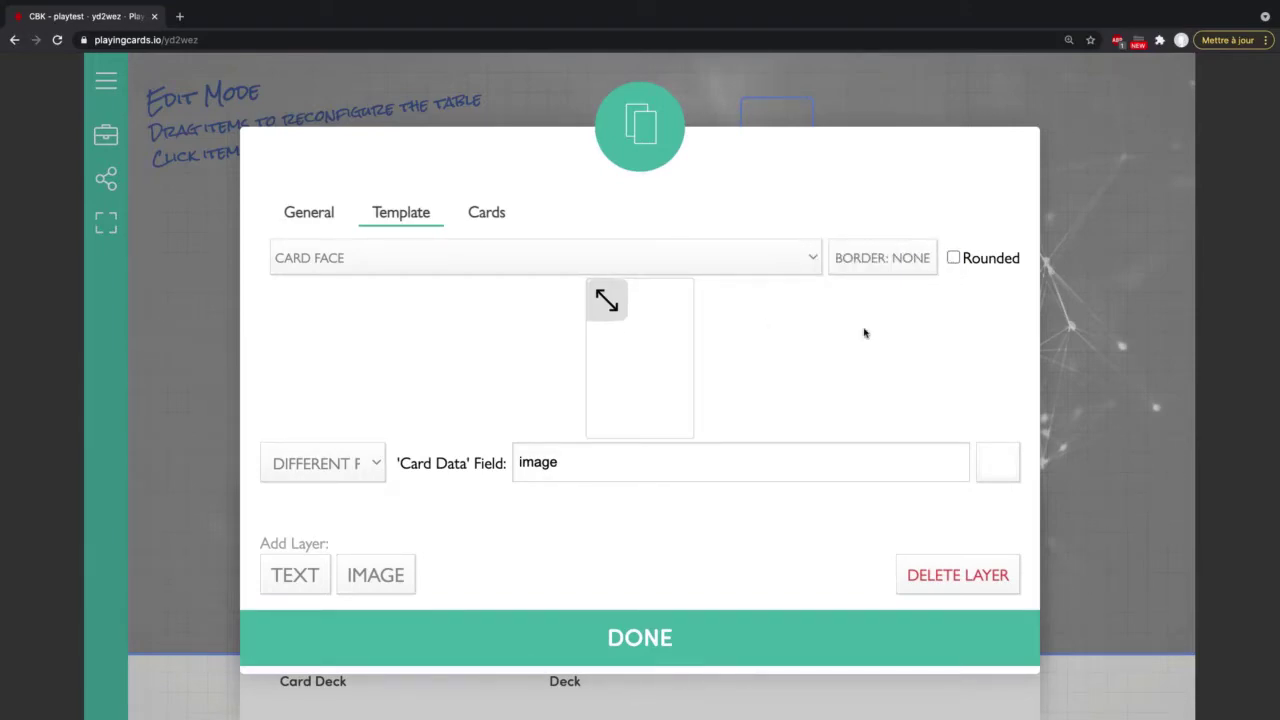
# Step: Add a new card type to the deck using the 01 - Echec.png image
pyautogui.click(491, 218)
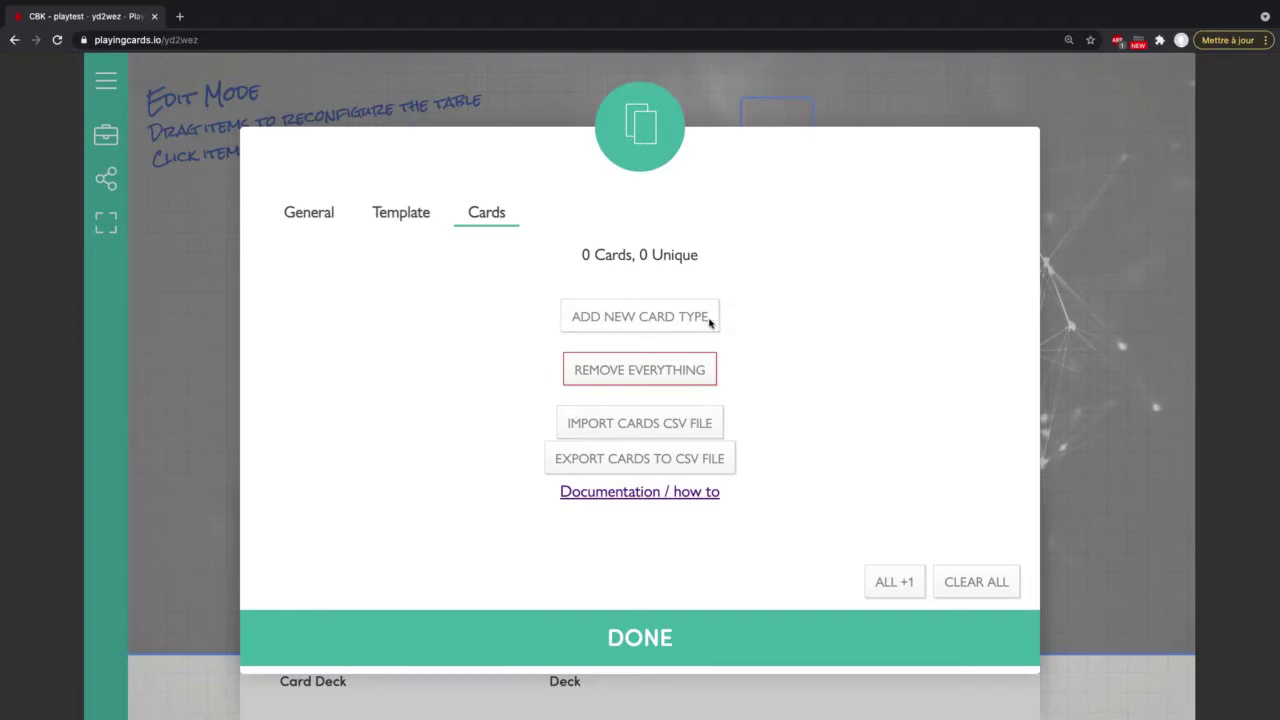
pyautogui.click(708, 319)
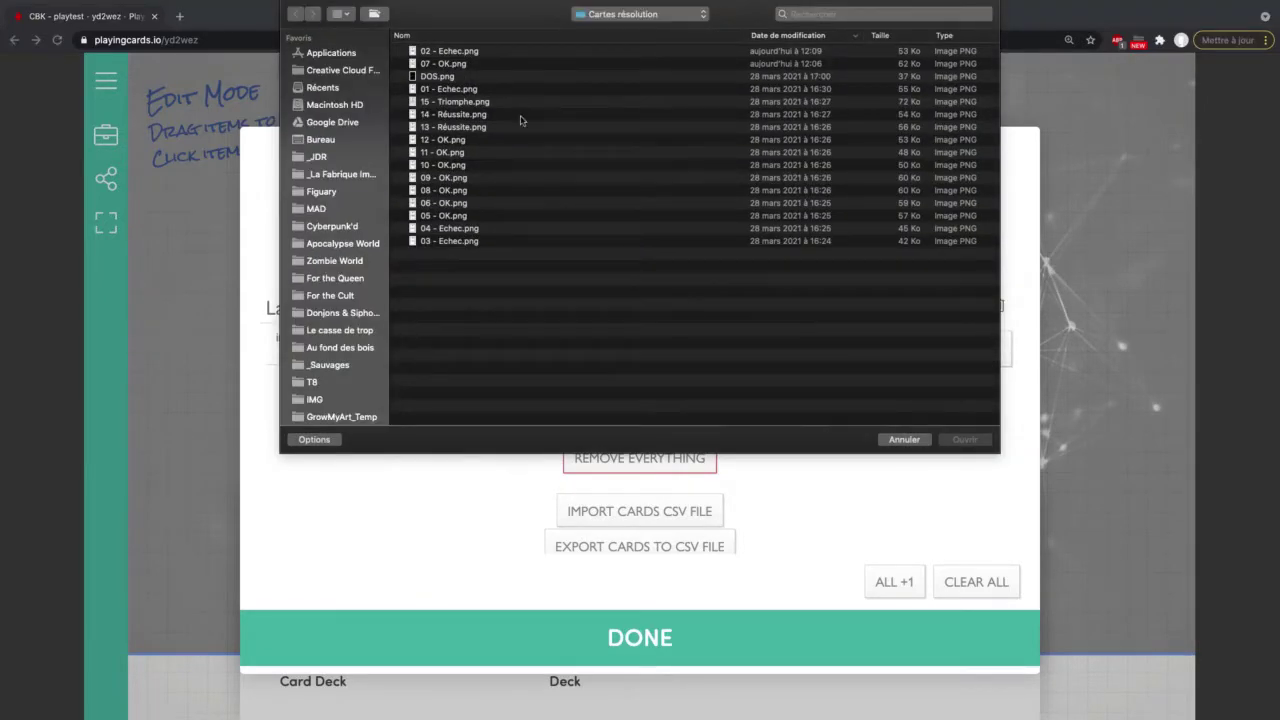
pyautogui.click(618, 37)
pyautogui.click(453, 51)
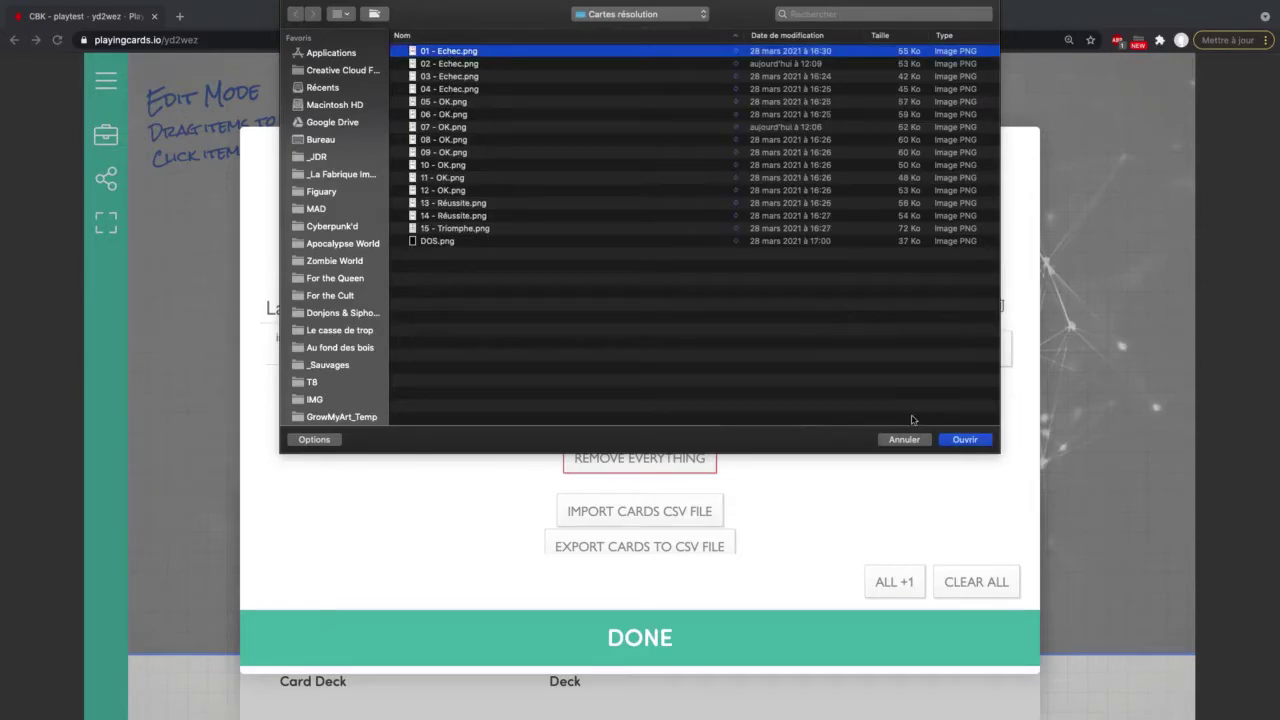
pyautogui.click(965, 440)
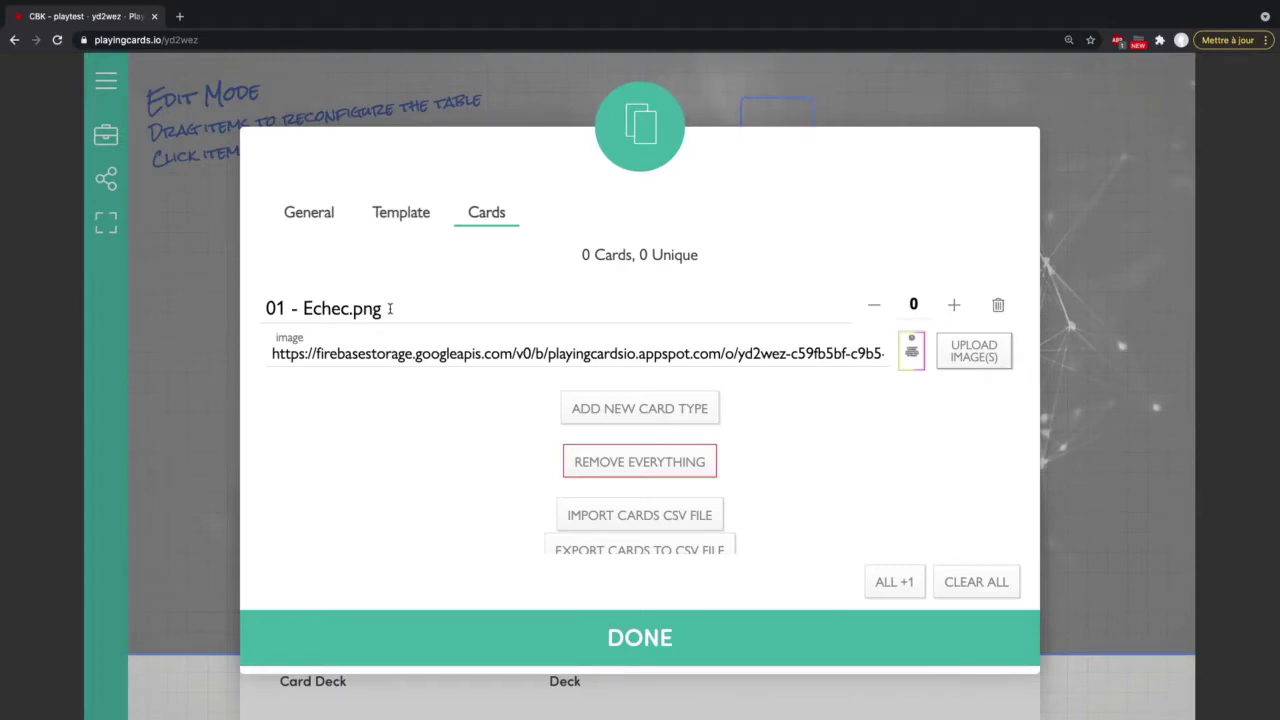
# Step: Raise the Echec card's count to three copies
pyautogui.click(390, 308)
pyautogui.click(380, 472)
pyautogui.click(954, 305)
pyautogui.click(954, 305)
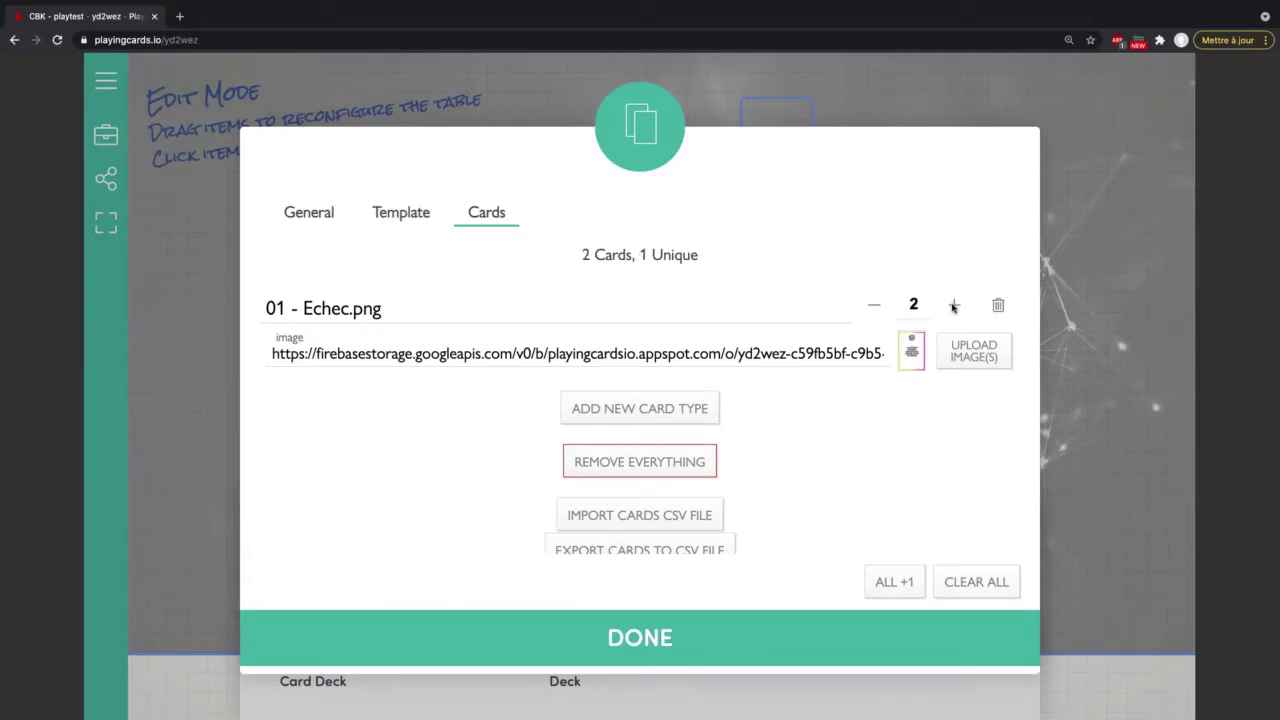
pyautogui.click(954, 305)
# Step: Lower Echec to one copy and add a 05 - OK.png card type with one copy
pyautogui.click(873, 306)
pyautogui.click(873, 306)
pyautogui.click(578, 409)
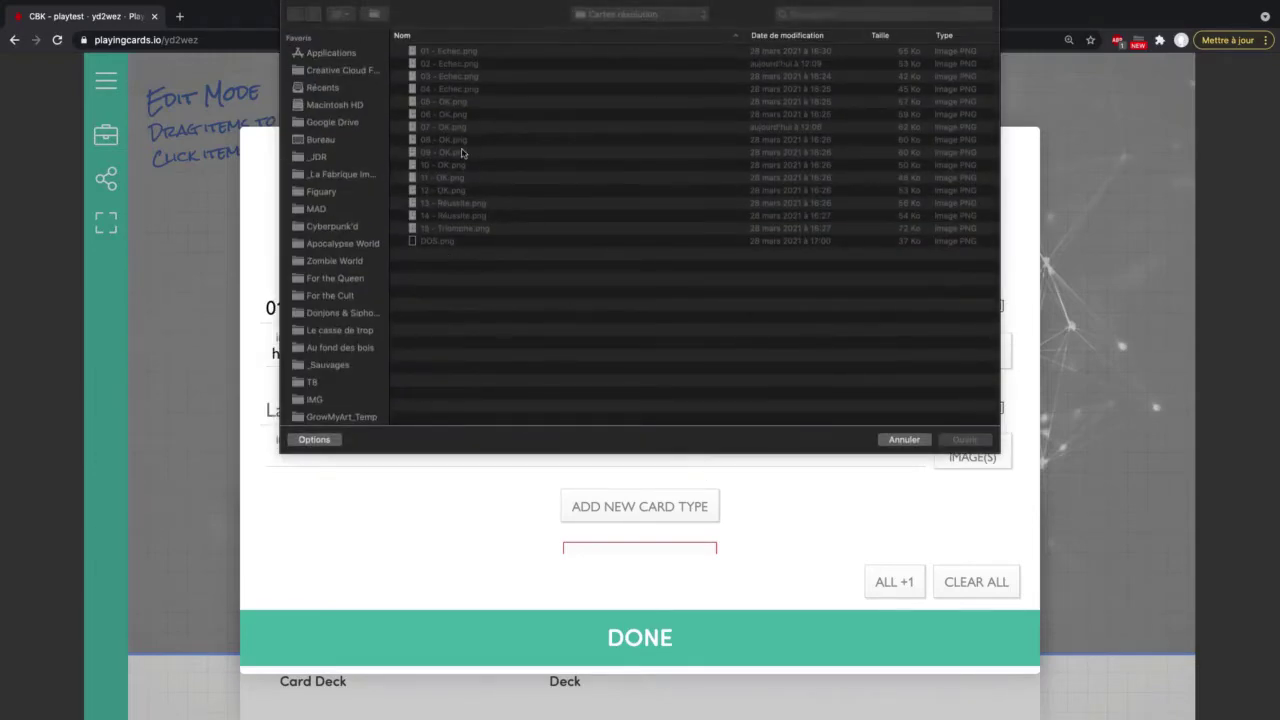
pyautogui.click(449, 103)
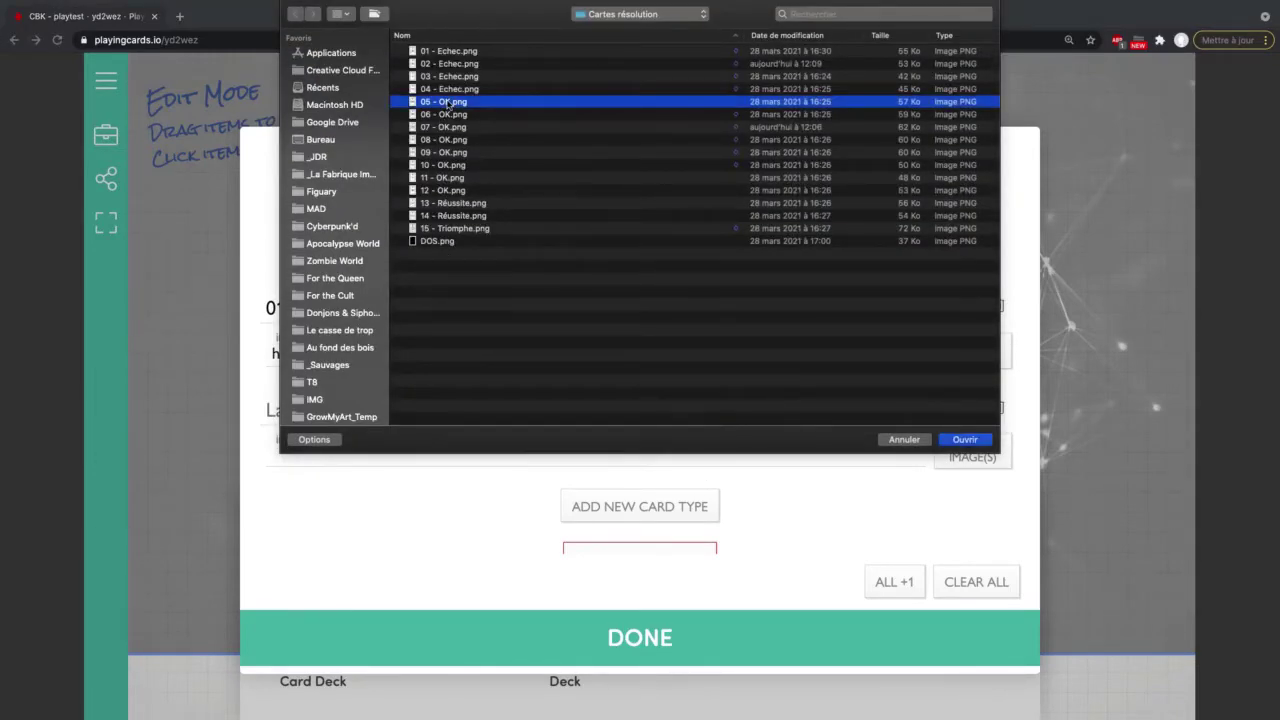
pyautogui.doubleClick(449, 103)
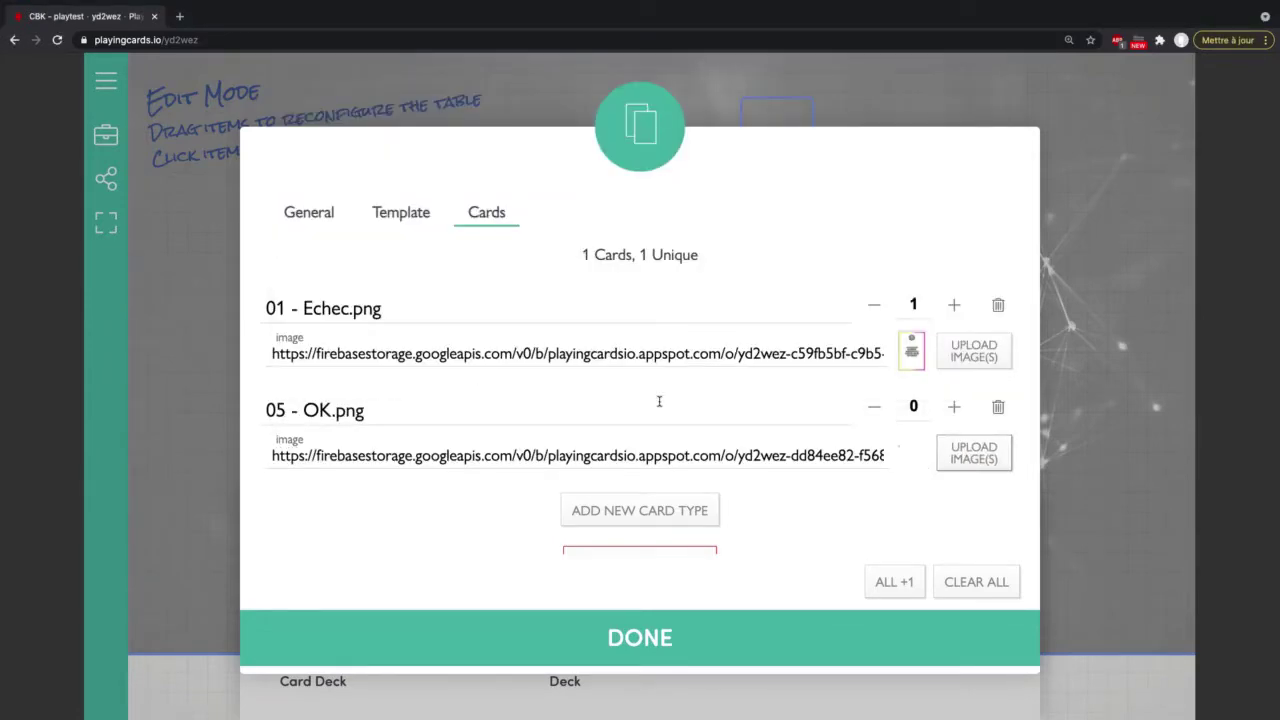
pyautogui.click(953, 408)
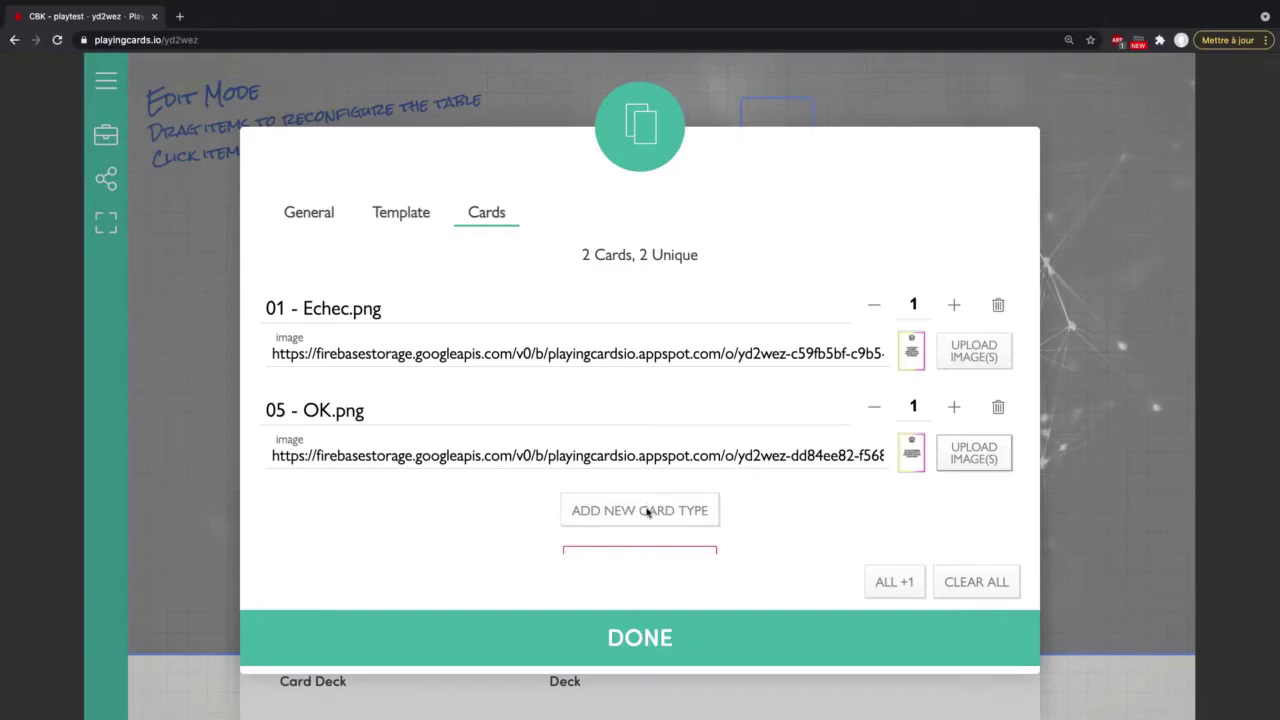
# Step: Add a 13 - Réussite.png card type, then reset every card type to exactly one copy
pyautogui.click(648, 509)
pyautogui.scroll(-1, 649, 503)
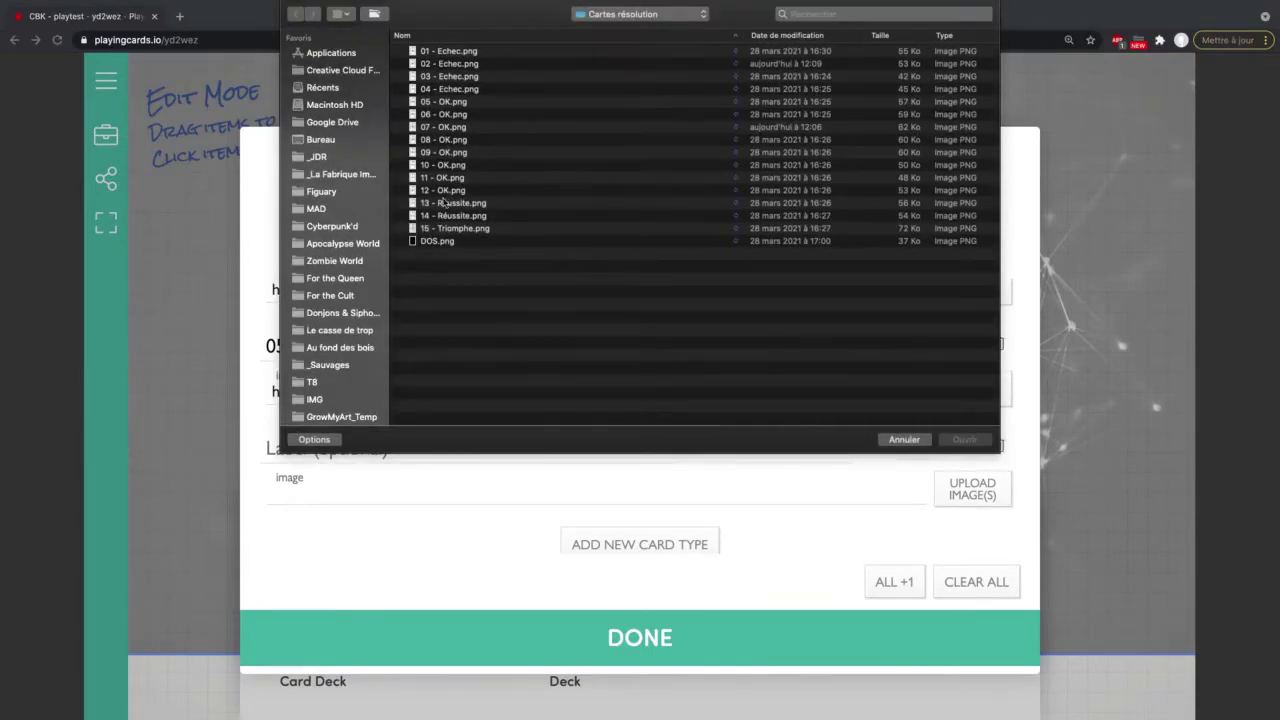
pyautogui.click(446, 205)
pyautogui.press('Return')
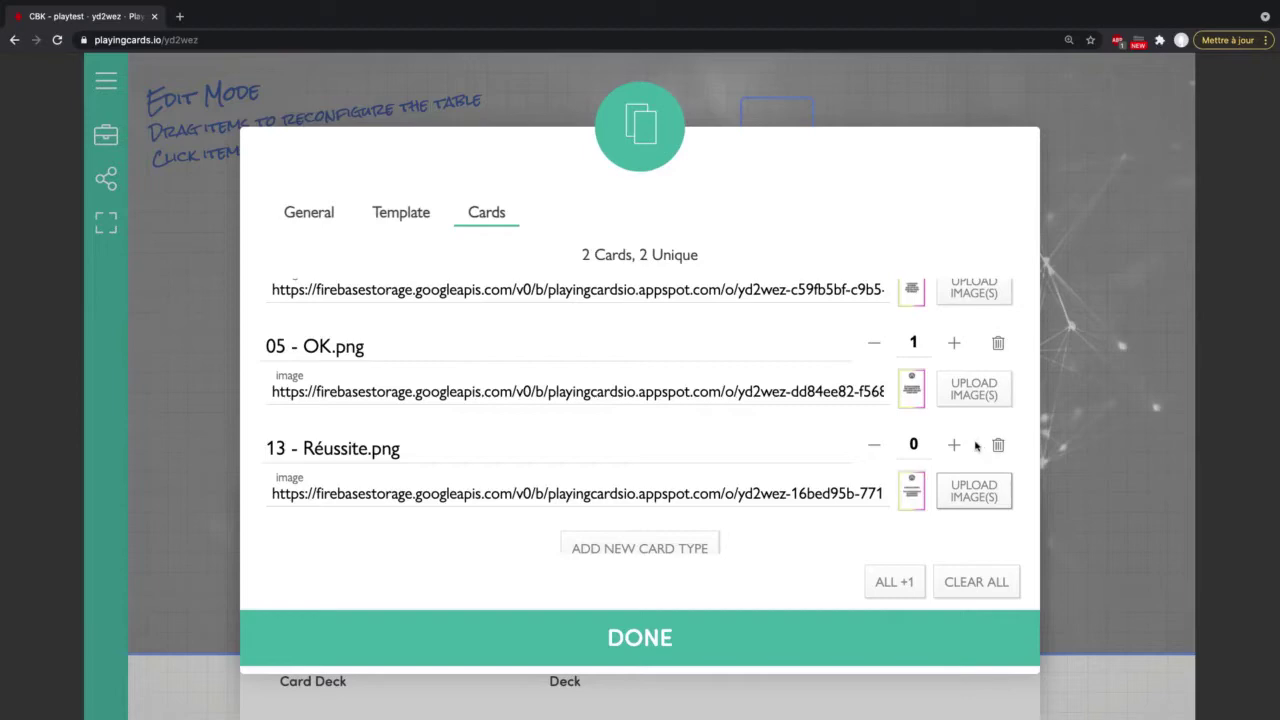
pyautogui.click(958, 447)
pyautogui.click(977, 585)
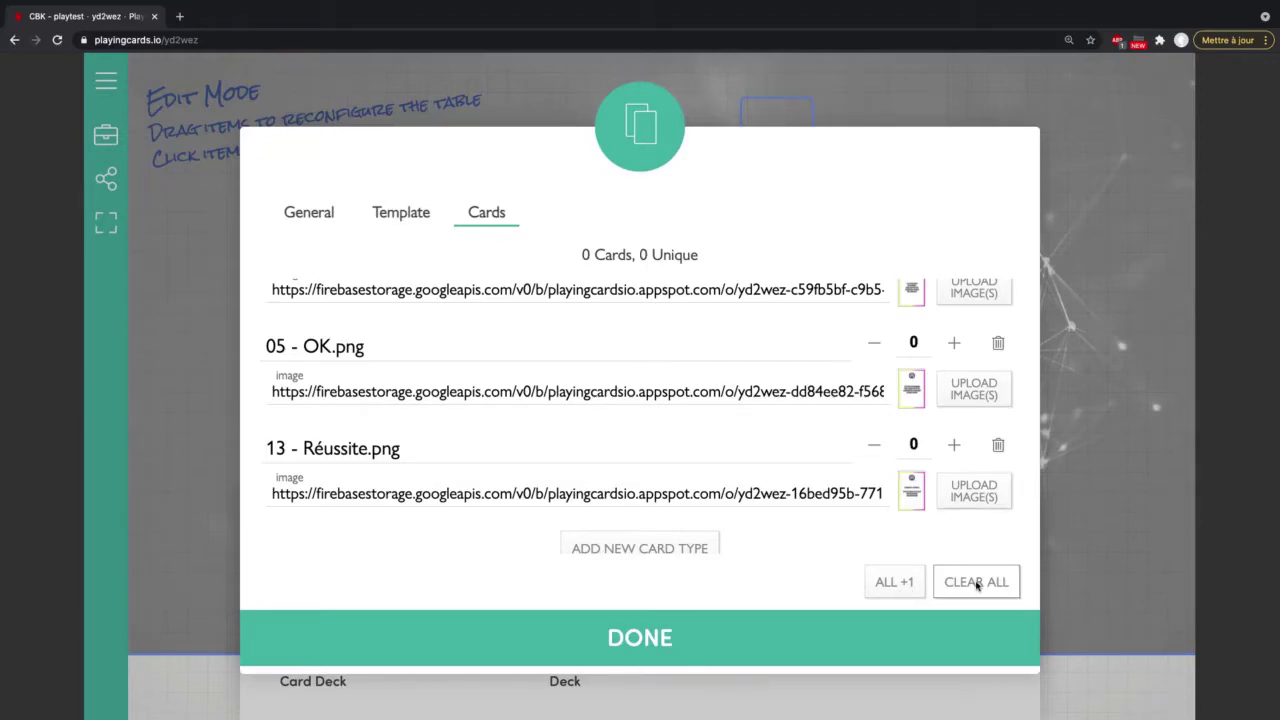
pyautogui.click(894, 589)
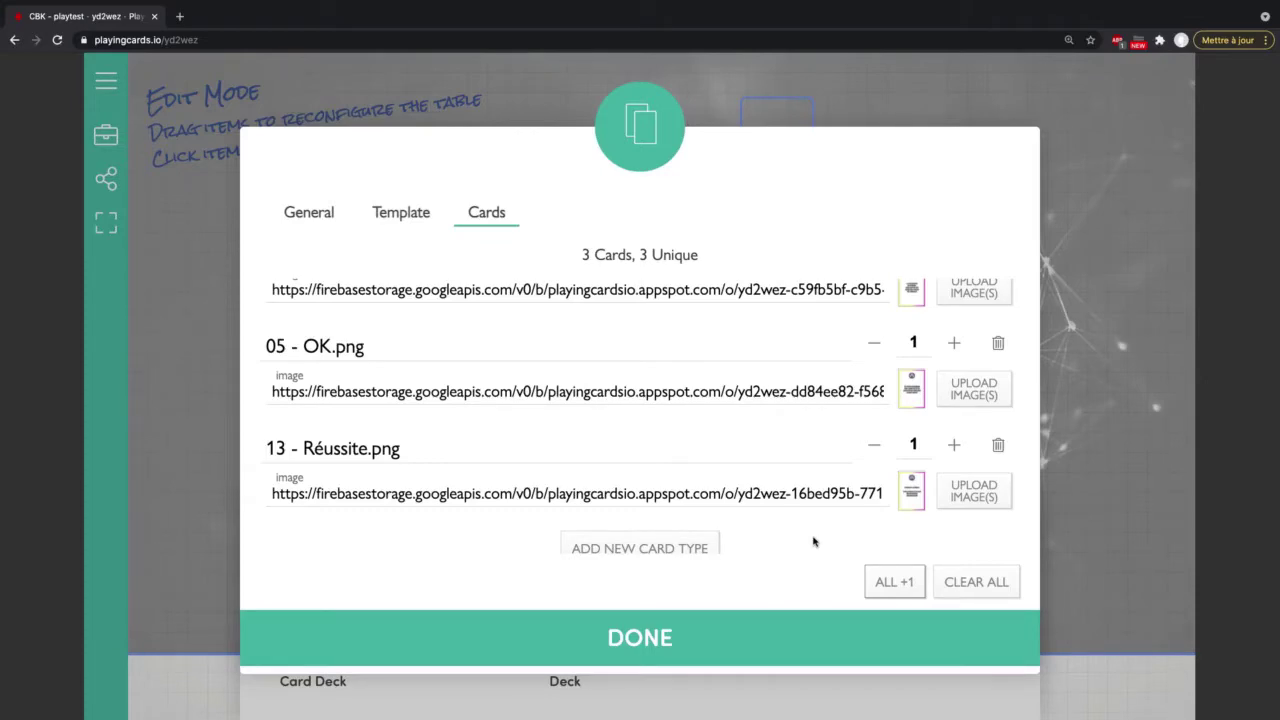
# Step: Finish the deck and stack the three-card RÉSOLUTION deck onto the top card holder
pyautogui.click(640, 637)
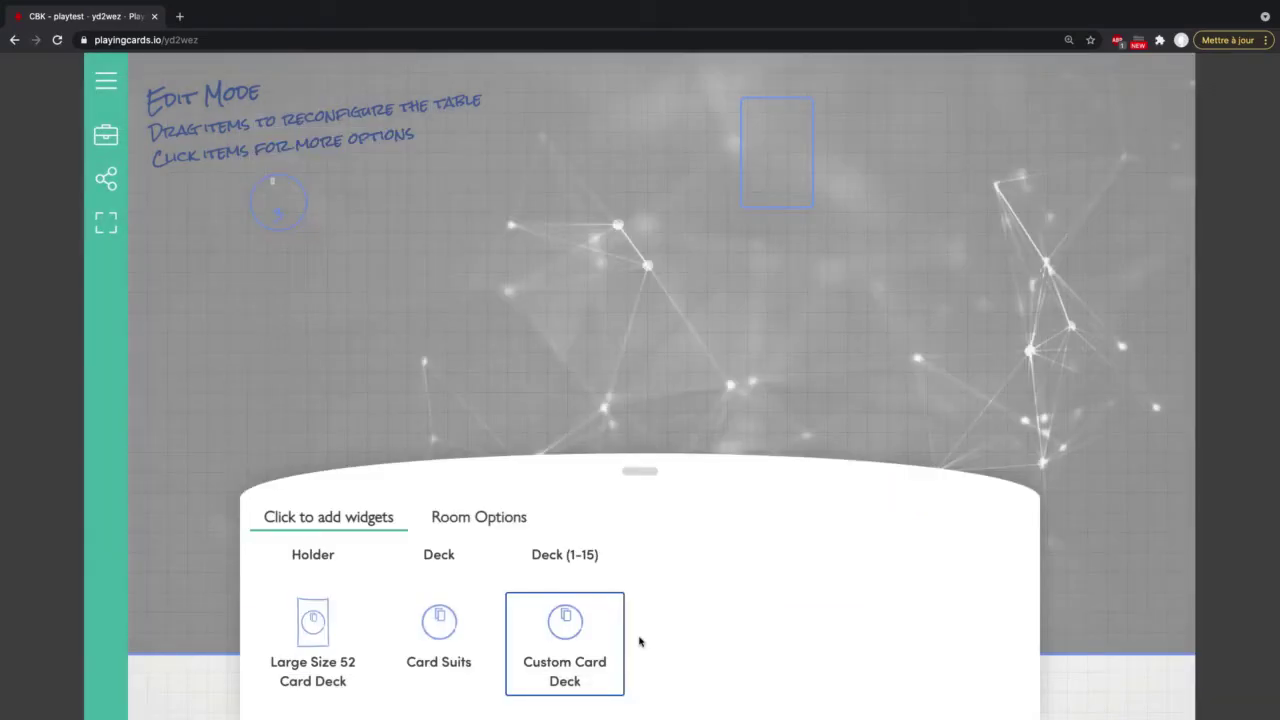
pyautogui.moveTo(285, 201); pyautogui.dragTo(779, 149)
pyautogui.click(106, 138)
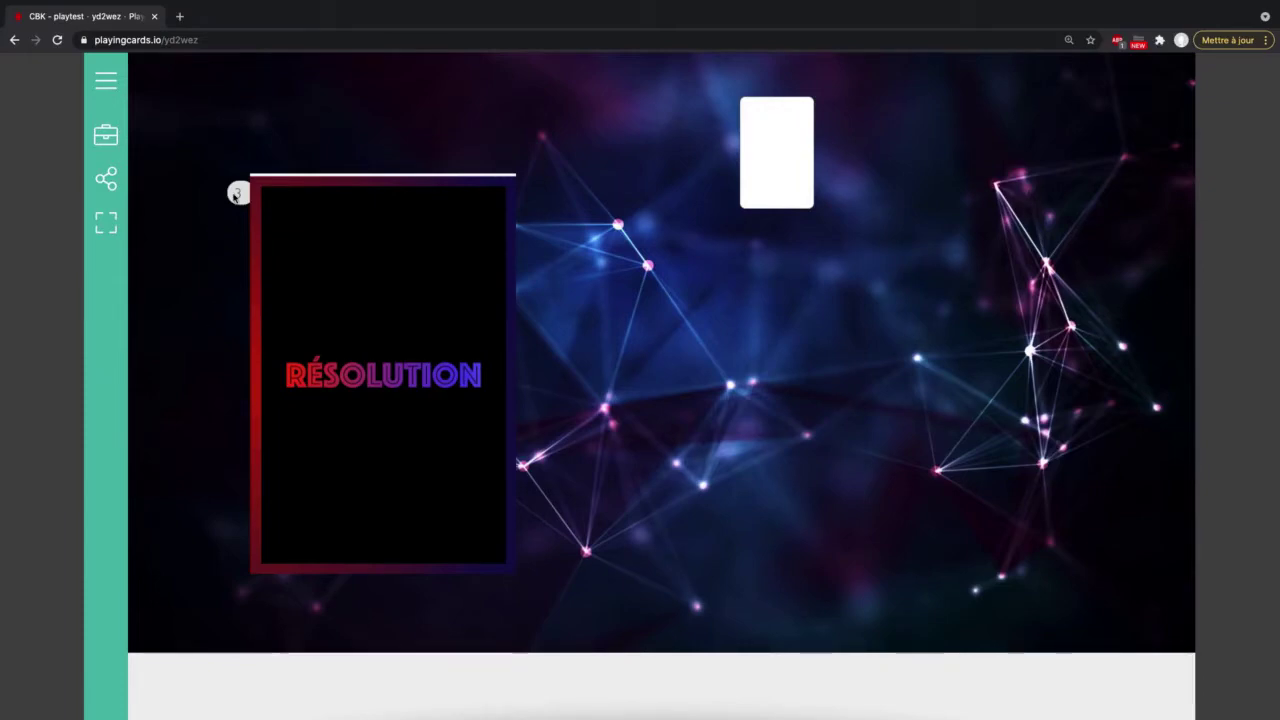
pyautogui.moveTo(237, 195); pyautogui.dragTo(742, 158)
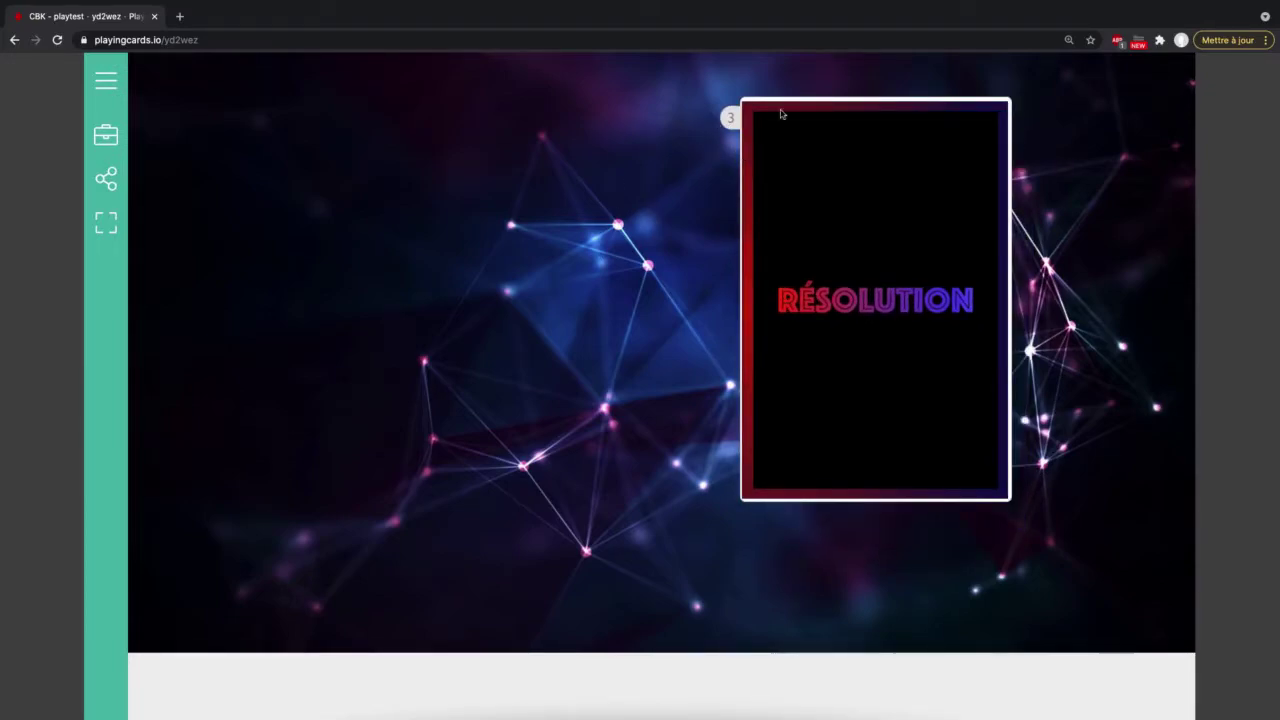
pyautogui.moveTo(729, 118)
pyautogui.mouseDown()
pyautogui.moveTo(691, 119)
pyautogui.moveTo(729, 122)
pyautogui.mouseUp()
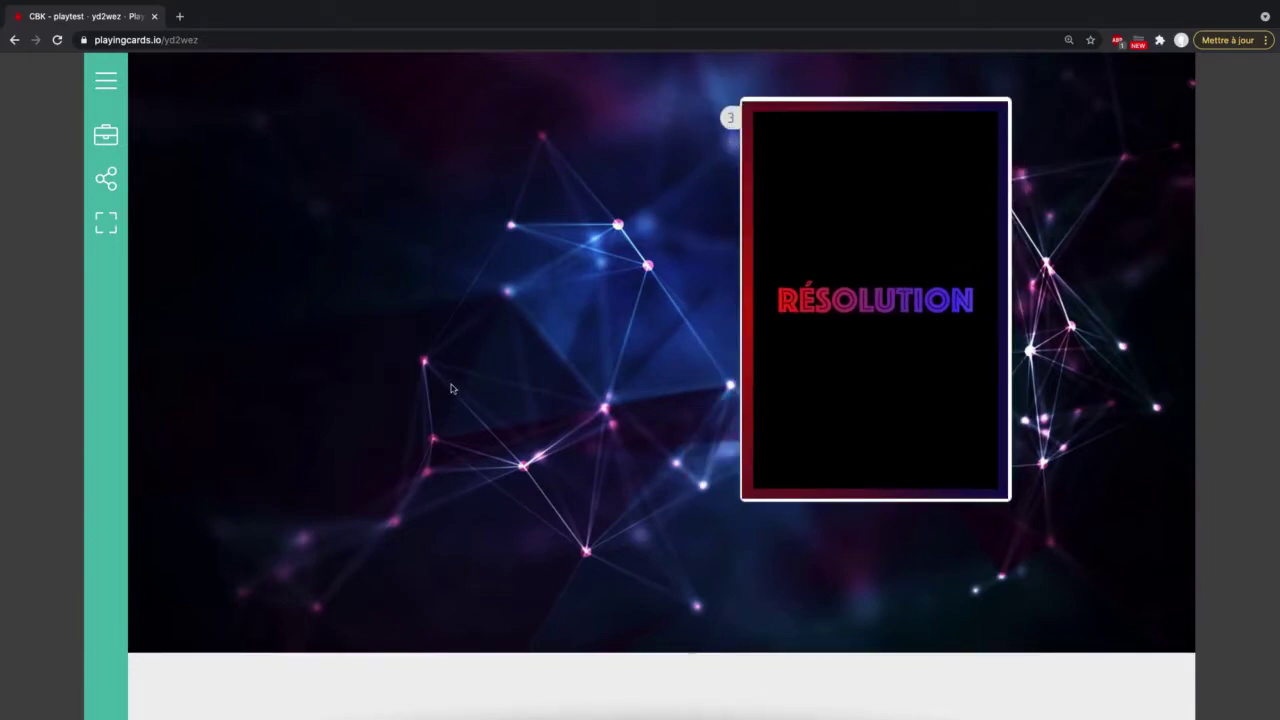
# Step: Move the deck into the holder and set its width to 200 and height to 300
pyautogui.click(111, 141)
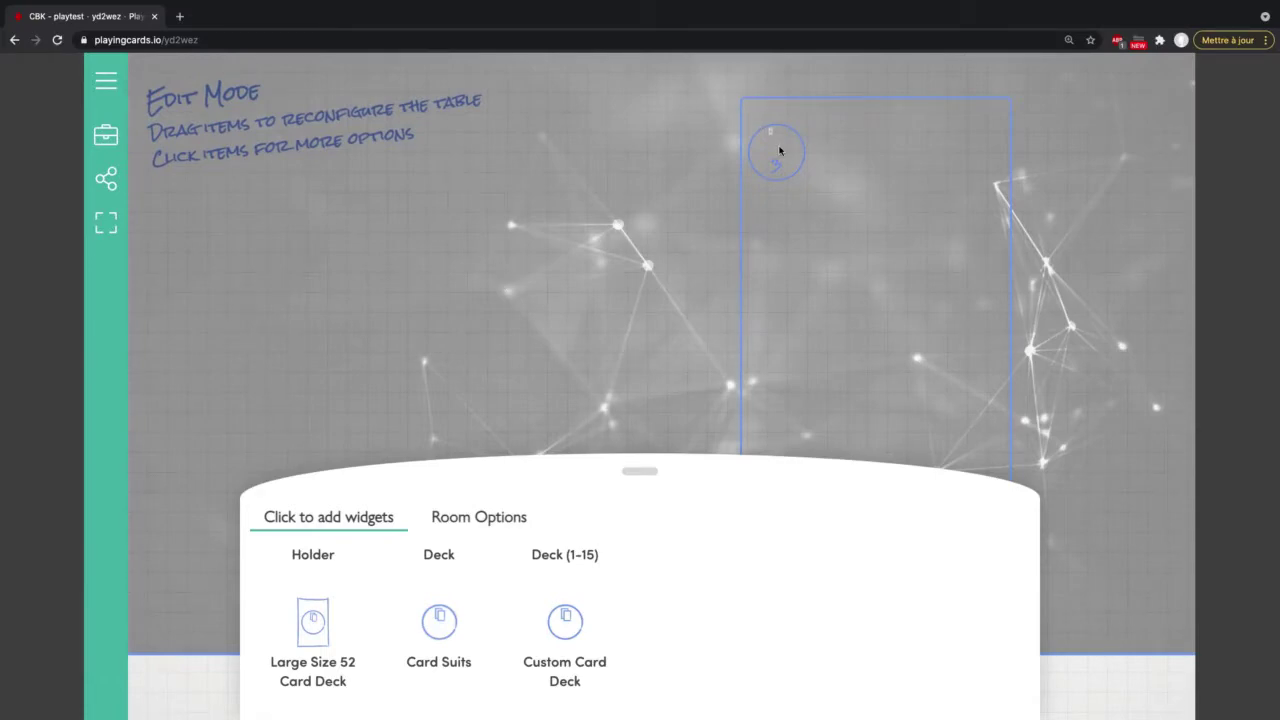
pyautogui.moveTo(780, 150); pyautogui.dragTo(836, 201)
pyautogui.click(870, 313)
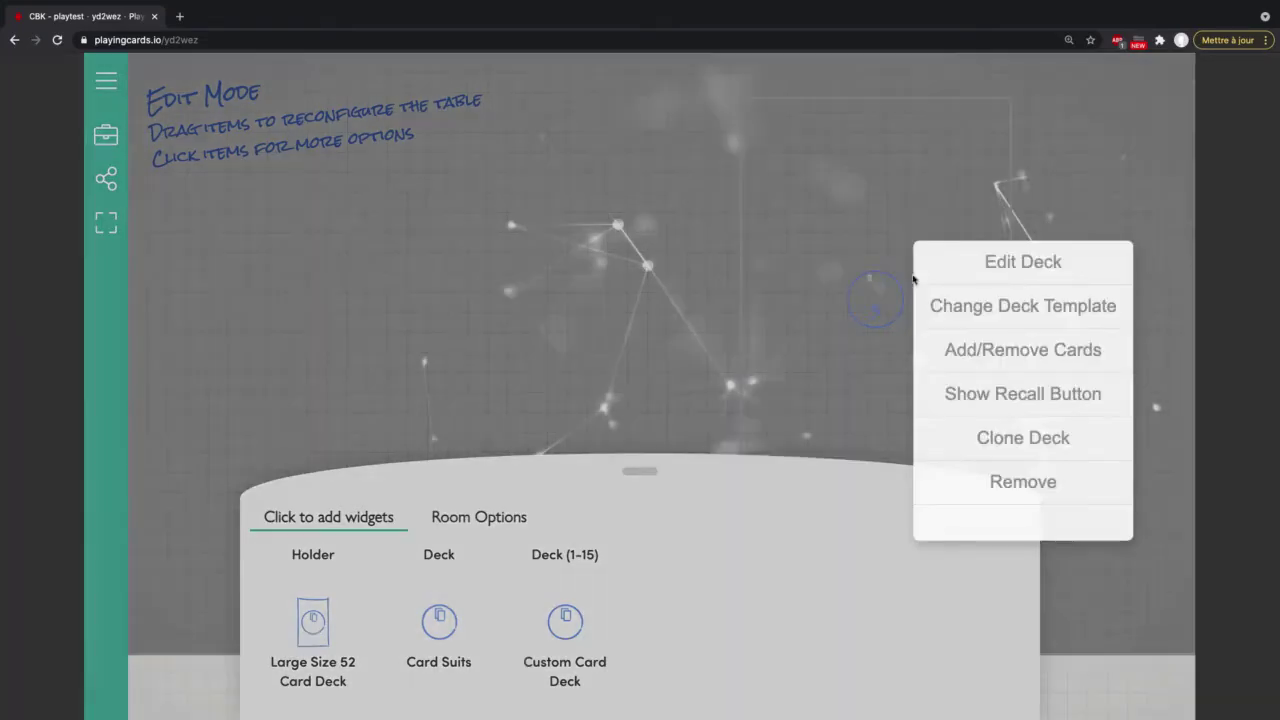
pyautogui.click(1003, 265)
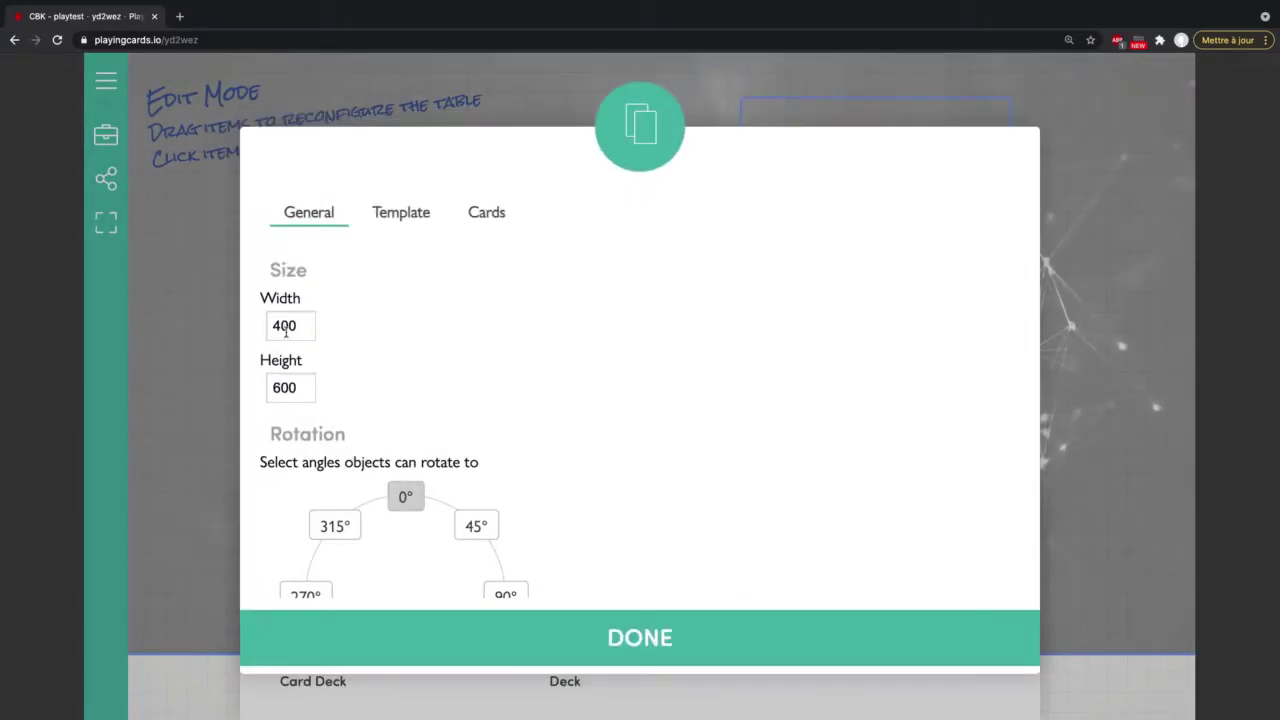
pyautogui.click(276, 326)
pyautogui.hotkey('shift', 'Left')
pyautogui.write('2')
pyautogui.click(279, 390)
pyautogui.hotkey('shift', 'Left')
pyautogui.write('3')
pyautogui.click(604, 626)
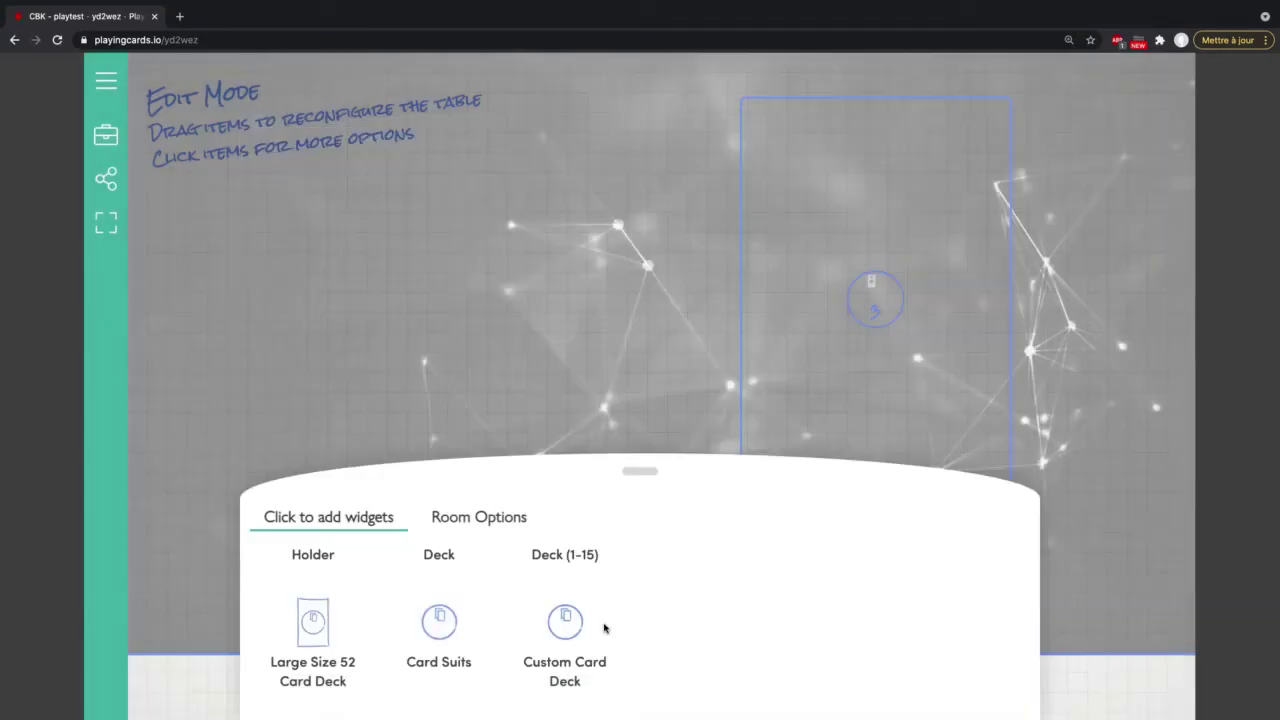
# Step: Leave edit mode and test drawing a RÉSOLUTION card off the deck
pyautogui.click(106, 136)
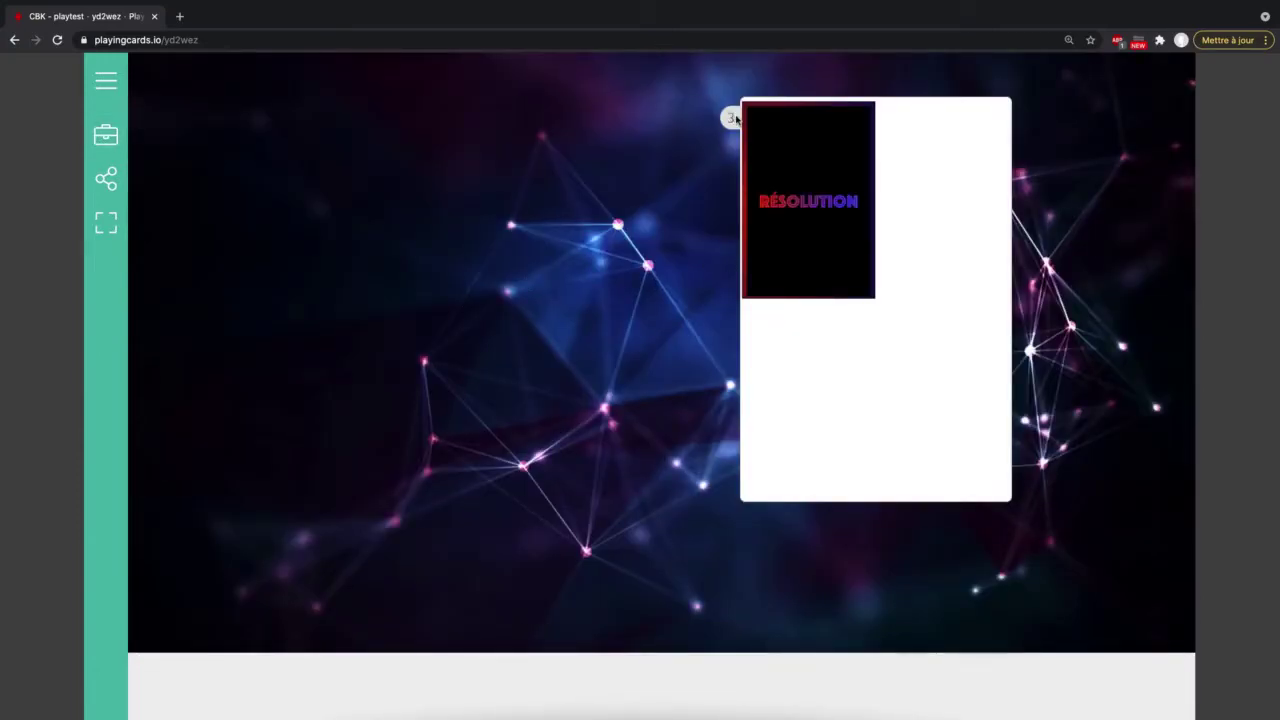
pyautogui.moveTo(829, 175); pyautogui.dragTo(840, 250)
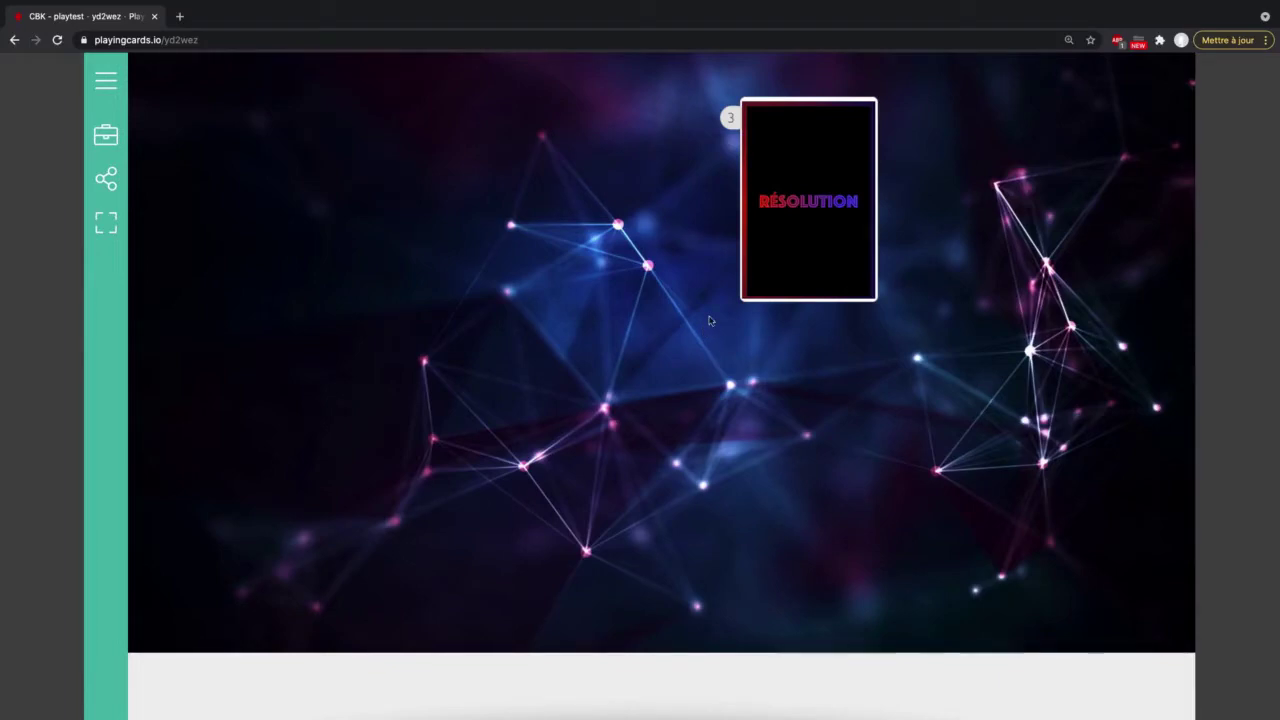
pyautogui.moveTo(801, 228)
# Step: Centre the deck in its holder and change its Extras hover-enlarge option
pyautogui.click(106, 135)
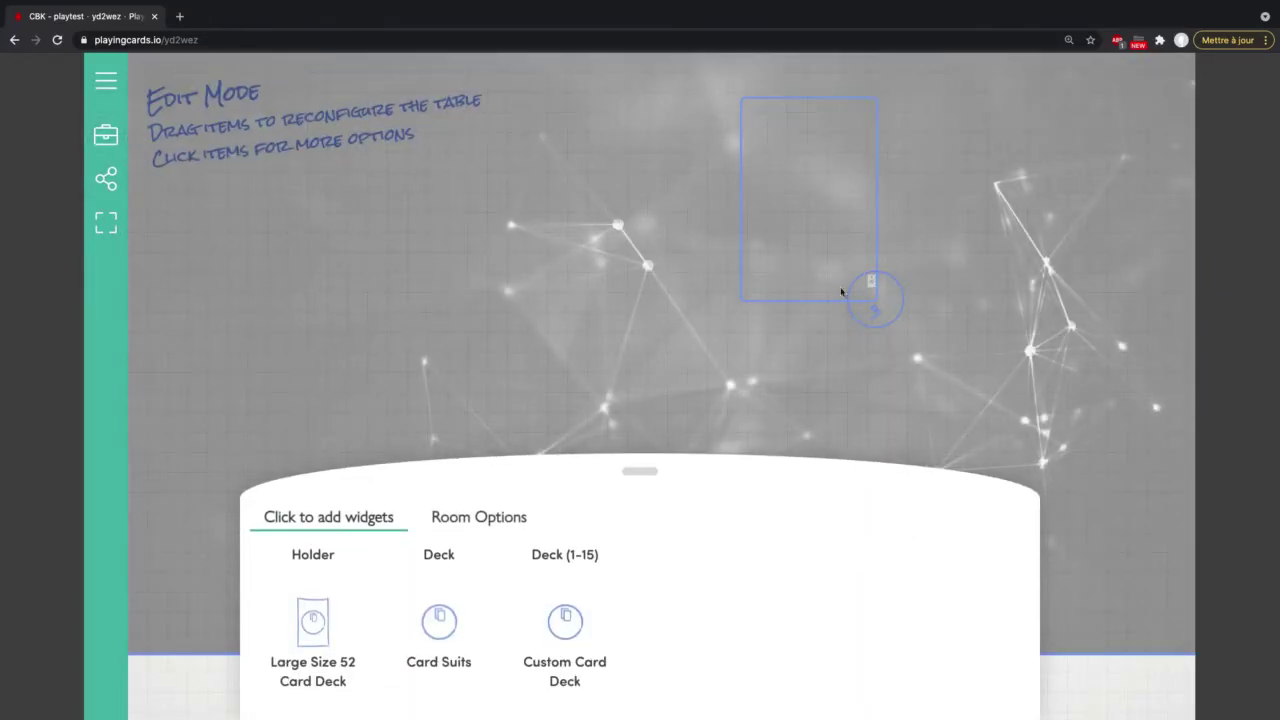
pyautogui.moveTo(872, 284); pyautogui.dragTo(802, 173)
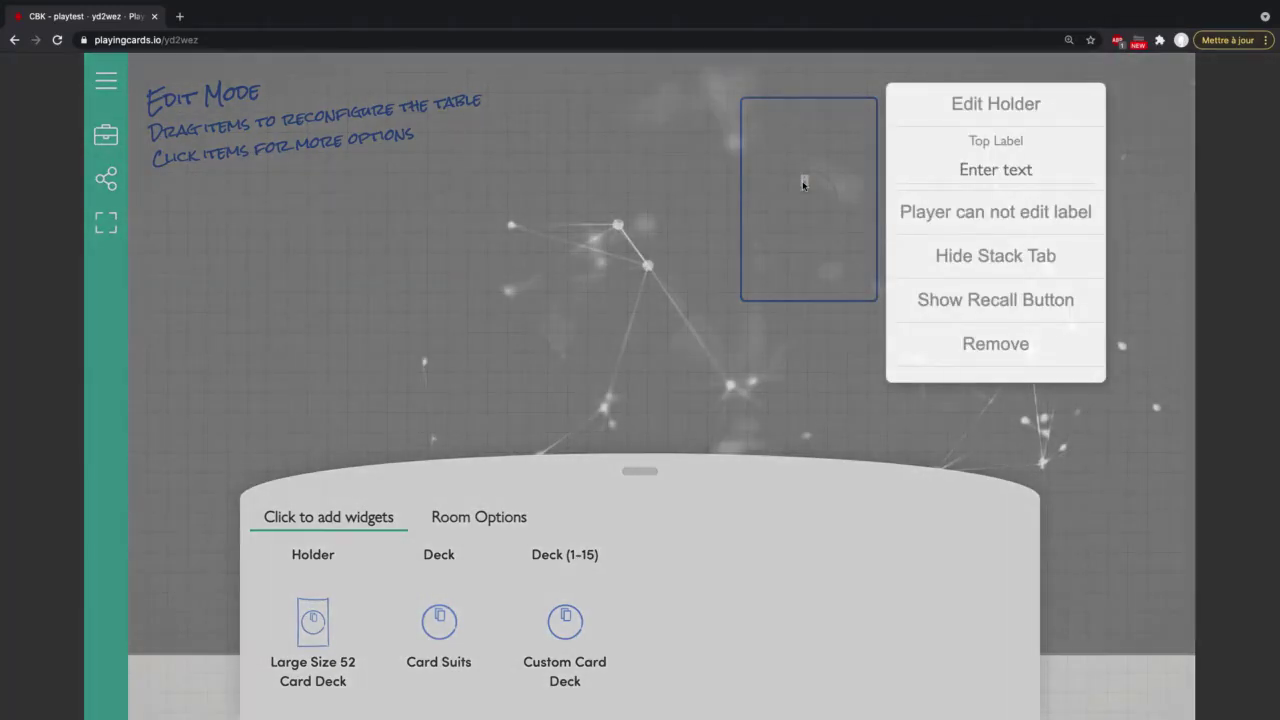
pyautogui.click(801, 182)
pyautogui.click(806, 184)
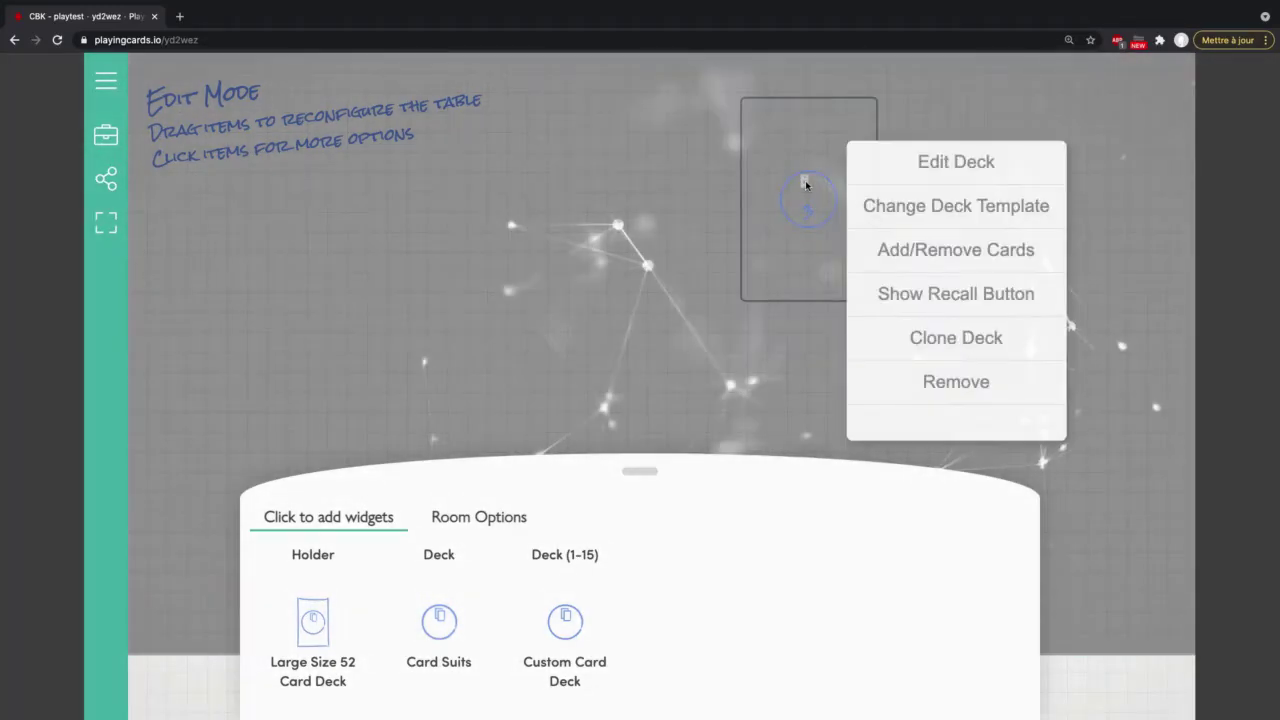
pyautogui.click(922, 163)
pyautogui.scroll(-10, 434, 362)
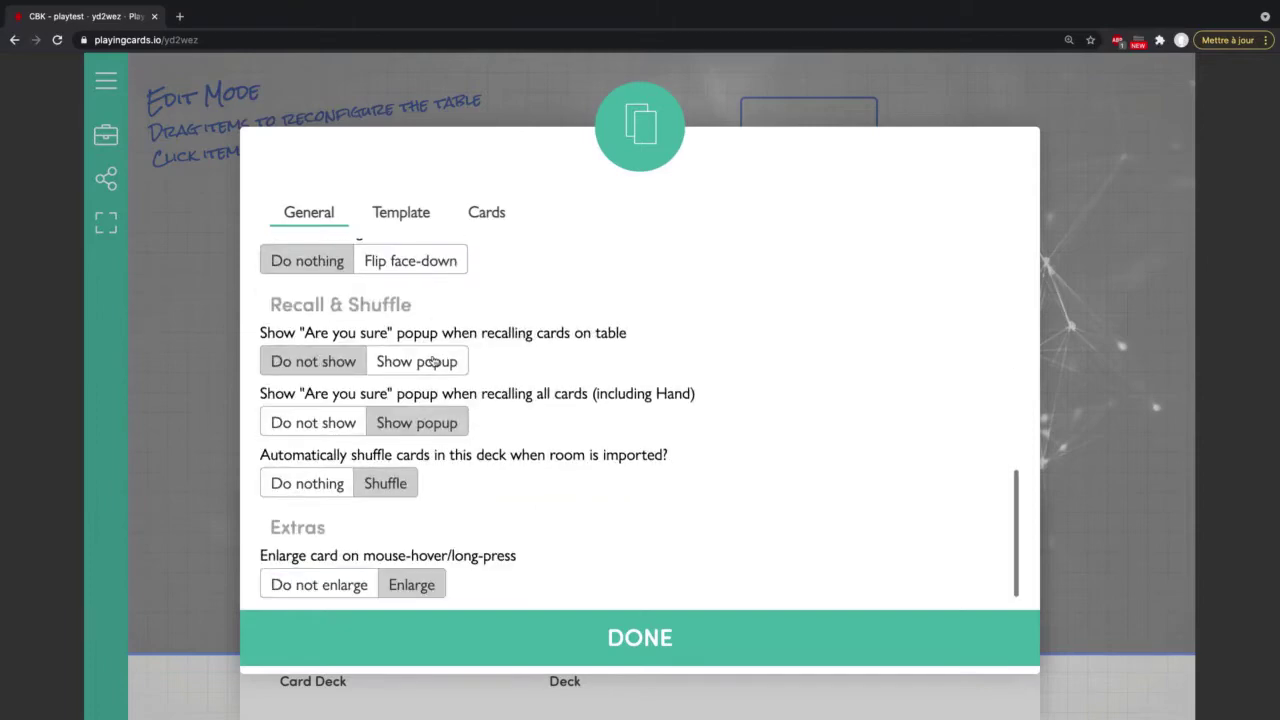
pyautogui.click(334, 588)
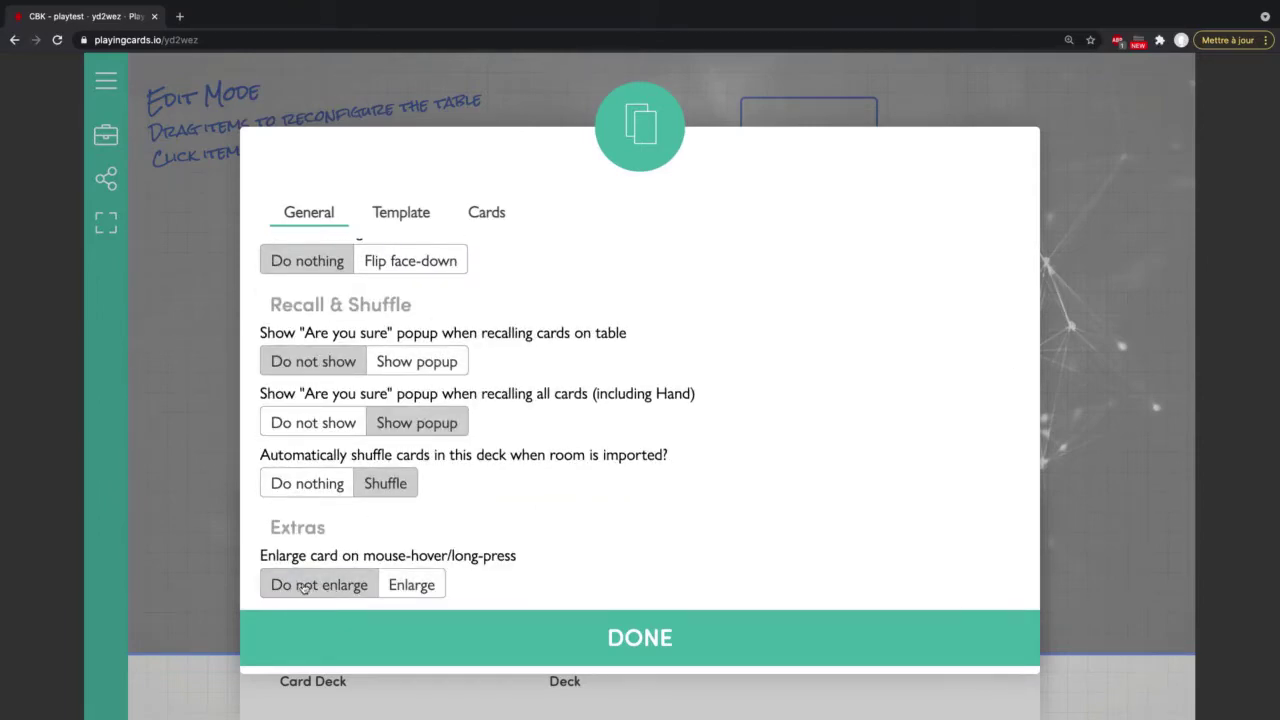
pyautogui.click(629, 638)
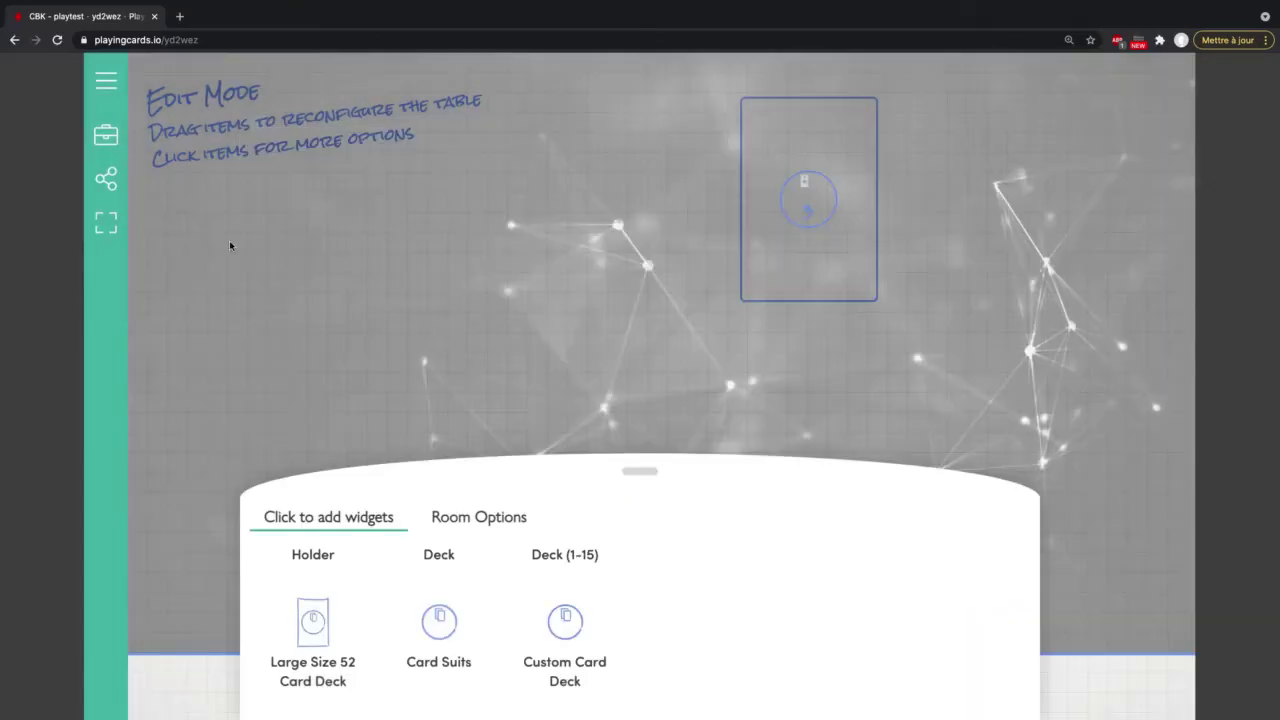
pyautogui.click(106, 135)
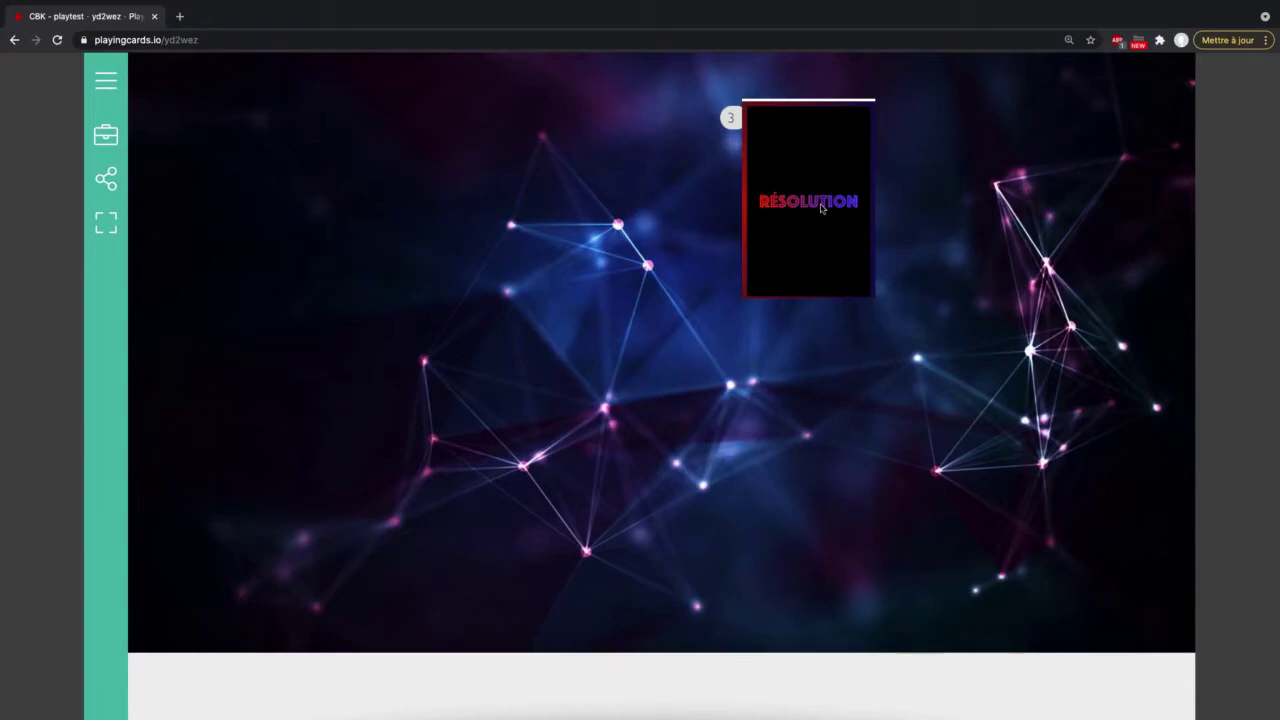
# Step: Set the deck's Extras option to Enlarge cards on hover or long-press
pyautogui.click(104, 135)
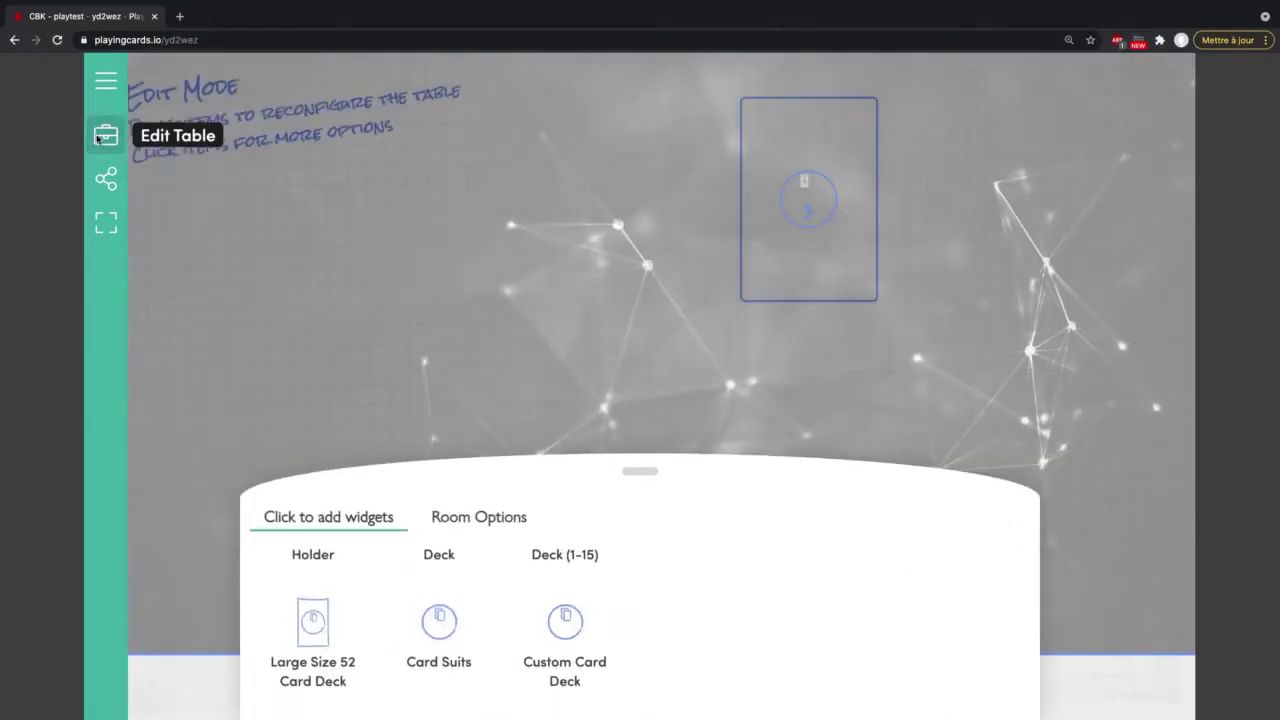
pyautogui.click(806, 191)
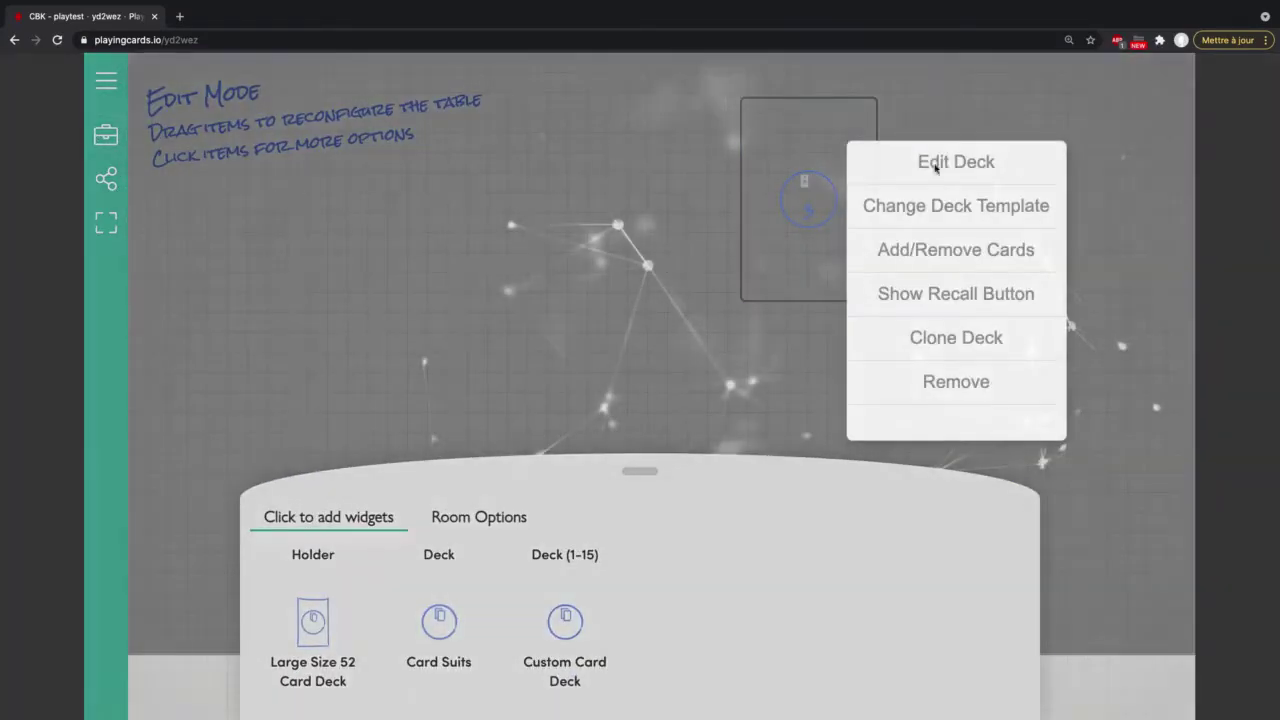
pyautogui.click(965, 163)
pyautogui.scroll(-10, 455, 400)
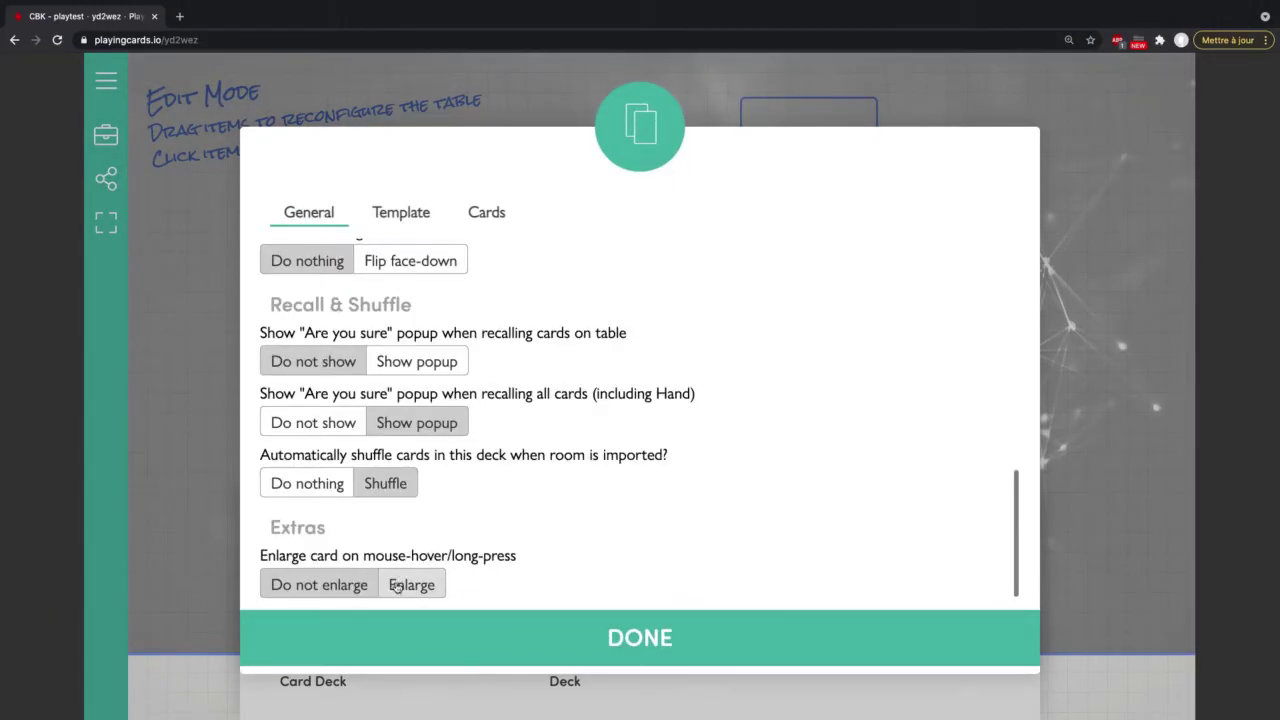
pyautogui.click(397, 588)
pyautogui.click(622, 645)
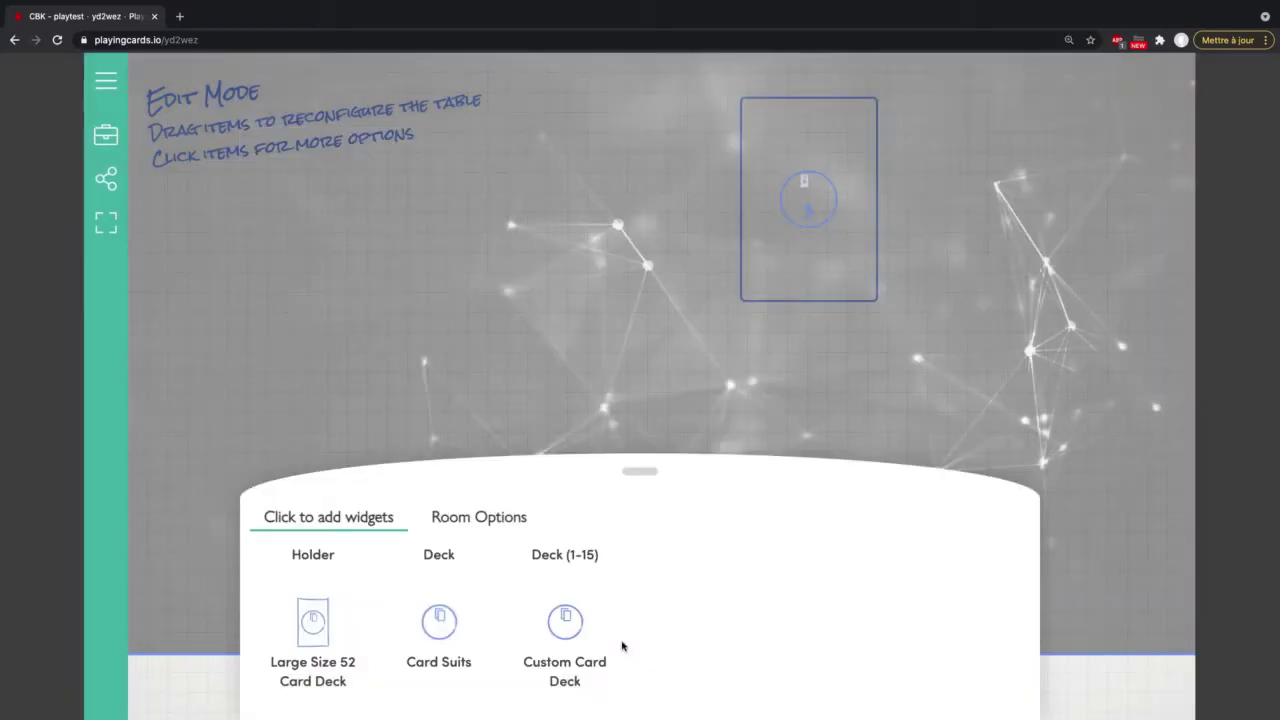
# Step: Show a recall button beneath the RÉSOLUTION deck
pyautogui.click(627, 297)
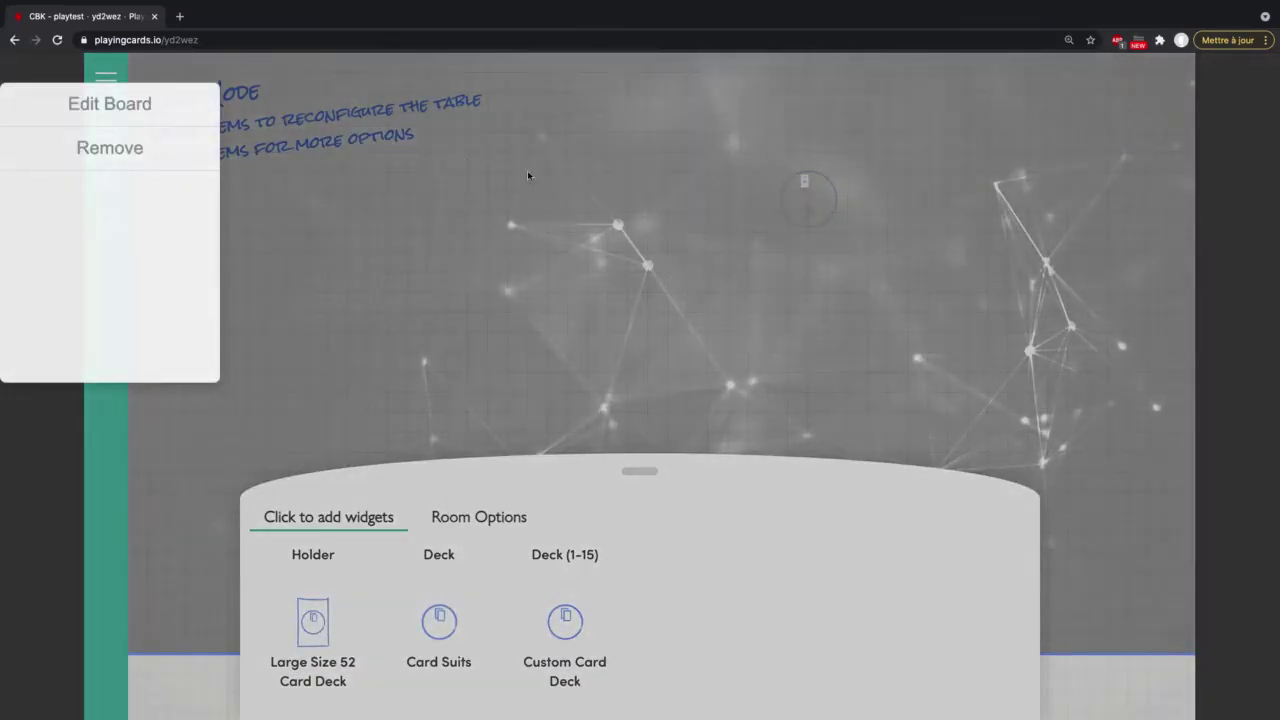
pyautogui.click(537, 230)
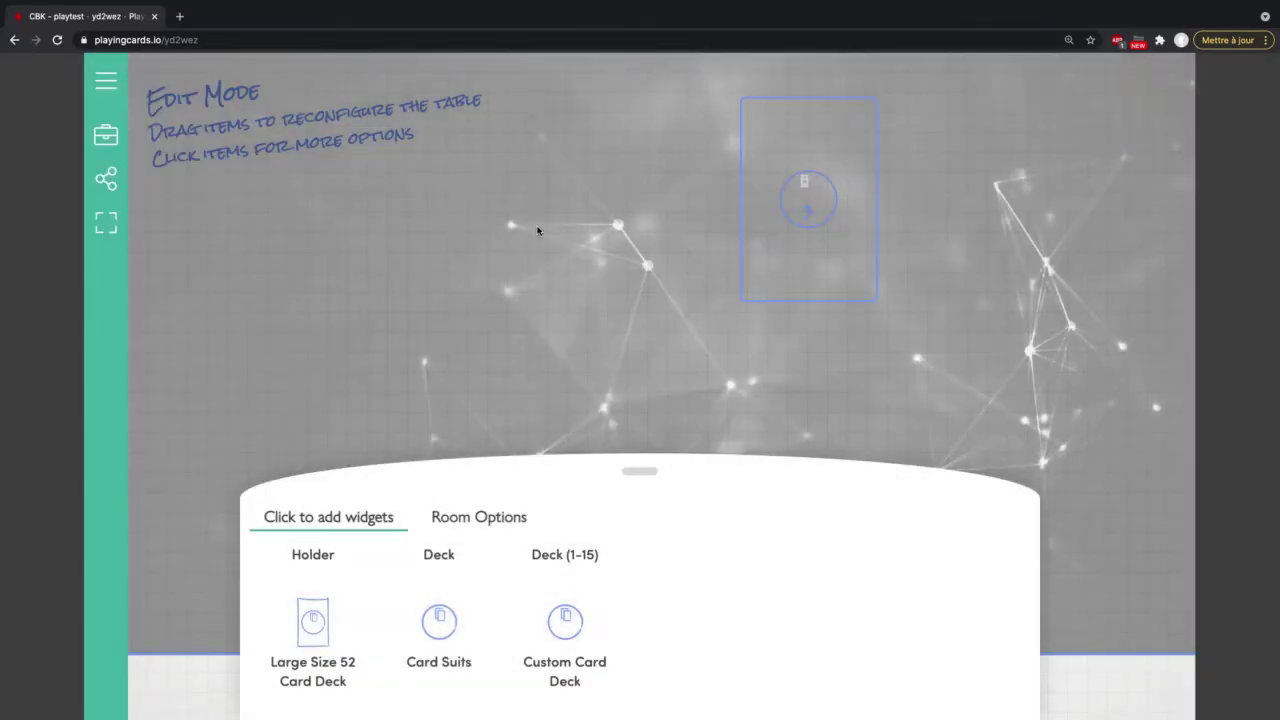
pyautogui.click(806, 183)
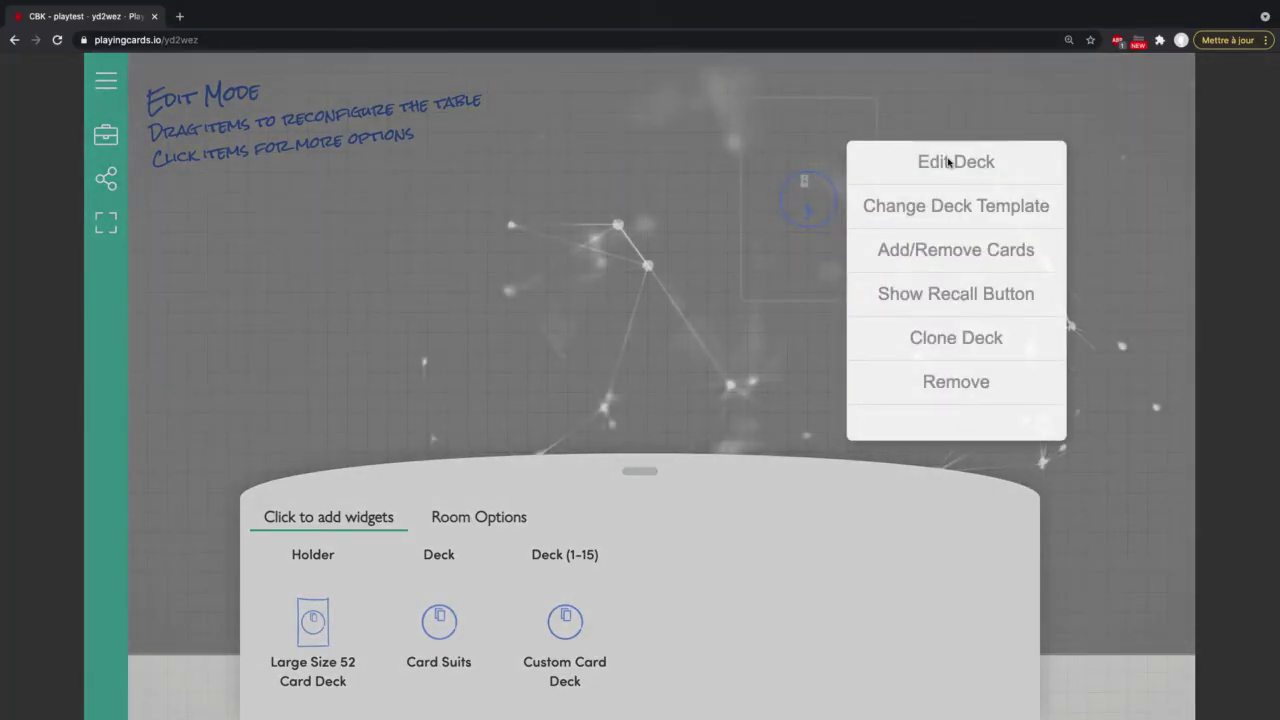
pyautogui.click(992, 297)
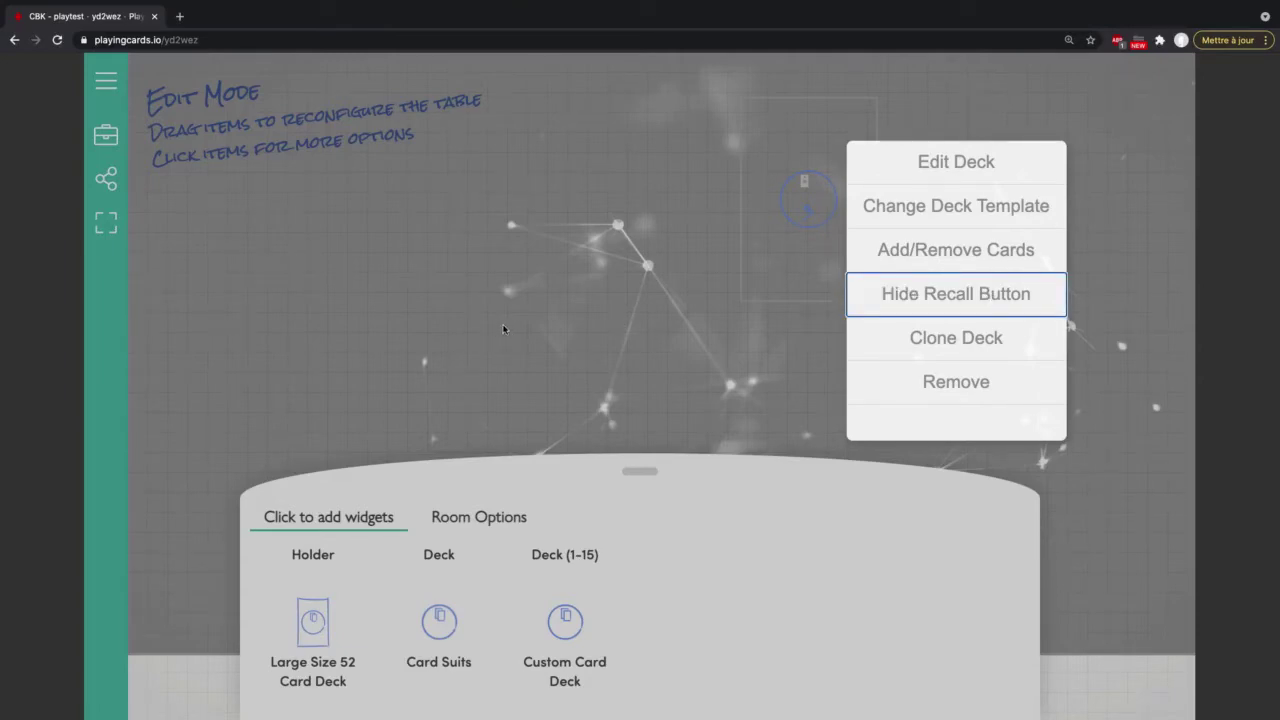
# Step: Clone the deck, place the copy on the table, then remove it
pyautogui.click(976, 340)
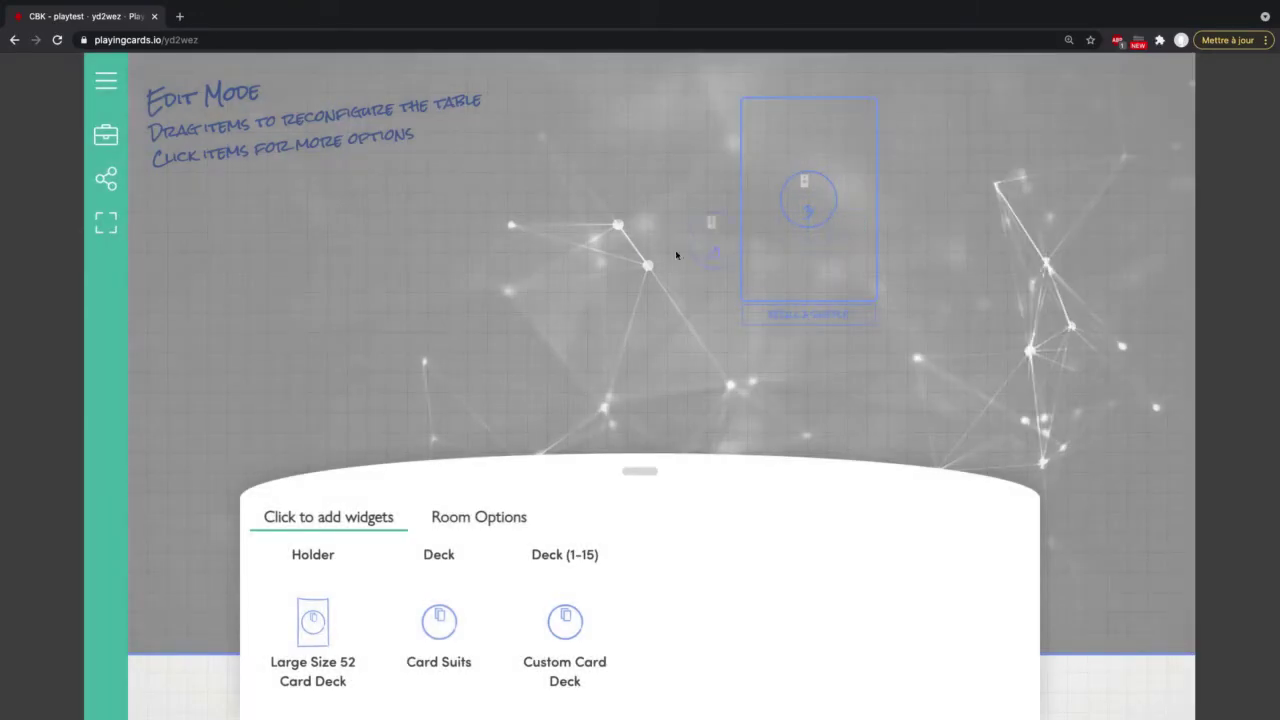
pyautogui.click(551, 195)
pyautogui.click(548, 181)
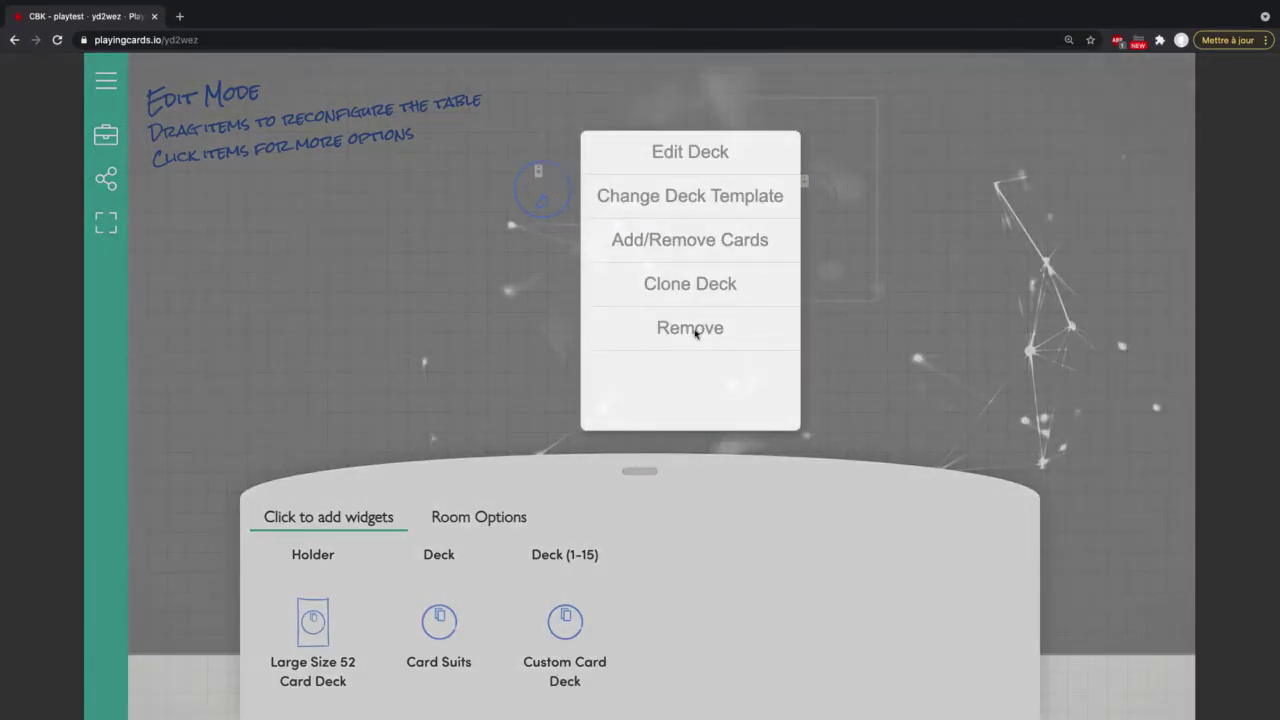
pyautogui.click(693, 328)
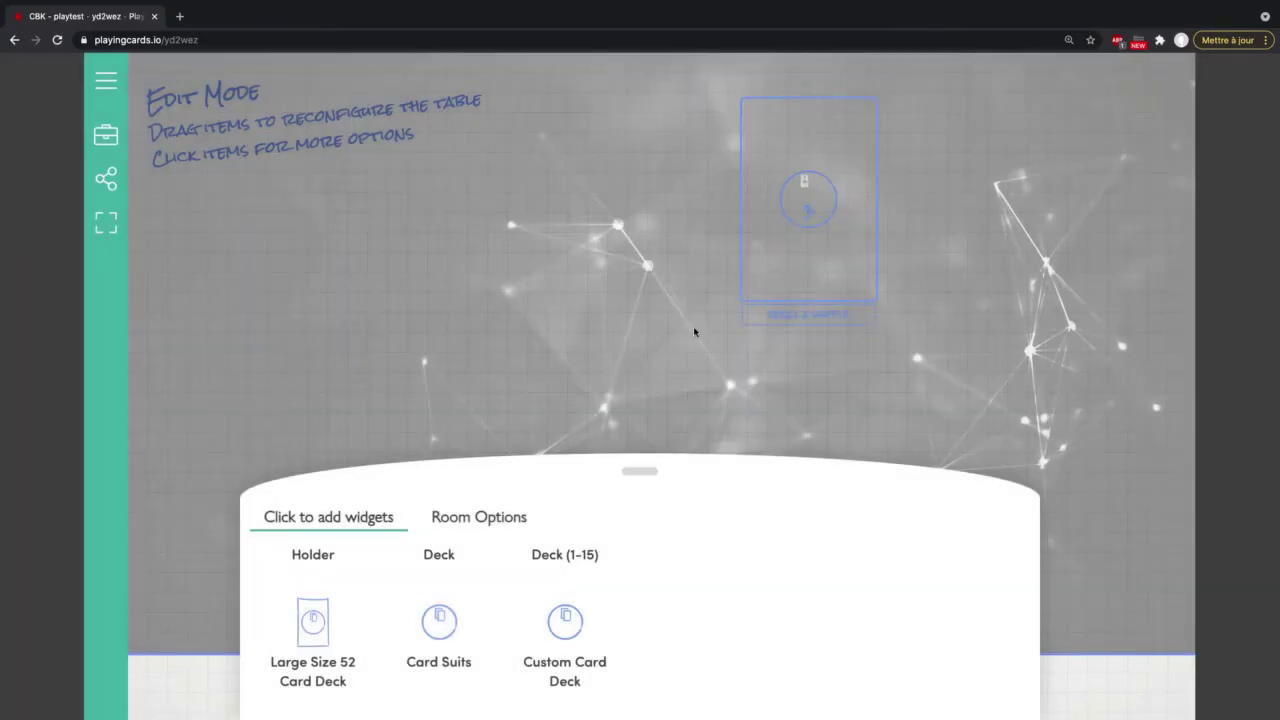
# Step: Test-draw the top RÉSOLUTION card face up, revealing OBJECTIF ATTEINT, then return to Edit Mode
pyautogui.click(107, 138)
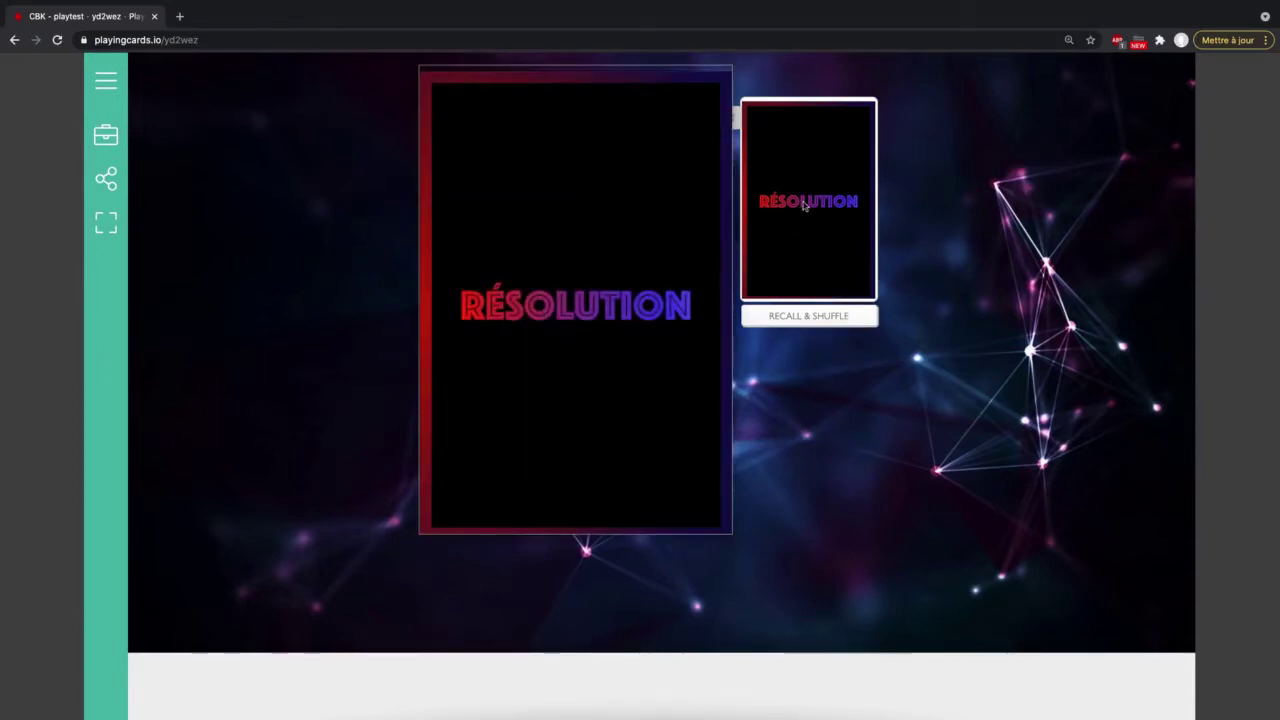
pyautogui.moveTo(803, 206); pyautogui.dragTo(538, 260)
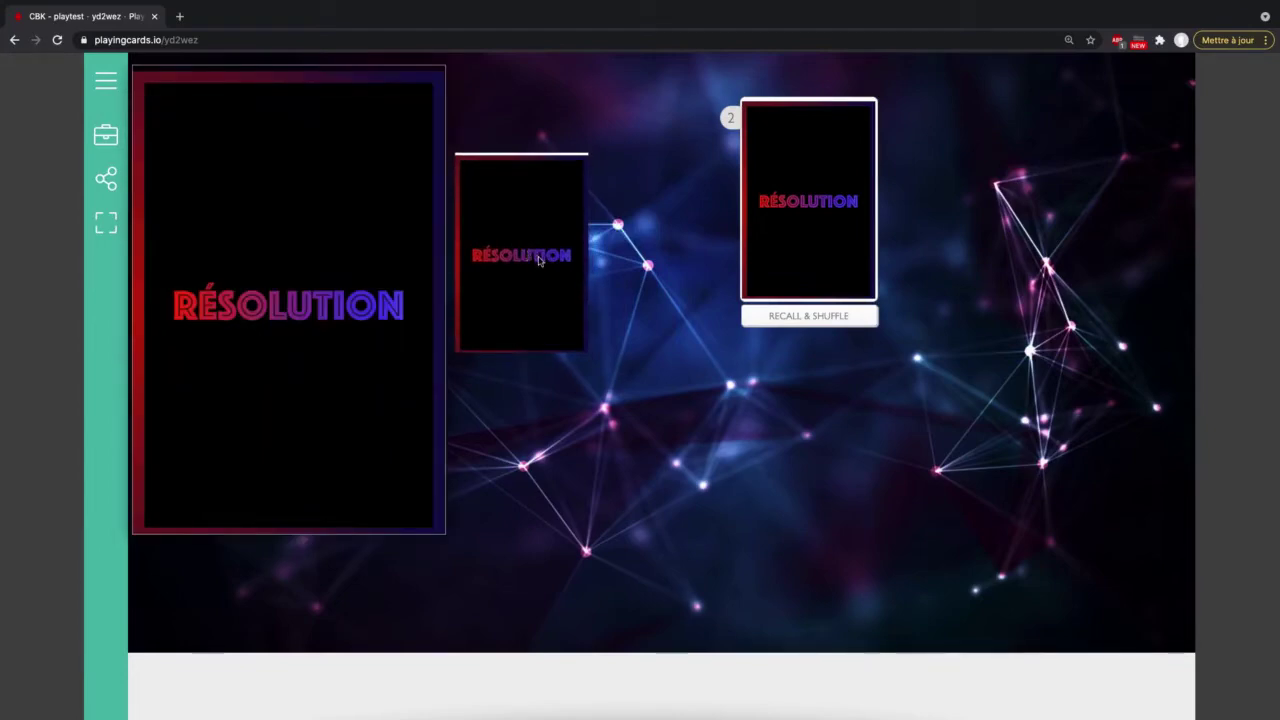
pyautogui.click(538, 260)
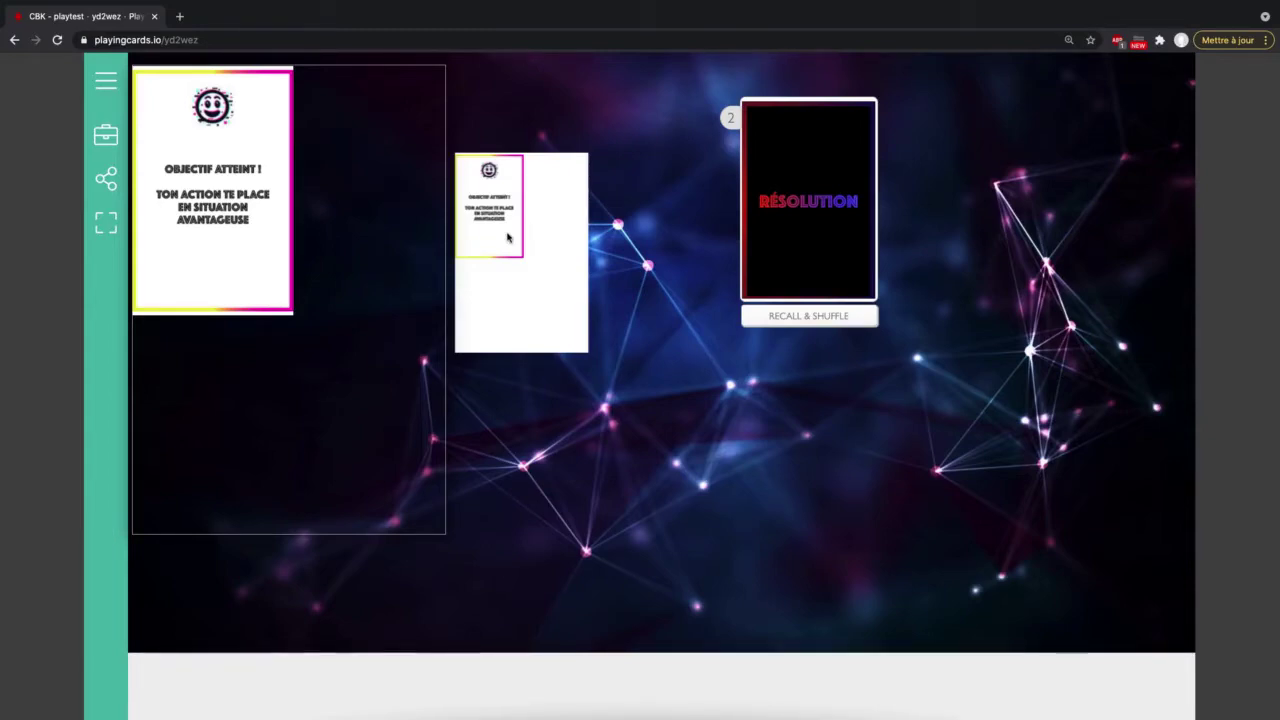
pyautogui.click(98, 141)
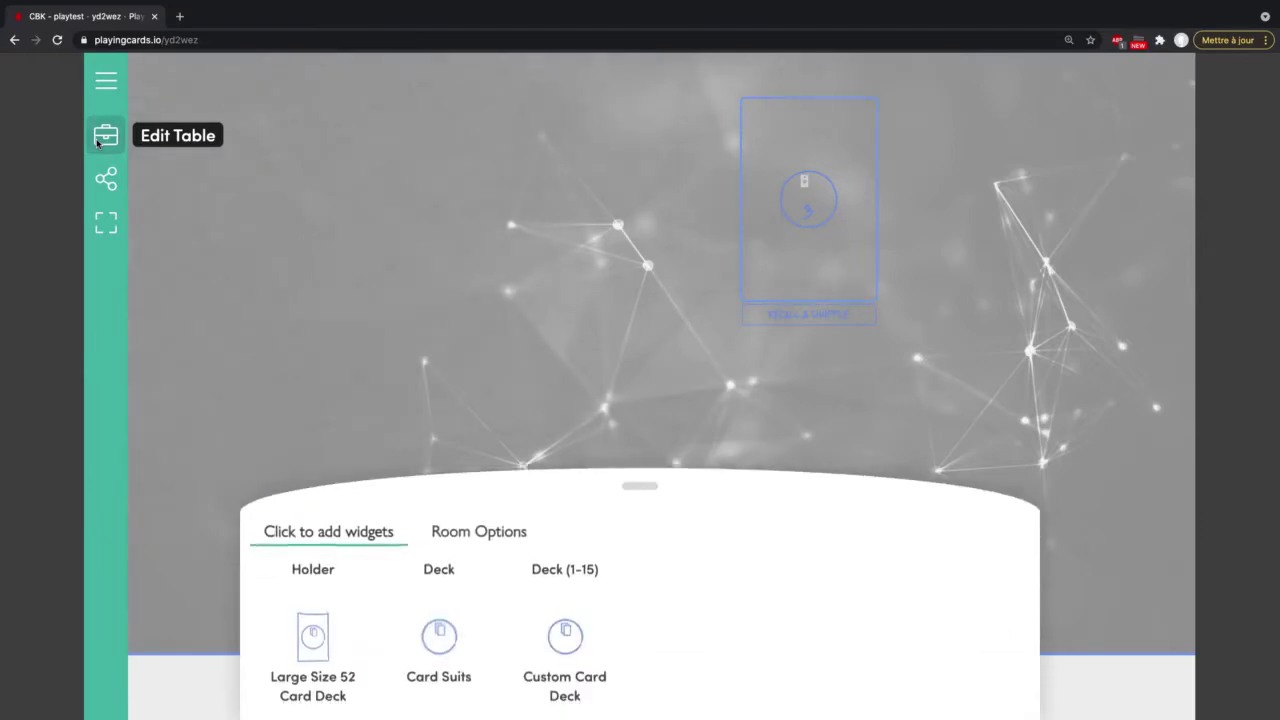
# Step: In the deck's card template, stretch the CARD FACE image layer to cover the whole card and save
pyautogui.click(808, 188)
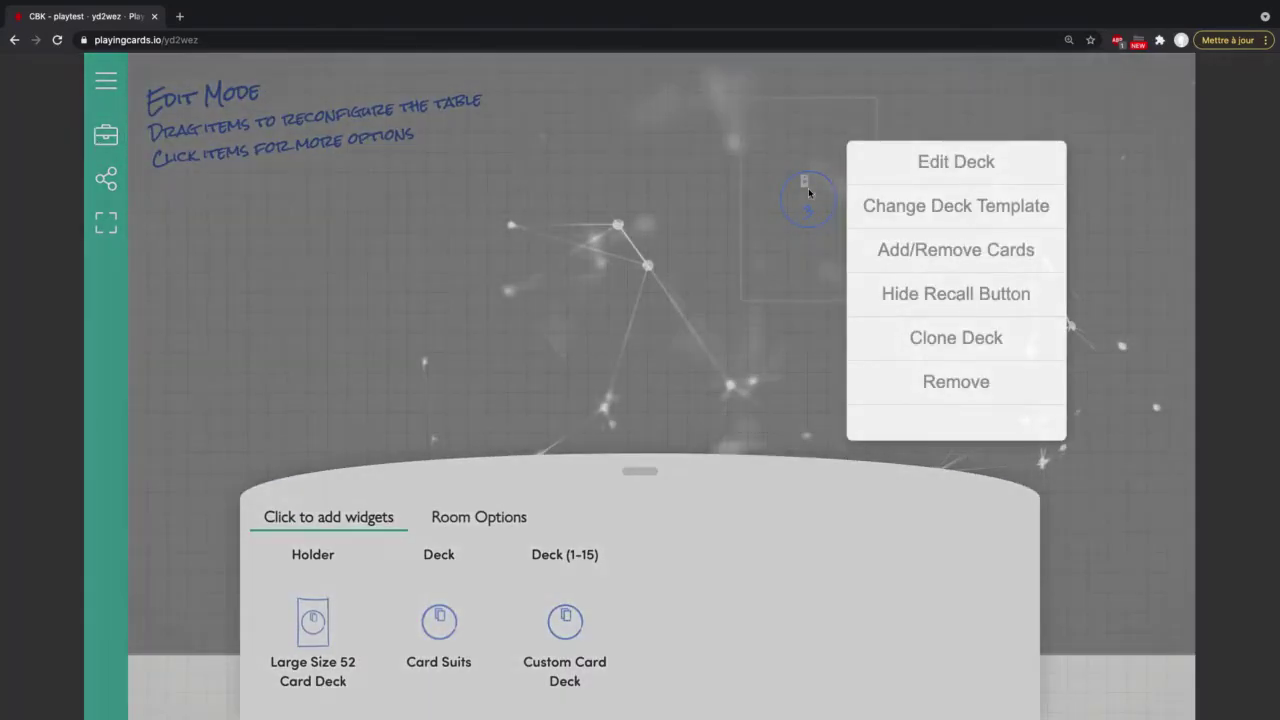
pyautogui.click(911, 168)
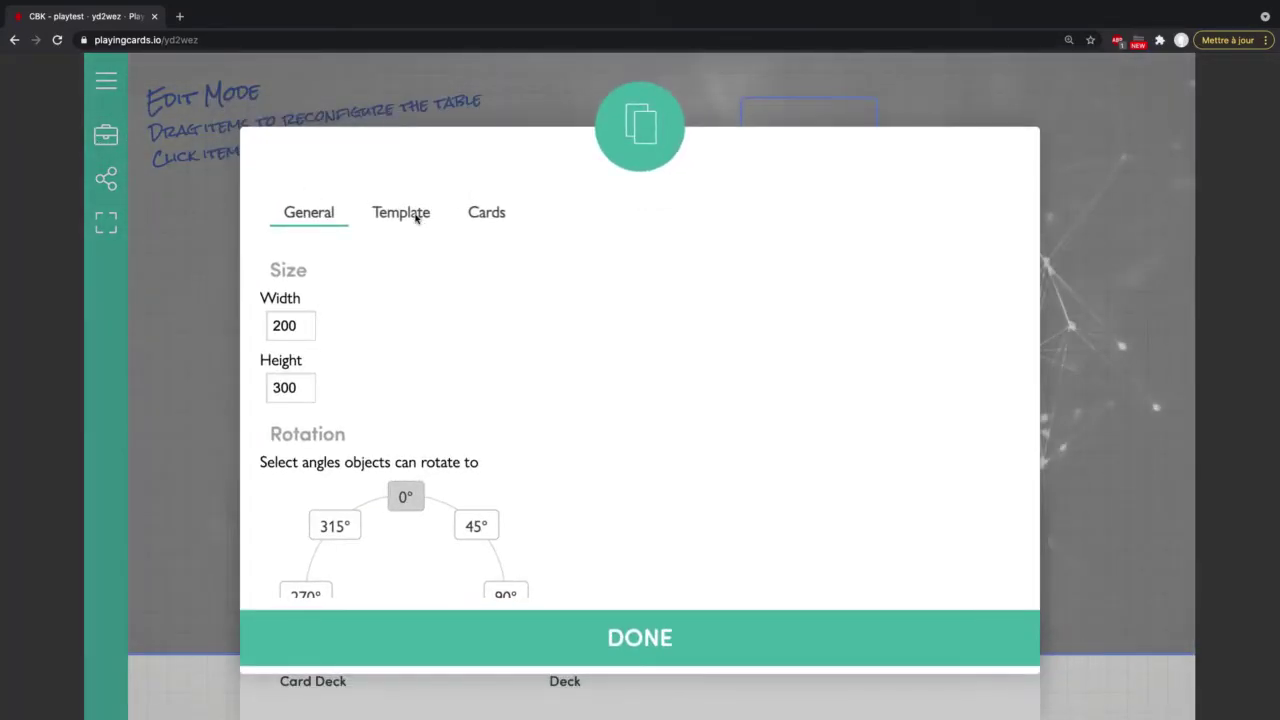
pyautogui.click(417, 219)
pyautogui.click(420, 258)
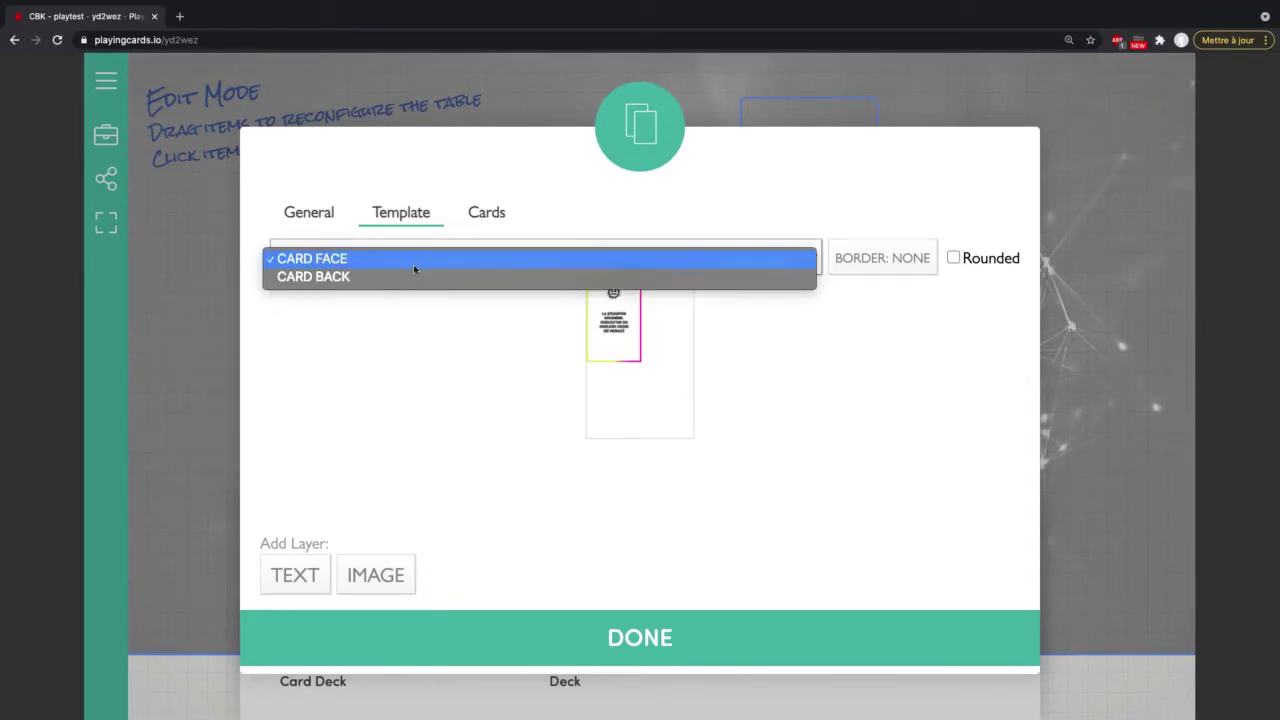
pyautogui.click(411, 277)
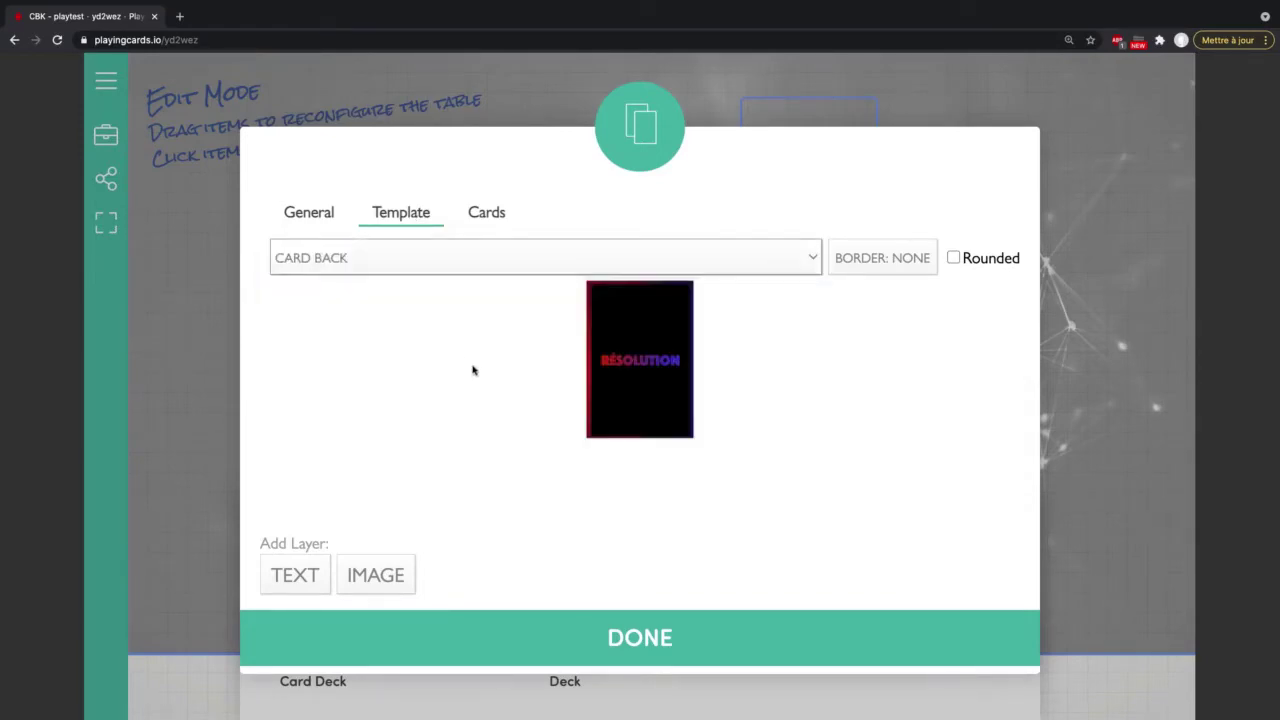
pyautogui.click(509, 256)
pyautogui.click(466, 242)
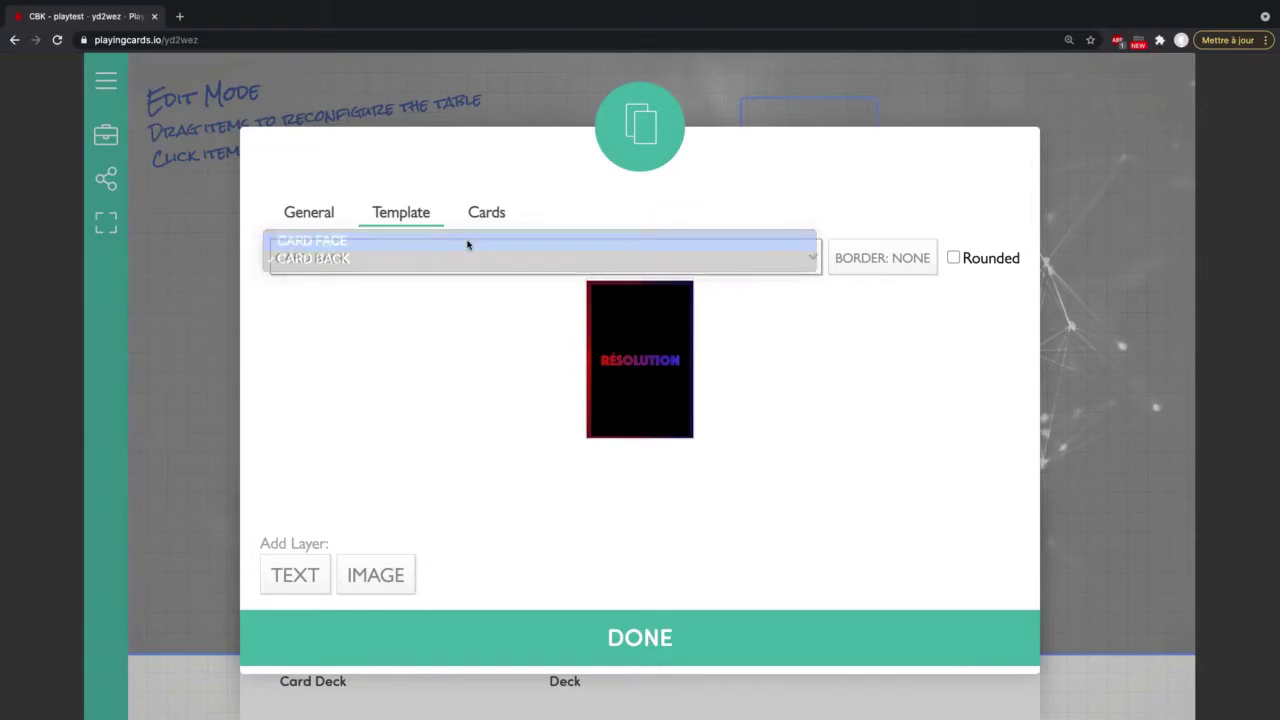
pyautogui.click(613, 341)
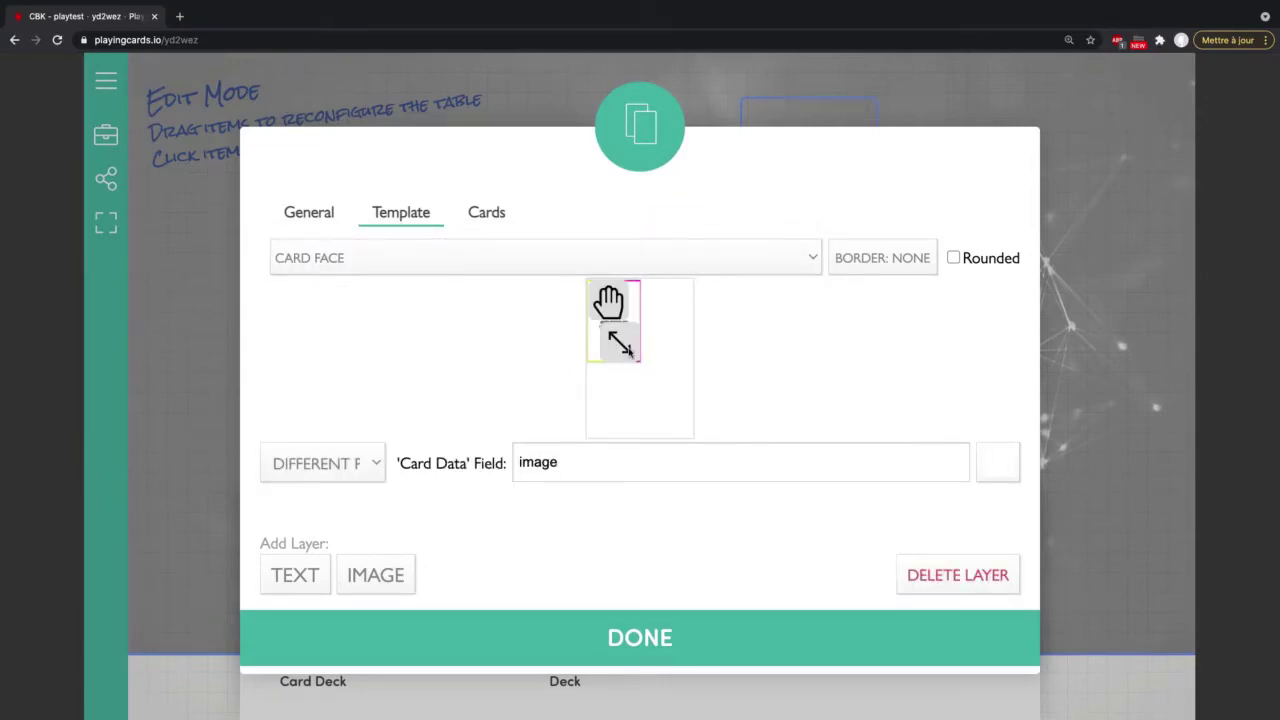
pyautogui.moveTo(641, 357); pyautogui.dragTo(740, 434)
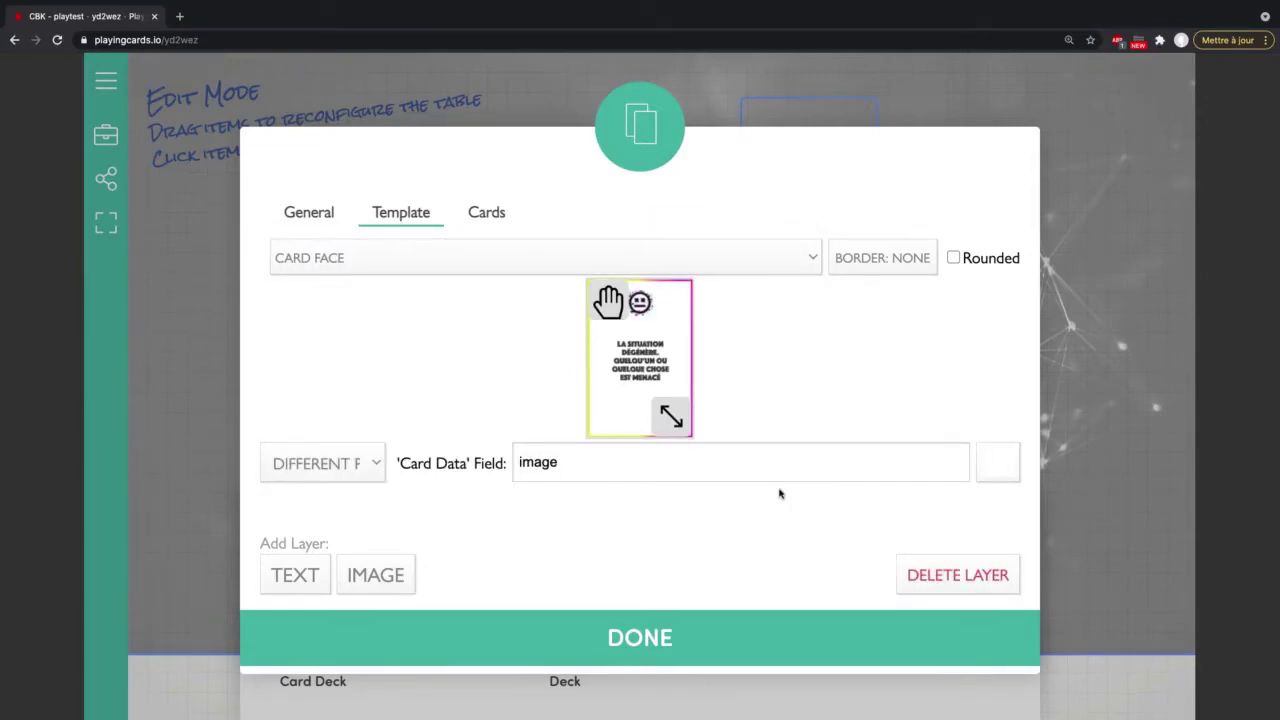
pyautogui.click(626, 632)
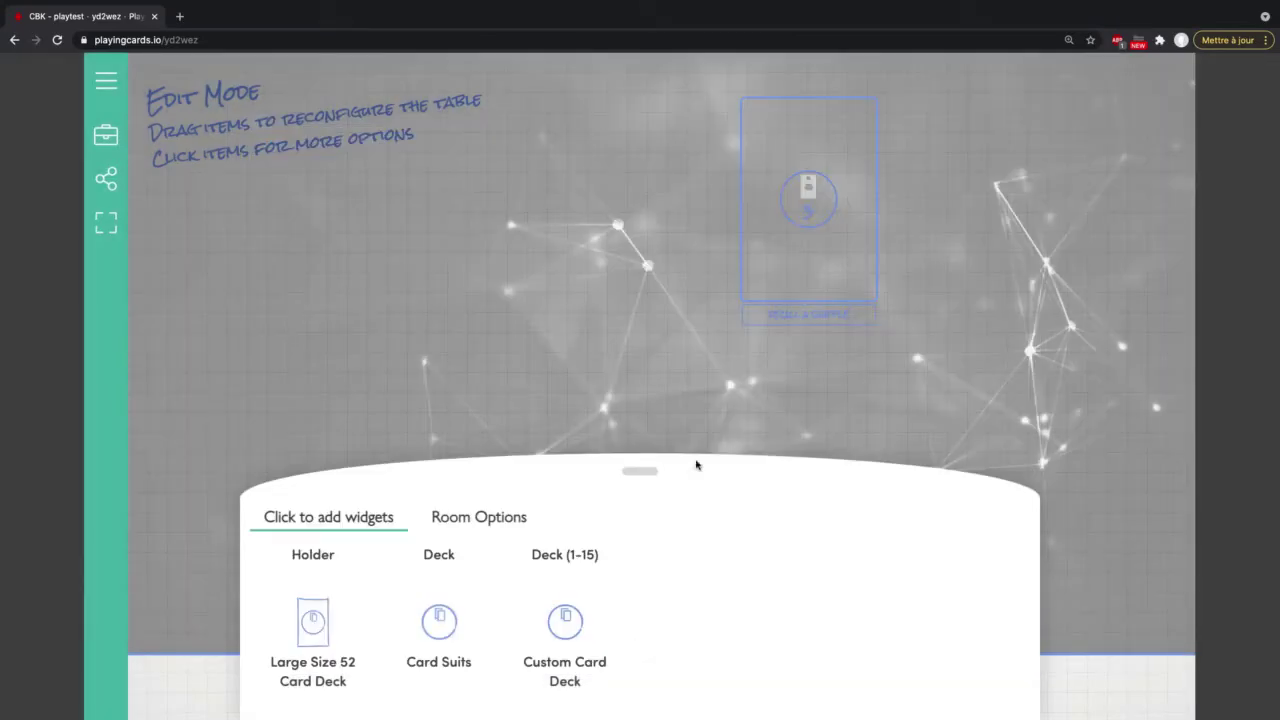
# Step: Outside Edit Mode, draw a card to the table's right side, flip it, and recall it
pyautogui.click(106, 134)
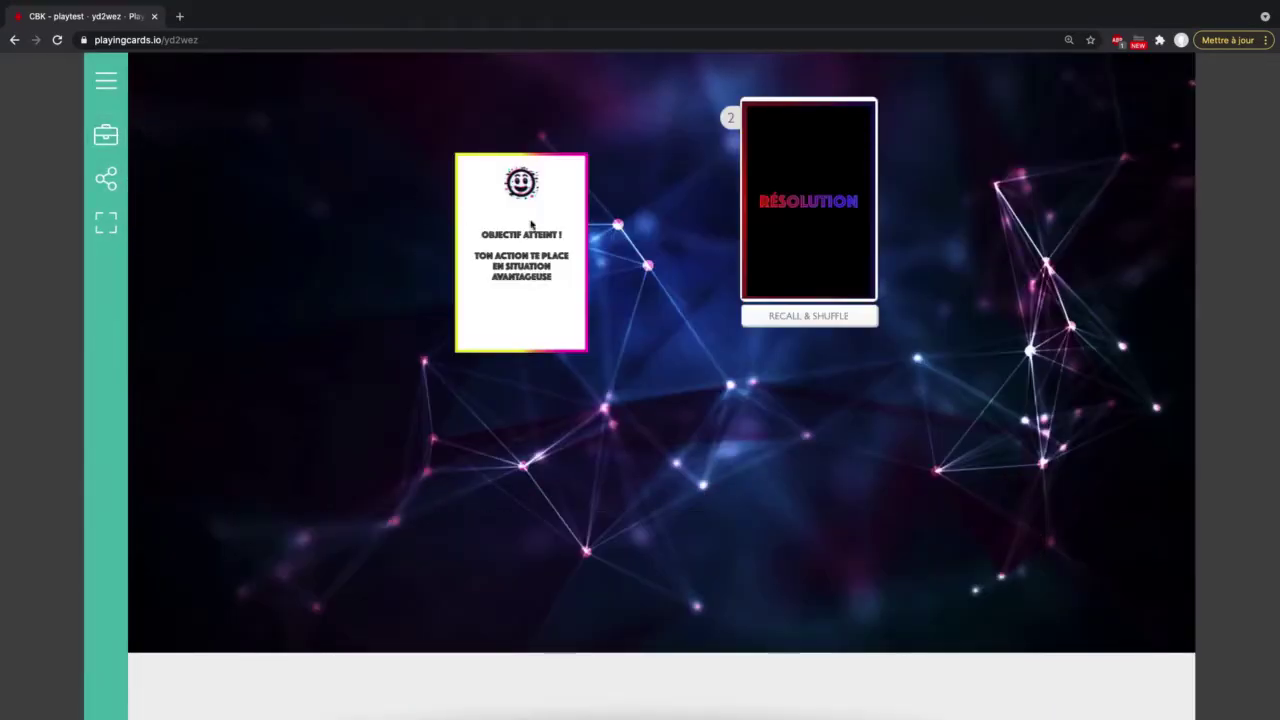
pyautogui.moveTo(860, 225); pyautogui.dragTo(772, 400)
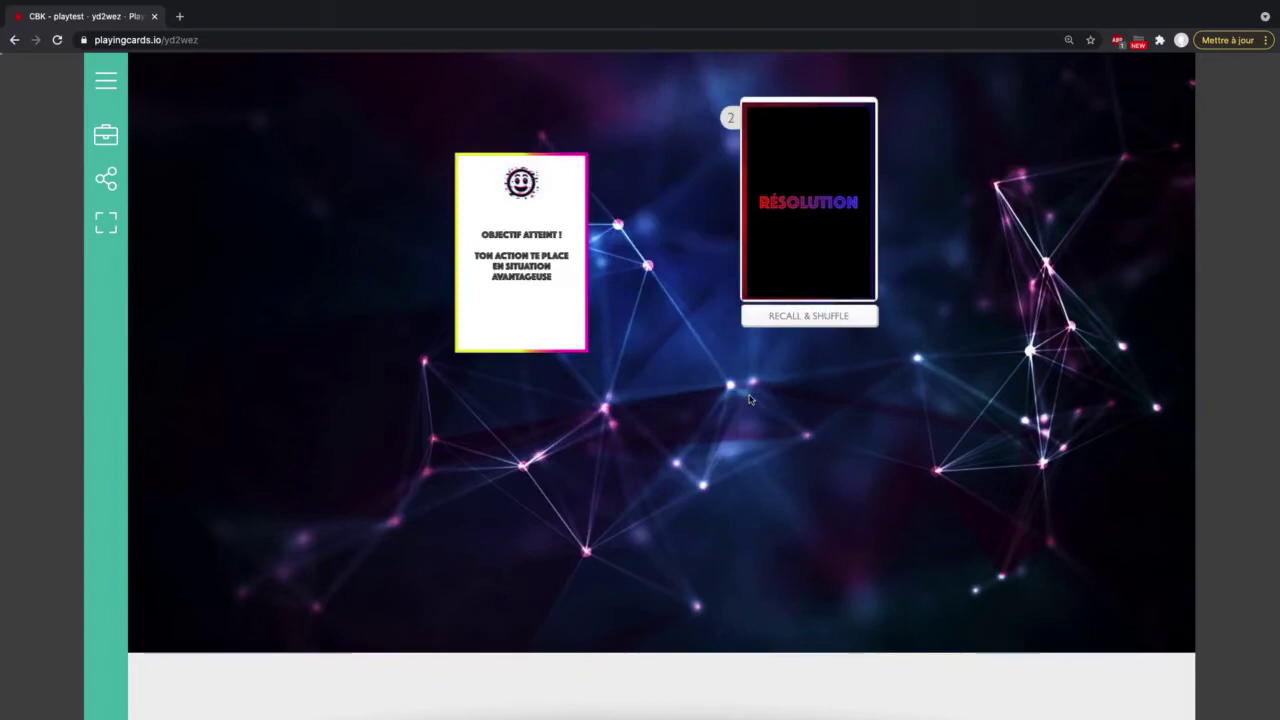
pyautogui.moveTo(1088, 328); pyautogui.dragTo(1006, 326)
pyautogui.click(1006, 326)
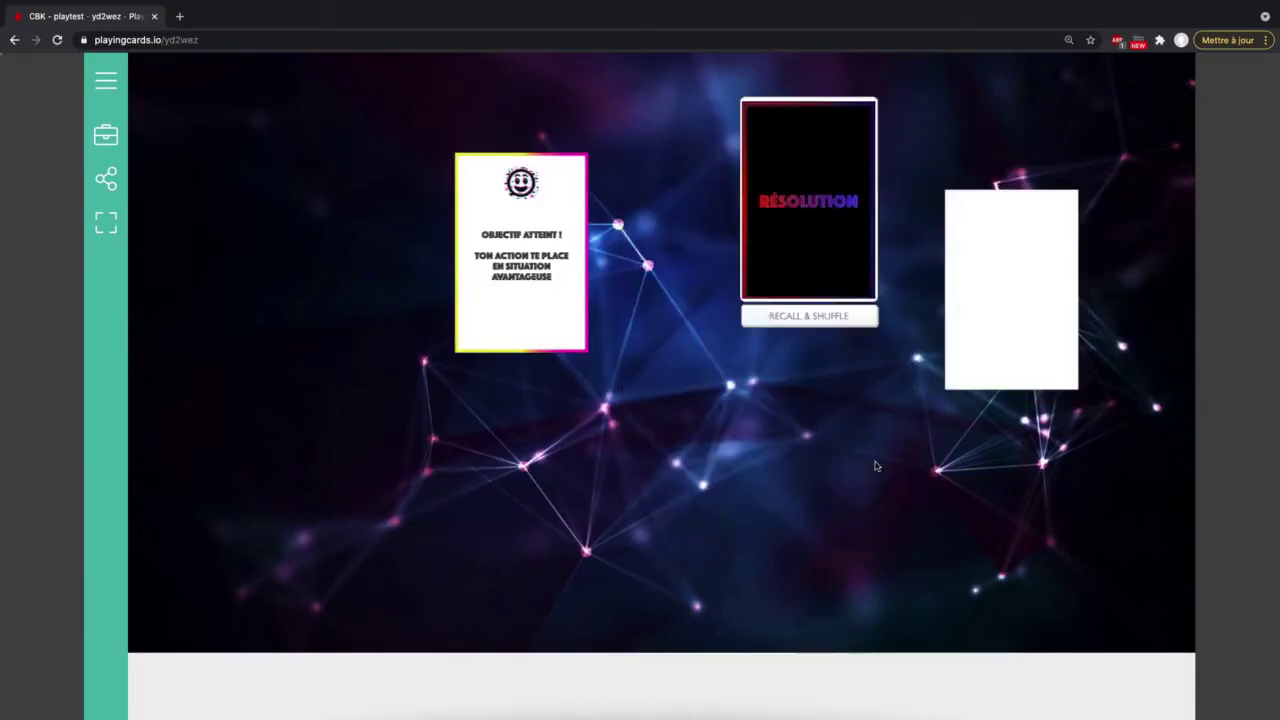
pyautogui.click(803, 317)
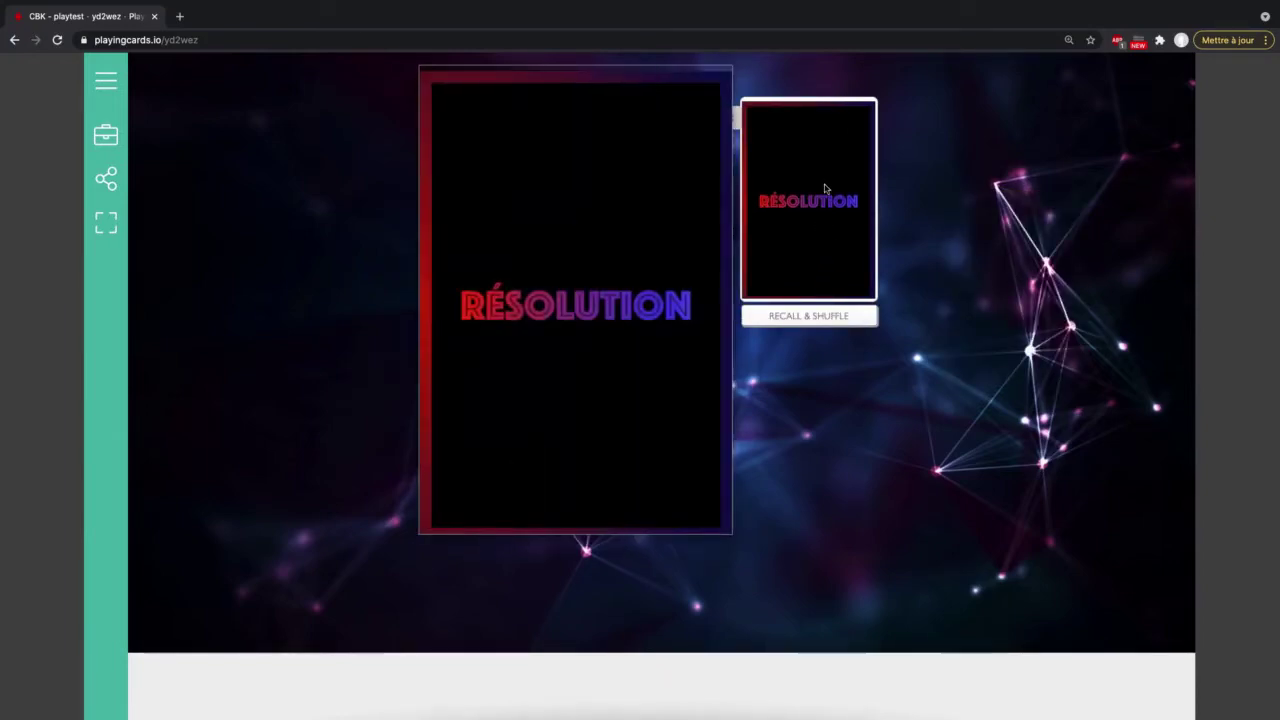
# Step: Flip the deck's top card face up and back, recalling and shuffling the deck
pyautogui.click(825, 188)
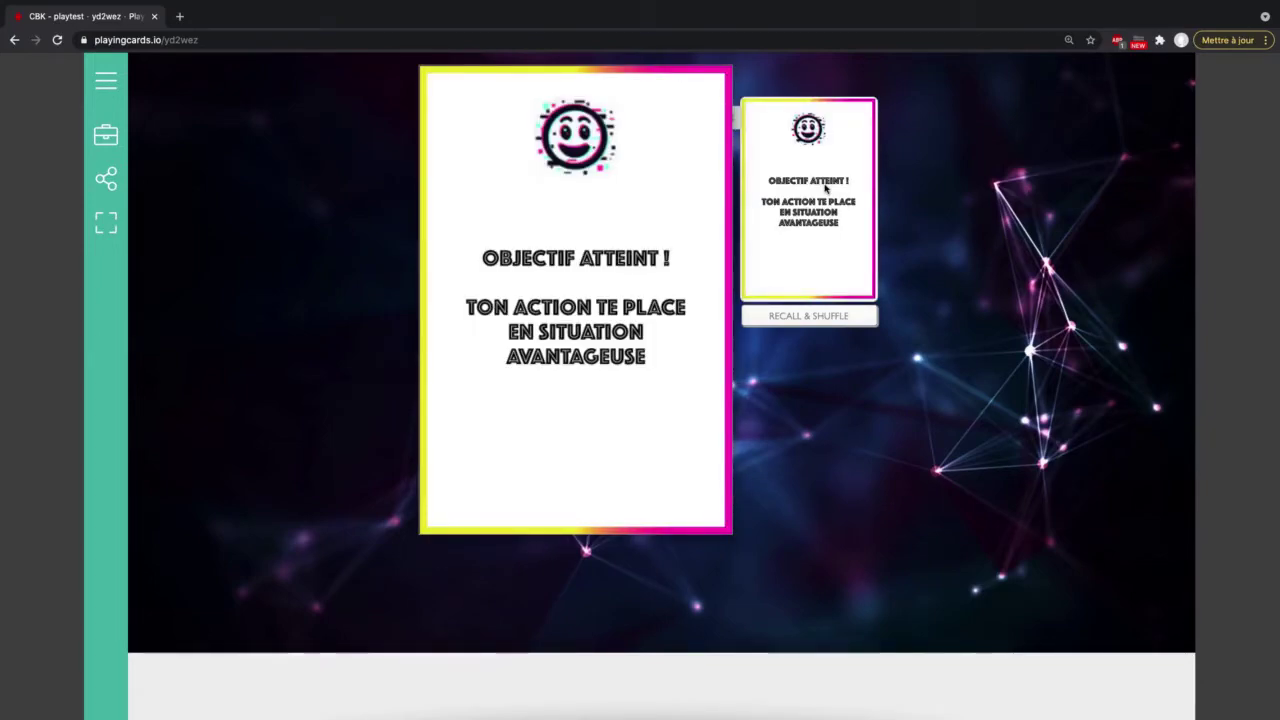
pyautogui.click(825, 188)
pyautogui.click(790, 318)
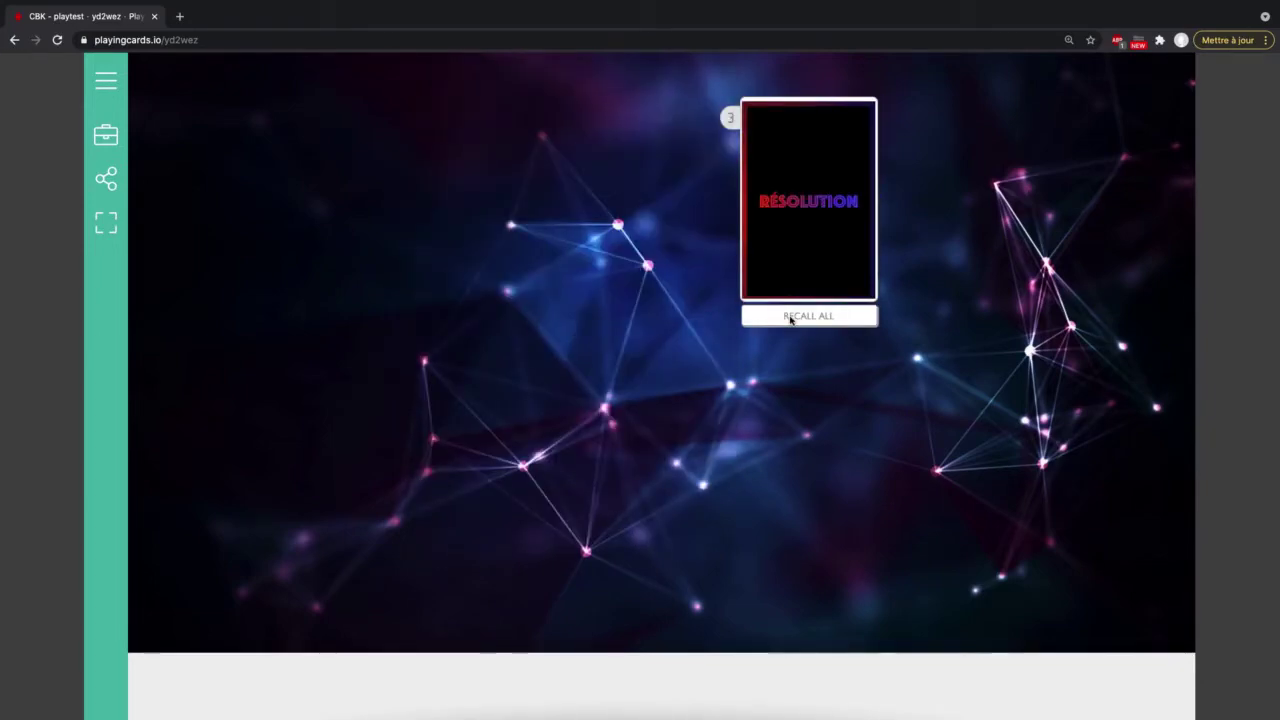
pyautogui.click(824, 207)
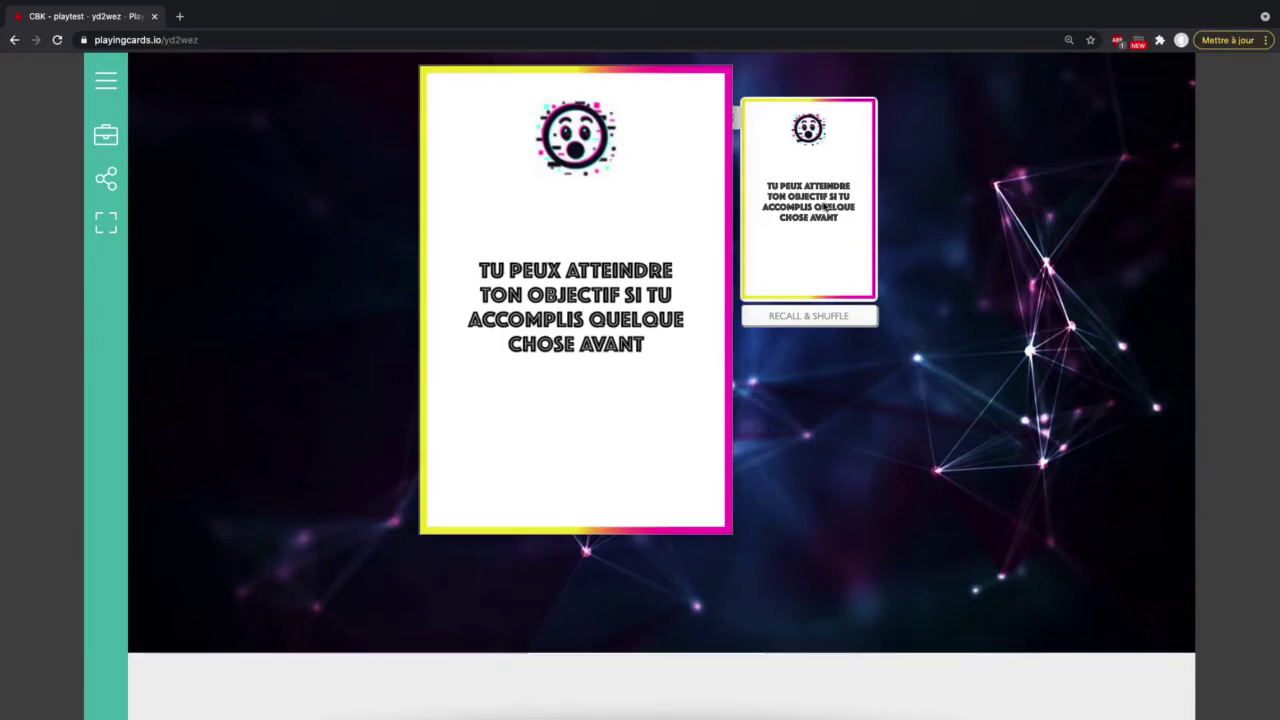
pyautogui.click(800, 318)
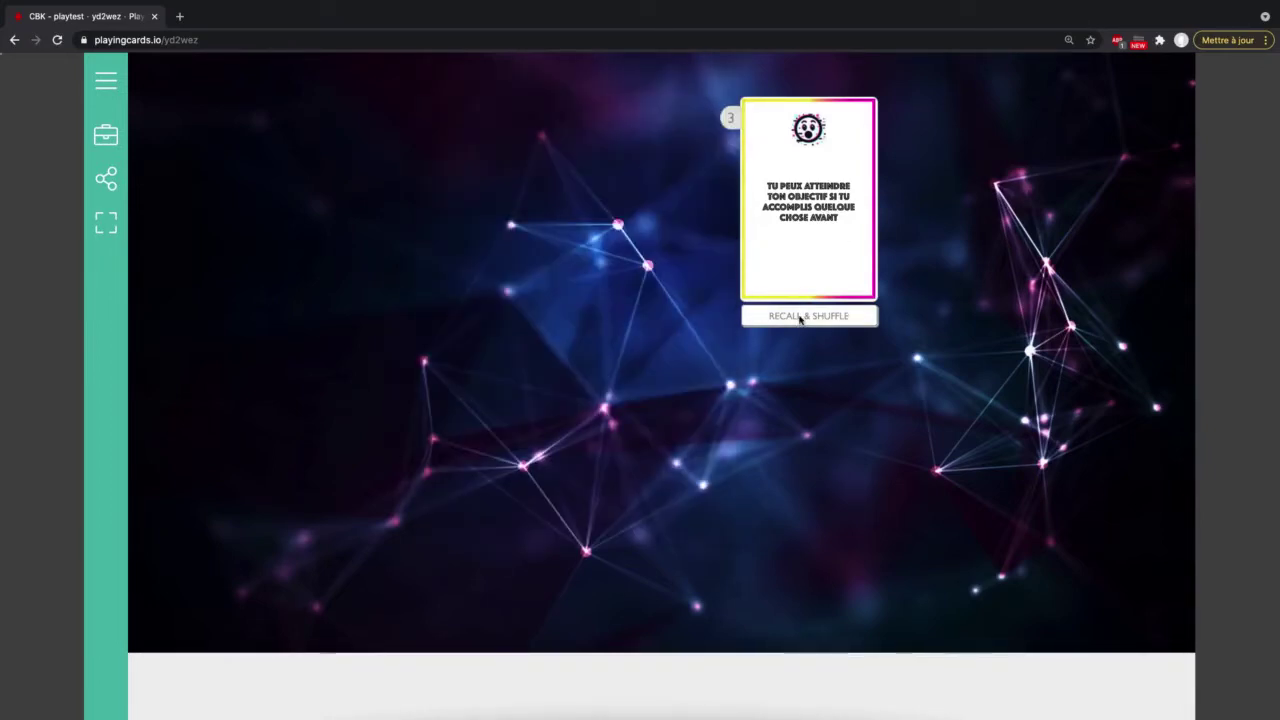
pyautogui.click(800, 320)
# Step: Draw two cards onto the table, one above the other, flip both face up, and recall them
pyautogui.moveTo(836, 206); pyautogui.dragTo(550, 226)
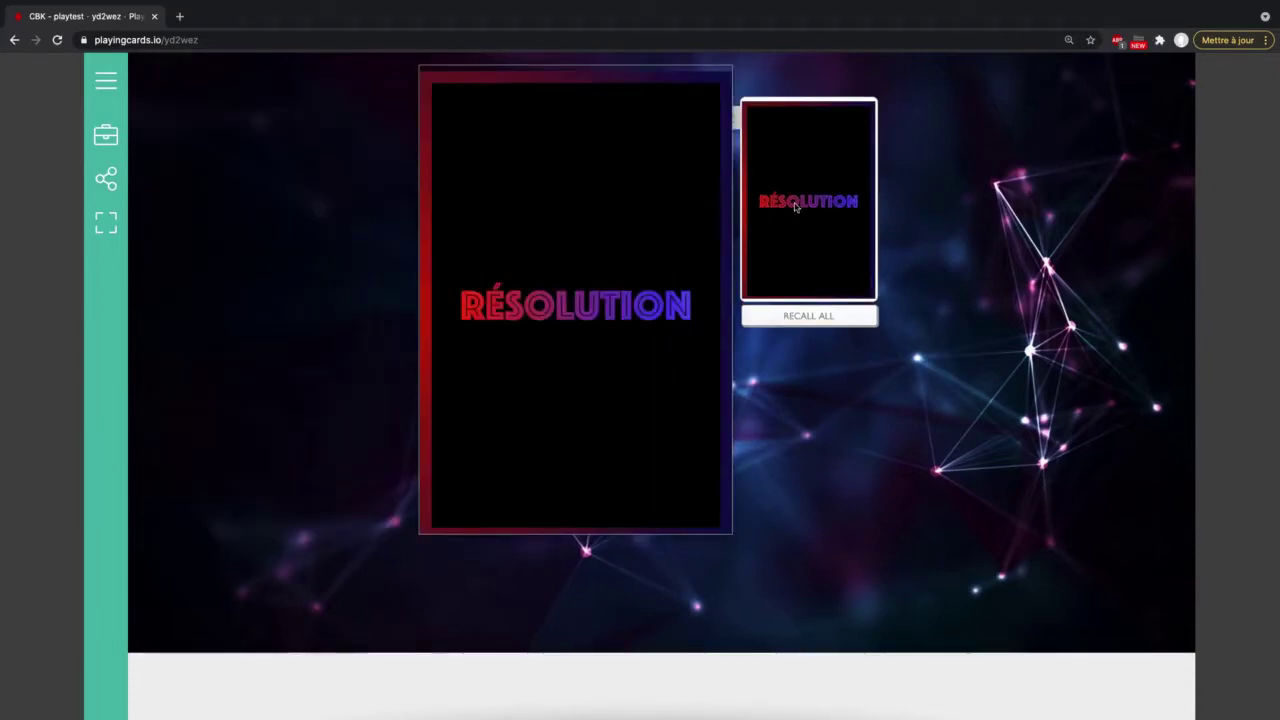
pyautogui.moveTo(787, 211); pyautogui.dragTo(613, 443)
pyautogui.click(613, 443)
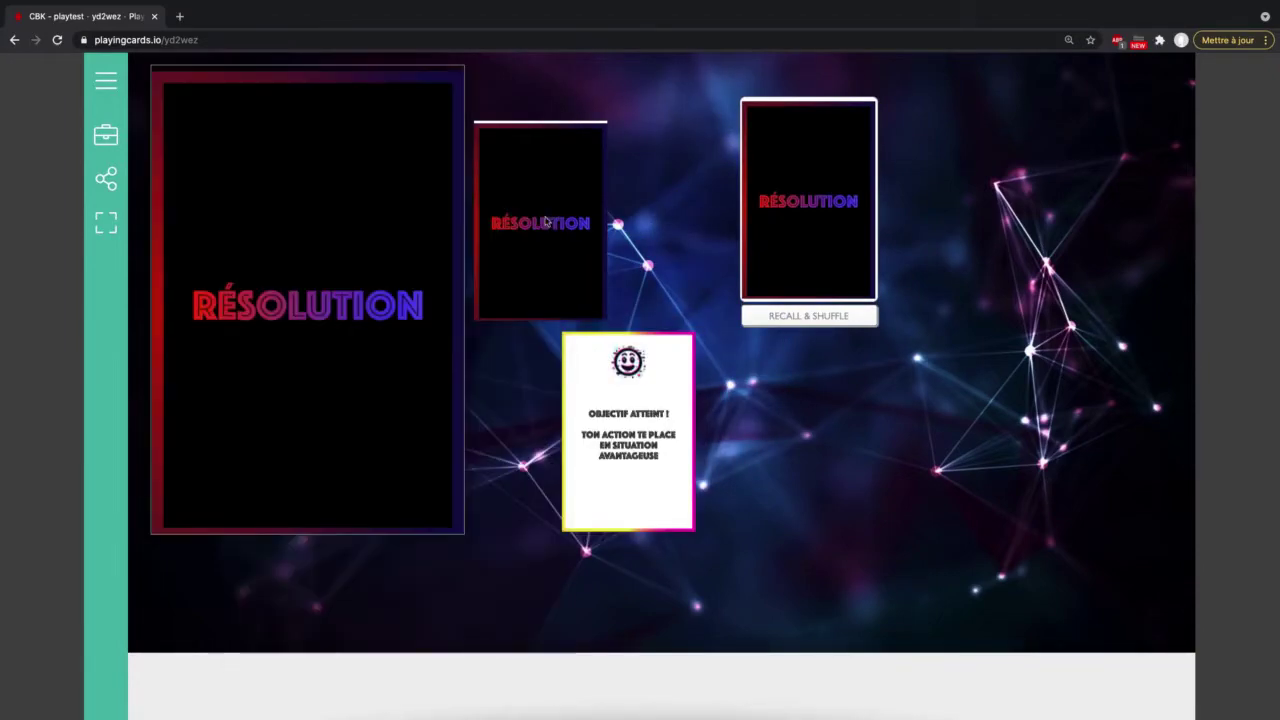
pyautogui.click(545, 235)
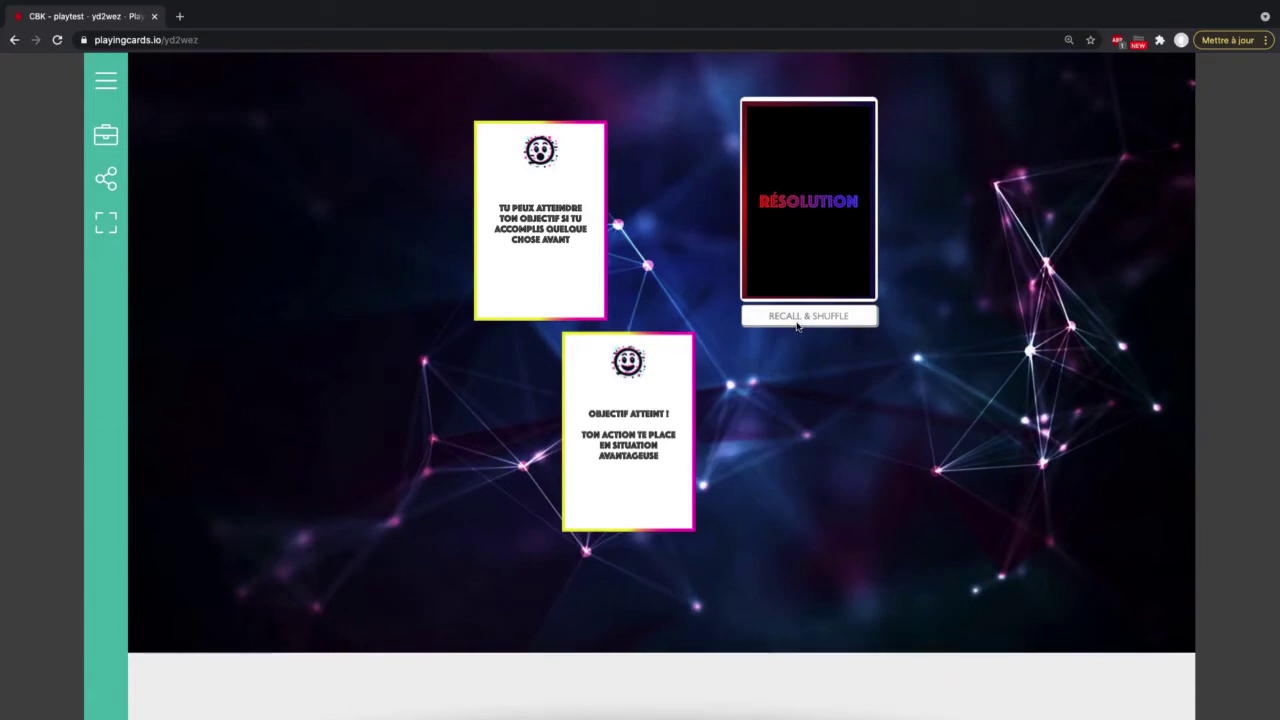
pyautogui.click(798, 317)
# Step: Twice draw and flip a single card, recalling and shuffling each time, then re-enter Edit Mode
pyautogui.moveTo(836, 242)
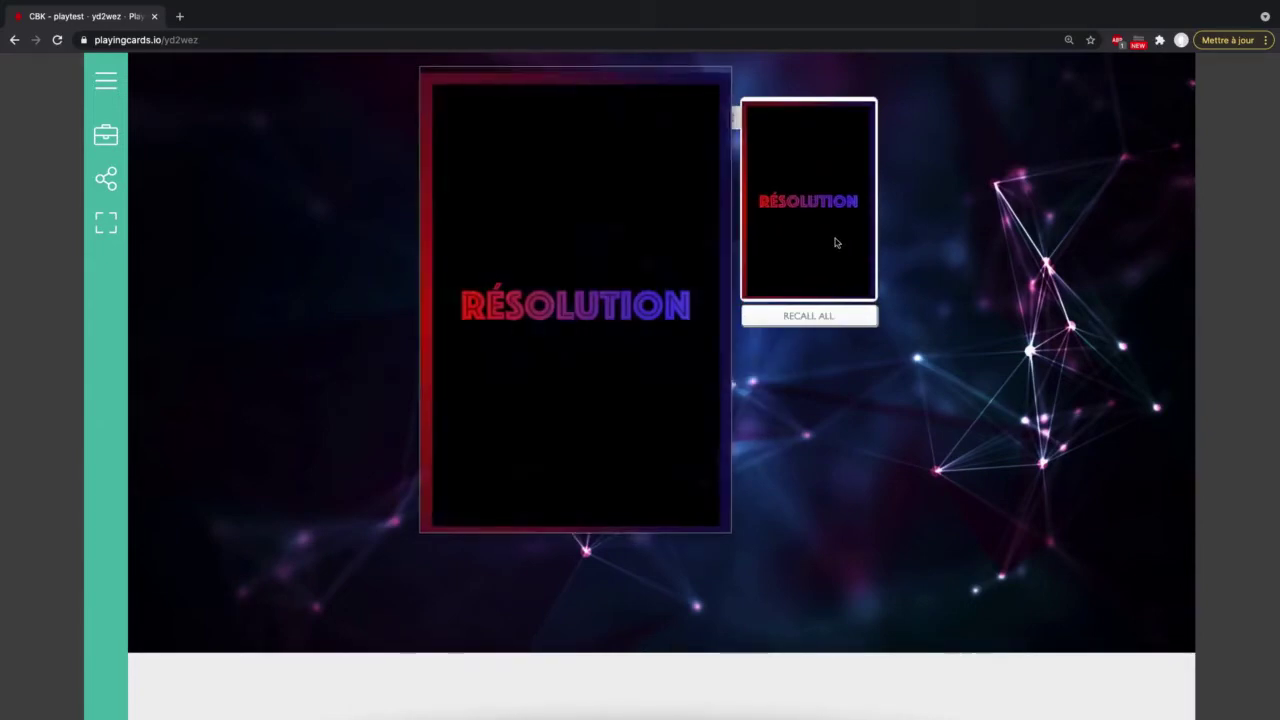
pyautogui.moveTo(834, 243); pyautogui.dragTo(591, 270)
pyautogui.click(591, 270)
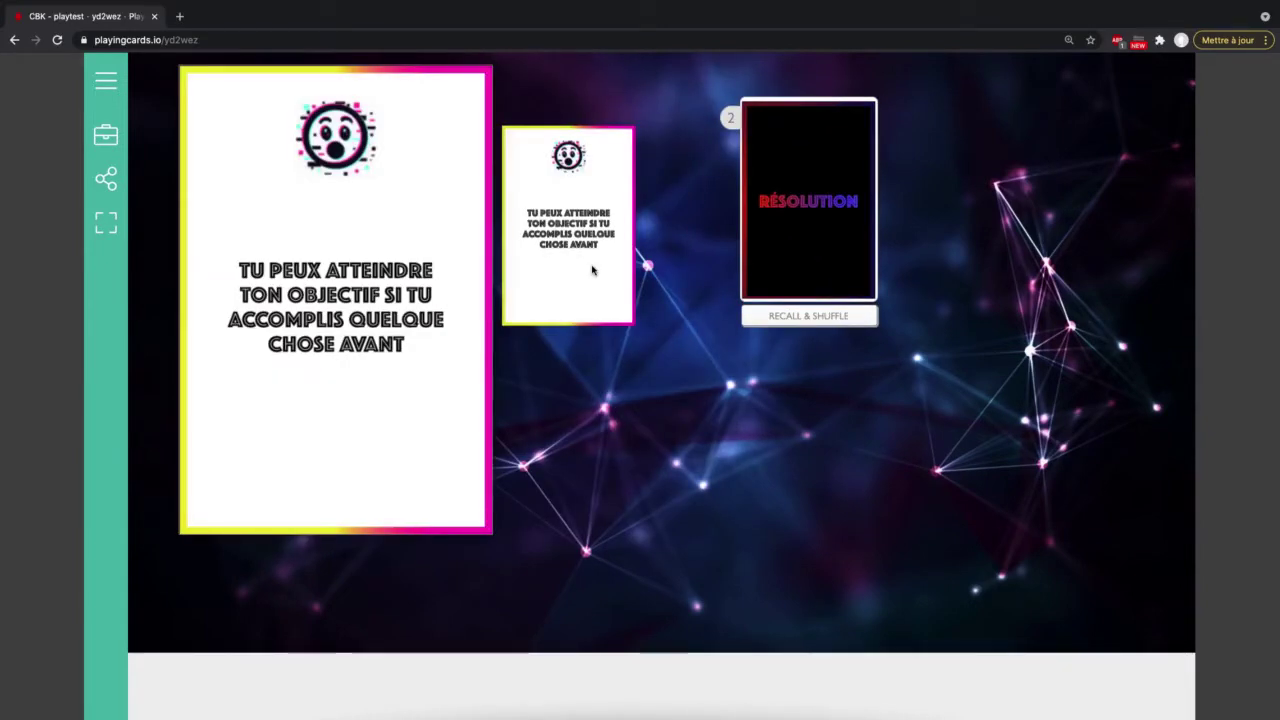
pyautogui.click(784, 316)
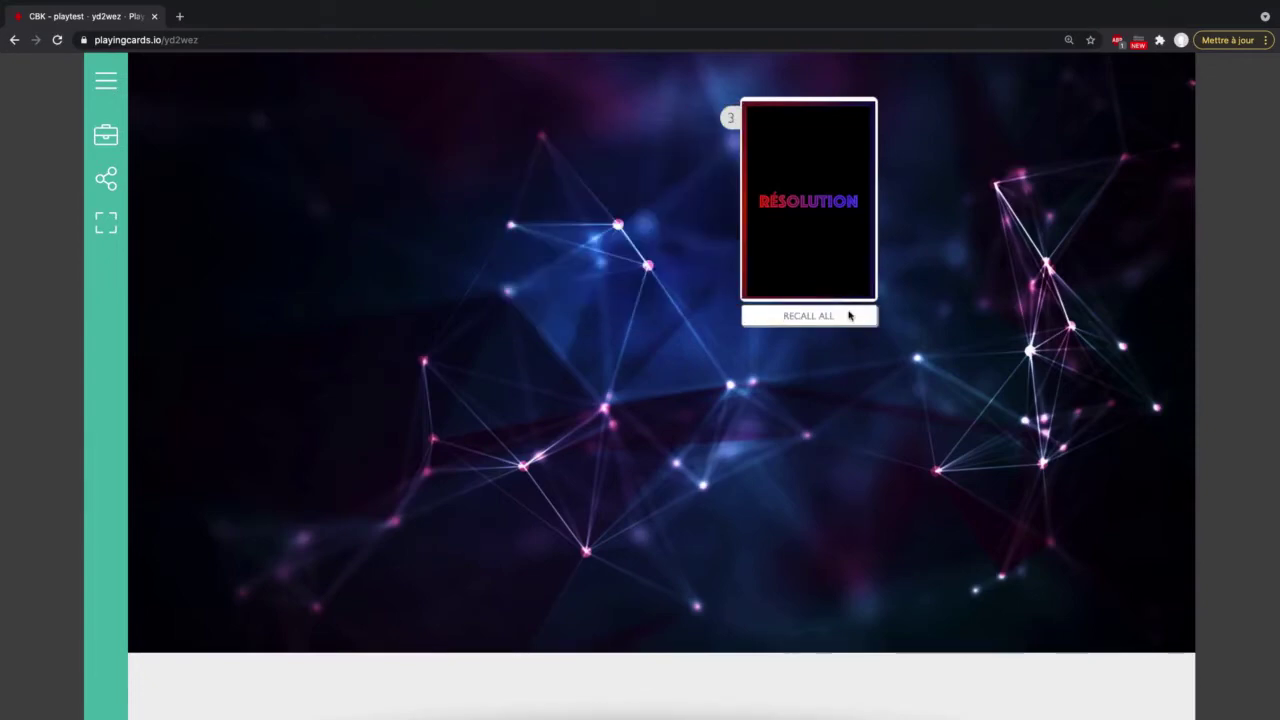
pyautogui.moveTo(834, 251); pyautogui.dragTo(577, 280)
pyautogui.click(578, 281)
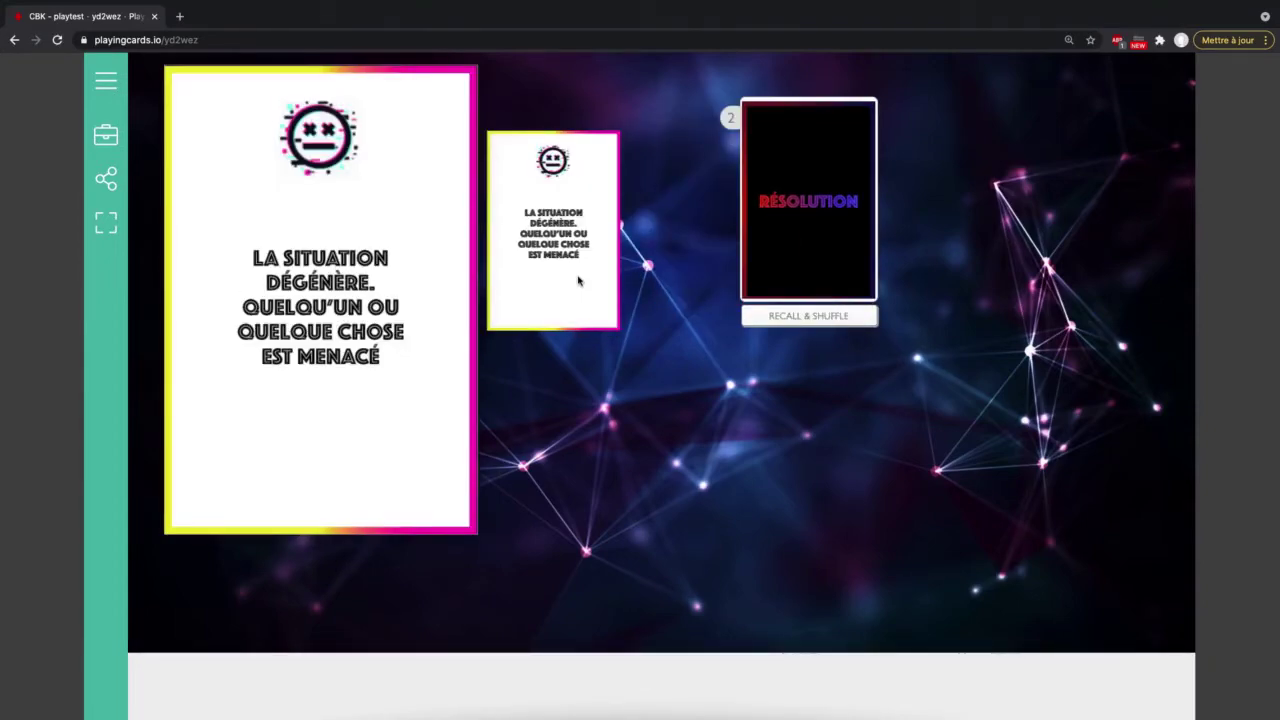
pyautogui.click(820, 317)
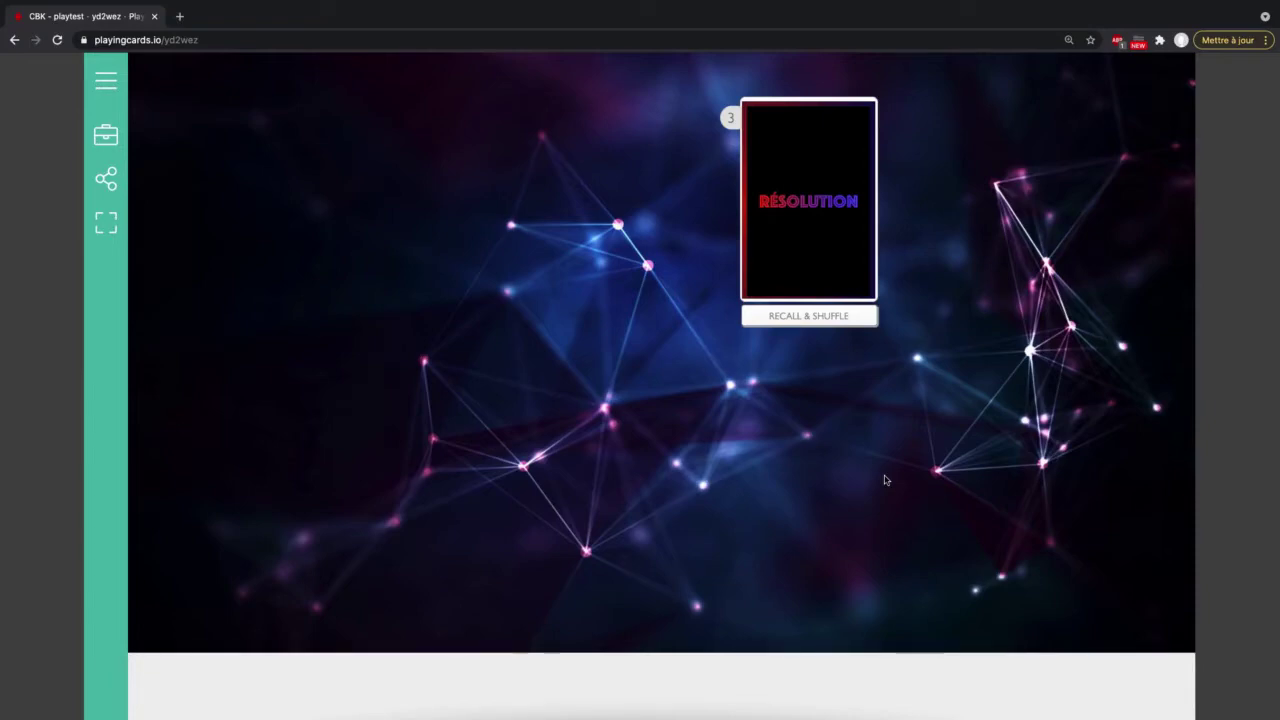
pyautogui.click(106, 134)
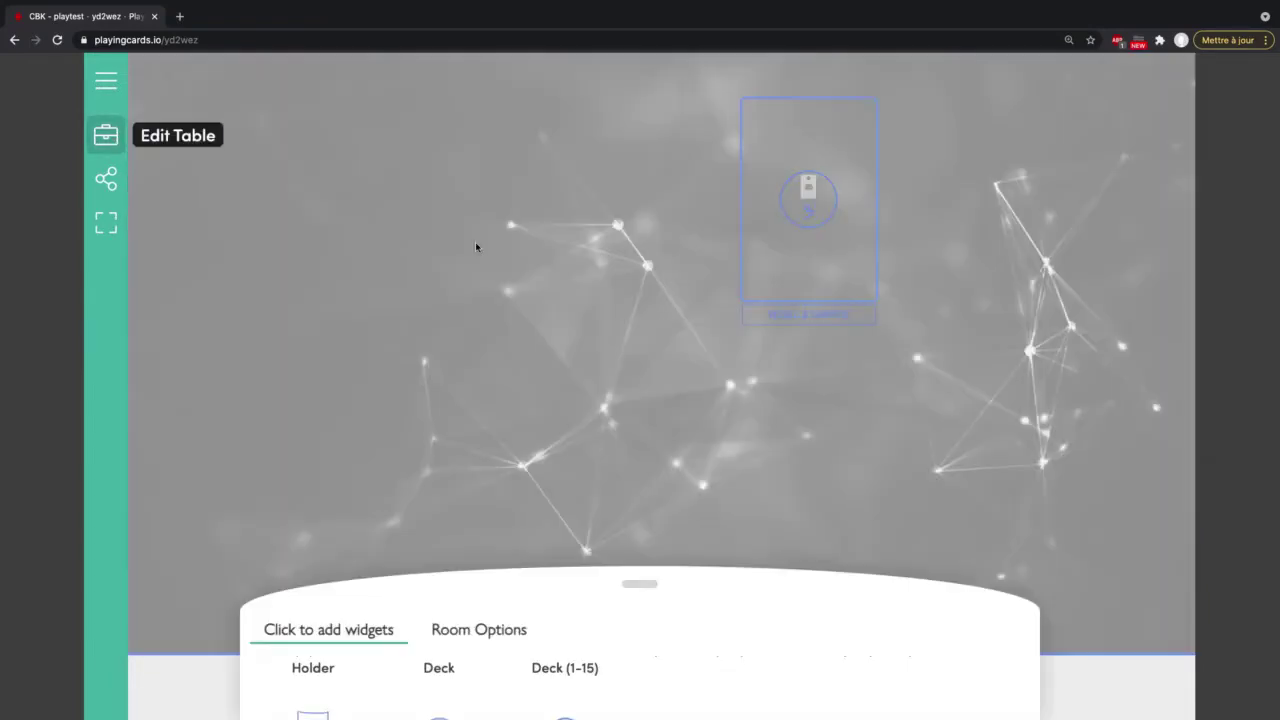
# Step: Hide the stack tab on the RÉSOLUTION deck holder and exit Edit Mode
pyautogui.click(748, 261)
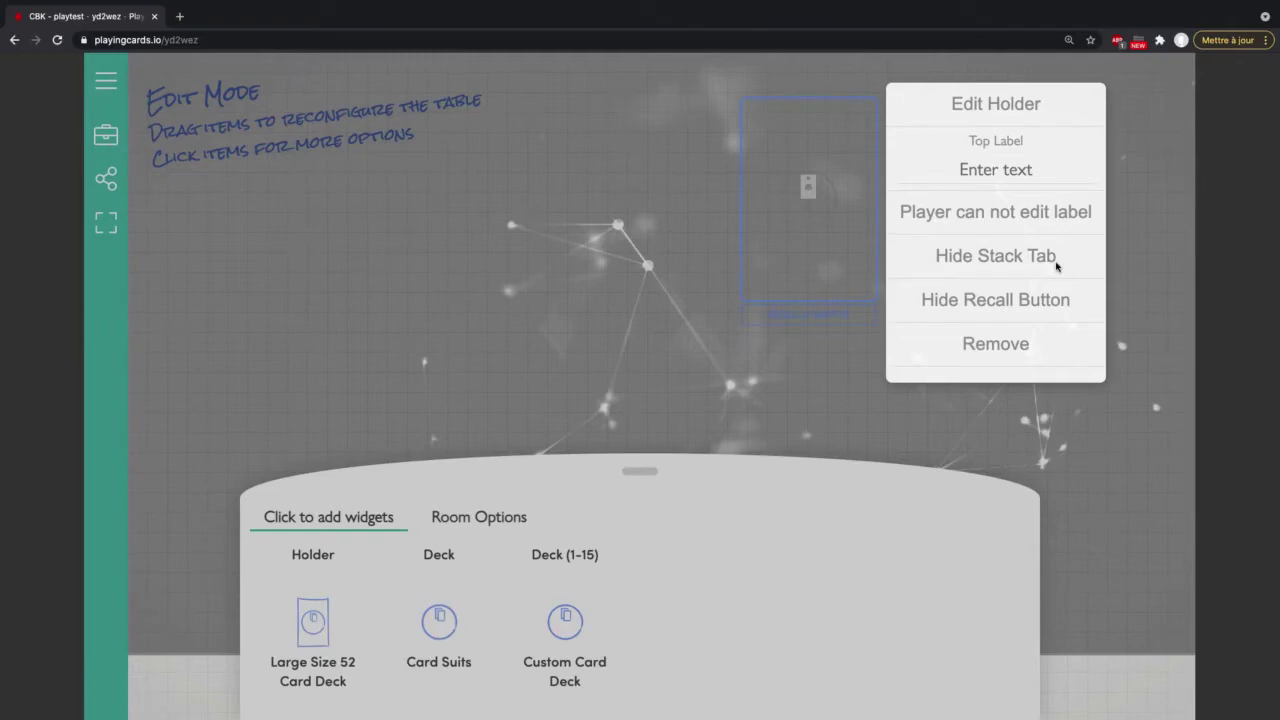
pyautogui.click(1026, 261)
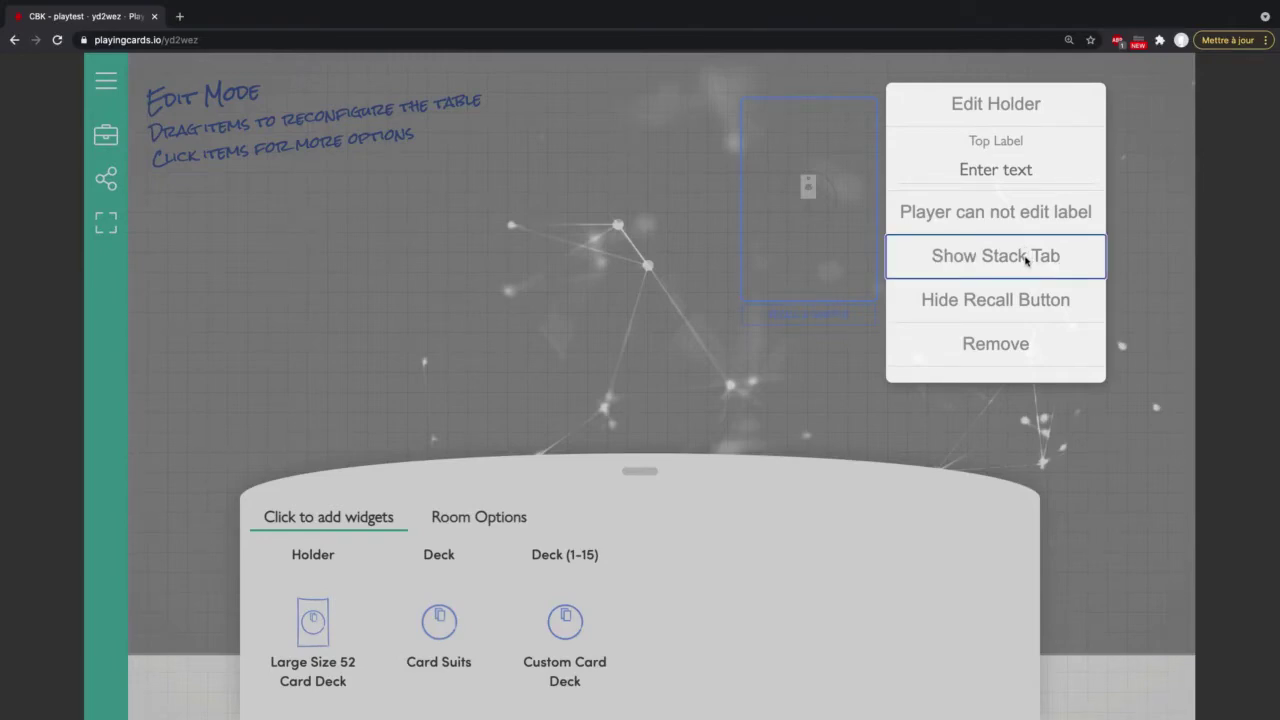
pyautogui.click(546, 240)
pyautogui.click(105, 134)
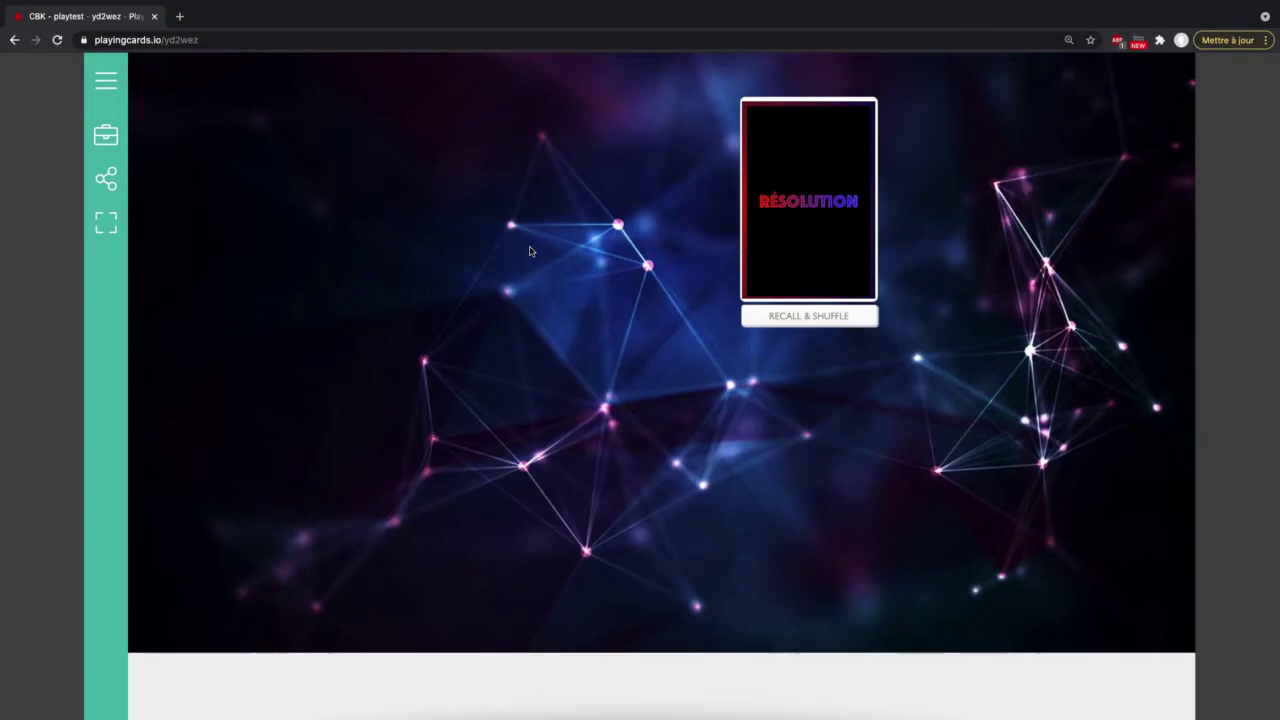
# Step: Enable Hand in Room Options, then draw 'La situation dégénère' face up into the hand area
pyautogui.click(106, 136)
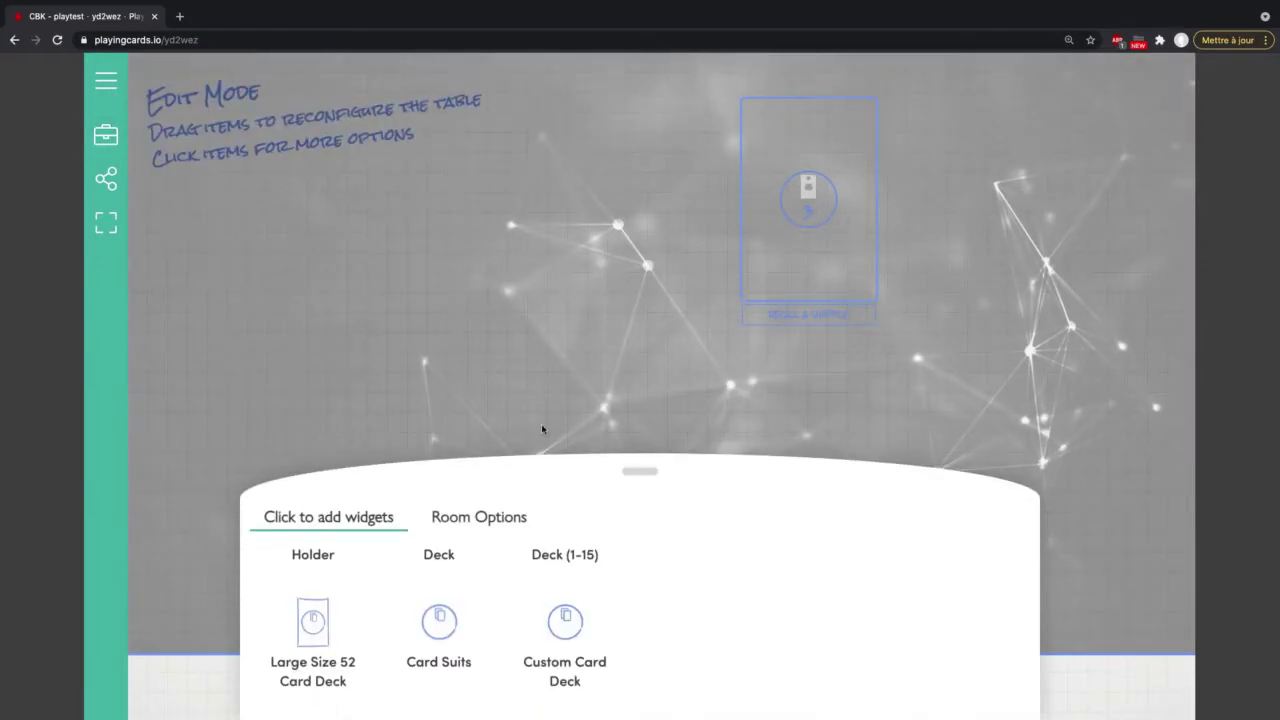
pyautogui.moveTo(650, 474); pyautogui.dragTo(651, 397)
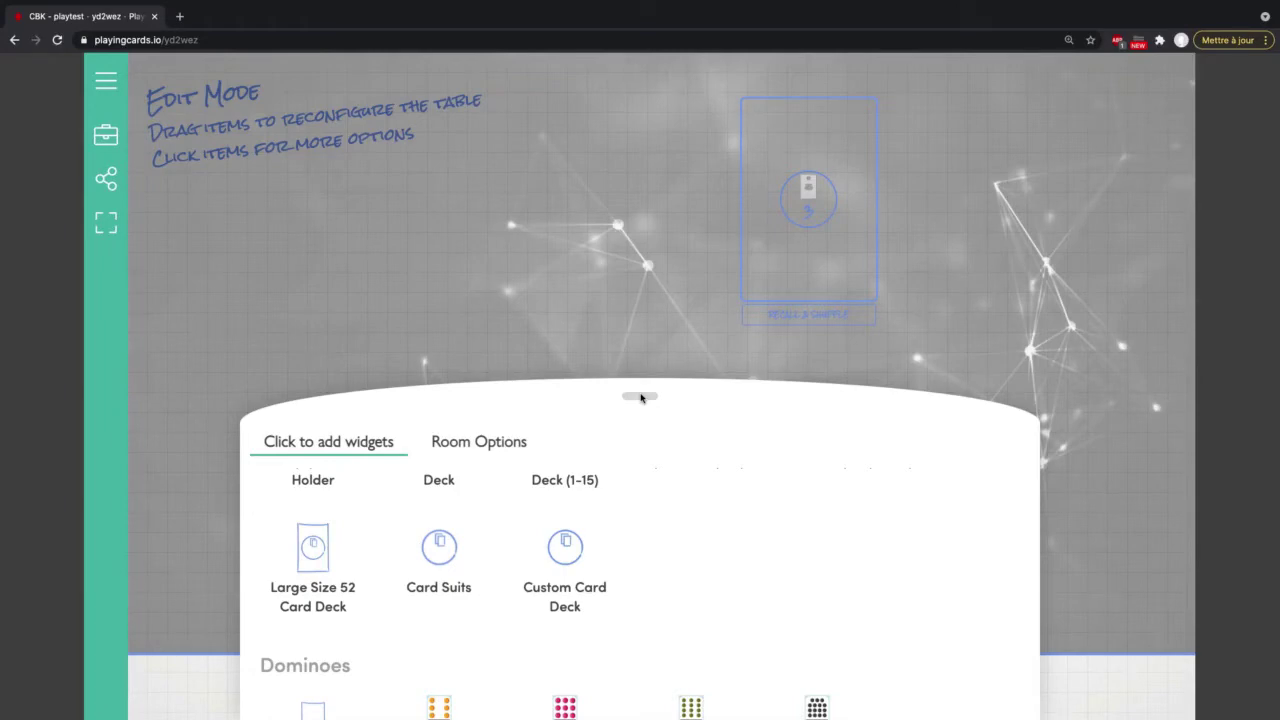
pyautogui.click(486, 447)
pyautogui.scroll(-1, 533, 527)
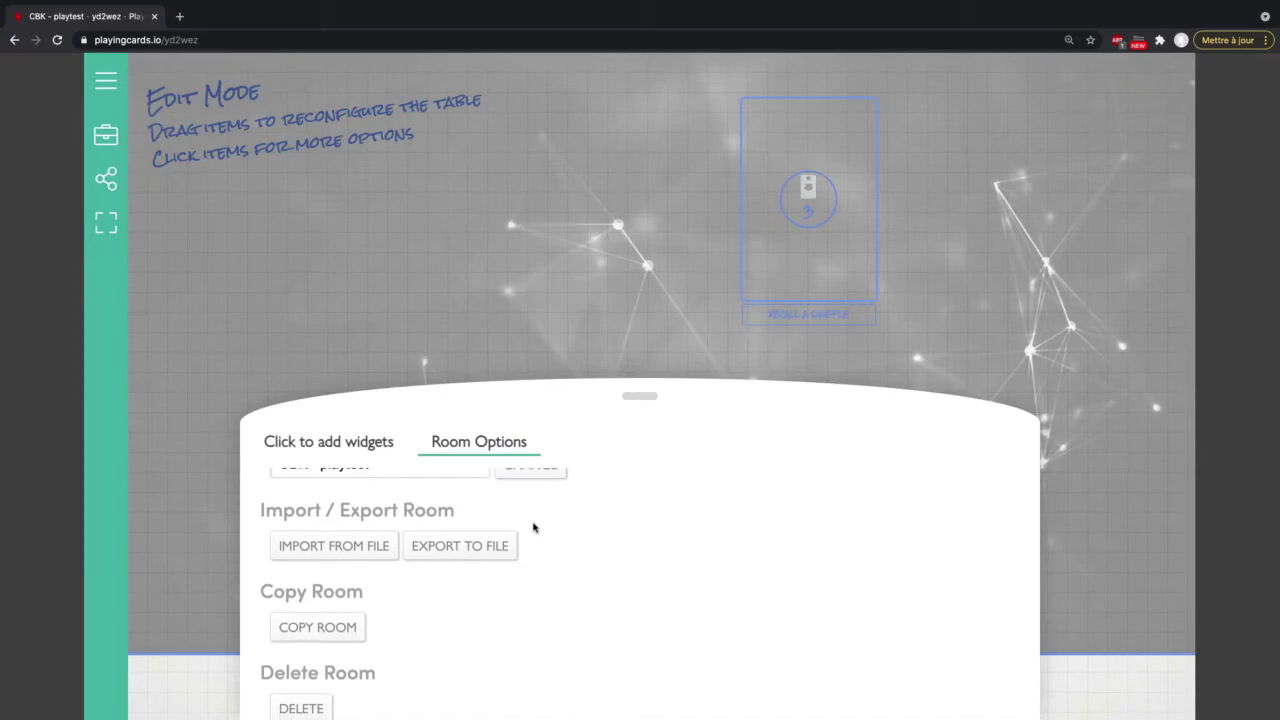
pyautogui.scroll(3, 533, 527)
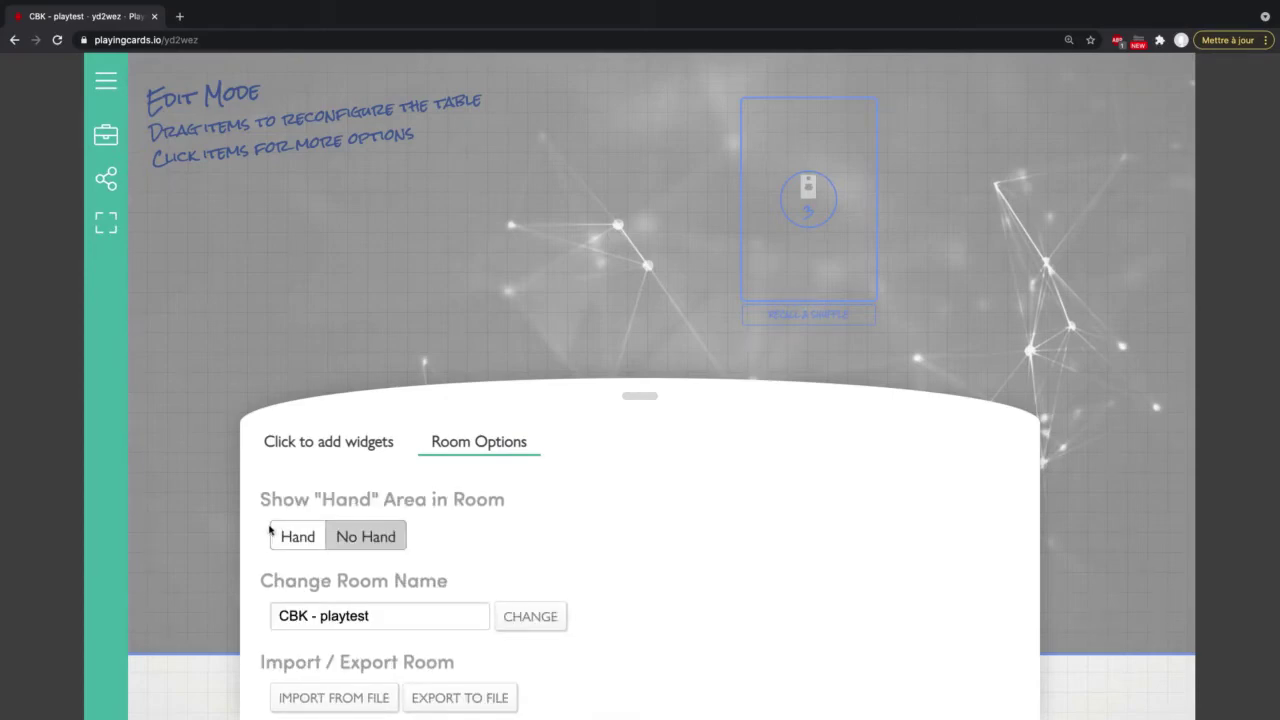
pyautogui.click(272, 533)
pyautogui.moveTo(826, 177); pyautogui.dragTo(445, 645)
pyautogui.click(574, 294)
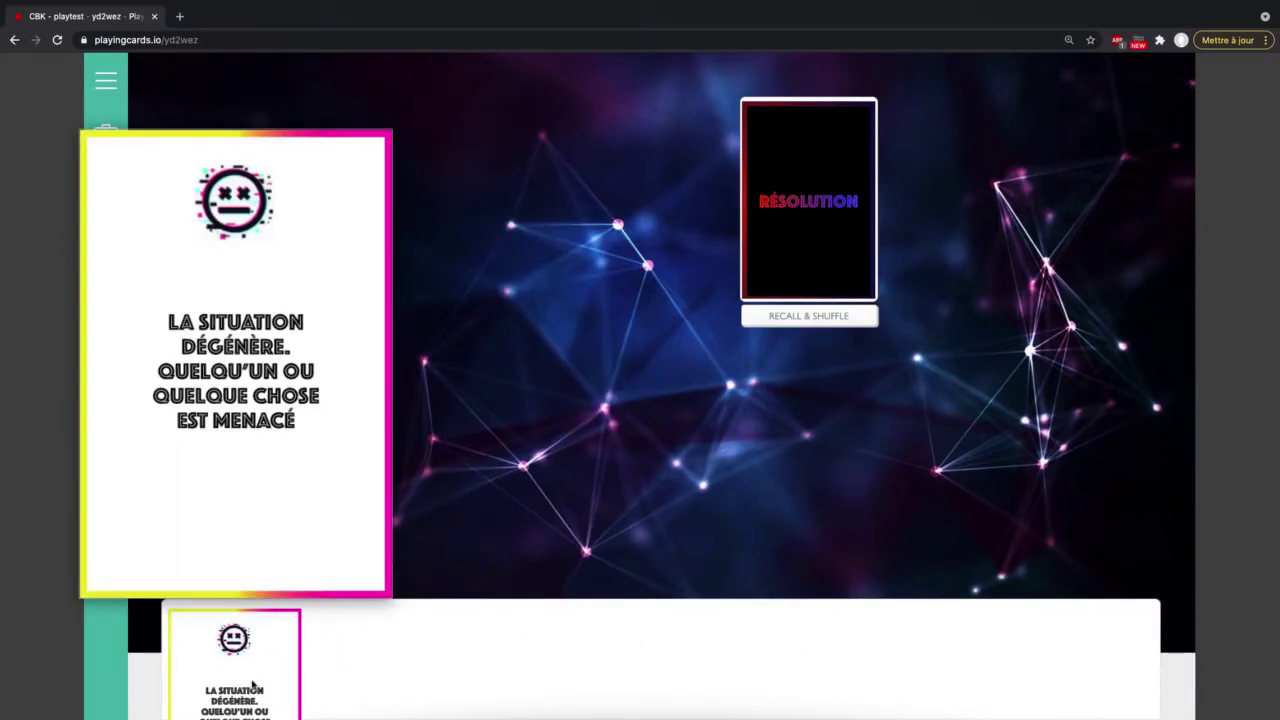
# Step: Flip through the deck's top cards, then recall and shuffle so the deck is face down
pyautogui.moveTo(829, 251)
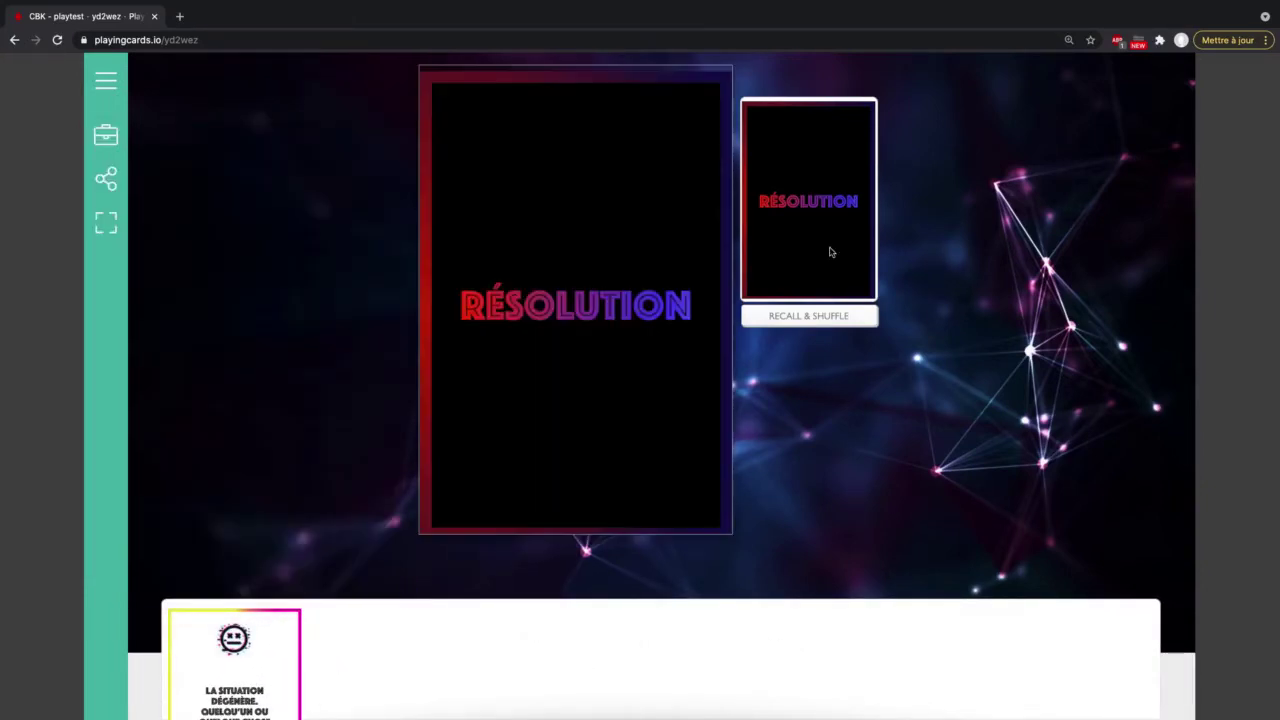
pyautogui.click(821, 197)
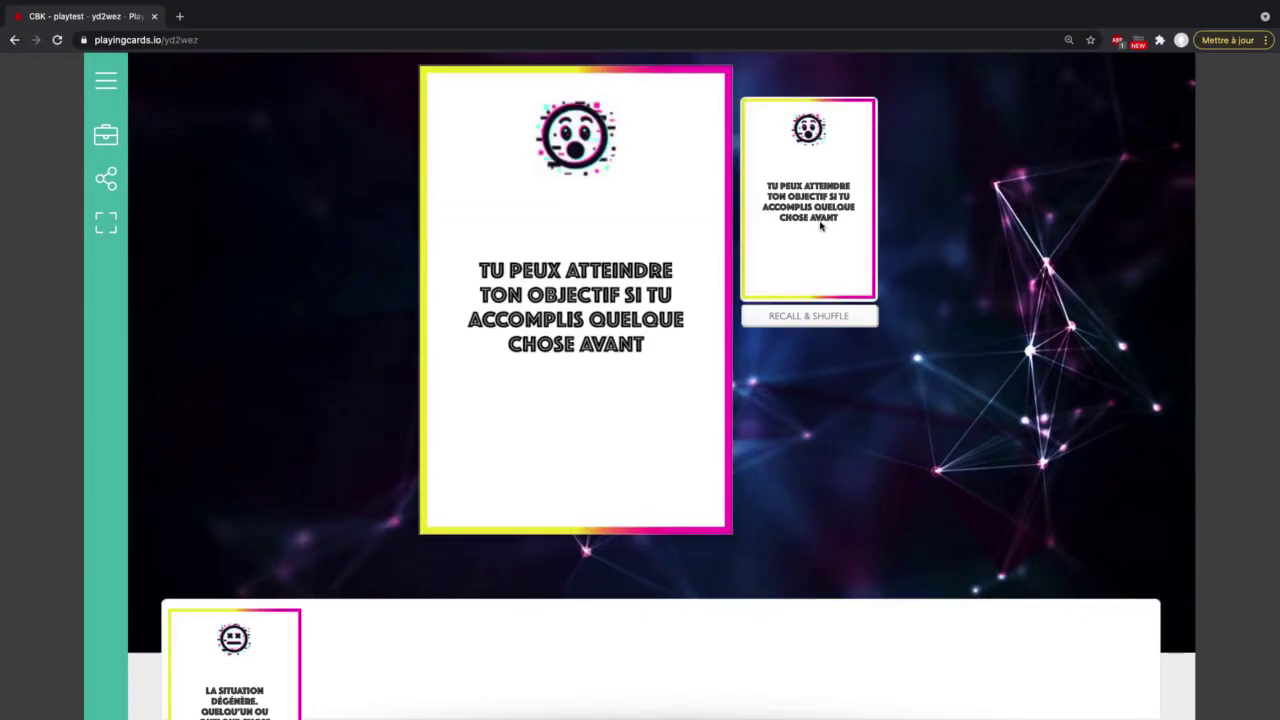
pyautogui.click(800, 316)
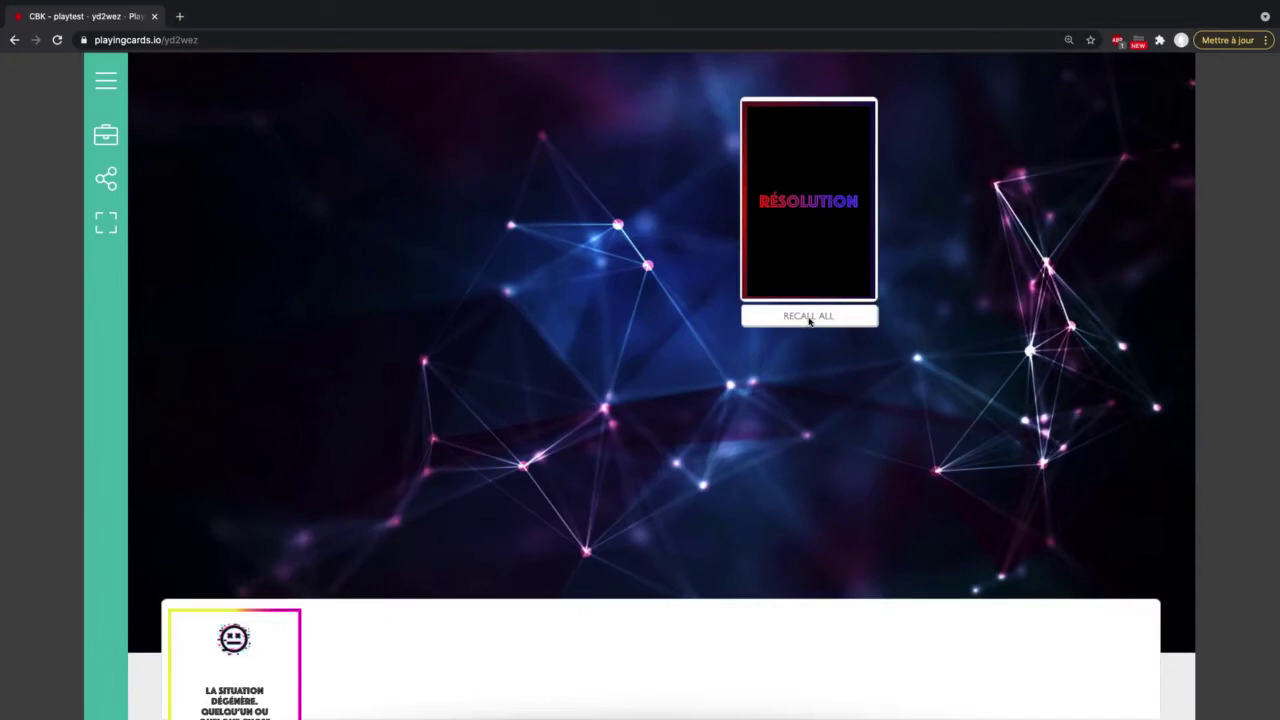
pyautogui.click(805, 204)
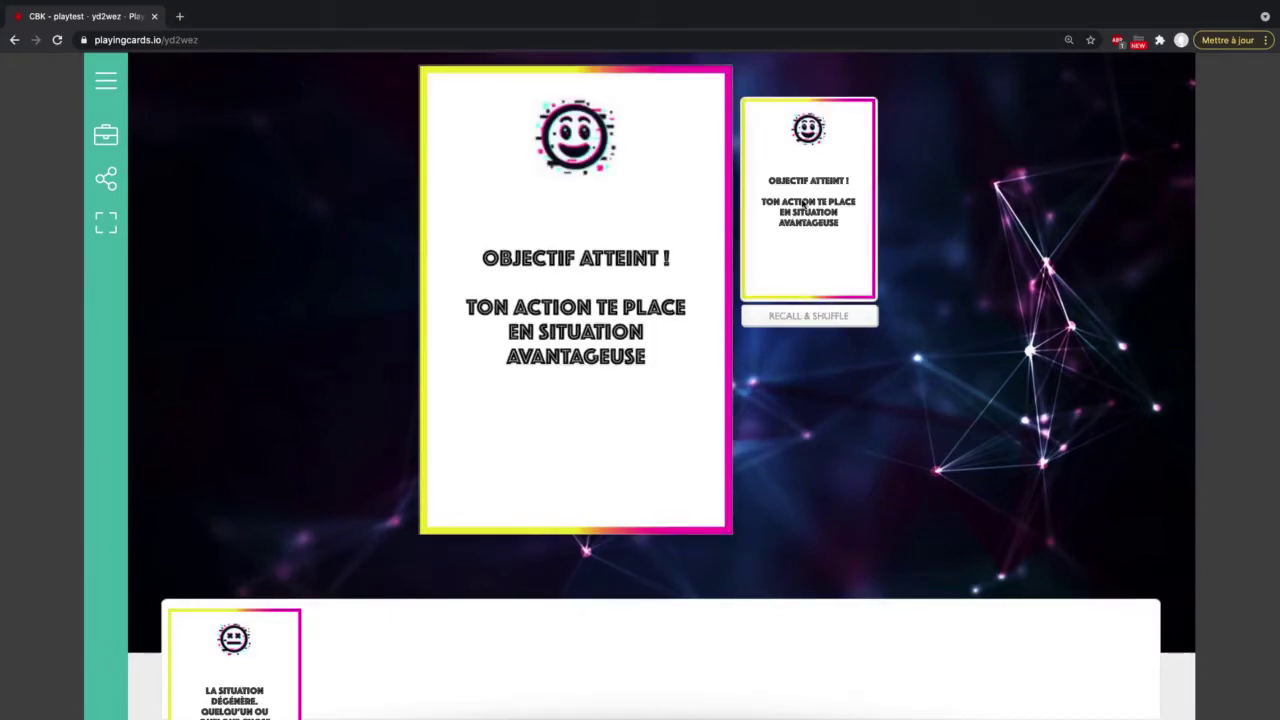
pyautogui.moveTo(250, 655)
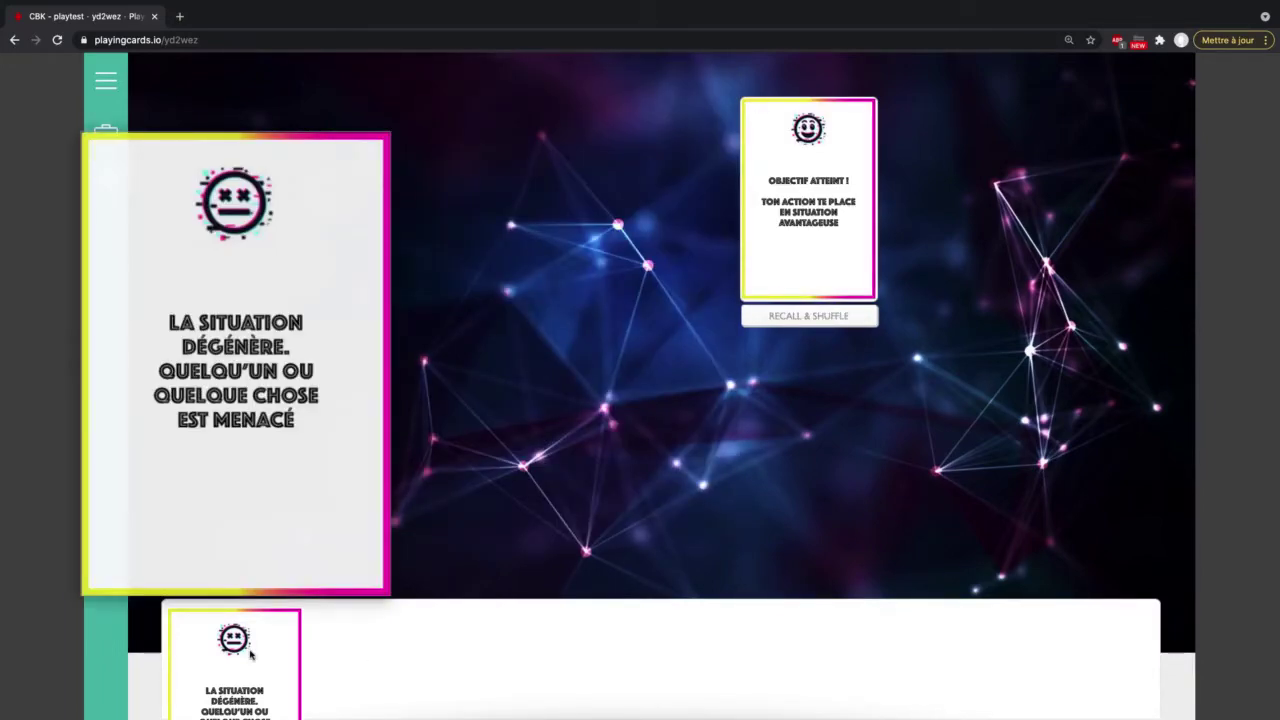
pyautogui.click(827, 317)
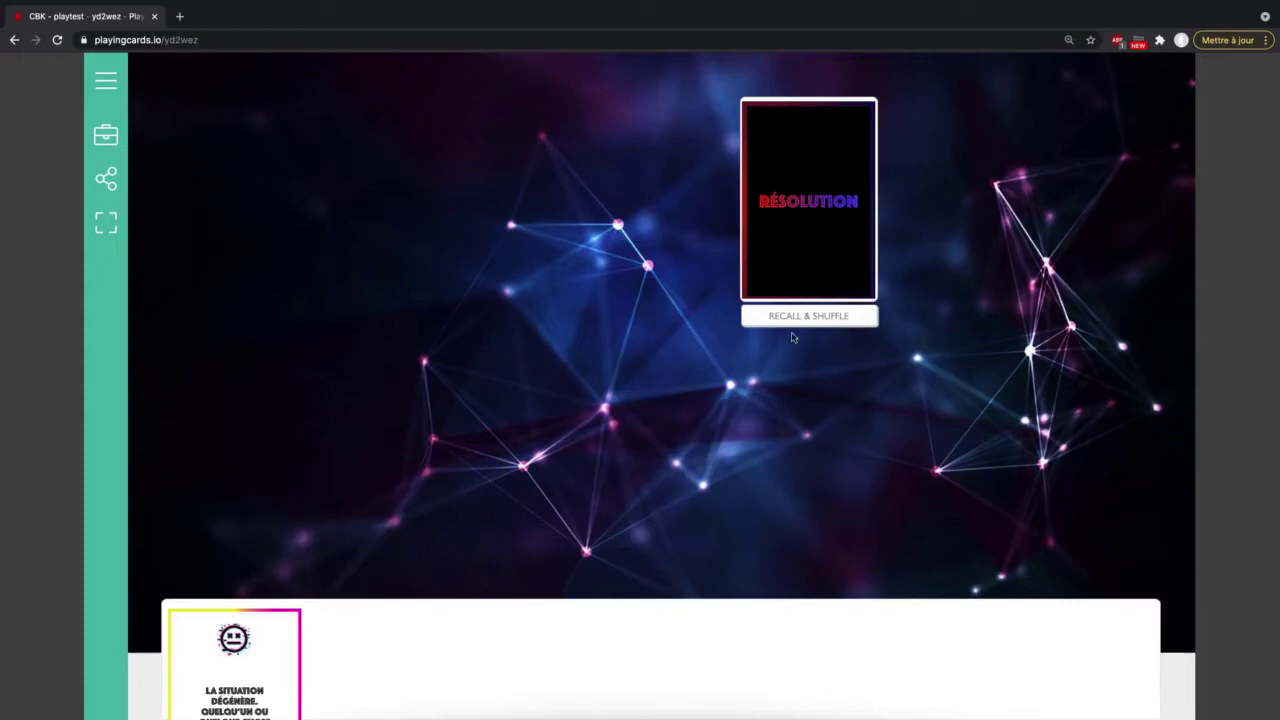
# Step: Recall all cards, including the hand card, confirming with OK
pyautogui.click(853, 318)
pyautogui.click(853, 318)
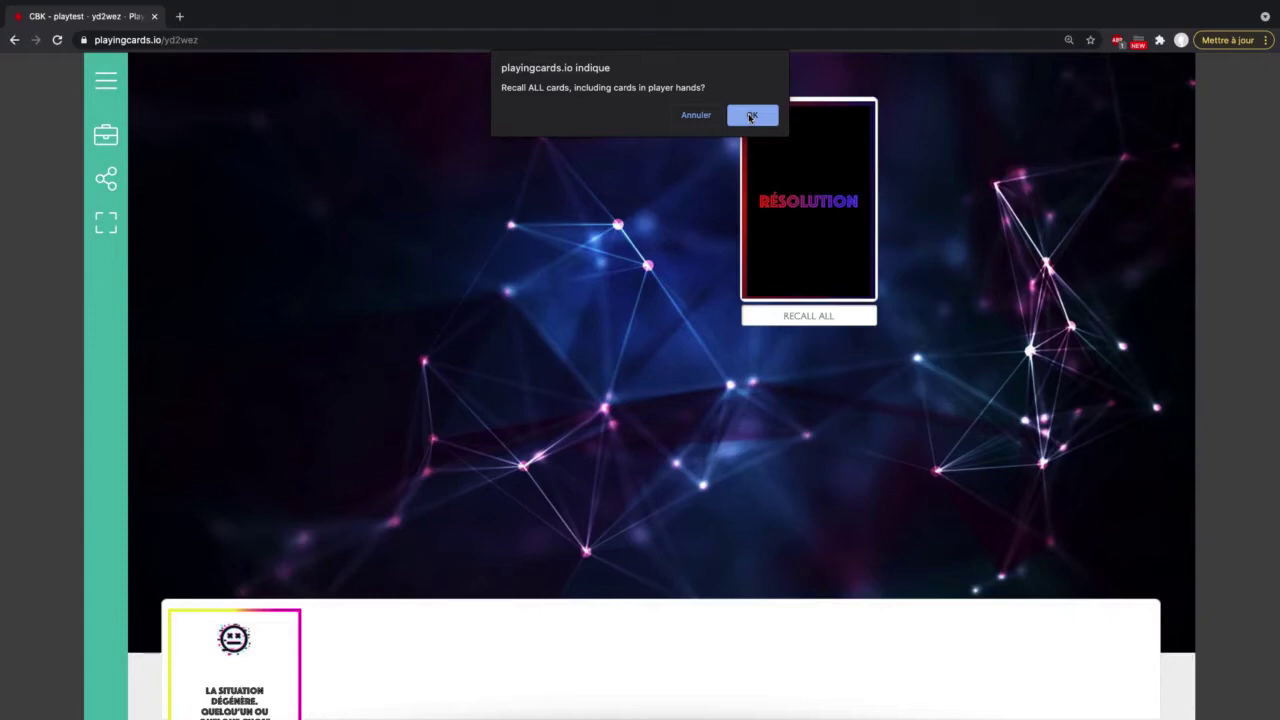
pyautogui.click(751, 116)
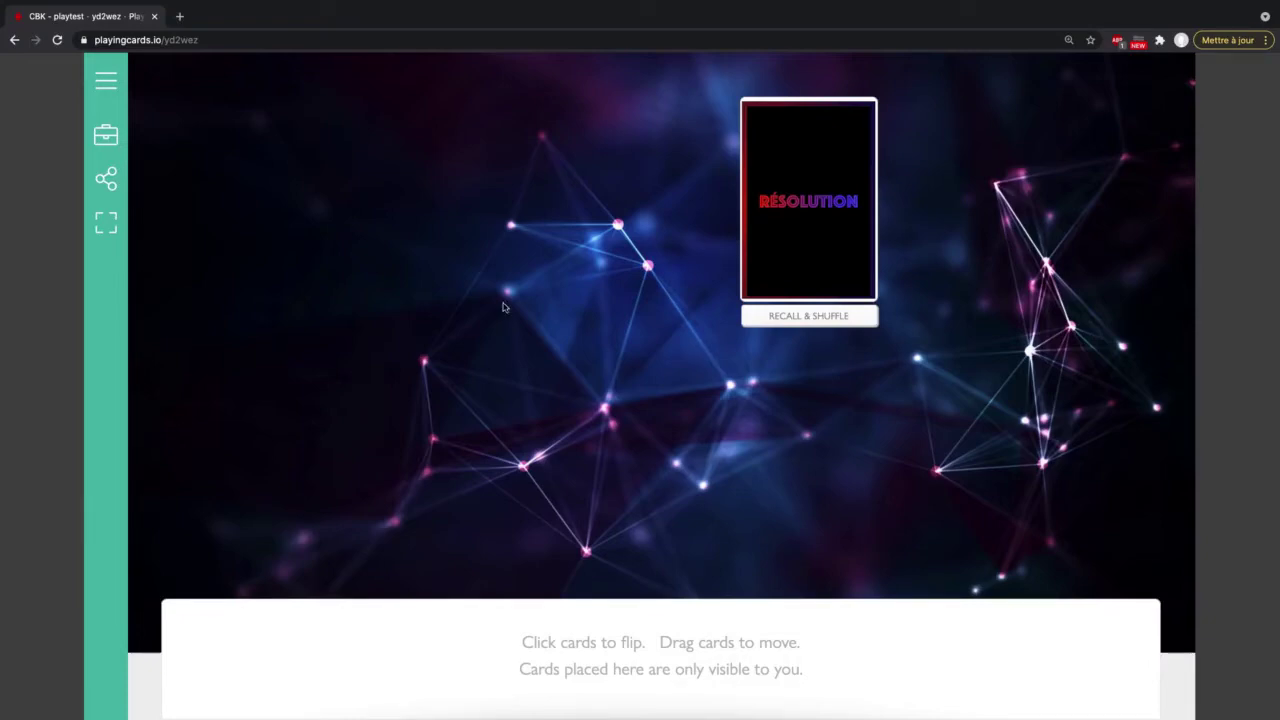
# Step: Add a Pegs widget holding one black, one white and one orange peg
pyautogui.click(106, 138)
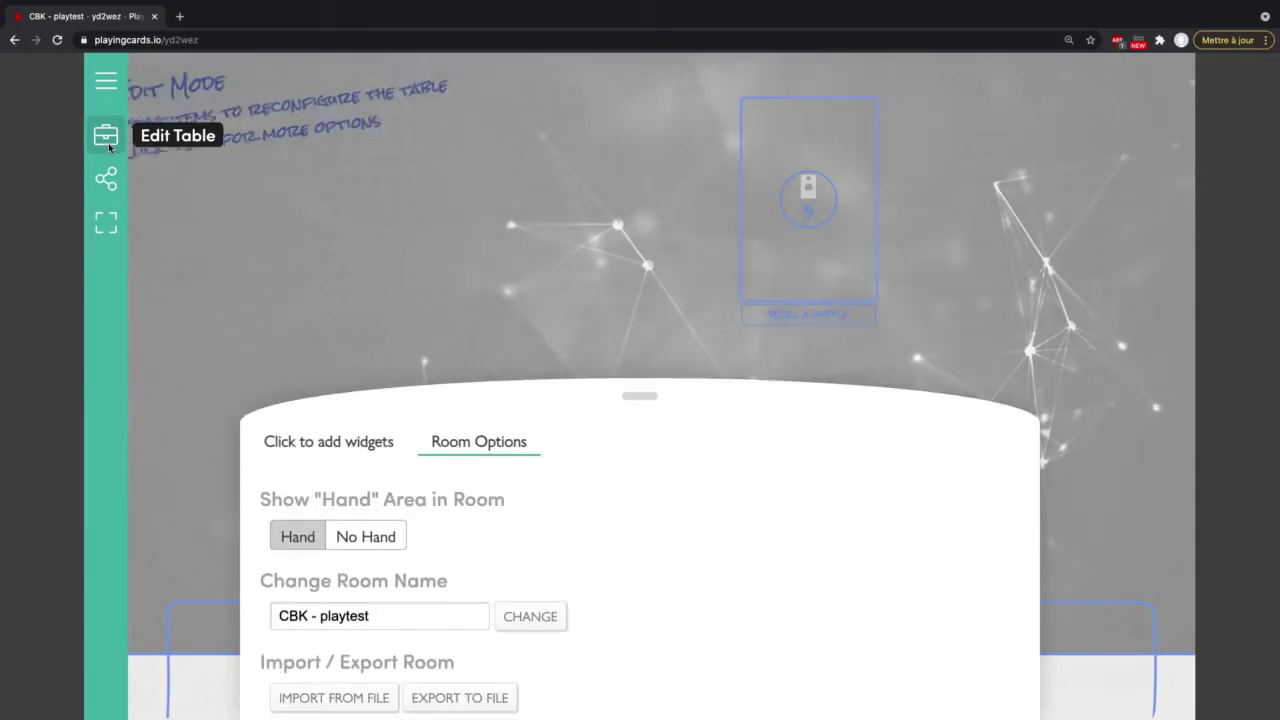
pyautogui.click(370, 448)
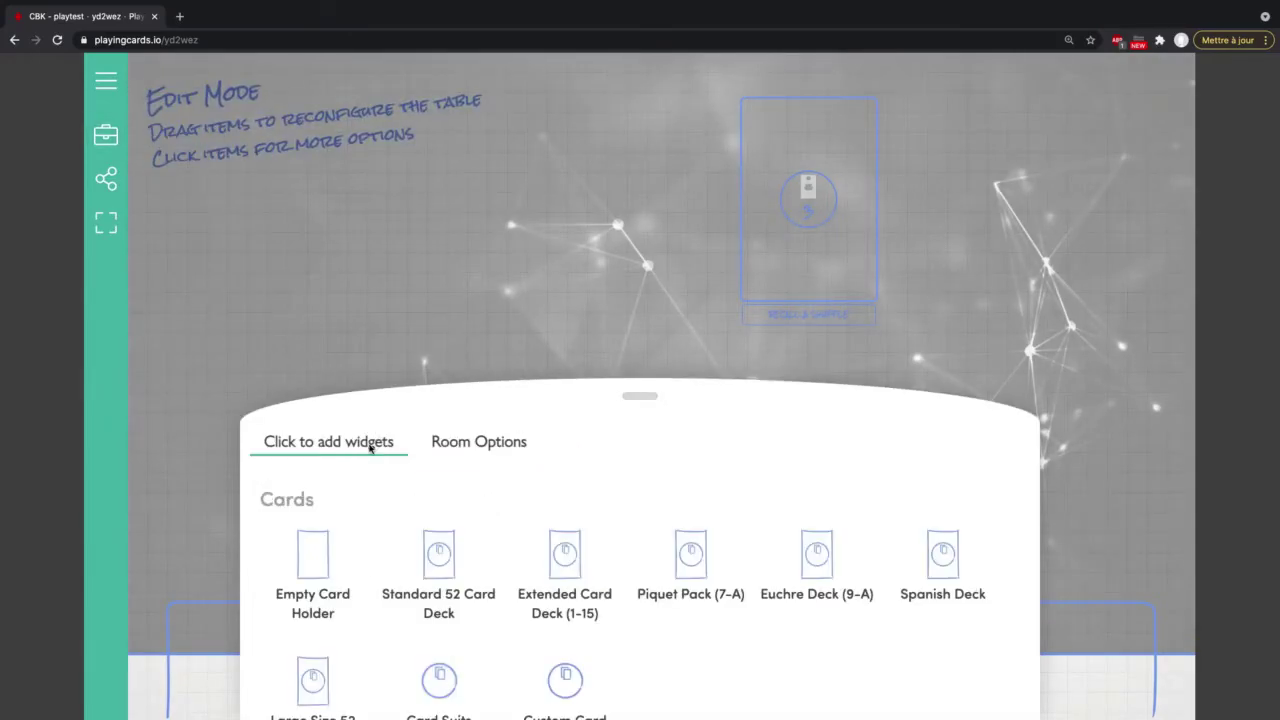
pyautogui.moveTo(643, 393); pyautogui.dragTo(634, 82)
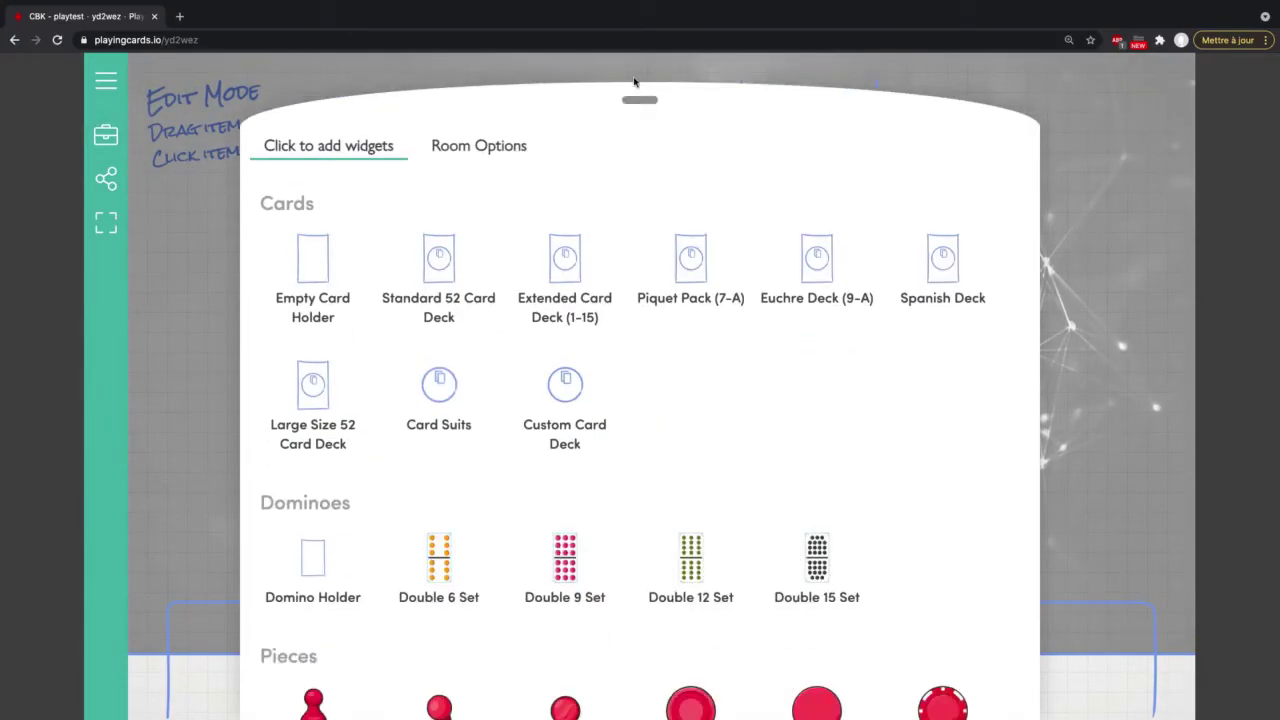
pyautogui.scroll(-2, 551, 509)
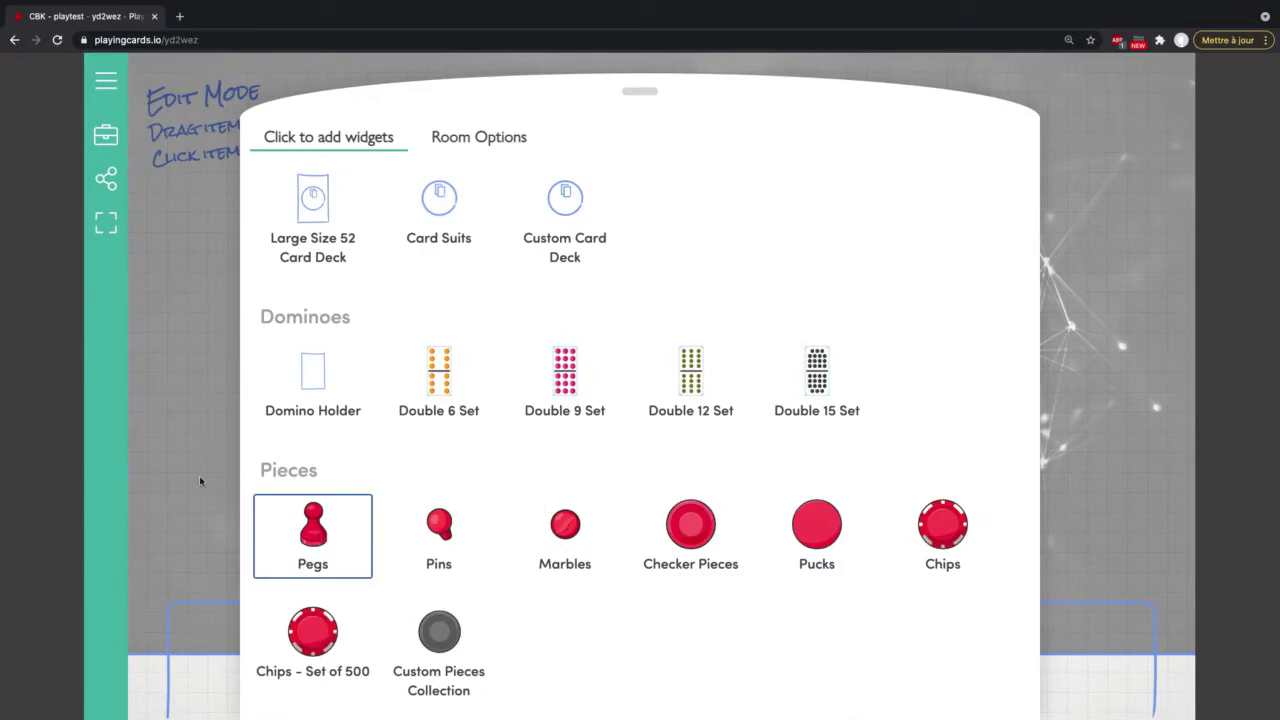
pyautogui.click(312, 535)
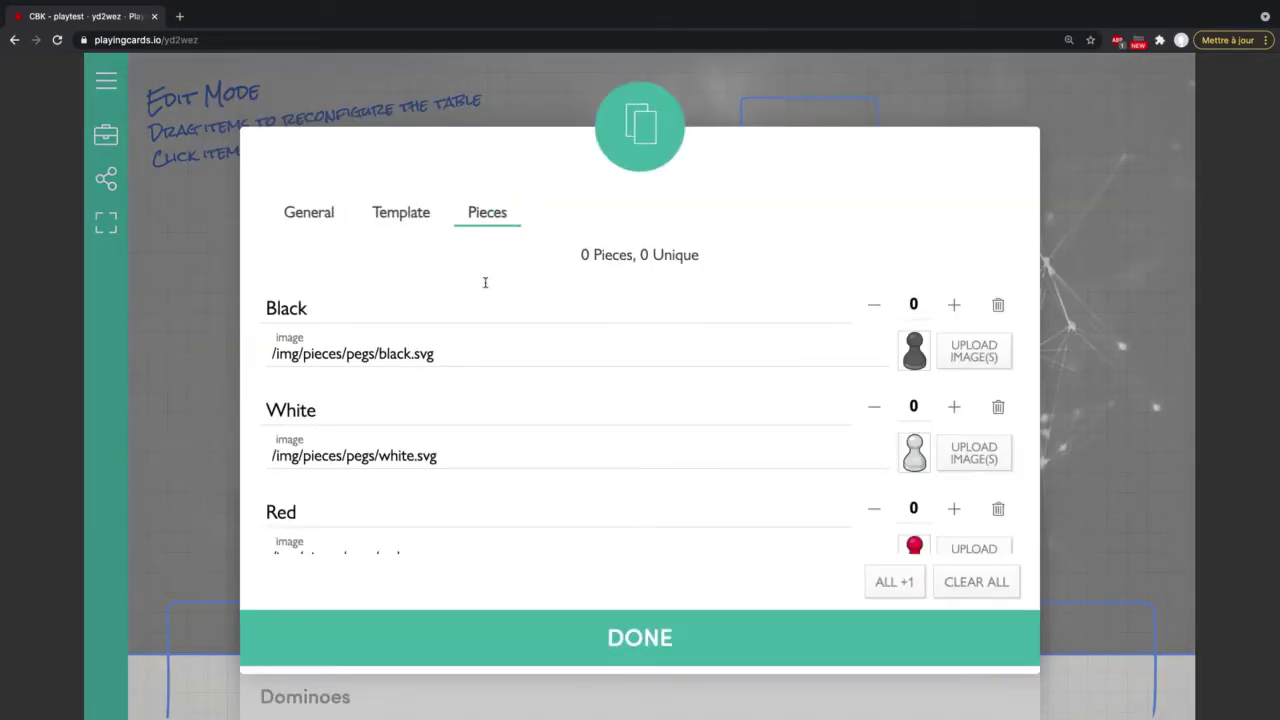
pyautogui.scroll(-1, 443, 296)
pyautogui.scroll(1, 443, 300)
pyautogui.click(954, 305)
pyautogui.click(954, 406)
pyautogui.scroll(-5, 954, 410)
pyautogui.click(954, 380)
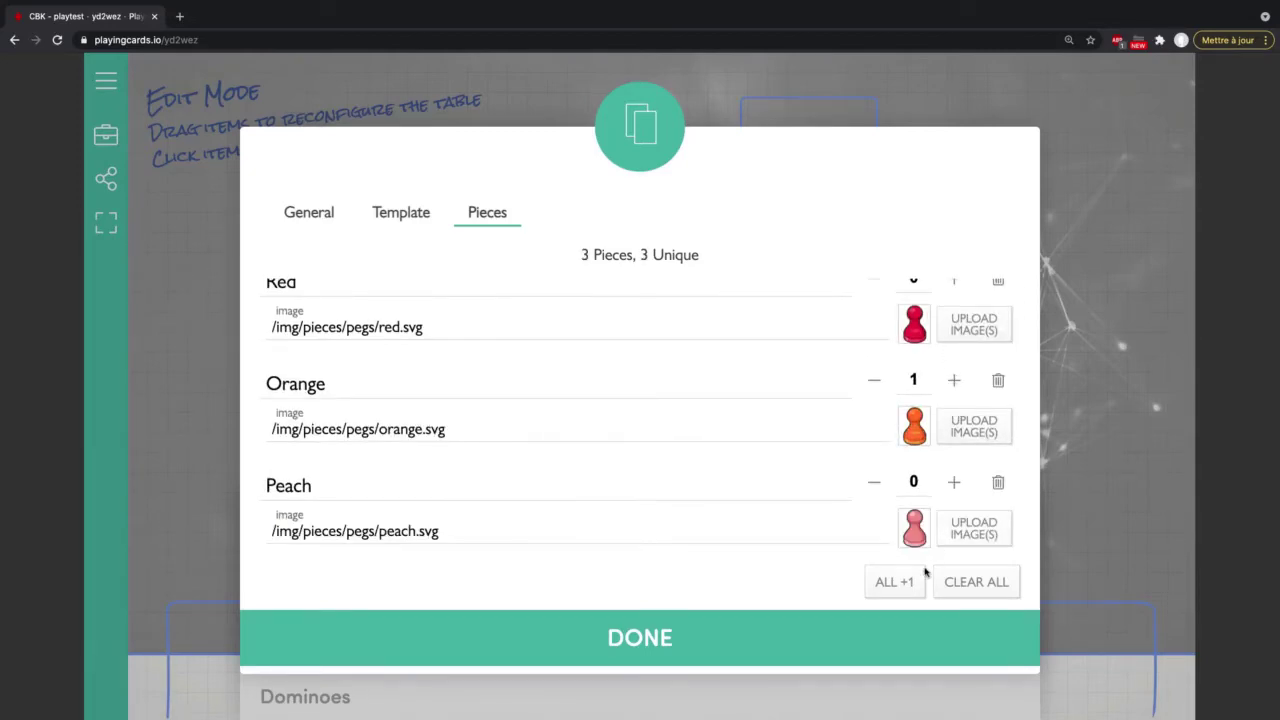
pyautogui.click(641, 637)
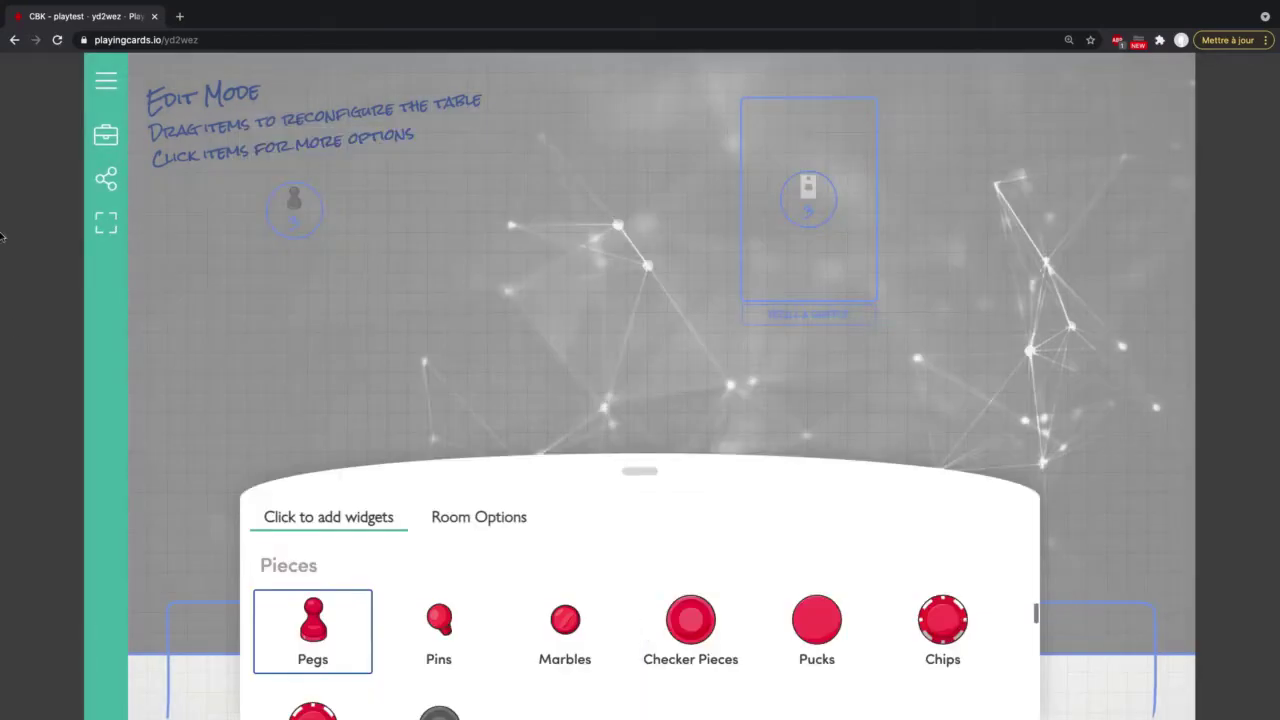
# Step: Exit Edit Mode and drag the orange, white and black pegs apart on the table
pyautogui.click(96, 143)
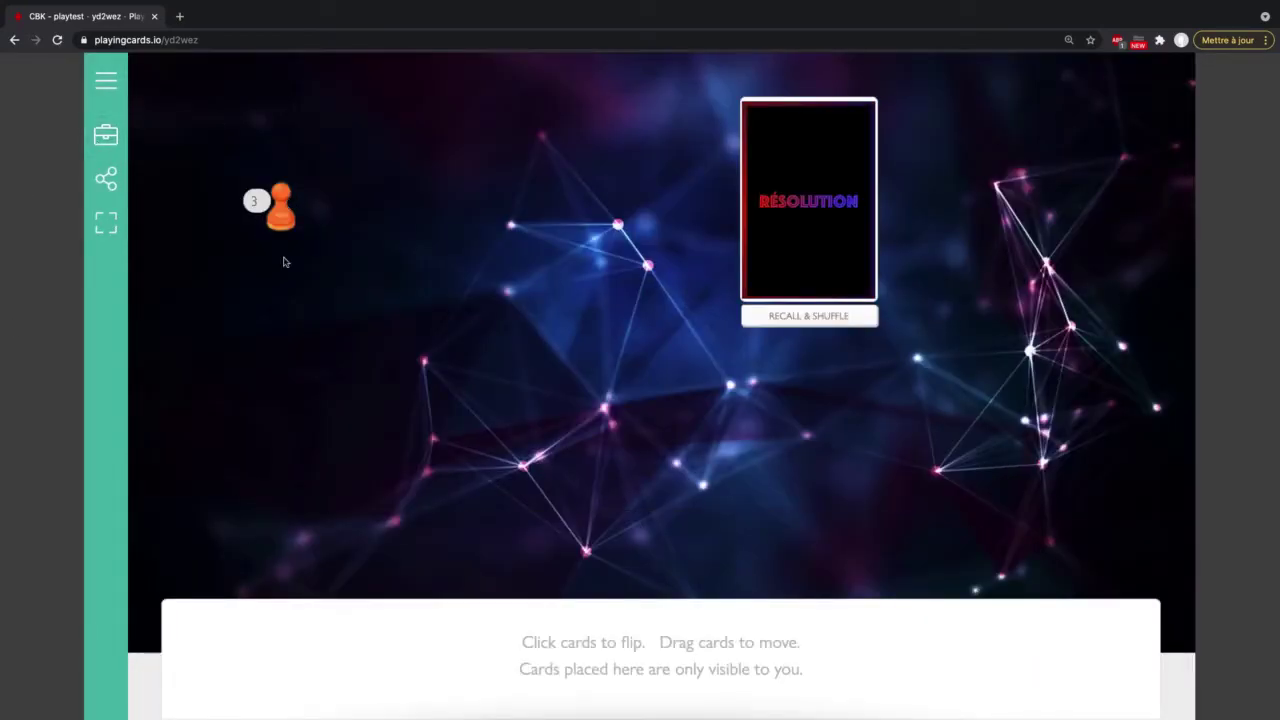
pyautogui.moveTo(281, 208); pyautogui.dragTo(288, 300)
pyautogui.moveTo(280, 210); pyautogui.dragTo(359, 150)
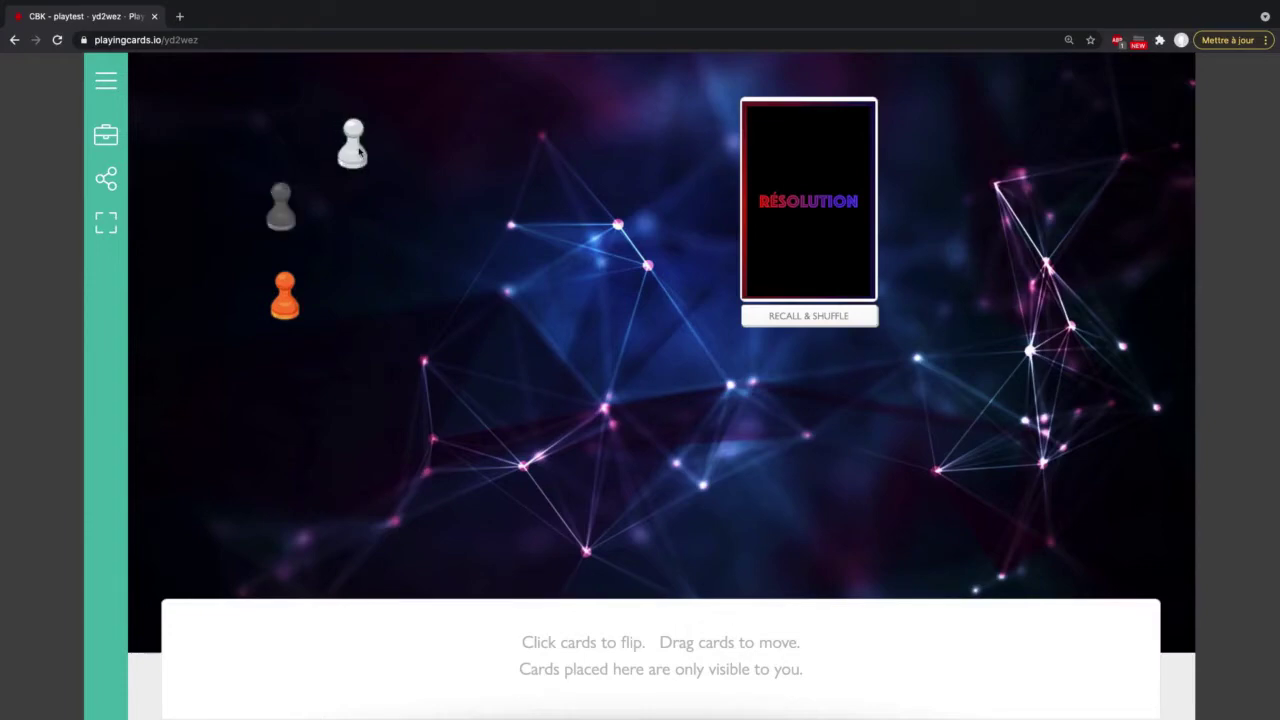
pyautogui.moveTo(286, 222); pyautogui.dragTo(432, 278)
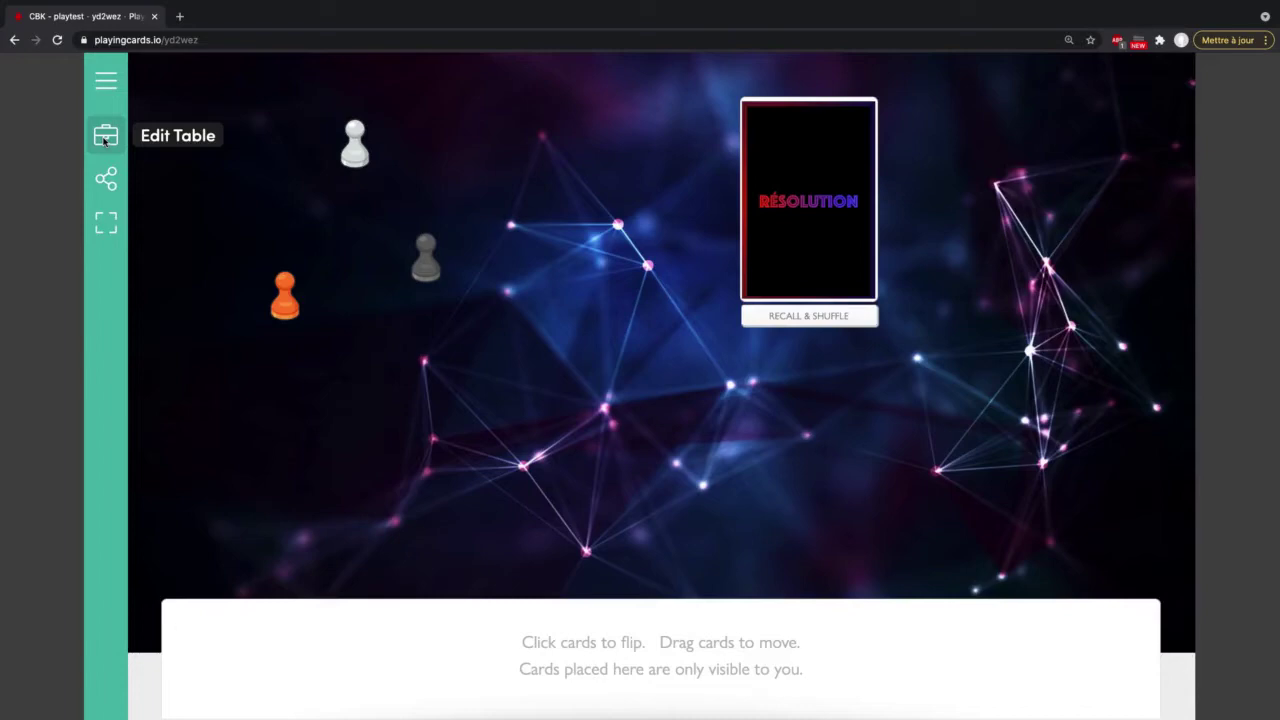
# Step: Add a Custom Pieces Collection from the expanded widget panel and give it a new piece type
pyautogui.click(105, 135)
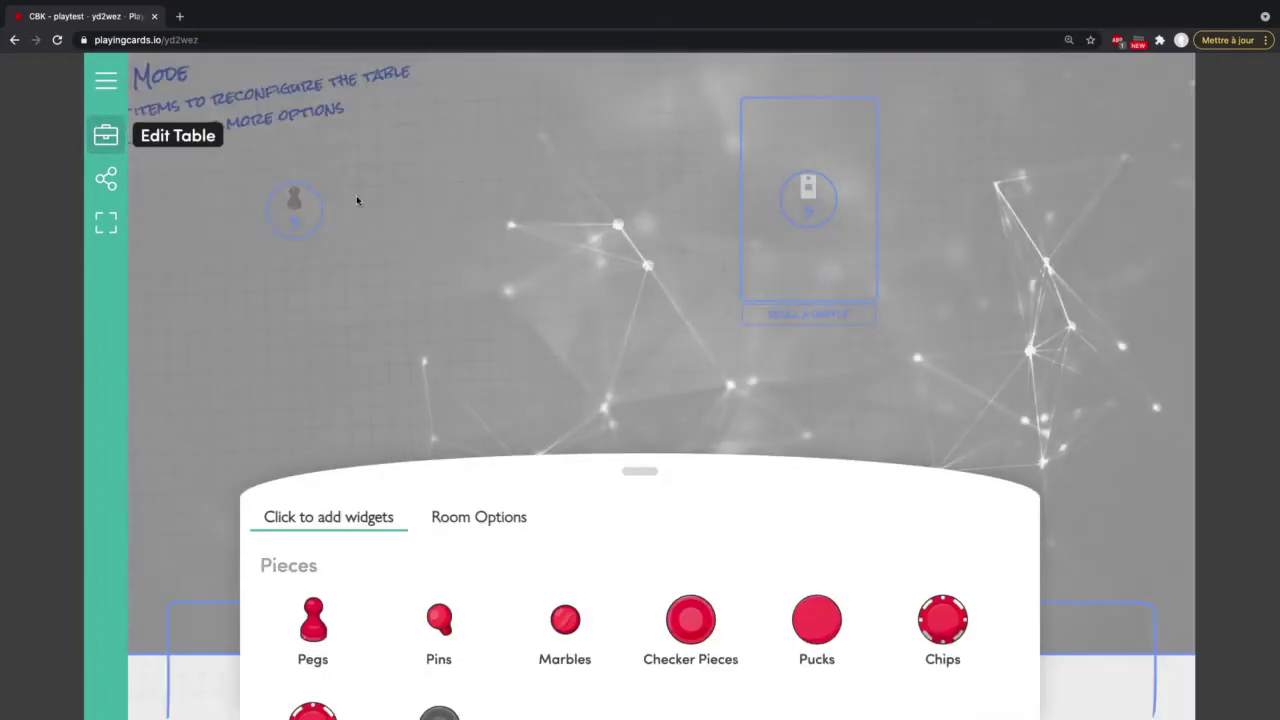
pyautogui.moveTo(645, 474); pyautogui.dragTo(637, 231)
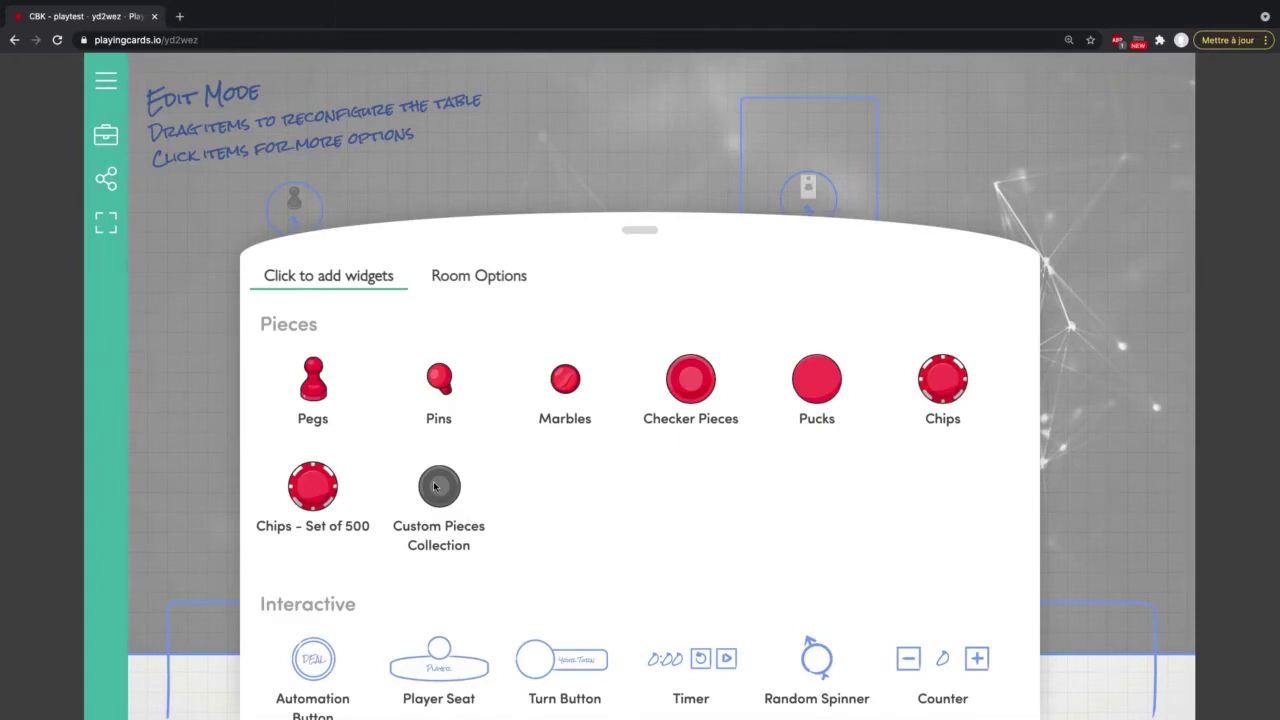
pyautogui.click(437, 486)
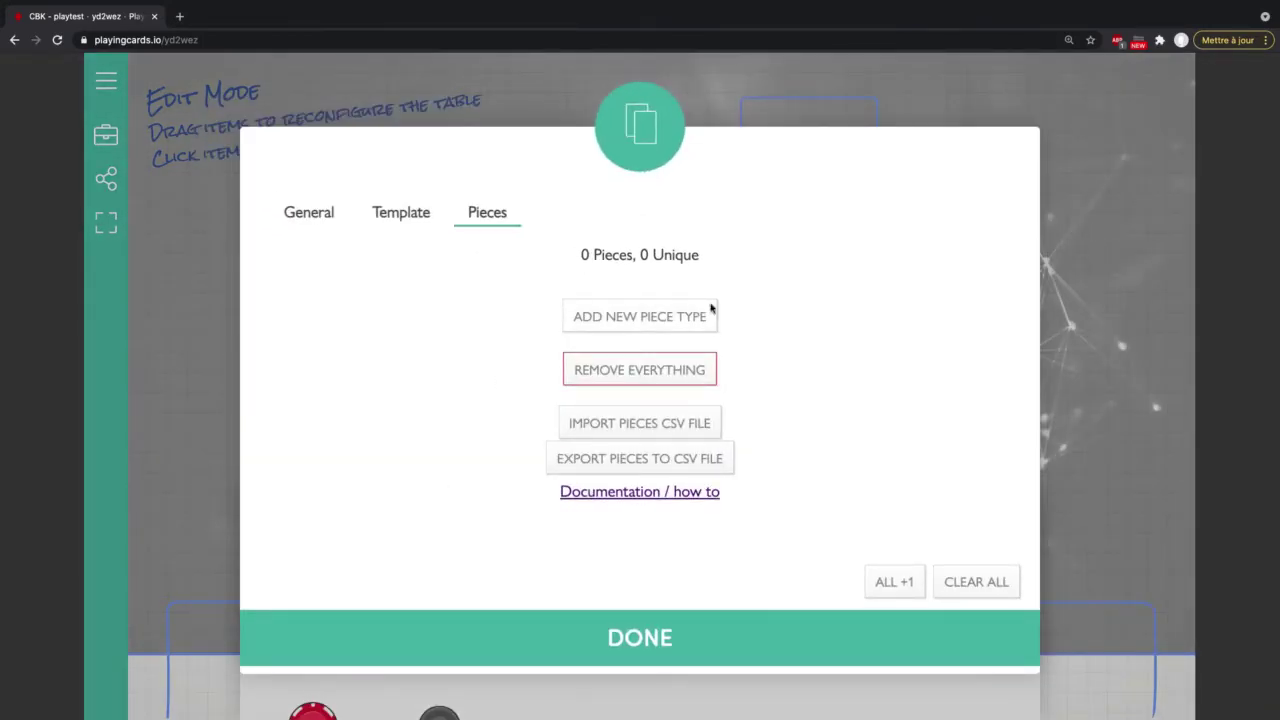
pyautogui.click(628, 315)
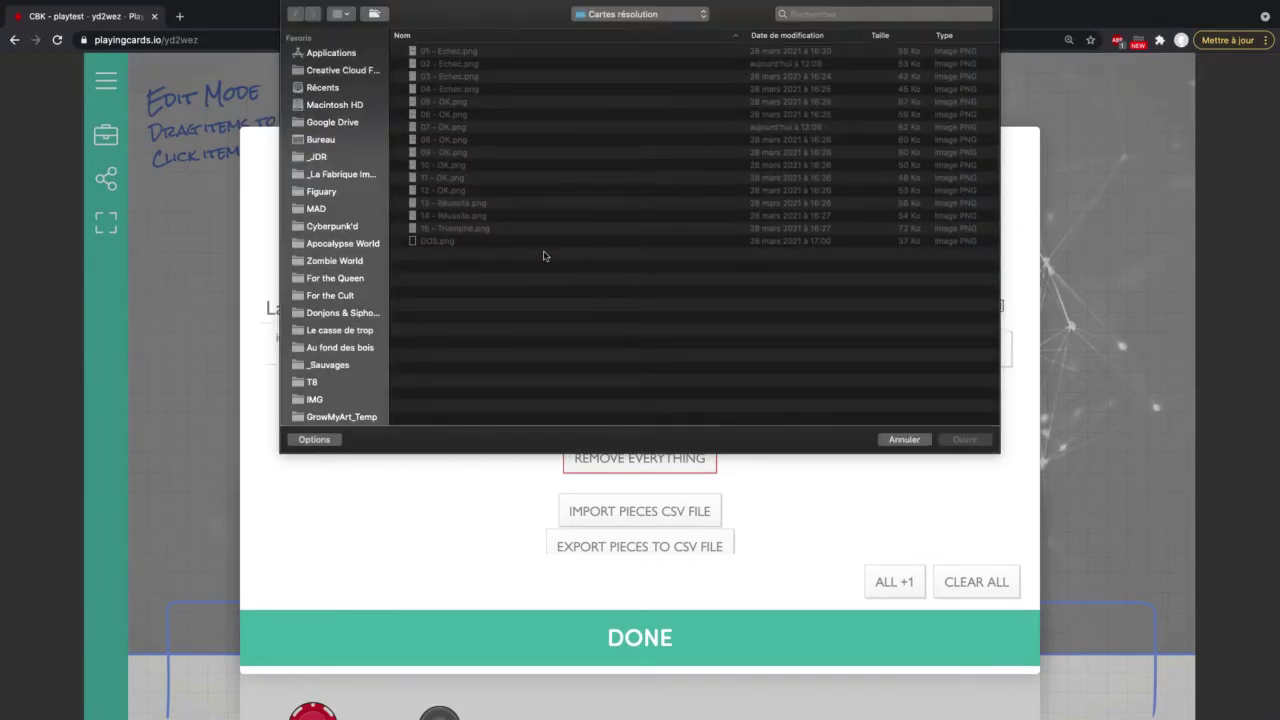
# Step: Browse to MAD, the project folder, then Faces des cartes, and upload token_marque.png
pyautogui.click(648, 15)
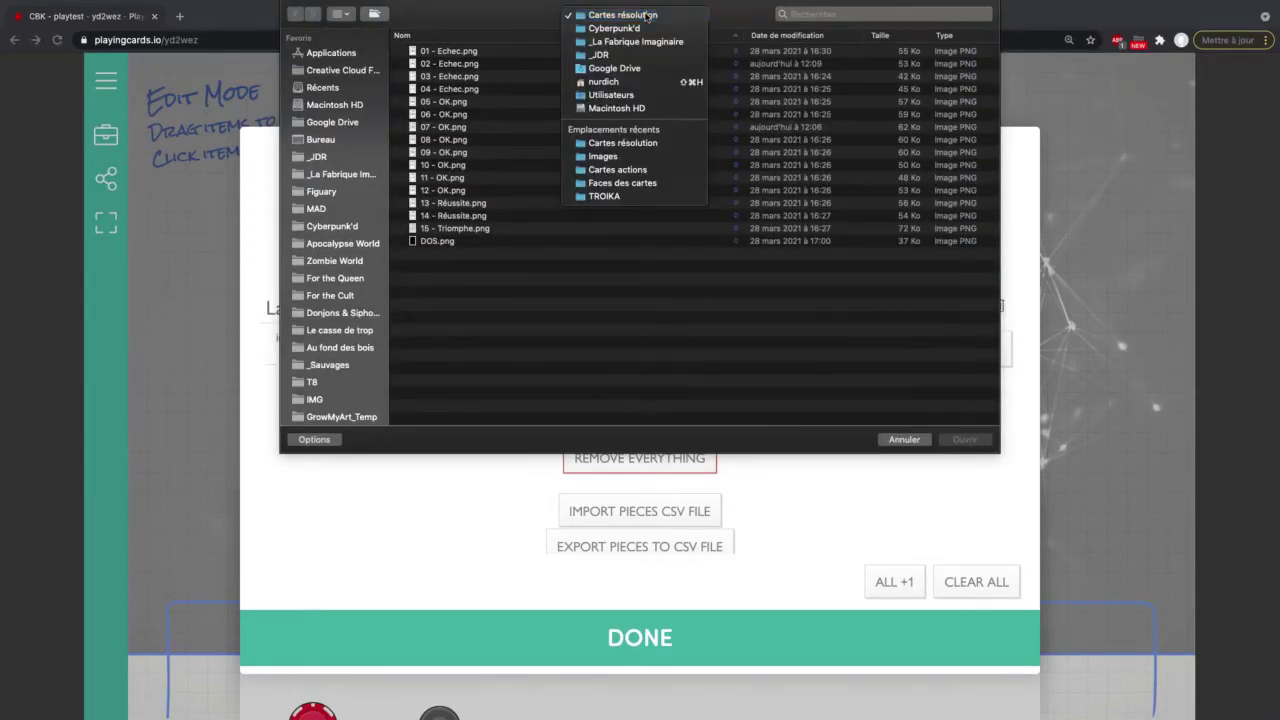
pyautogui.click(648, 15)
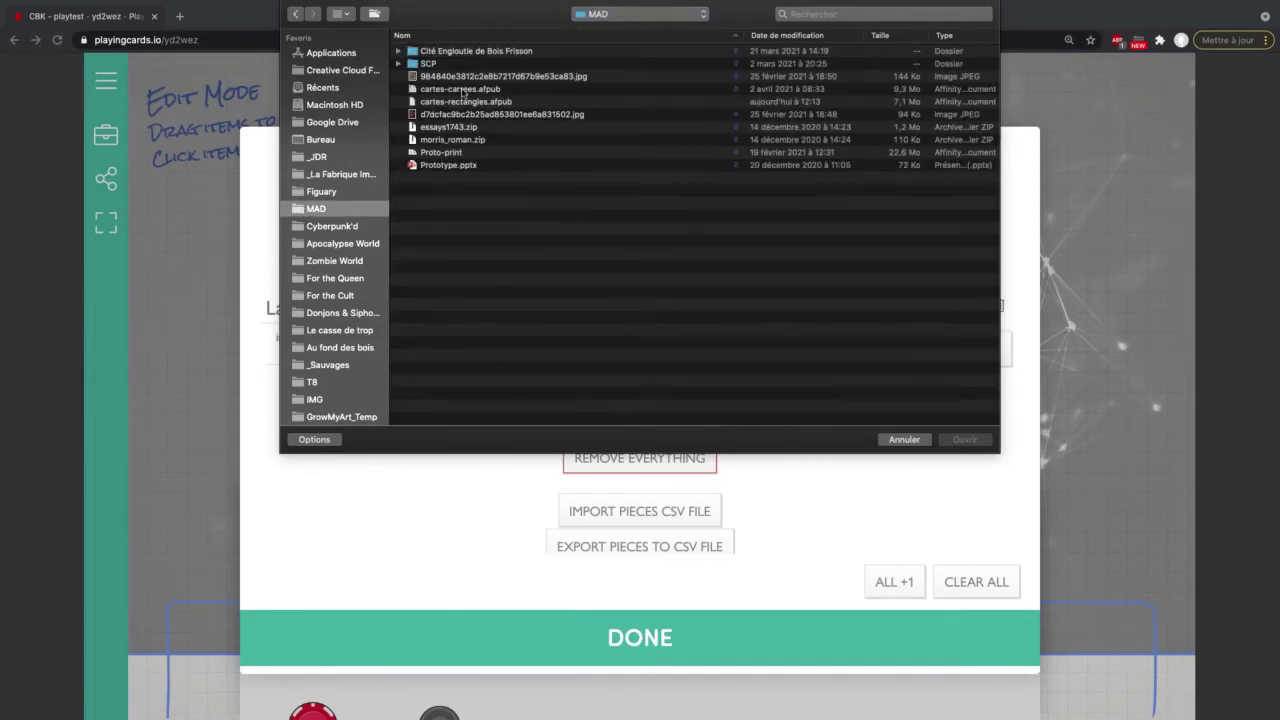
pyautogui.doubleClick(497, 51)
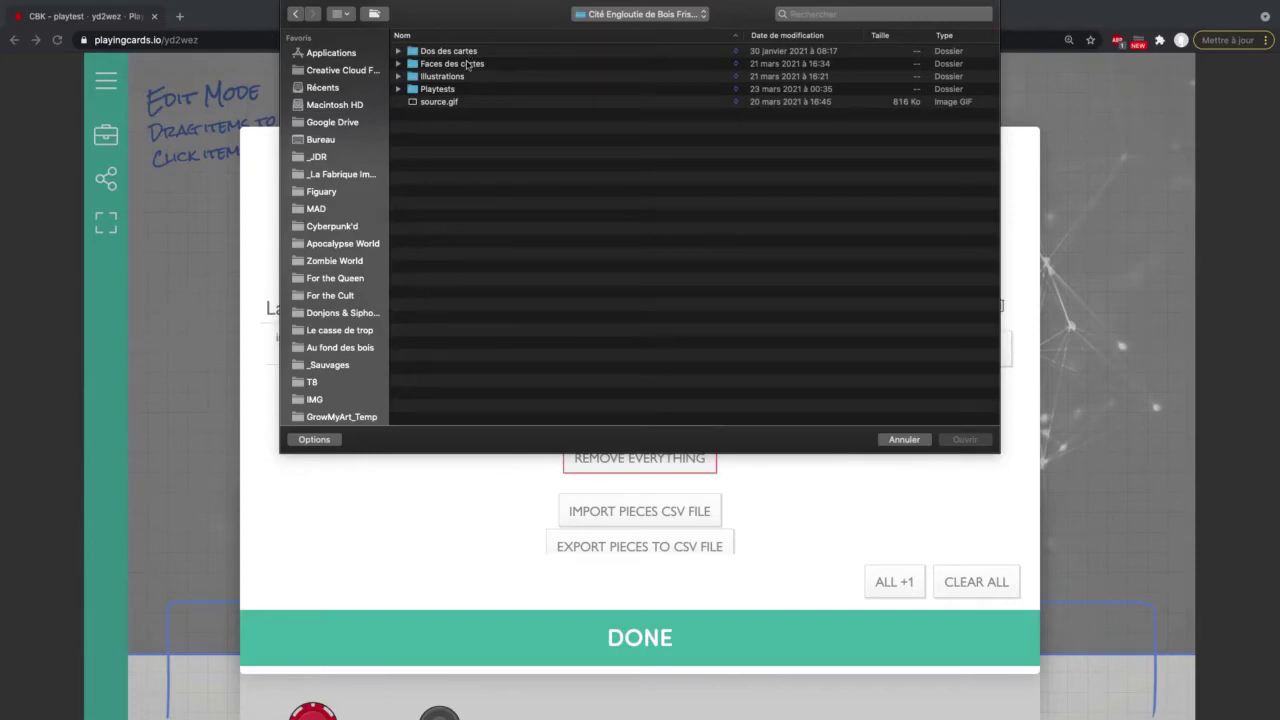
pyautogui.doubleClick(466, 64)
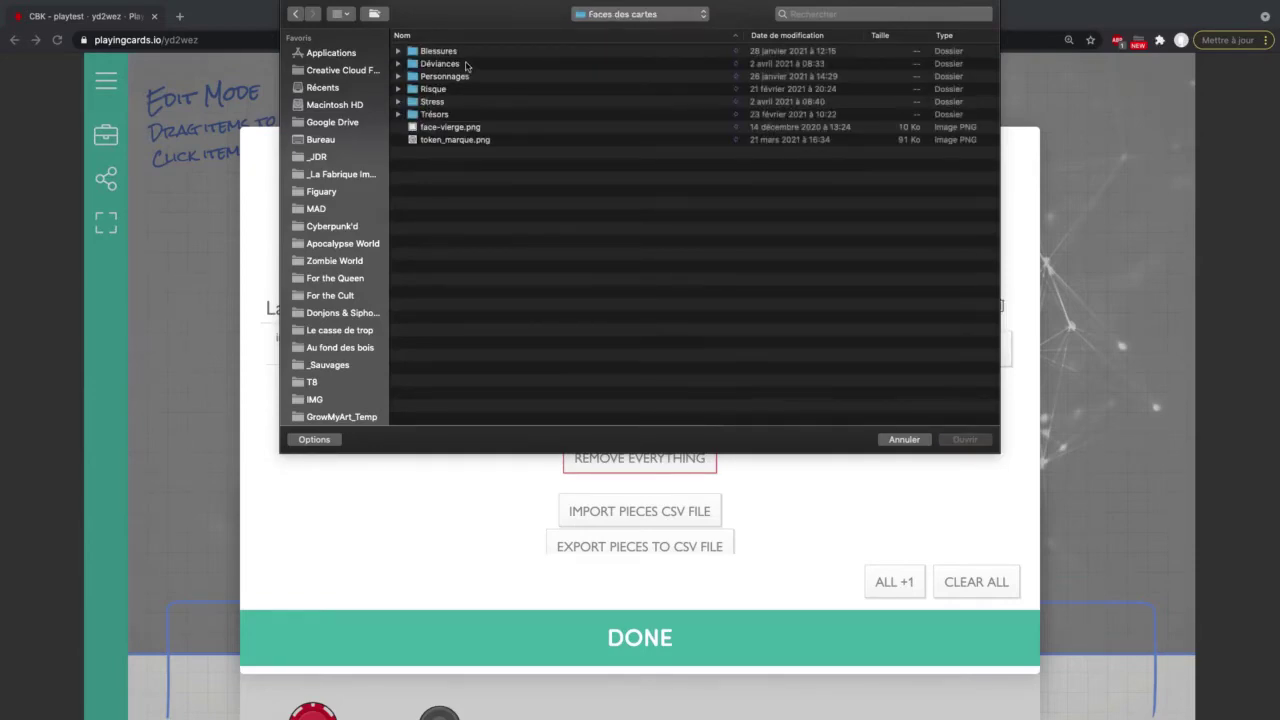
pyautogui.click(455, 142)
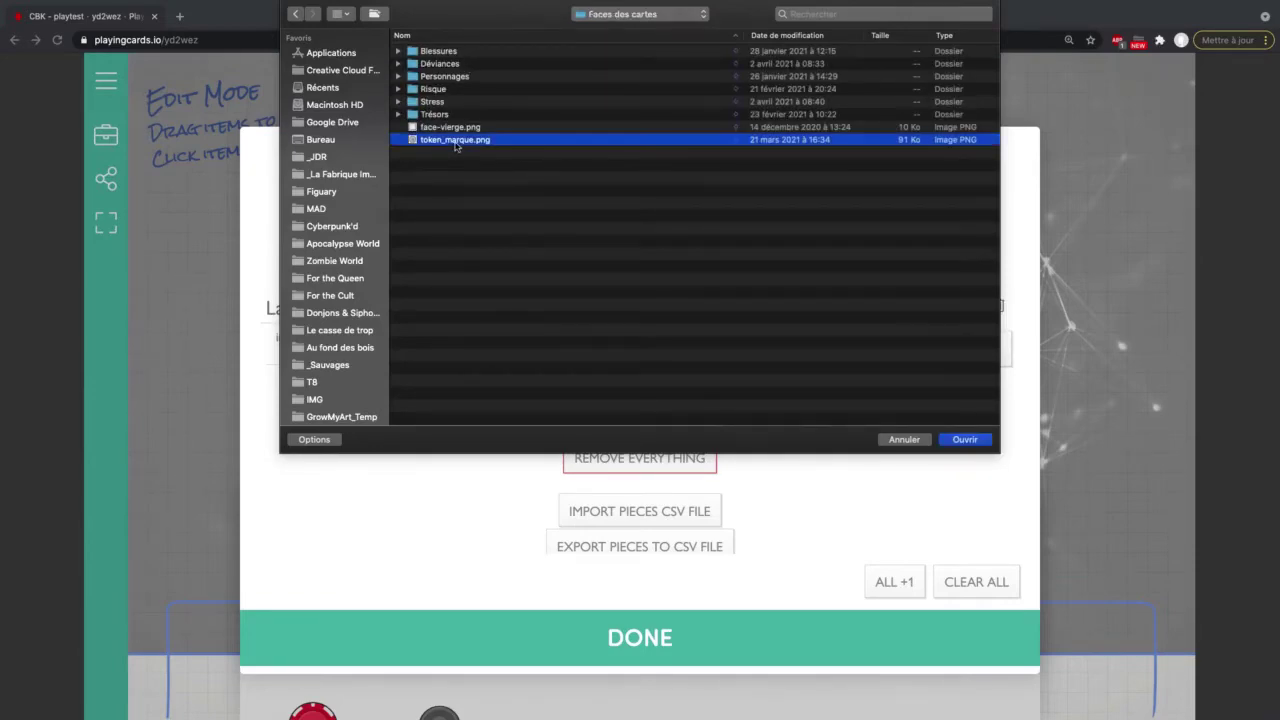
pyautogui.click(961, 441)
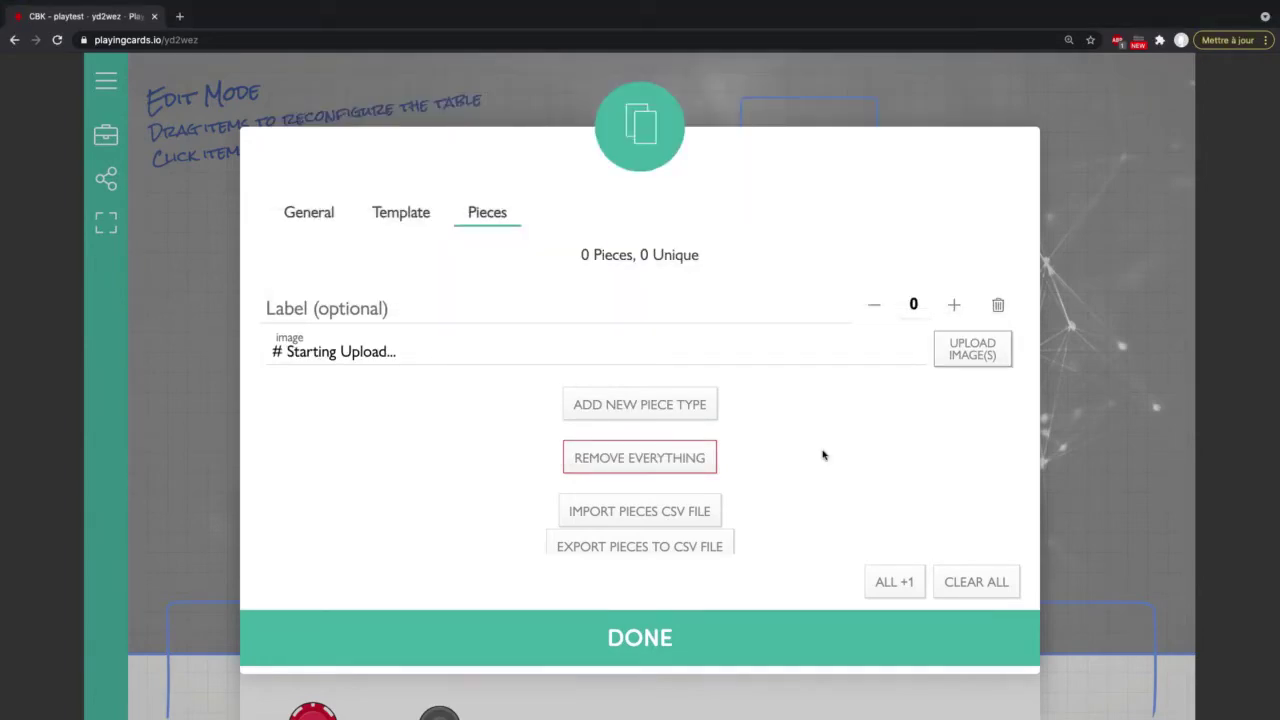
# Step: Raise the skull-token collection's piece count to 9 and confirm it
pyautogui.click(955, 306)
pyautogui.click(955, 306)
pyautogui.click(955, 306)
pyautogui.click(955, 306)
pyautogui.click(955, 306)
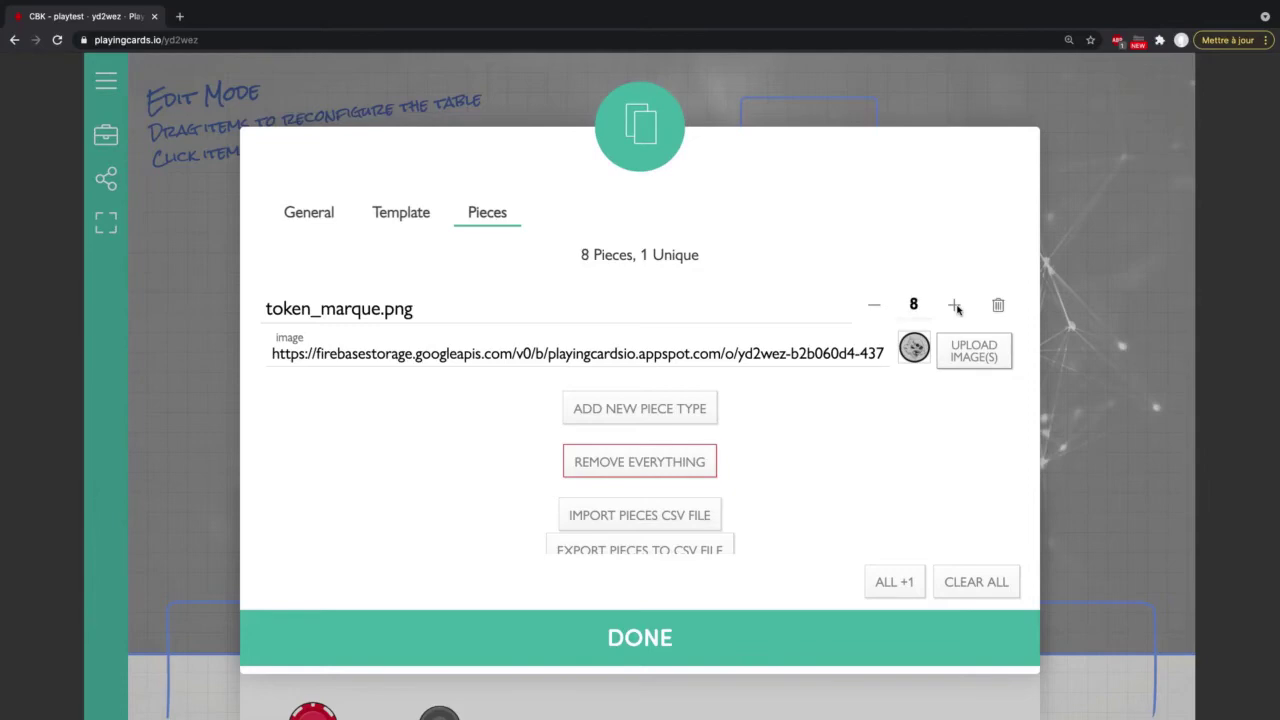
pyautogui.click(955, 306)
pyautogui.click(631, 638)
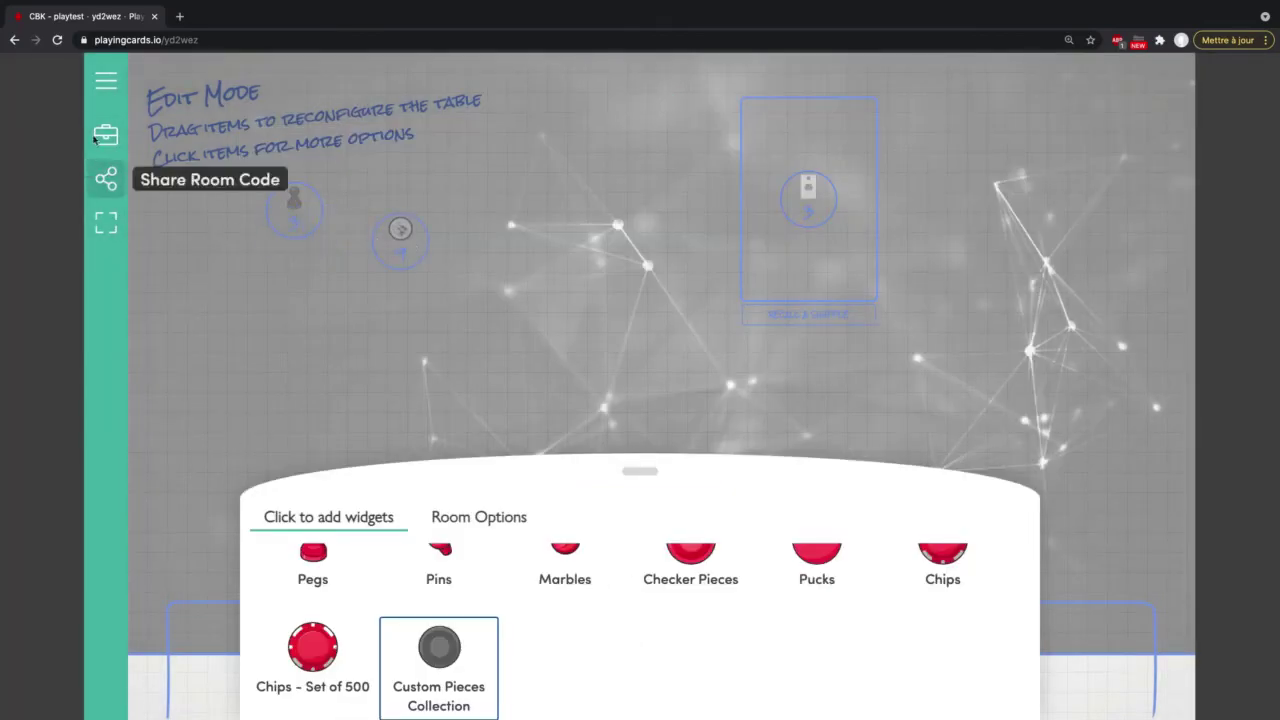
# Step: Leave edit mode and pull three skull tokens off the stack onto the table
pyautogui.click(106, 135)
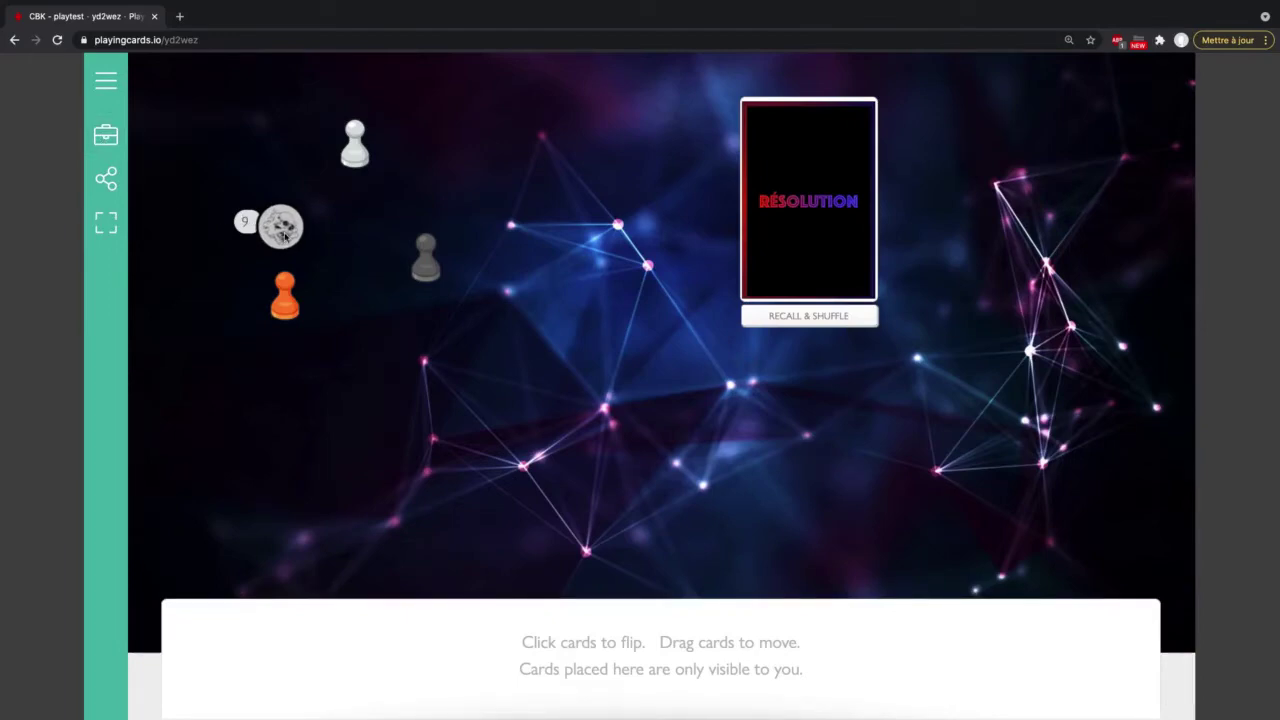
pyautogui.moveTo(281, 226); pyautogui.dragTo(416, 324)
pyautogui.moveTo(295, 238); pyautogui.dragTo(522, 283)
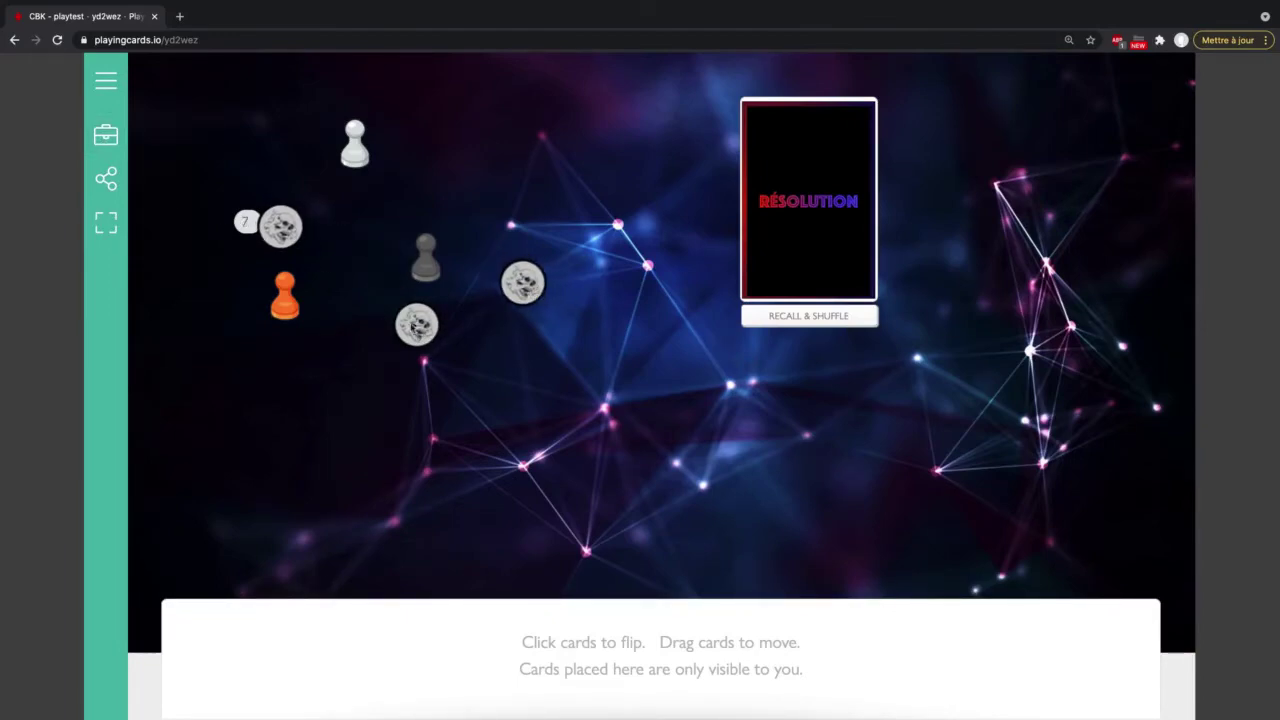
pyautogui.moveTo(280, 229); pyautogui.dragTo(336, 381)
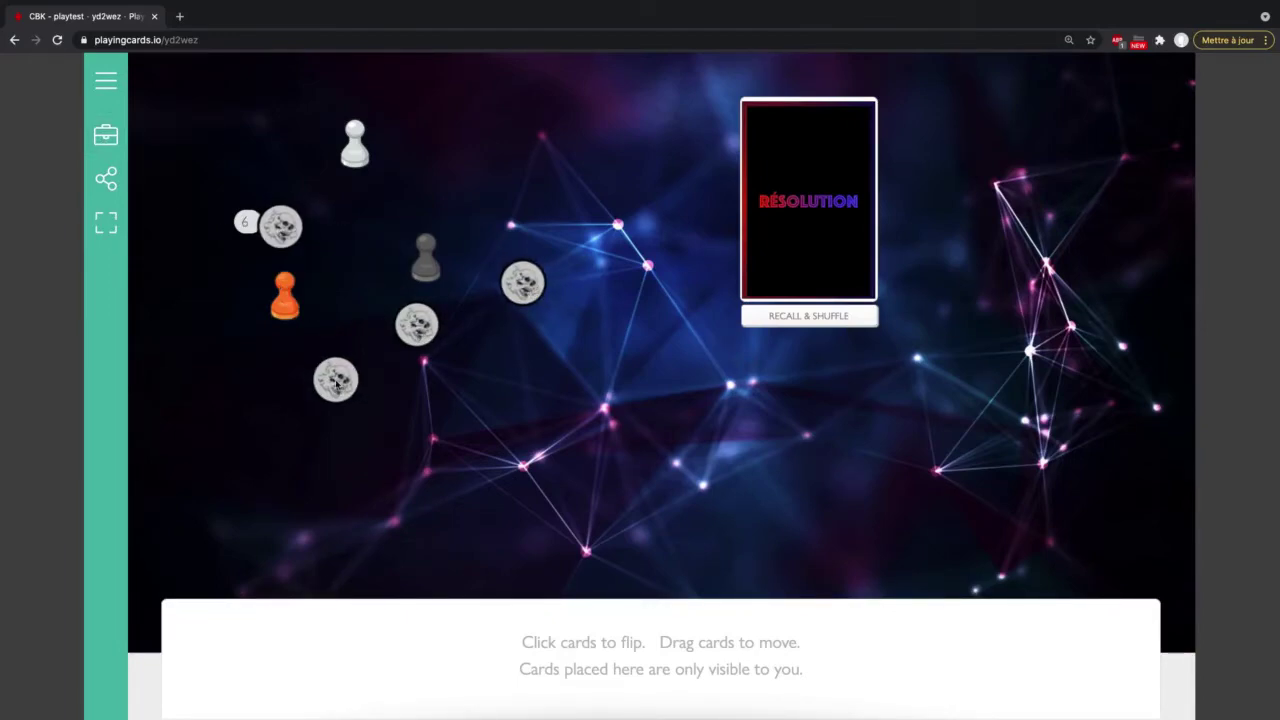
# Step: Check the token collection's options in edit mode, then return to play view
pyautogui.click(104, 137)
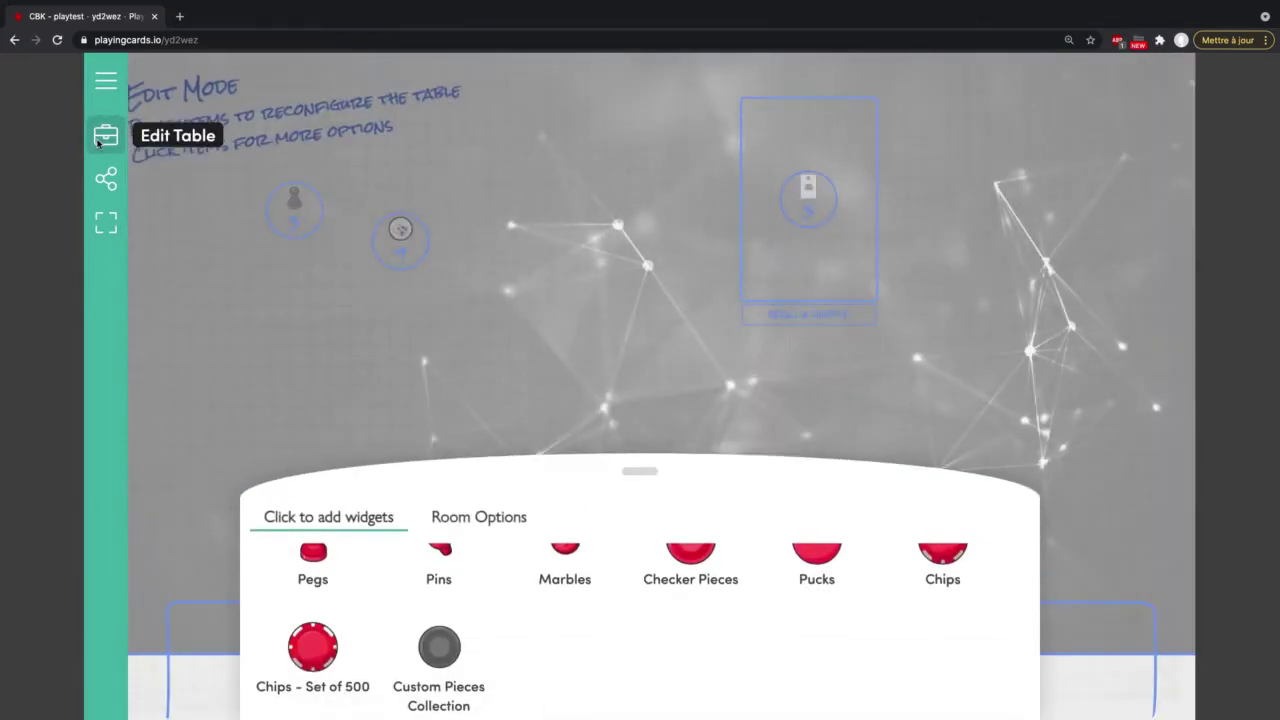
pyautogui.click(404, 230)
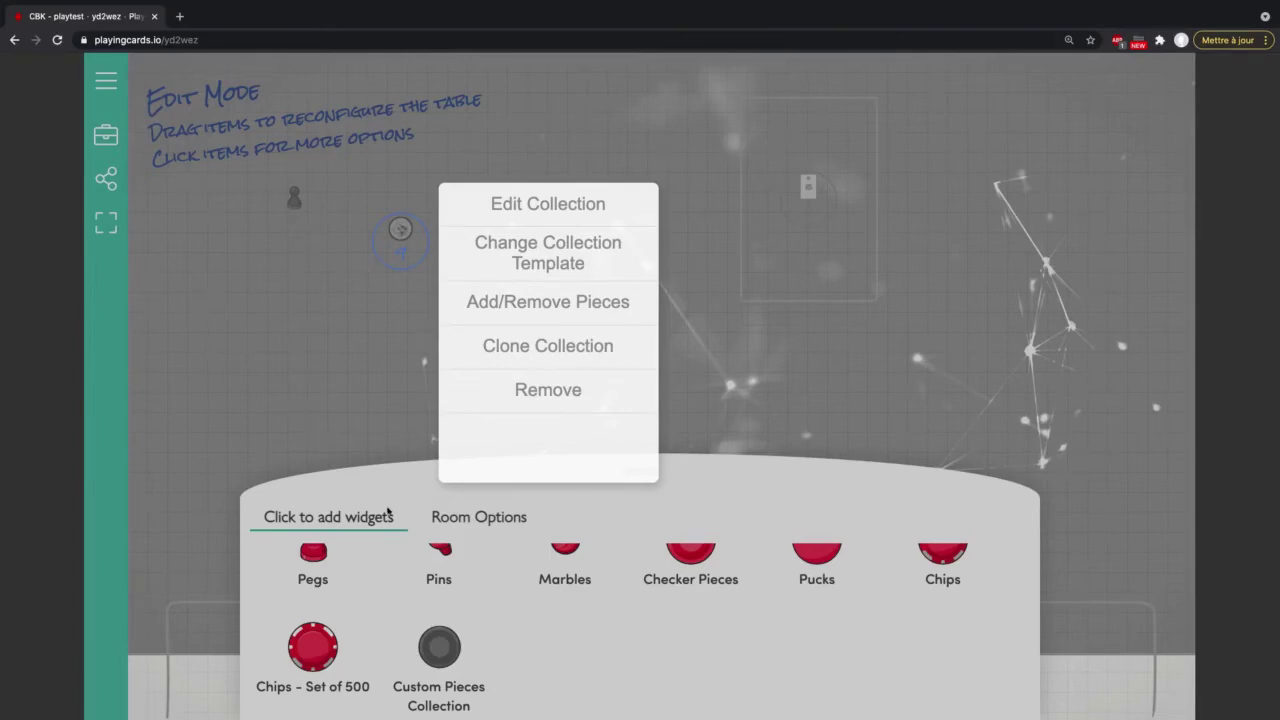
pyautogui.click(394, 472)
pyautogui.scroll(10, 466, 594)
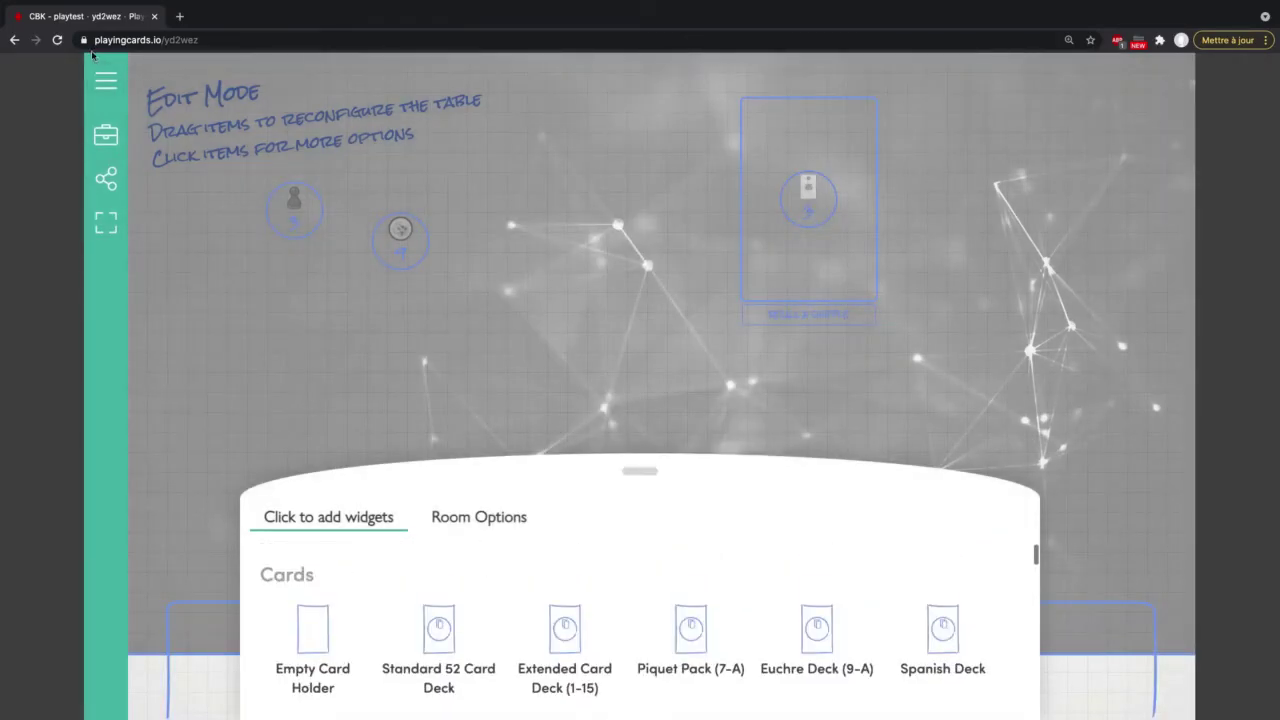
pyautogui.click(103, 134)
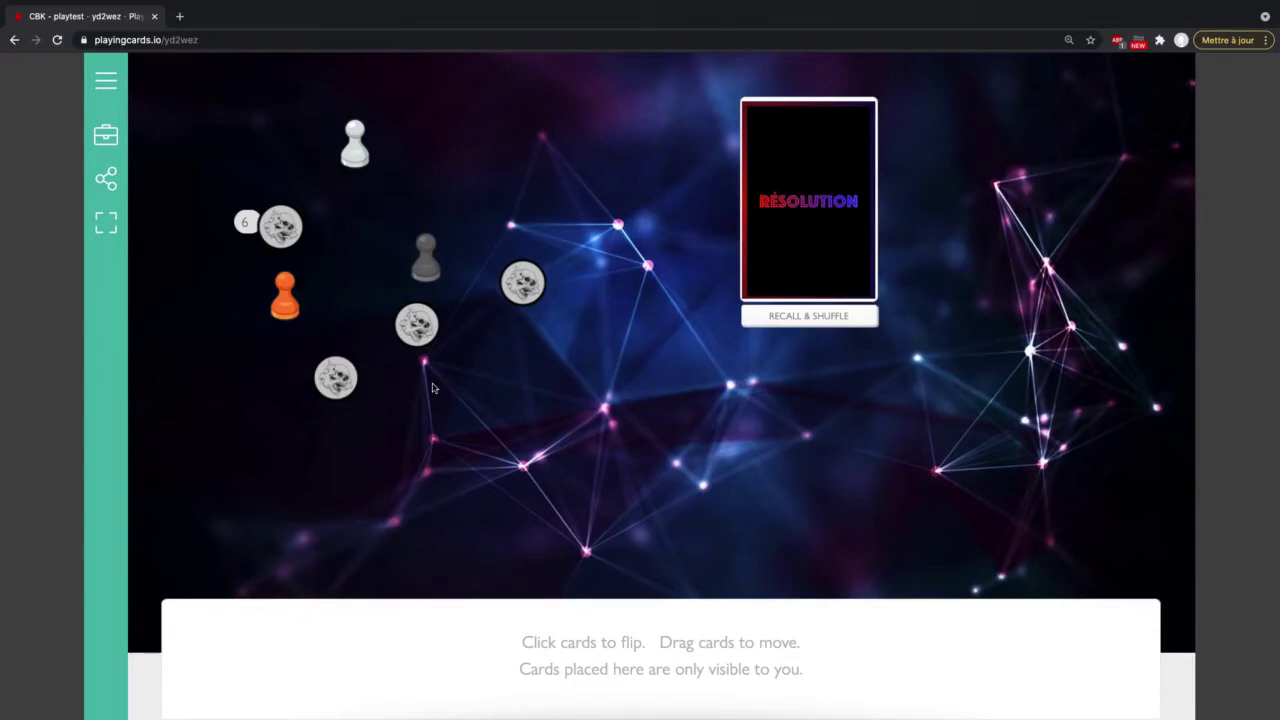
# Step: Re-enter edit mode and browse the widget catalogue to the card deck widgets
pyautogui.click(106, 135)
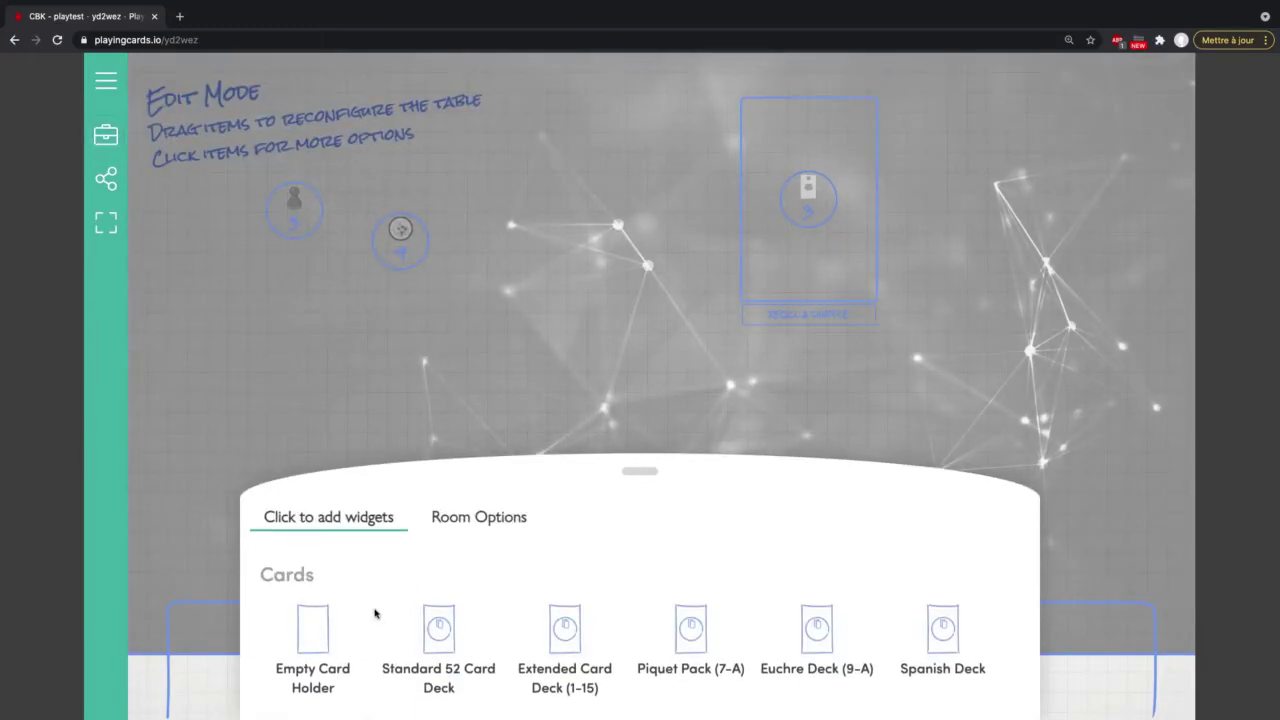
pyautogui.scroll(-2, 374, 612)
pyautogui.scroll(1, 374, 612)
# Step: Add an Empty Card Holder and a Custom Card Deck to the table
pyautogui.click(333, 603)
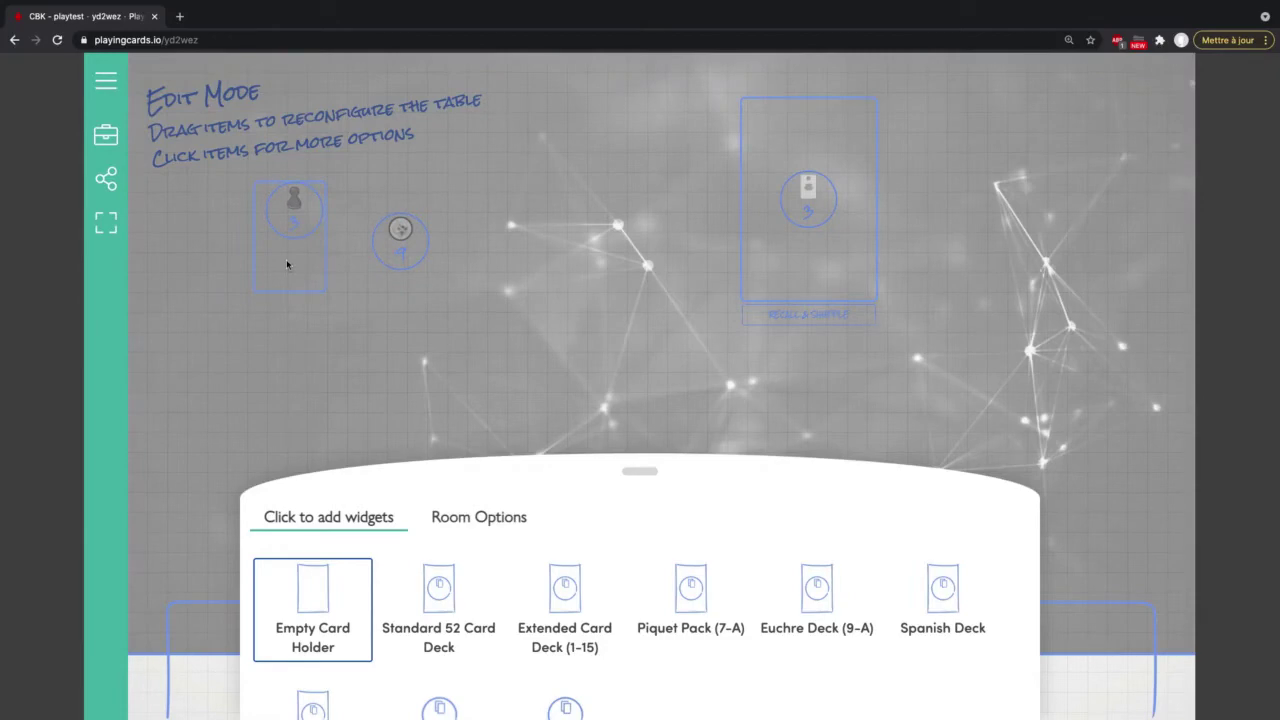
pyautogui.scroll(-1, 557, 603)
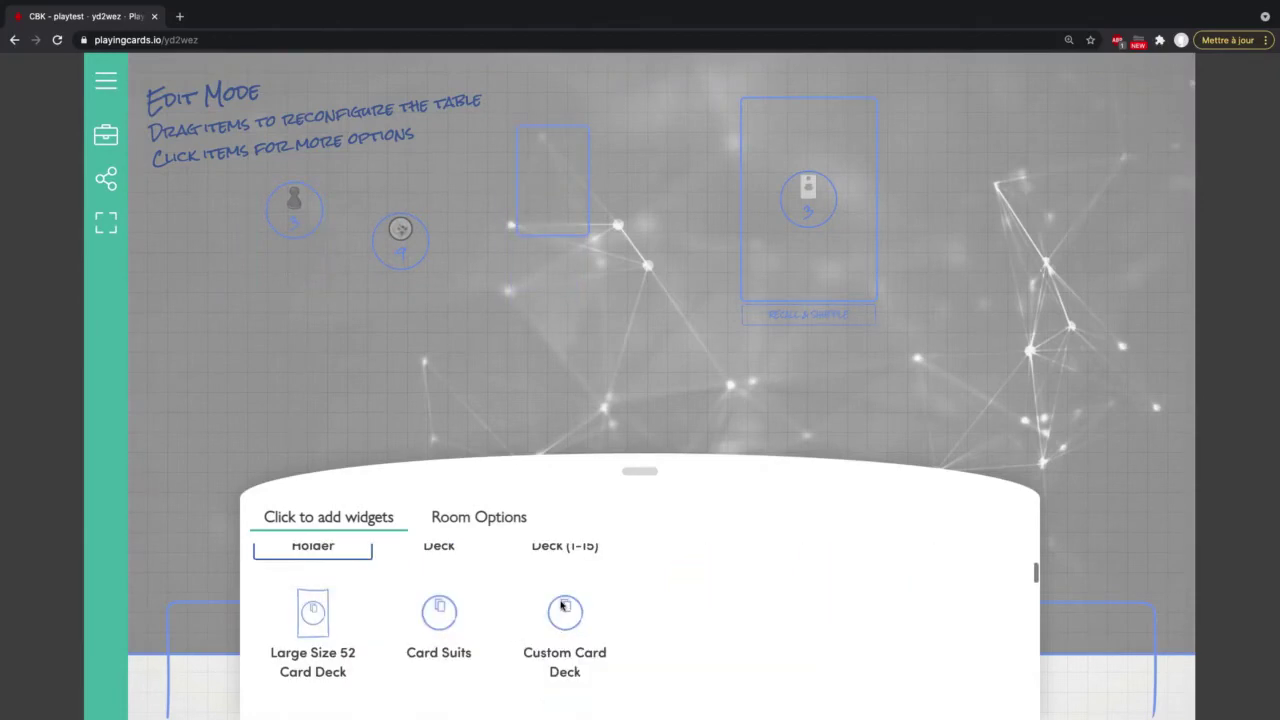
pyautogui.click(567, 611)
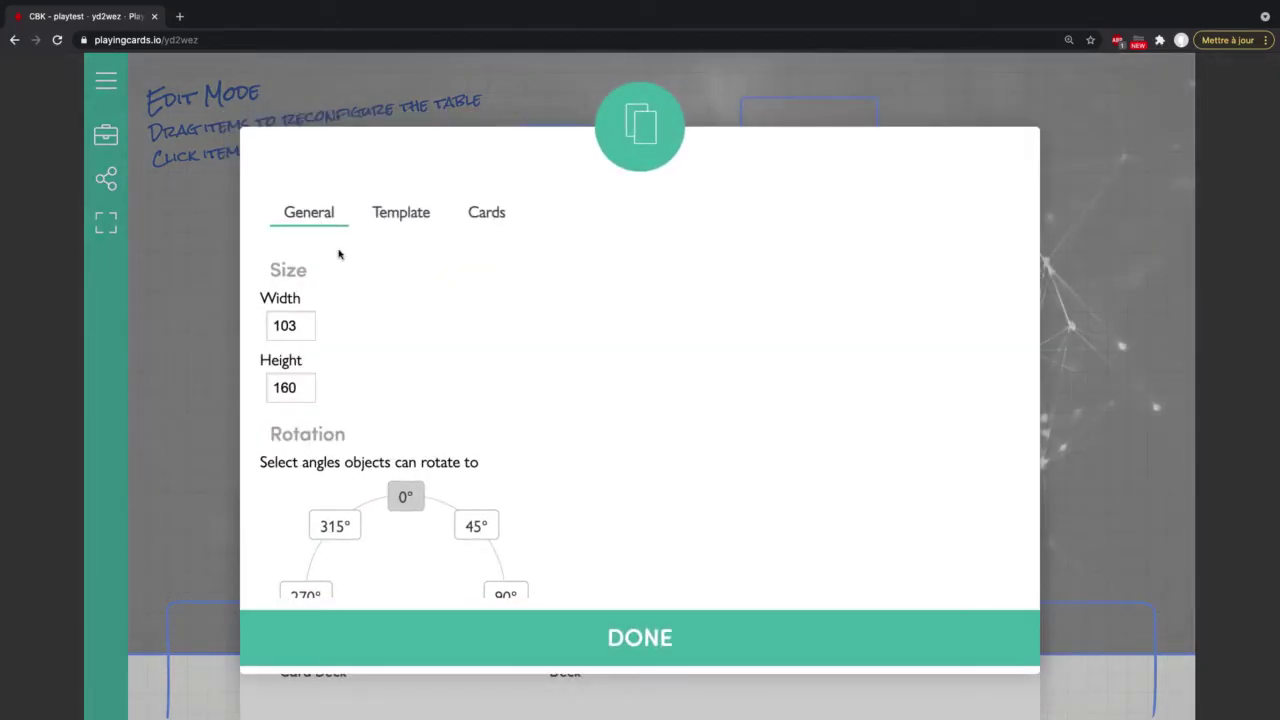
# Step: Set the custom deck's card width and height to 100 and open the card design editor
pyautogui.click(300, 326)
pyautogui.hotkey('ctrl', 'a')
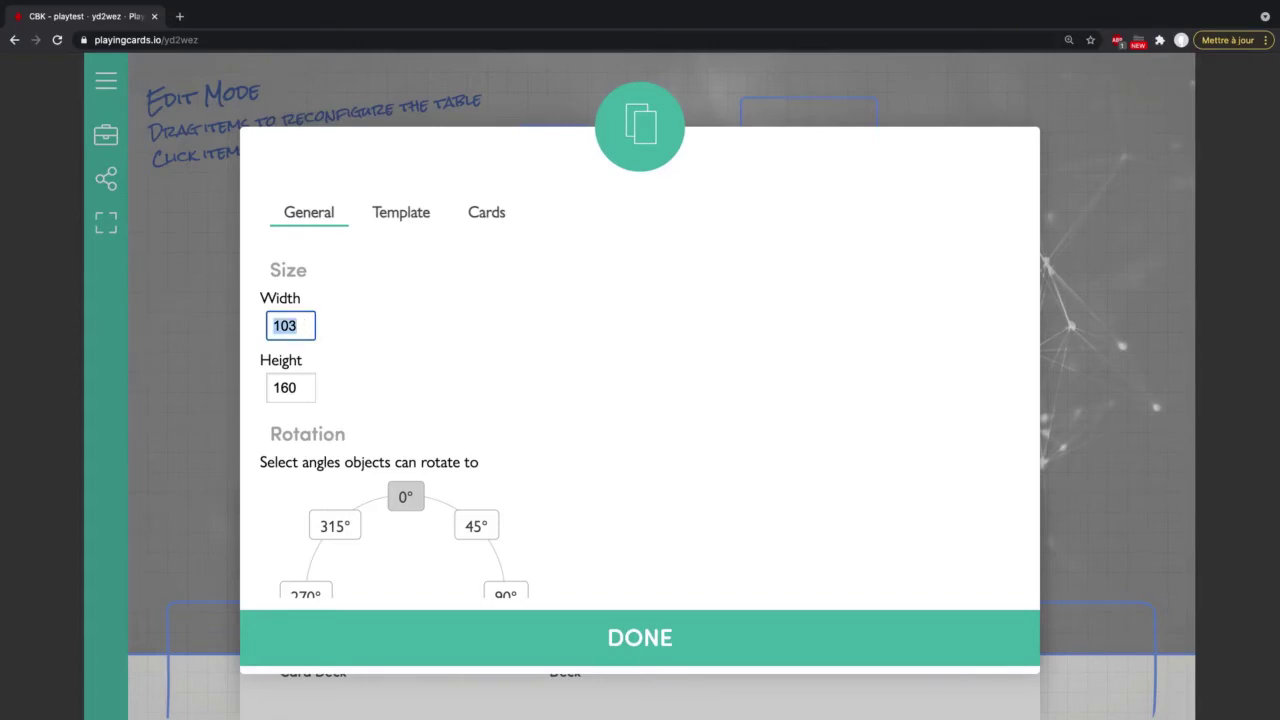
pyautogui.write('100')
pyautogui.press('Tab')
pyautogui.write('100')
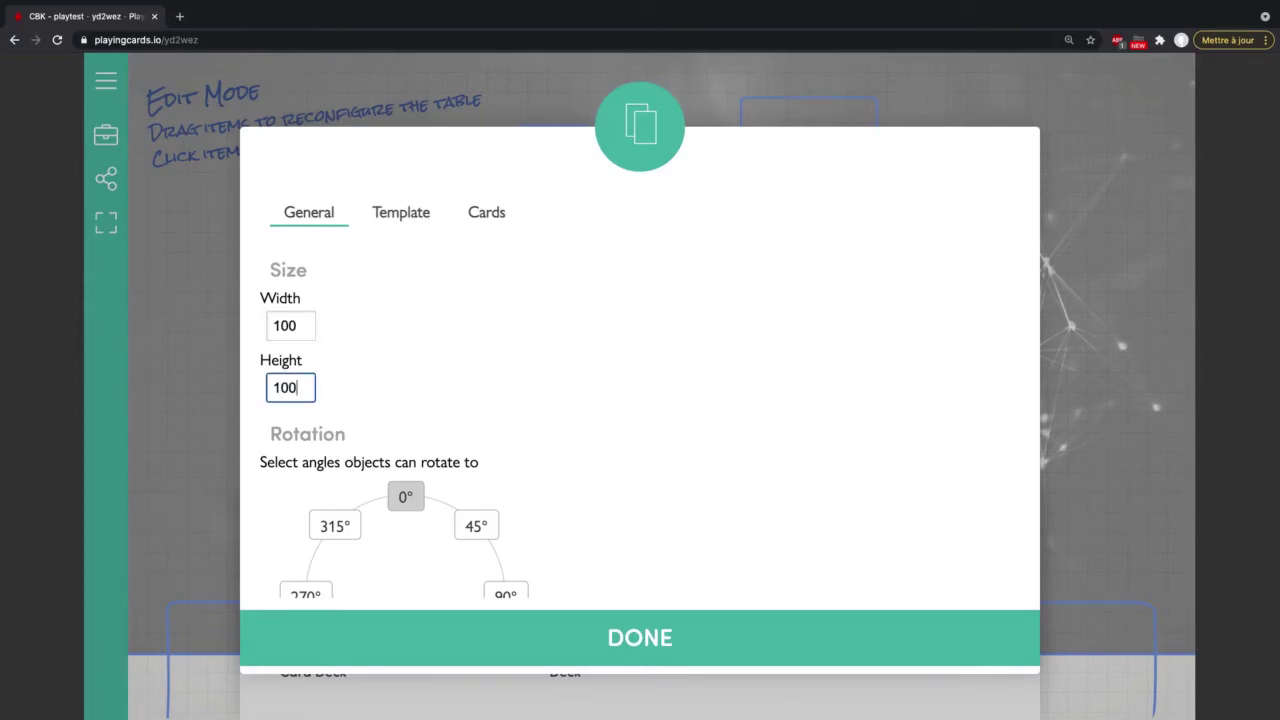
pyautogui.rightClick(488, 284)
pyautogui.click(417, 216)
pyautogui.click(414, 216)
# Step: Make the card back borderless with square, non-rounded corners
pyautogui.click(413, 257)
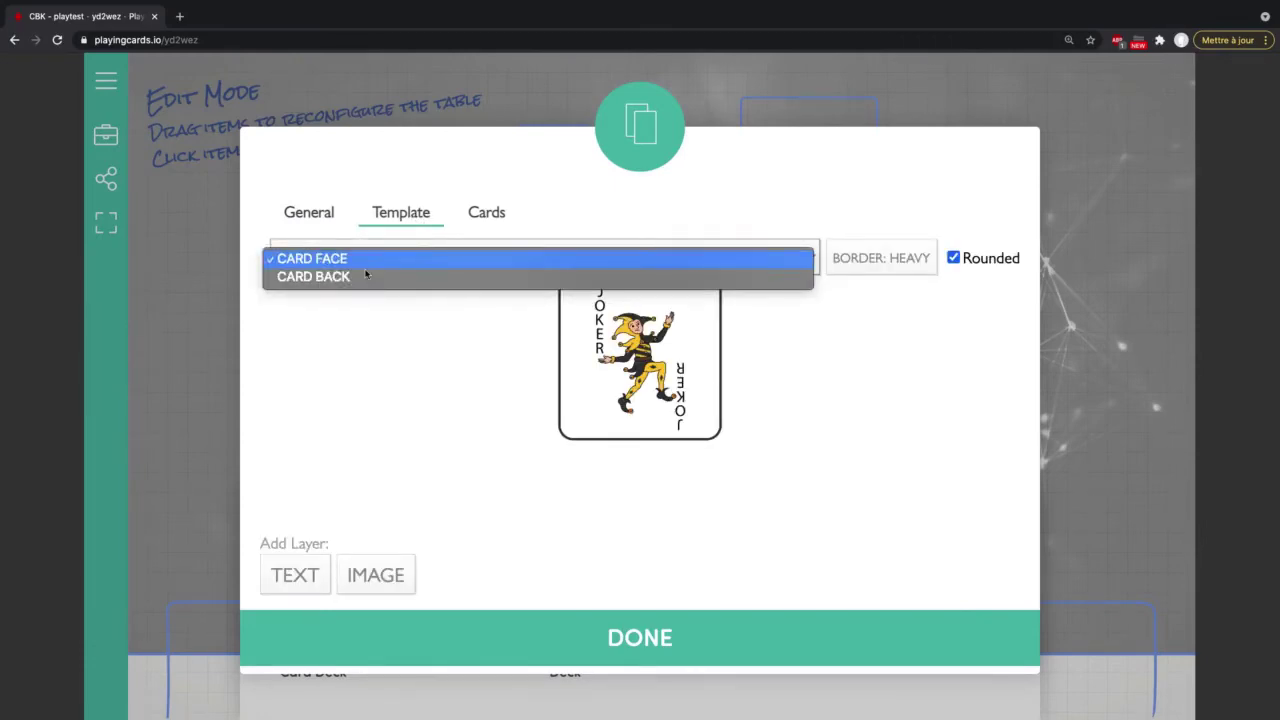
pyautogui.click(361, 278)
pyautogui.click(910, 262)
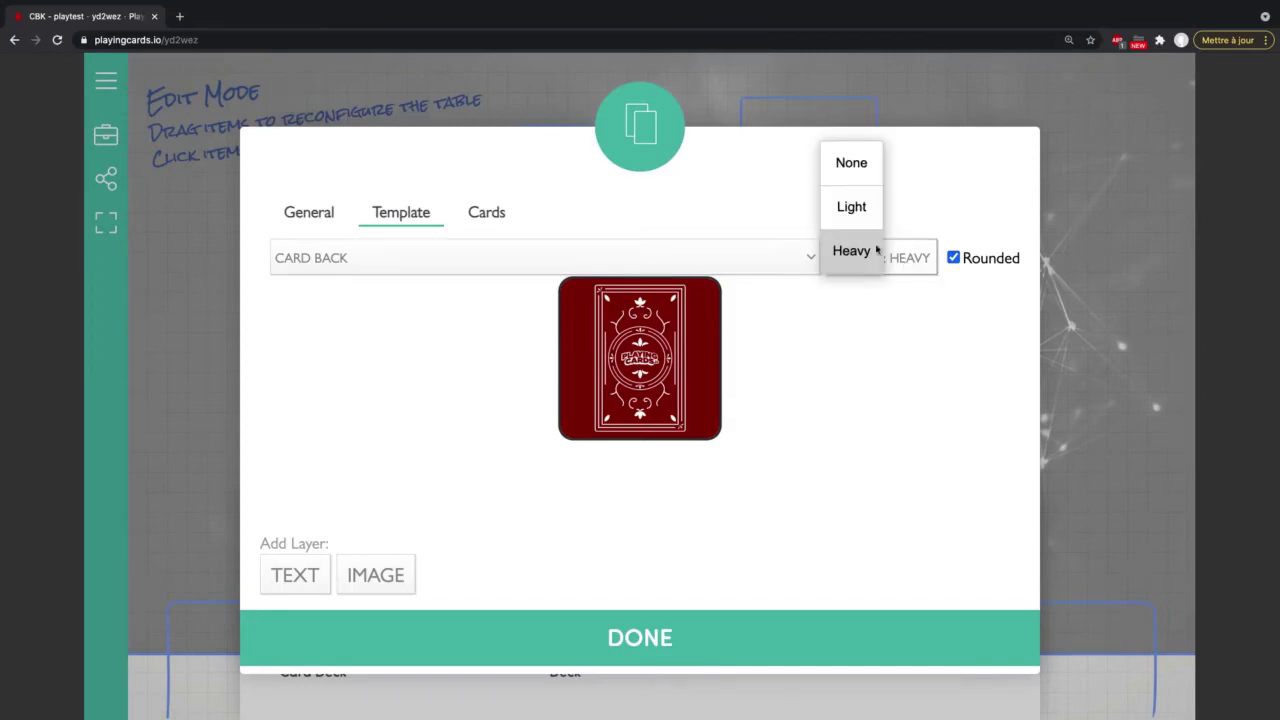
pyautogui.click(852, 164)
pyautogui.click(953, 257)
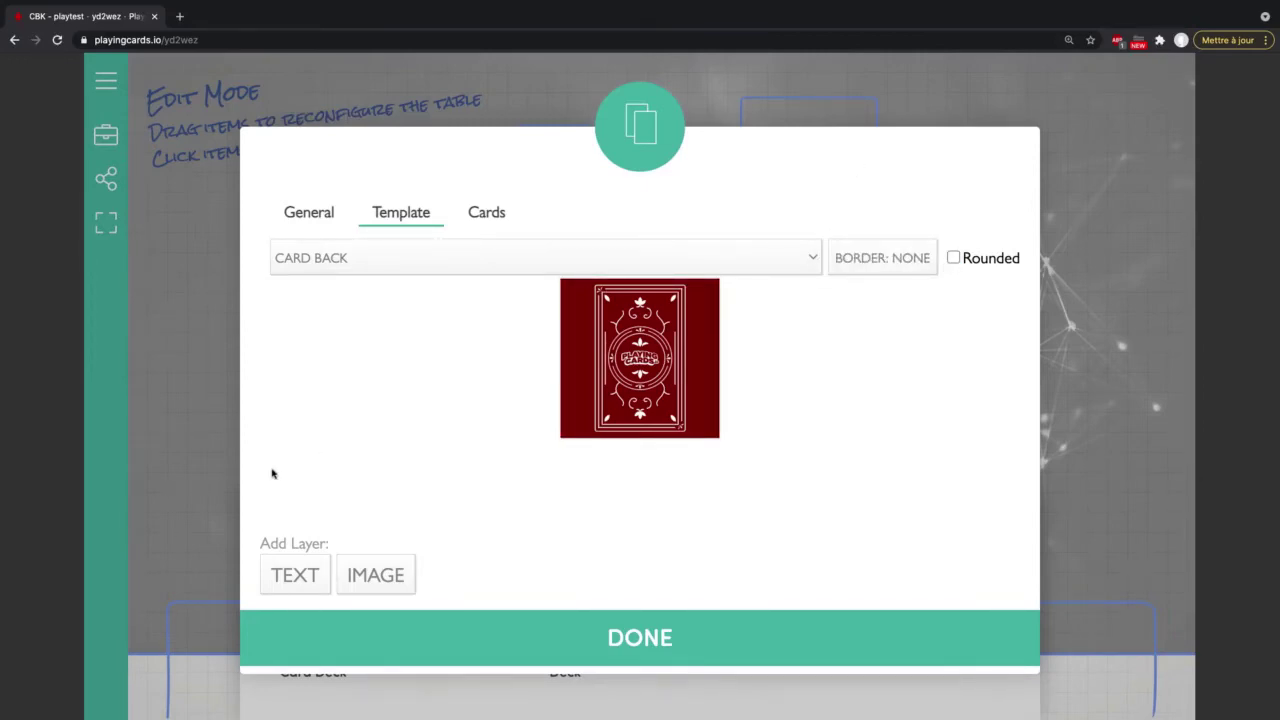
# Step: Upload token_marque.png as the card back image and set its background alpha to 0
pyautogui.click(639, 410)
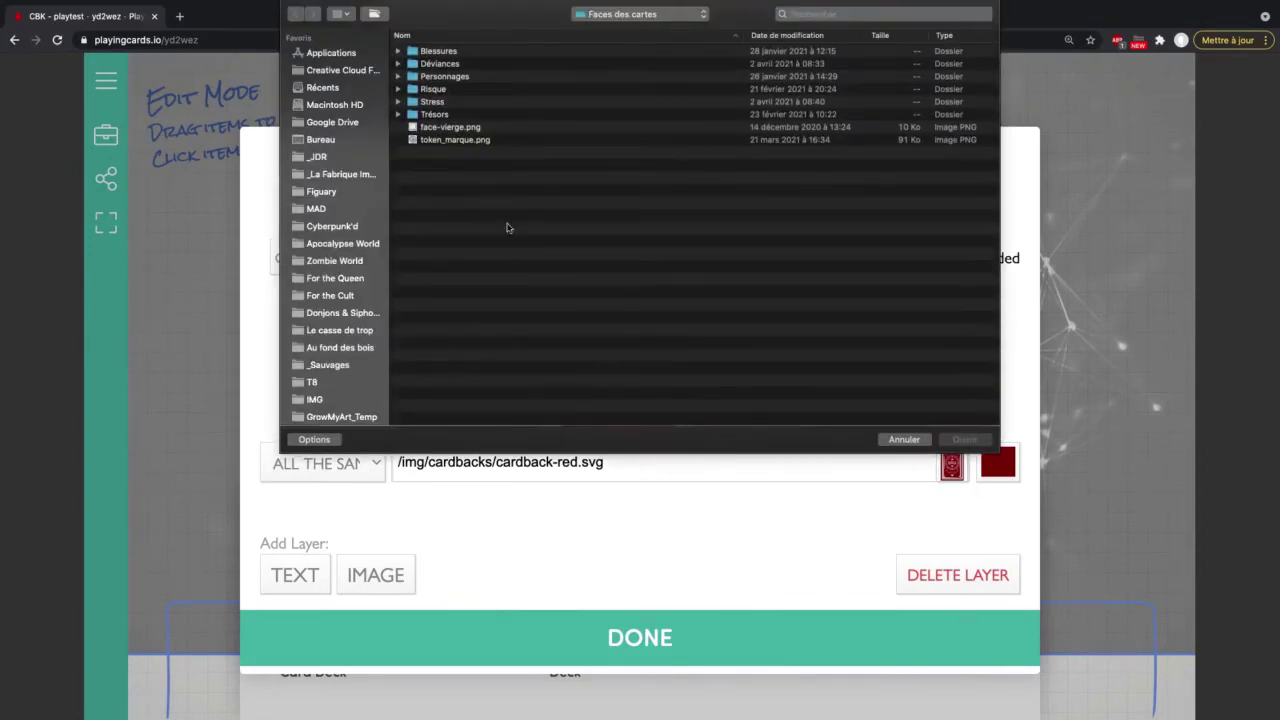
pyautogui.click(478, 143)
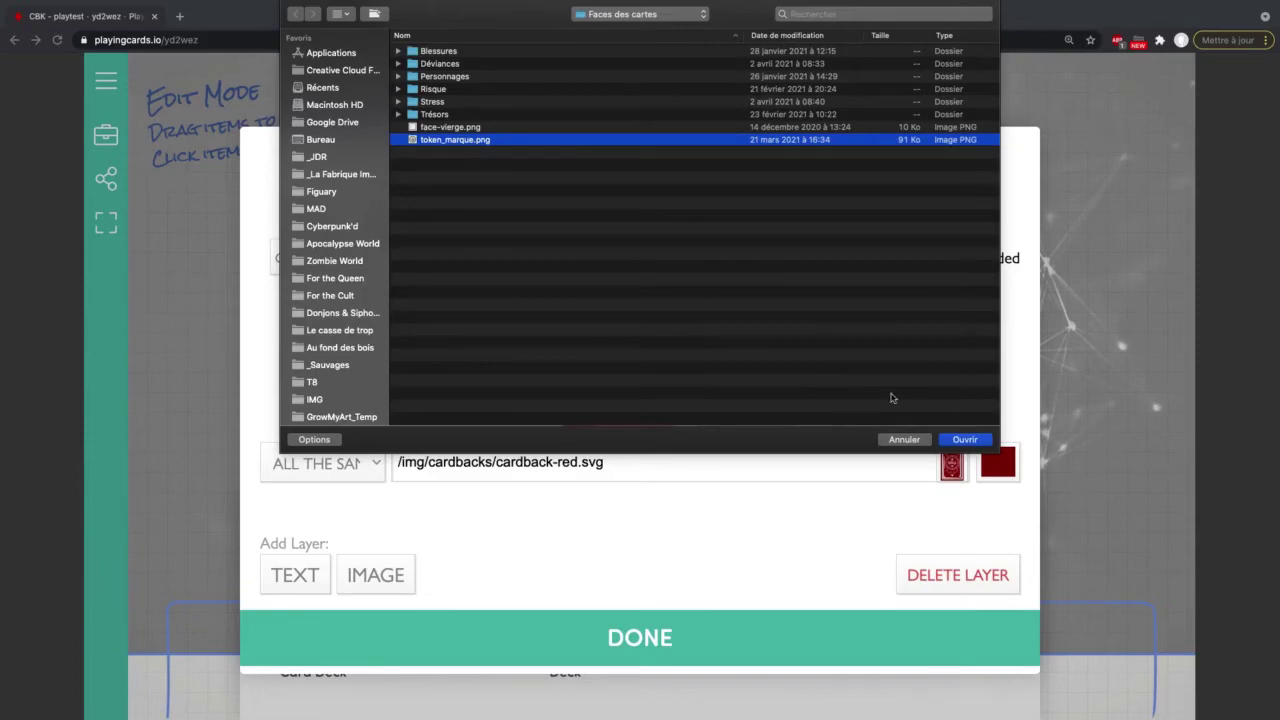
pyautogui.click(964, 439)
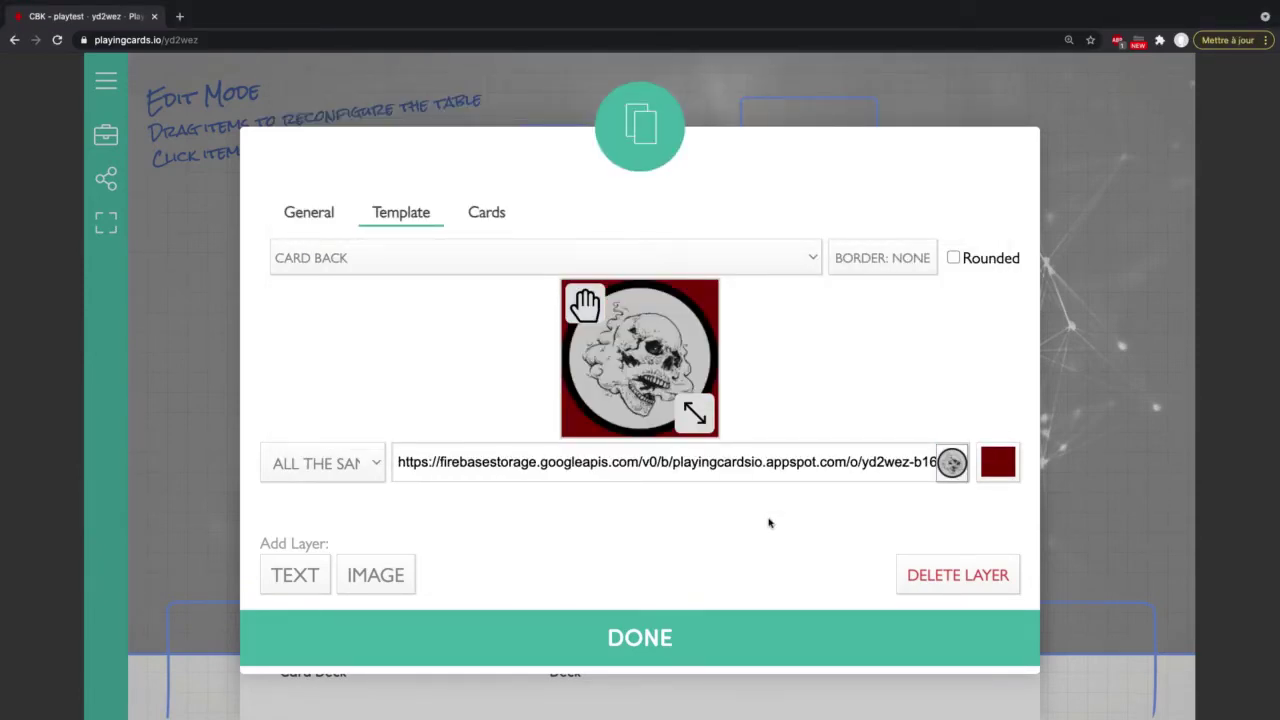
pyautogui.click(998, 463)
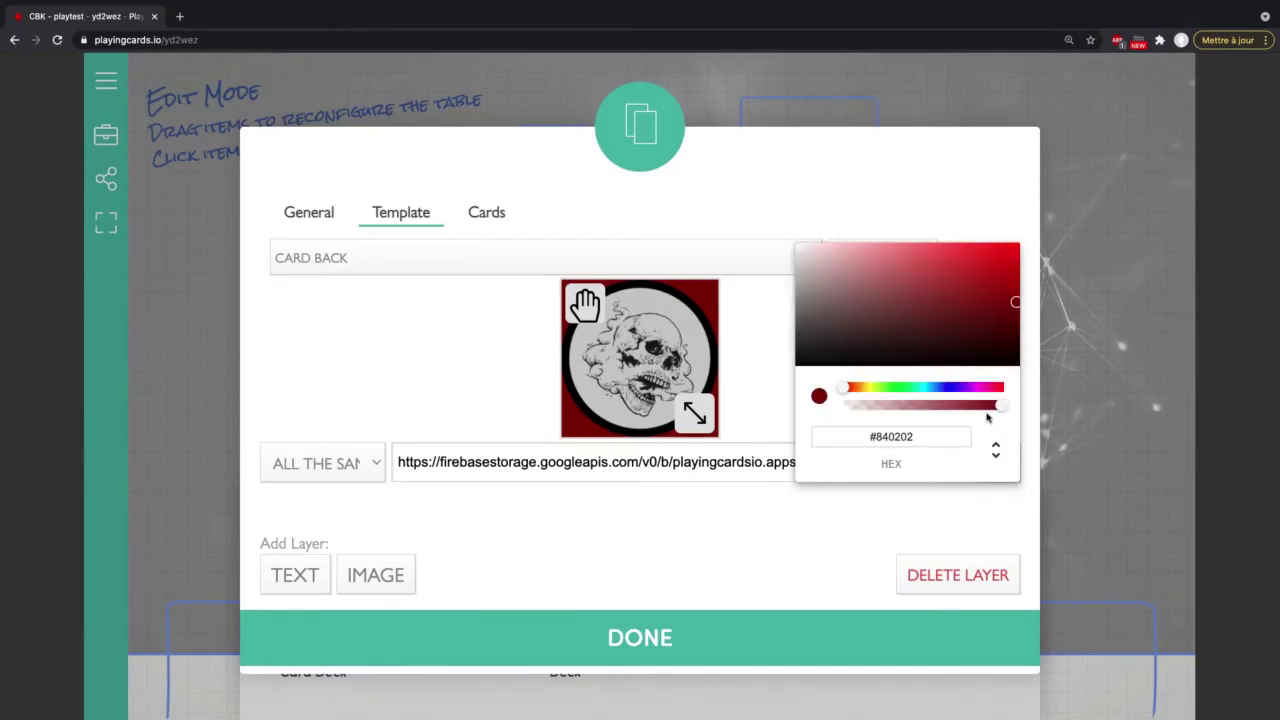
pyautogui.moveTo(1002, 404); pyautogui.dragTo(826, 405)
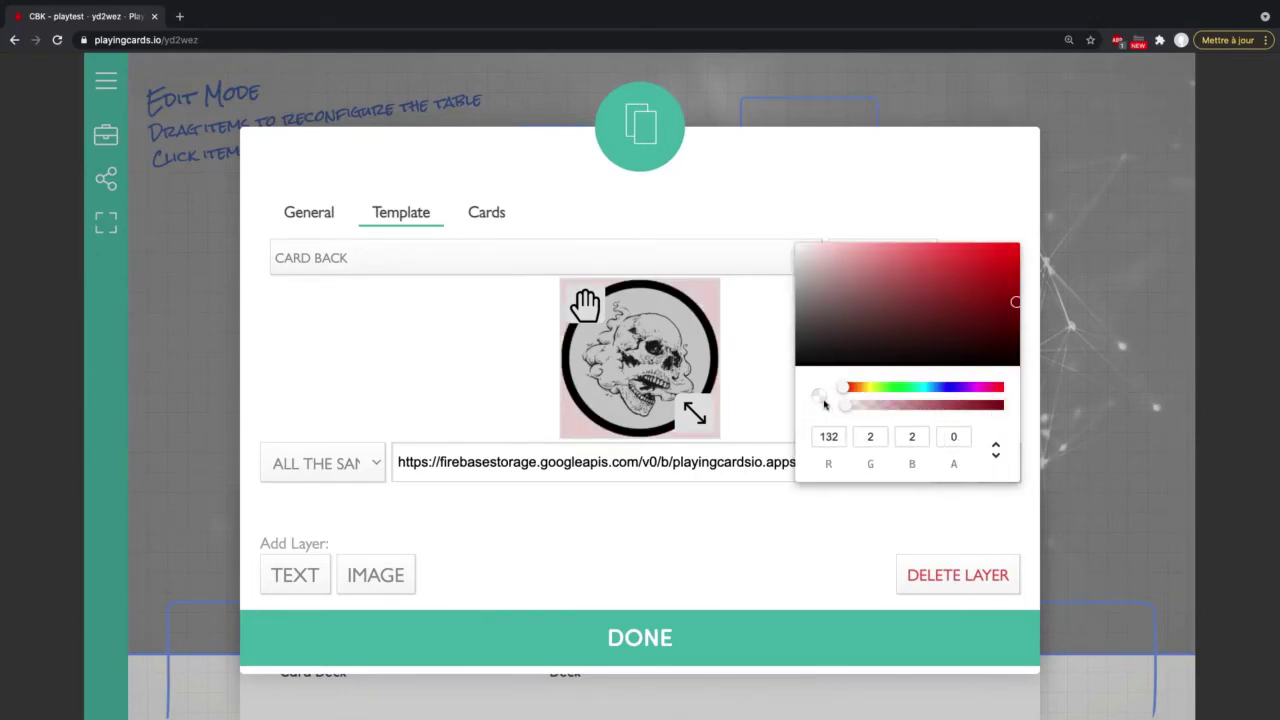
pyautogui.click(788, 515)
pyautogui.click(623, 257)
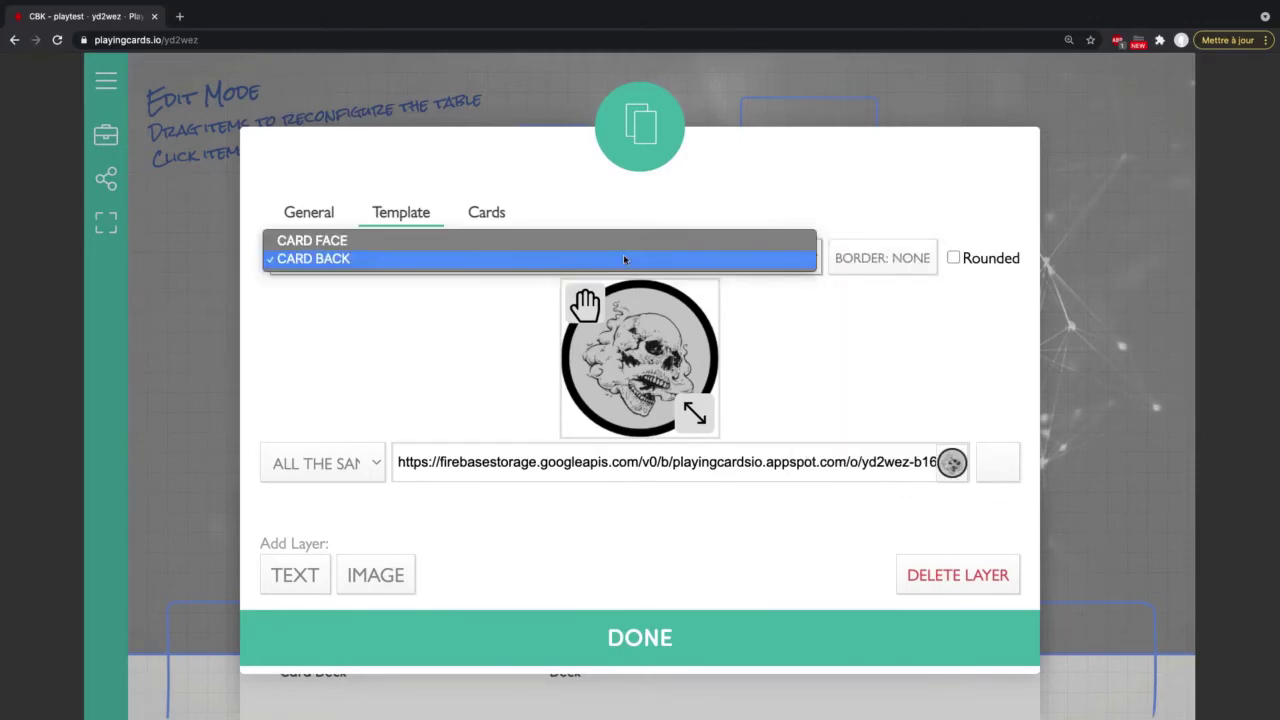
# Step: Give the card face an 'All the same' token_marque.png image with Border set to None
pyautogui.click(446, 242)
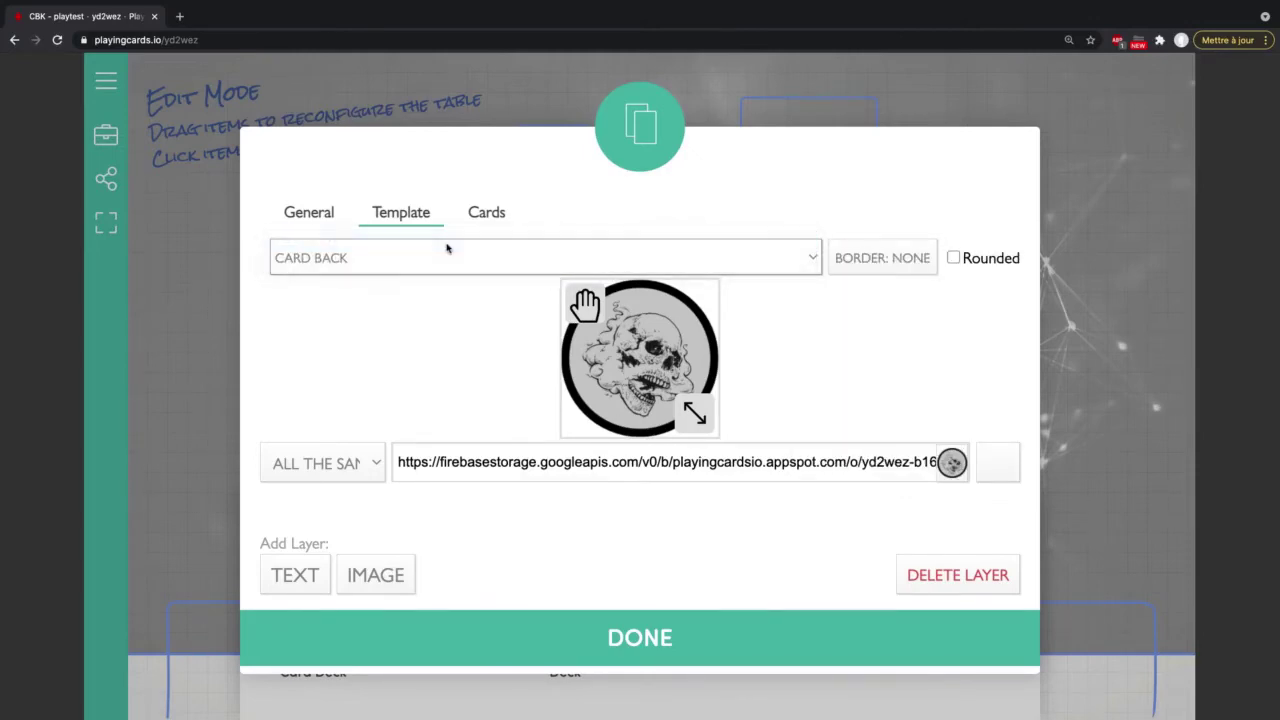
pyautogui.click(377, 469)
pyautogui.click(380, 446)
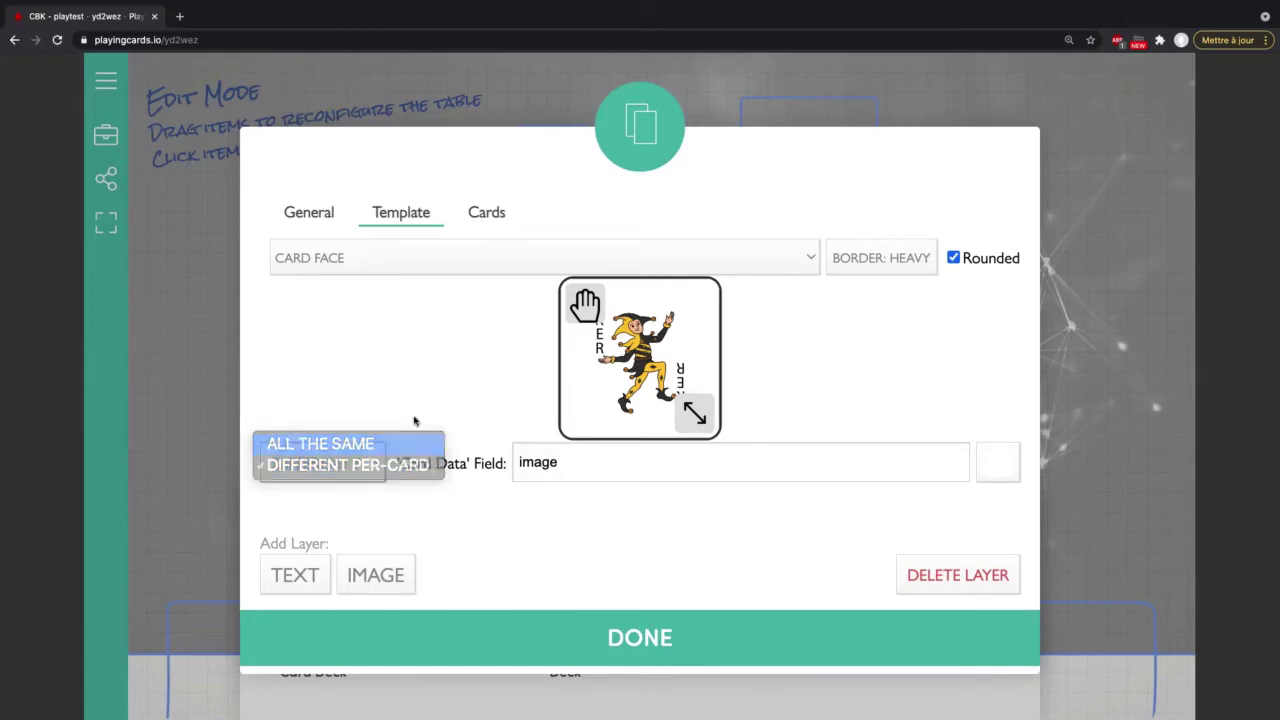
pyautogui.click(954, 462)
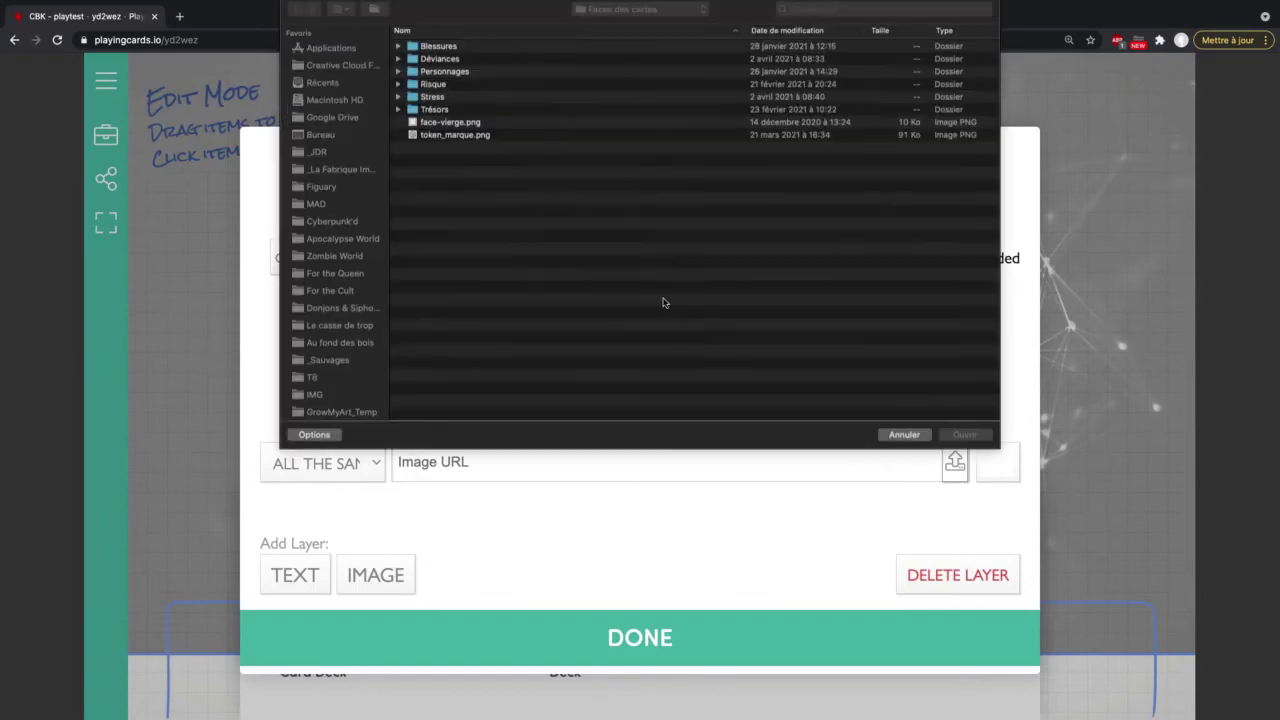
pyautogui.click(472, 141)
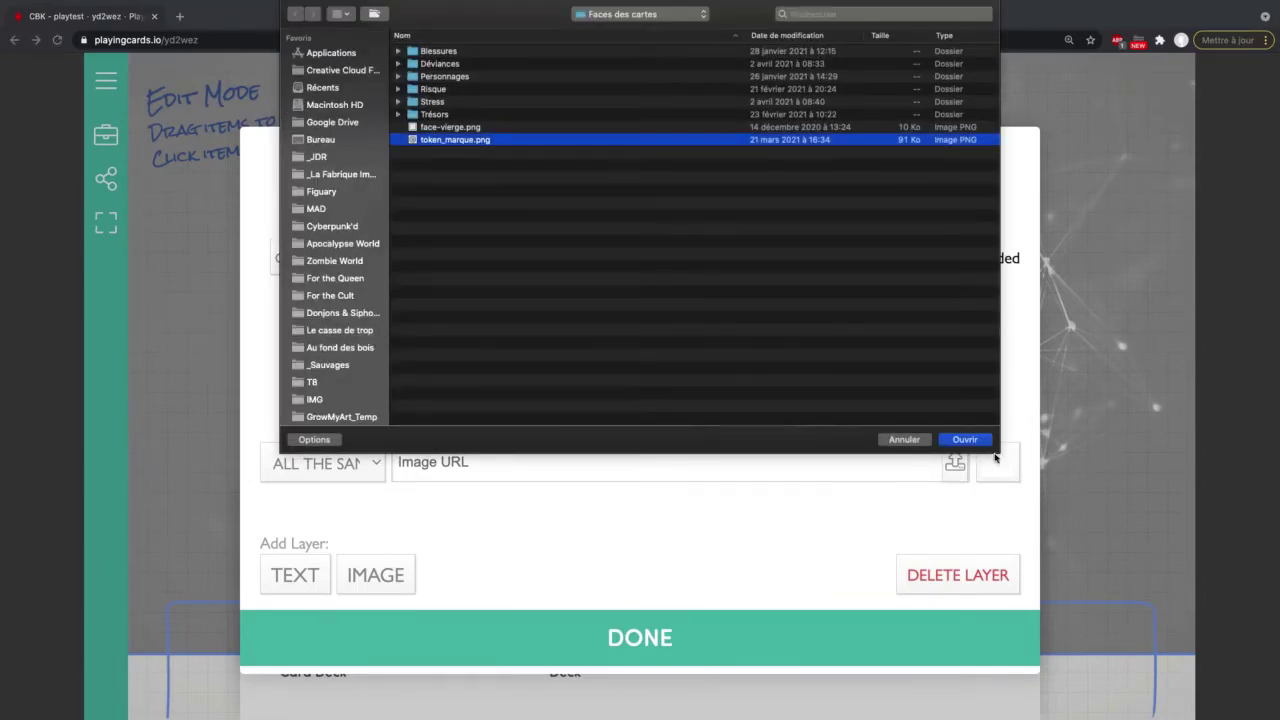
pyautogui.click(968, 440)
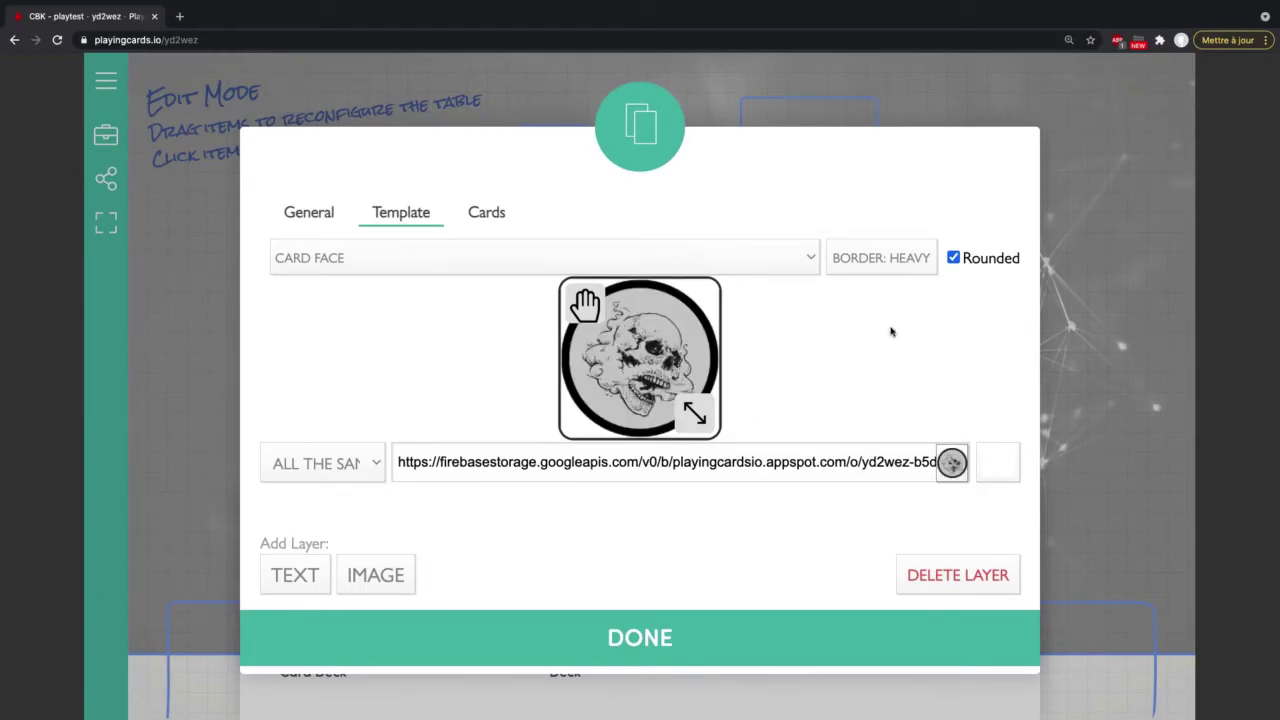
pyautogui.click(894, 258)
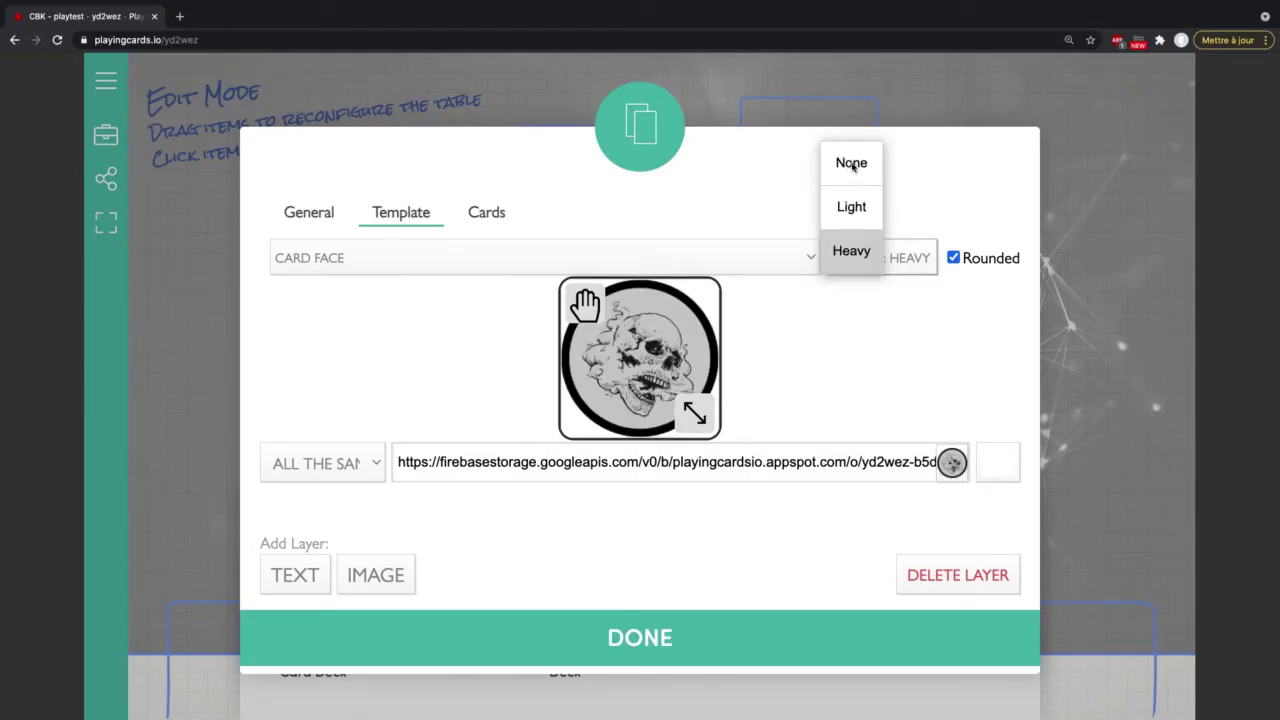
pyautogui.click(848, 168)
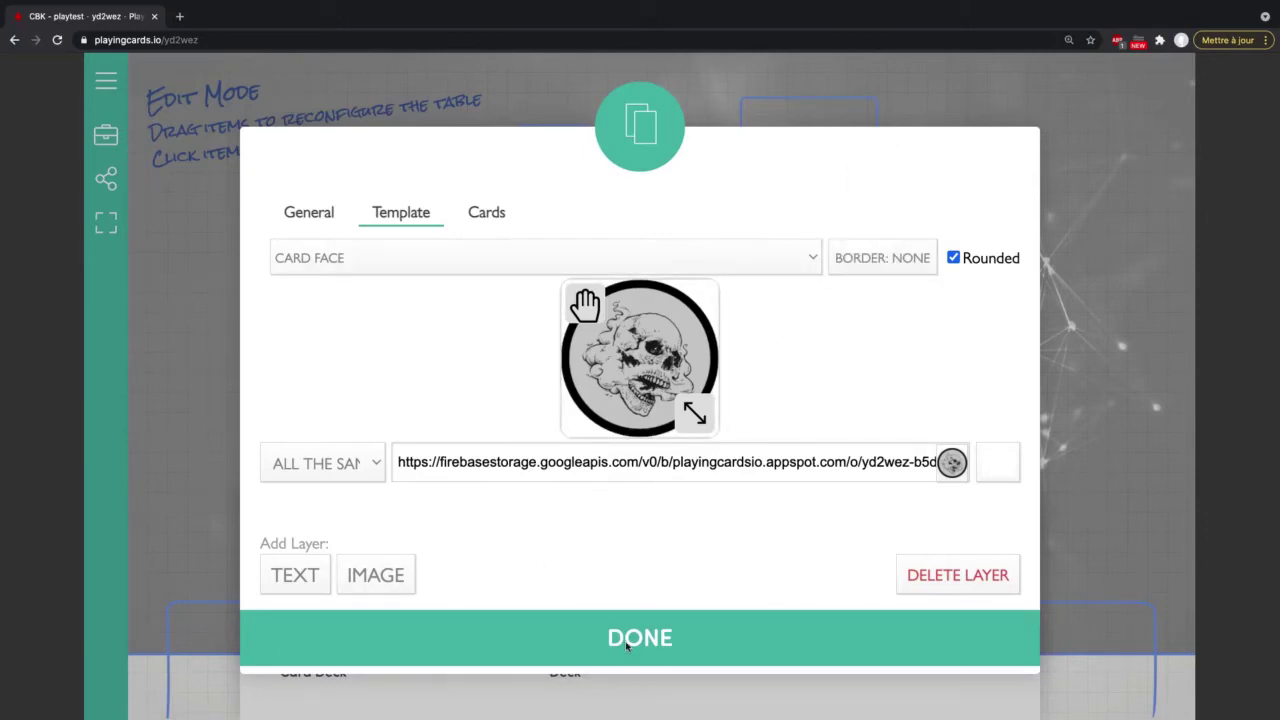
# Step: Add Black Joker cards until the custom deck holds 10 and confirm
pyautogui.click(487, 215)
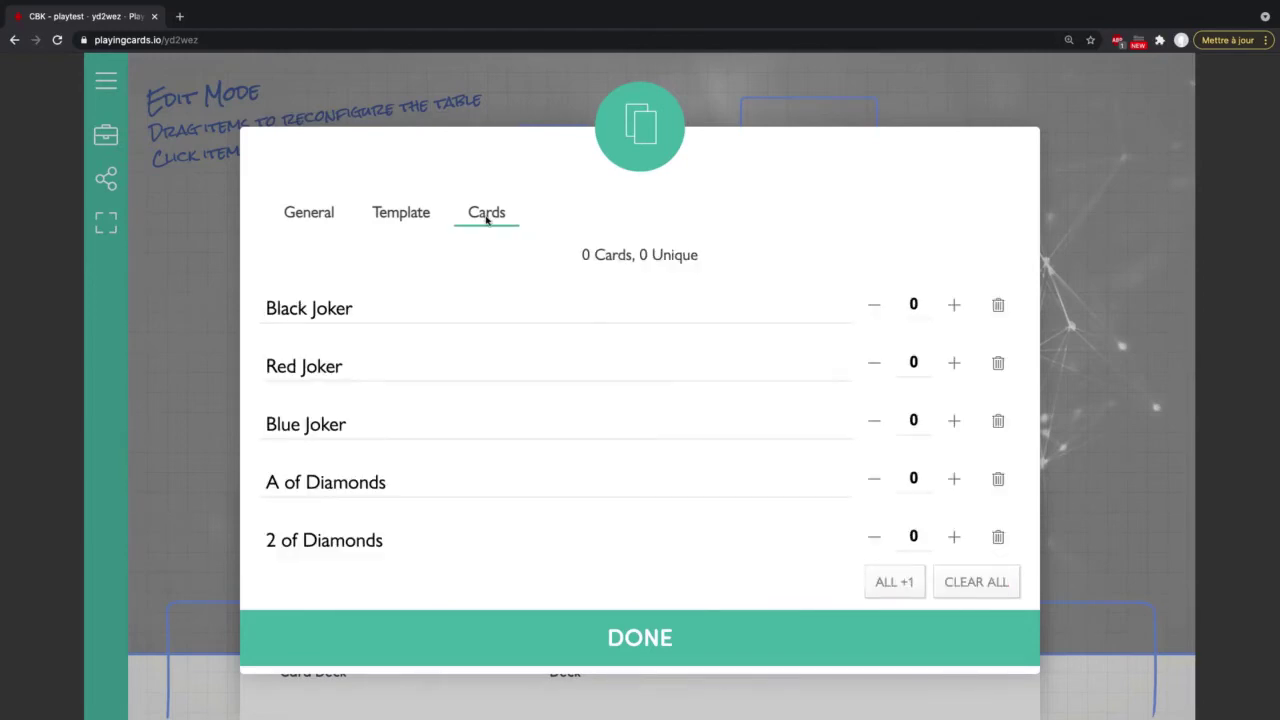
pyautogui.click(955, 306)
pyautogui.click(955, 306)
pyautogui.click(955, 306)
pyautogui.click(955, 306)
pyautogui.click(955, 306)
pyautogui.click(955, 306)
pyautogui.click(955, 306)
pyautogui.click(955, 306)
pyautogui.click(651, 664)
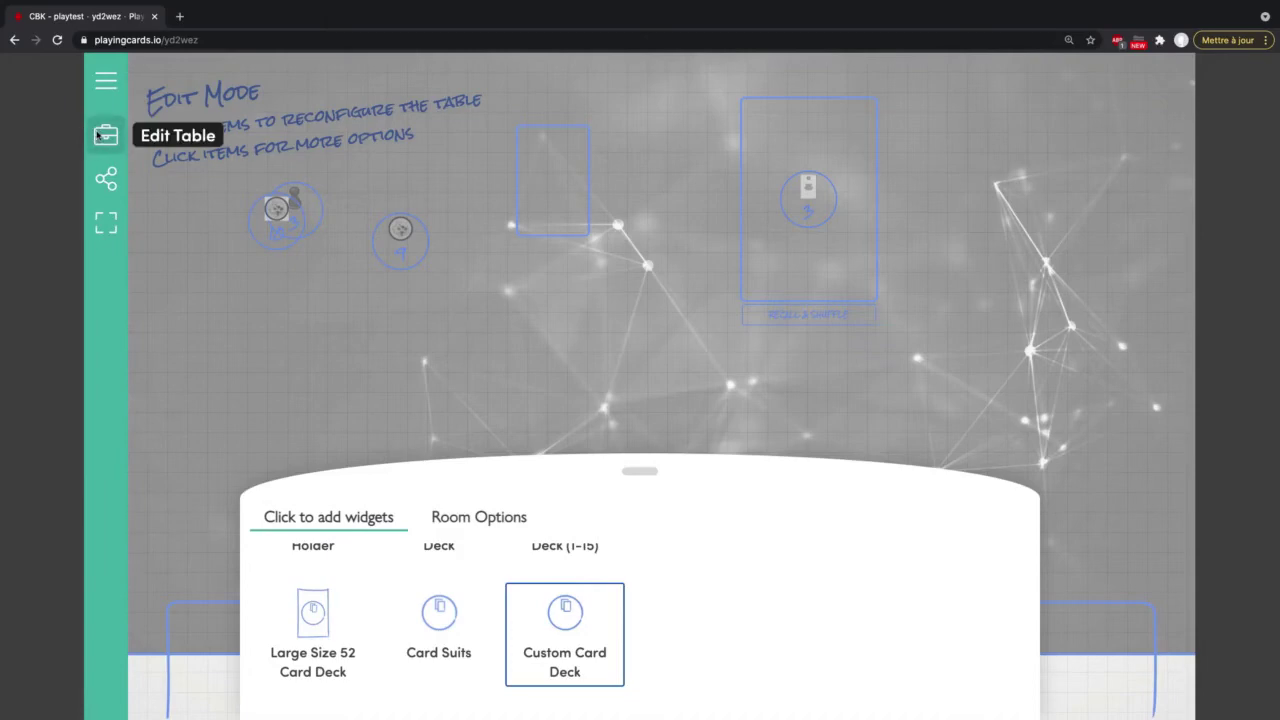
# Step: Exit edit mode and place the ten-card skull deck on the white card holder
pyautogui.moveTo(294, 197); pyautogui.dragTo(491, 176)
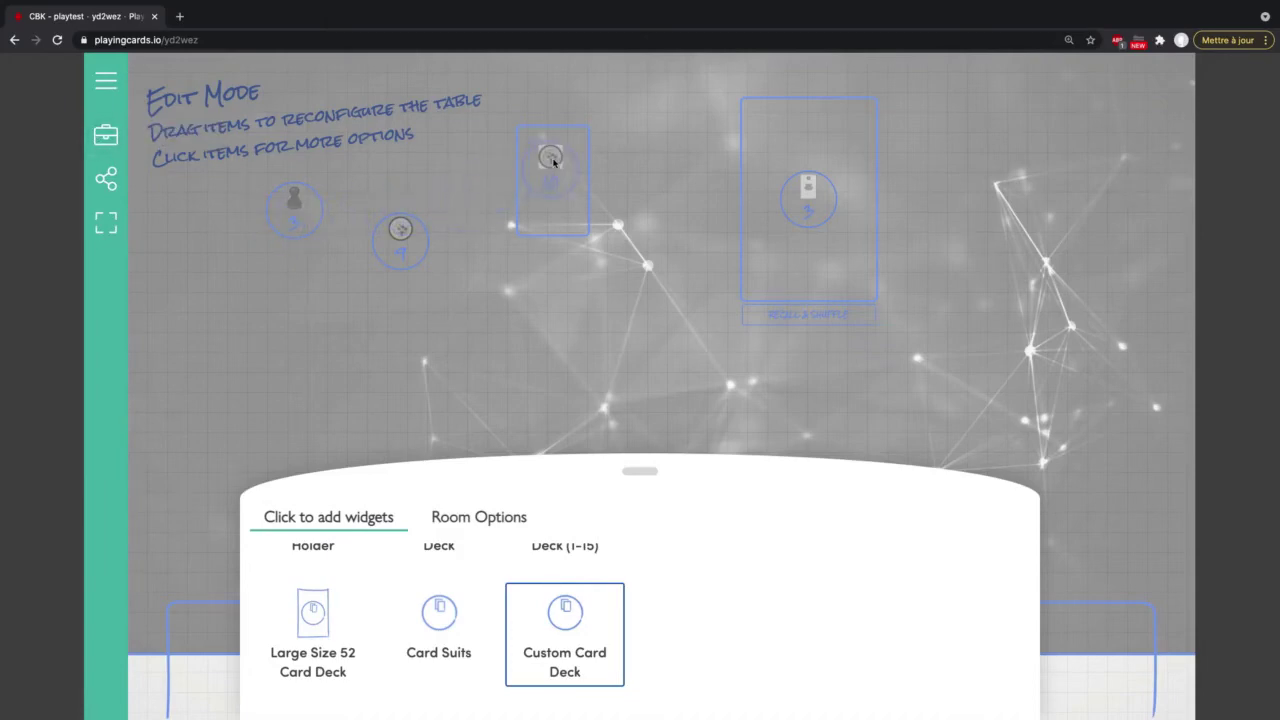
pyautogui.click(97, 140)
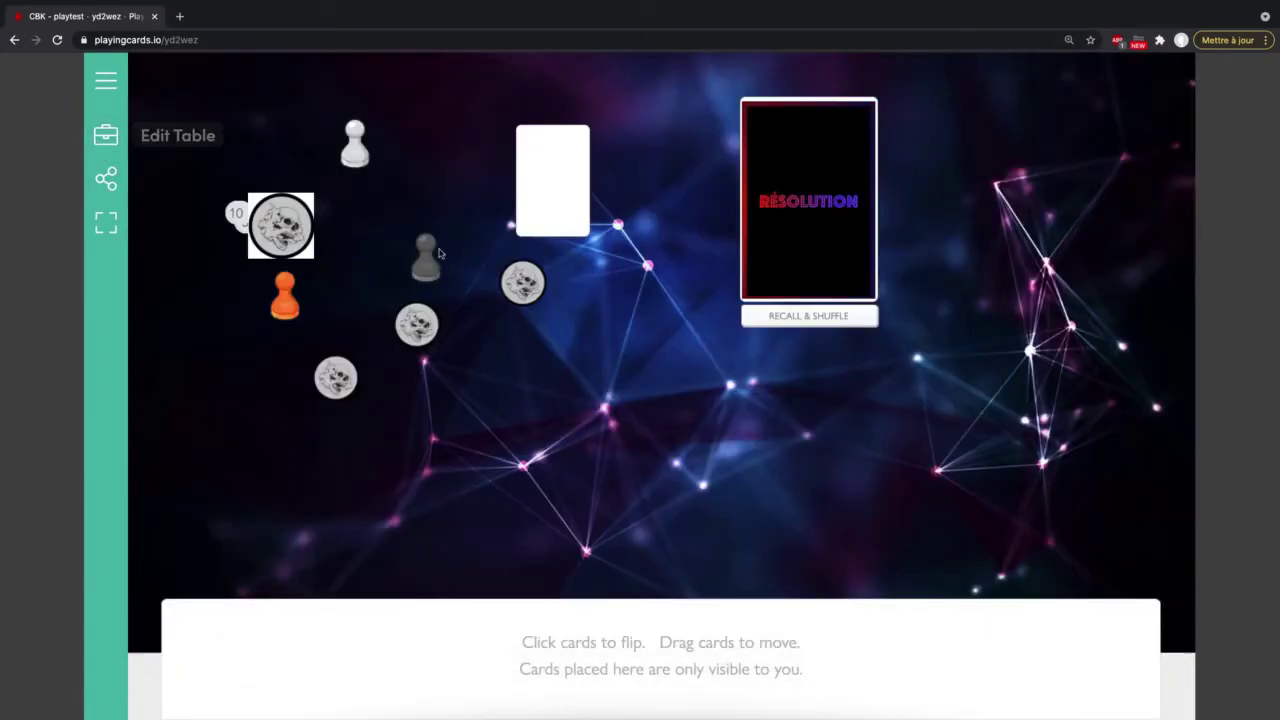
pyautogui.moveTo(250, 210); pyautogui.dragTo(514, 151)
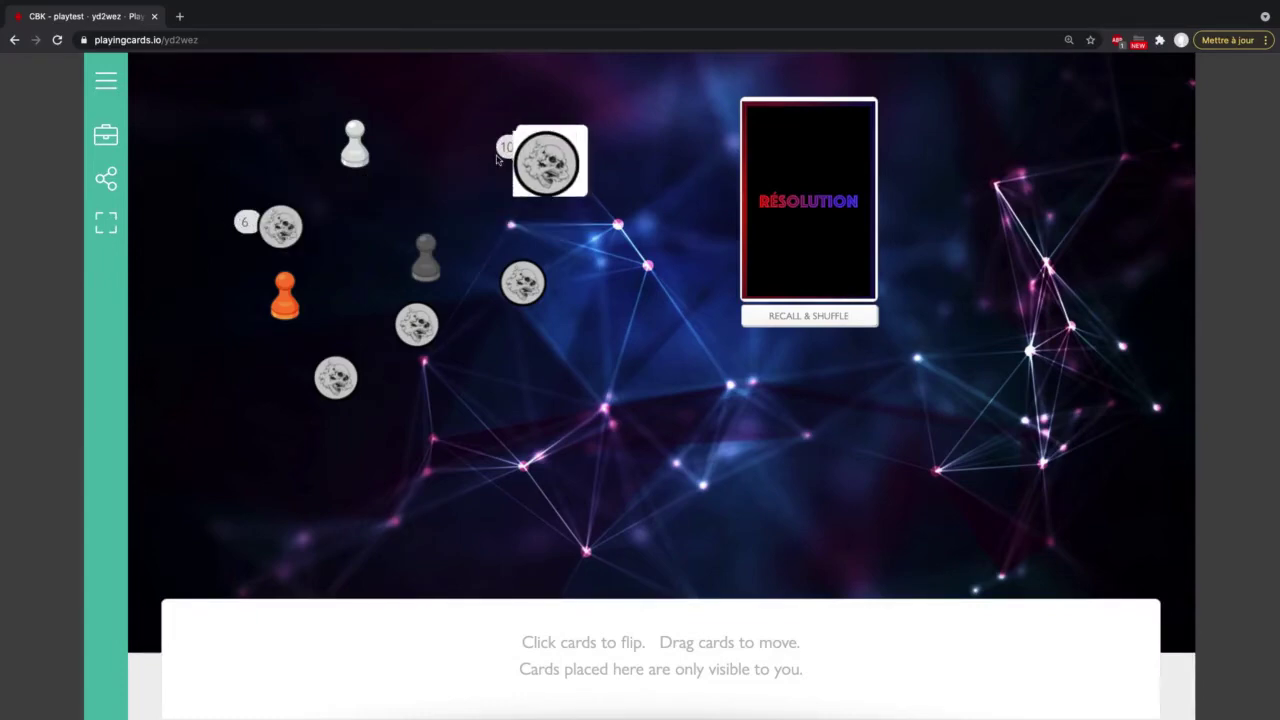
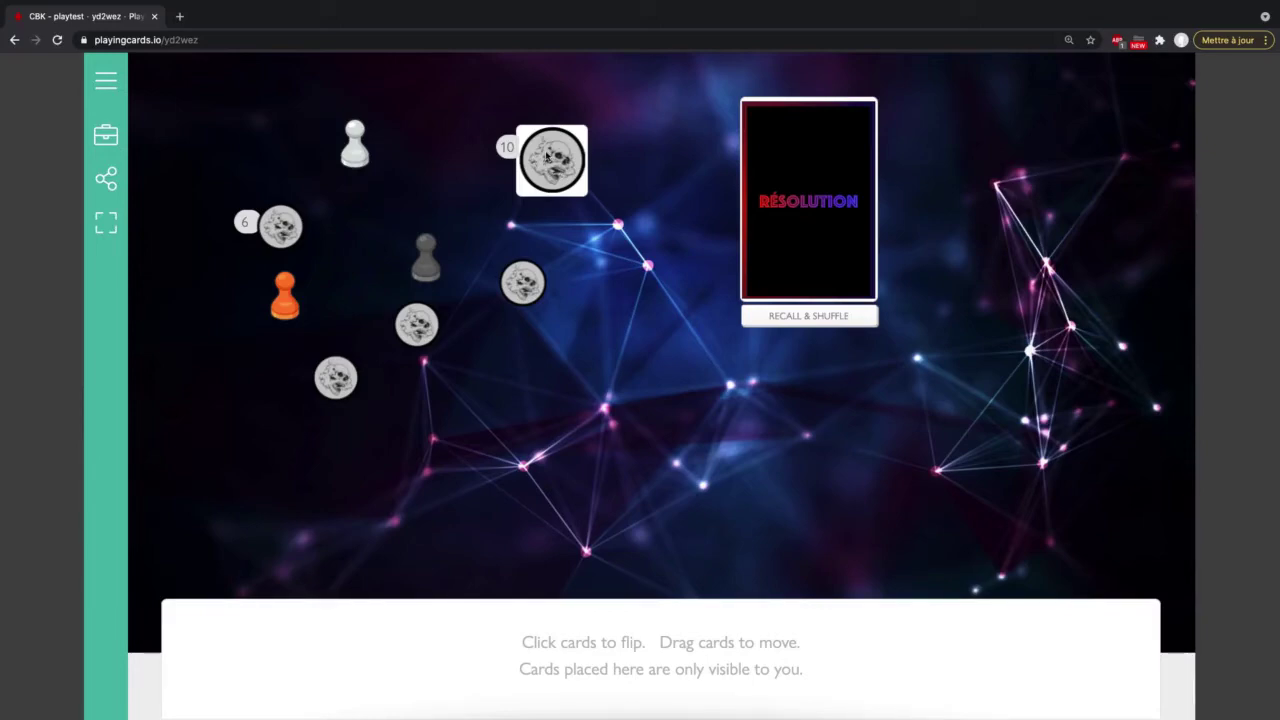
# Step: Deal two skull cards from the 10-card deck onto the table below it, leaving 8
pyautogui.moveTo(546, 153); pyautogui.dragTo(670, 343)
pyautogui.moveTo(559, 166); pyautogui.dragTo(599, 429)
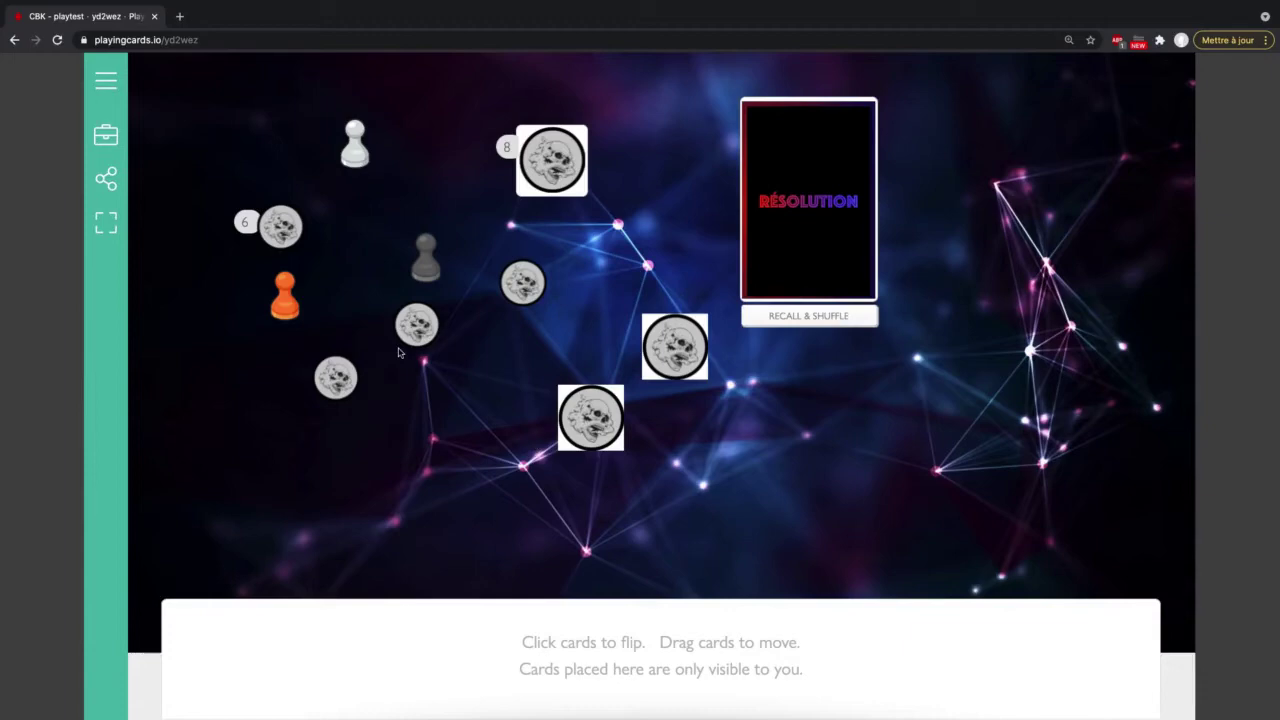
# Step: Enable the skull deck's recall button, recall all dealt cards, and test it with one card
pyautogui.click(106, 135)
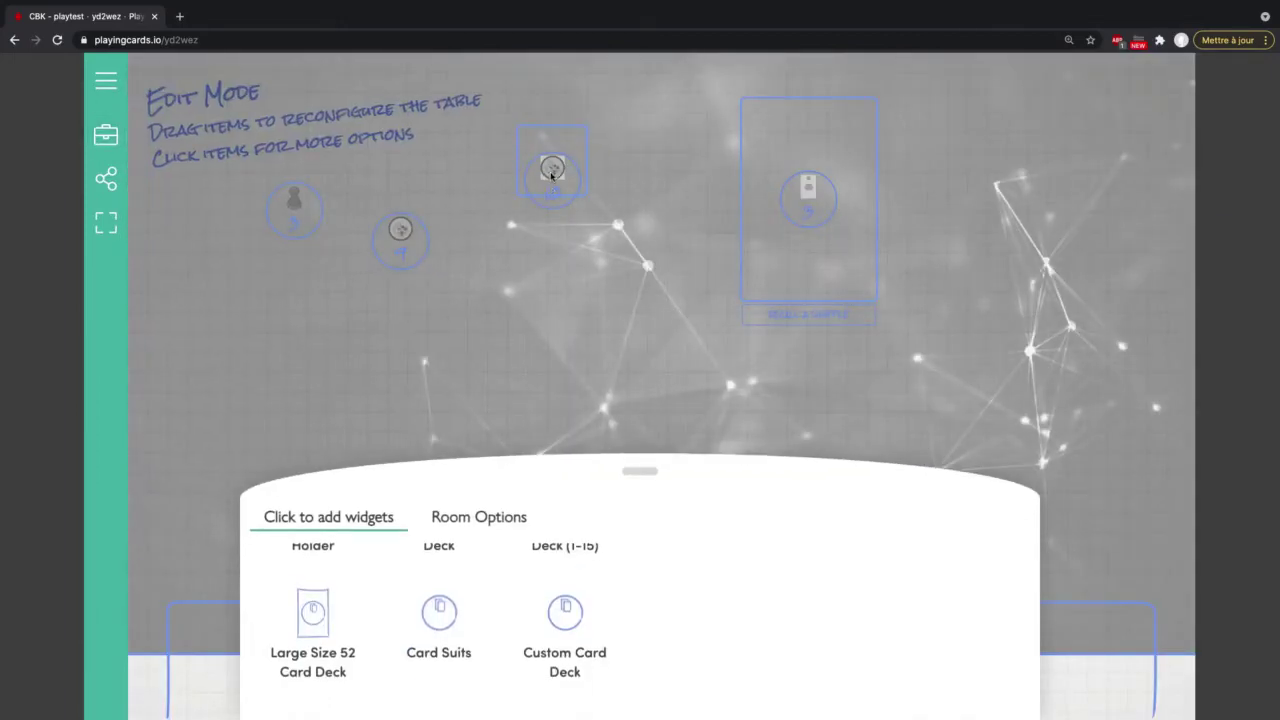
pyautogui.click(554, 155)
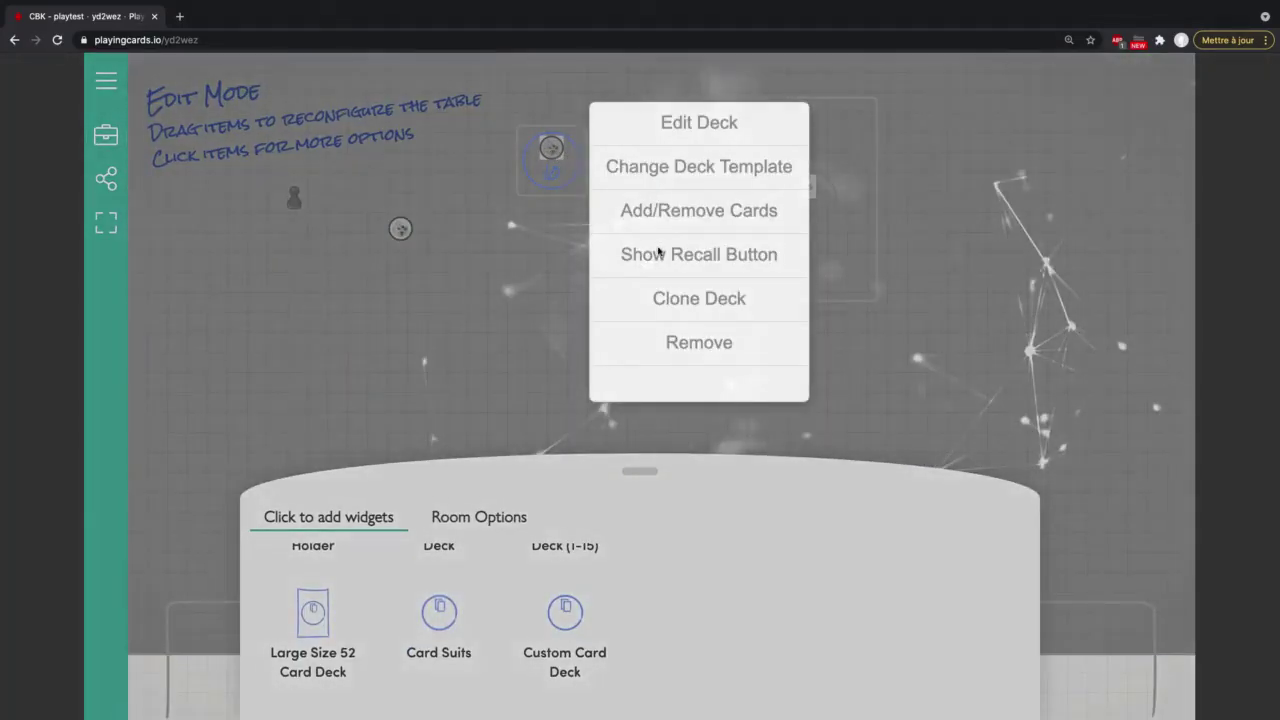
pyautogui.click(657, 254)
pyautogui.click(481, 316)
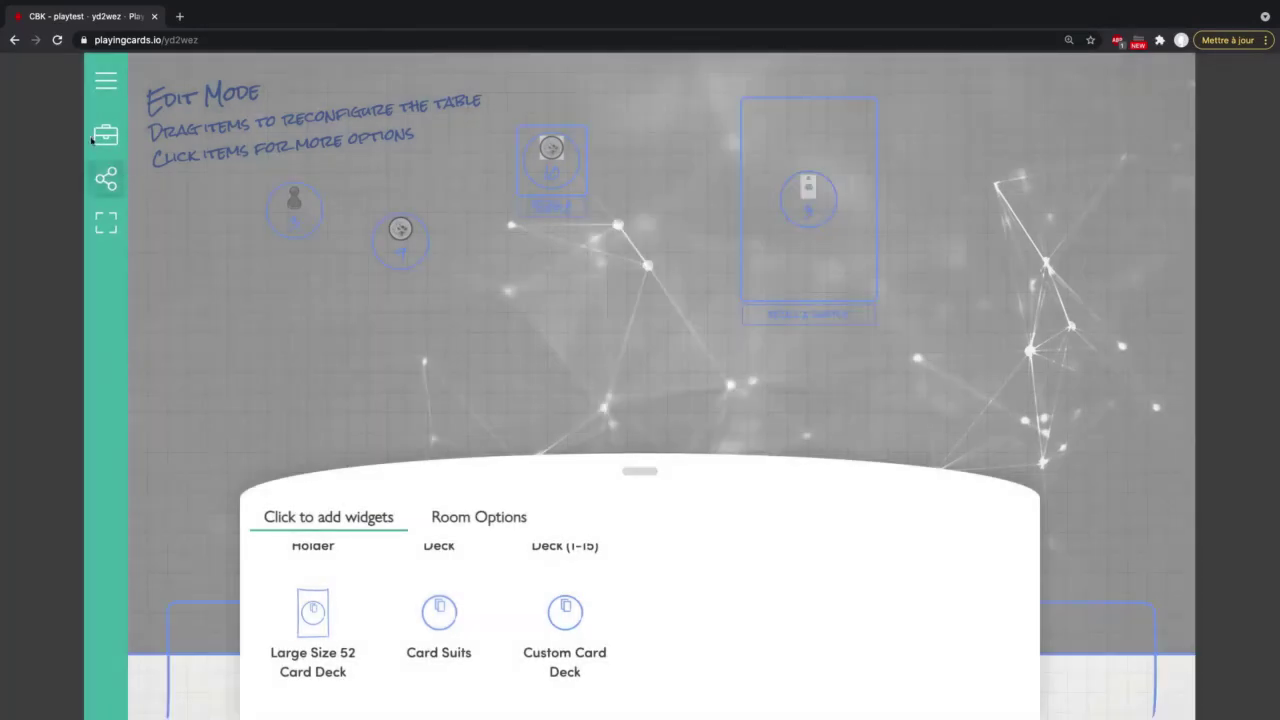
pyautogui.click(106, 135)
pyautogui.click(551, 208)
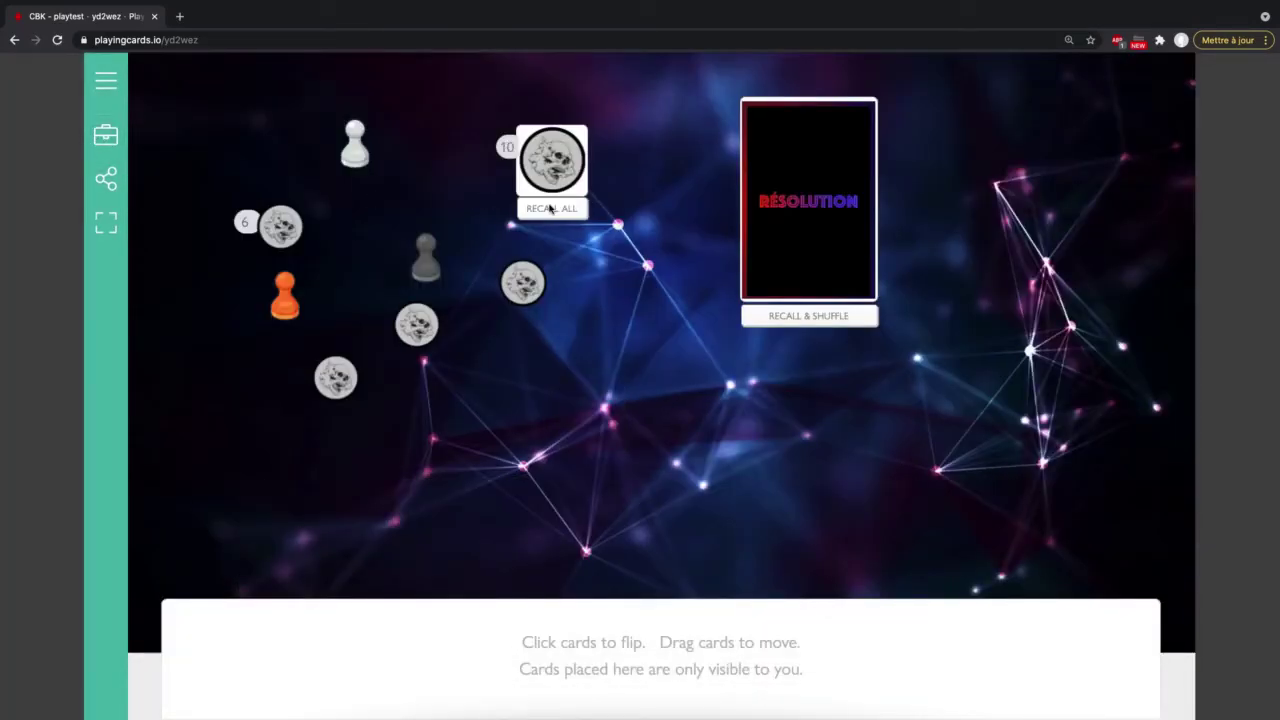
pyautogui.moveTo(552, 166); pyautogui.dragTo(763, 429)
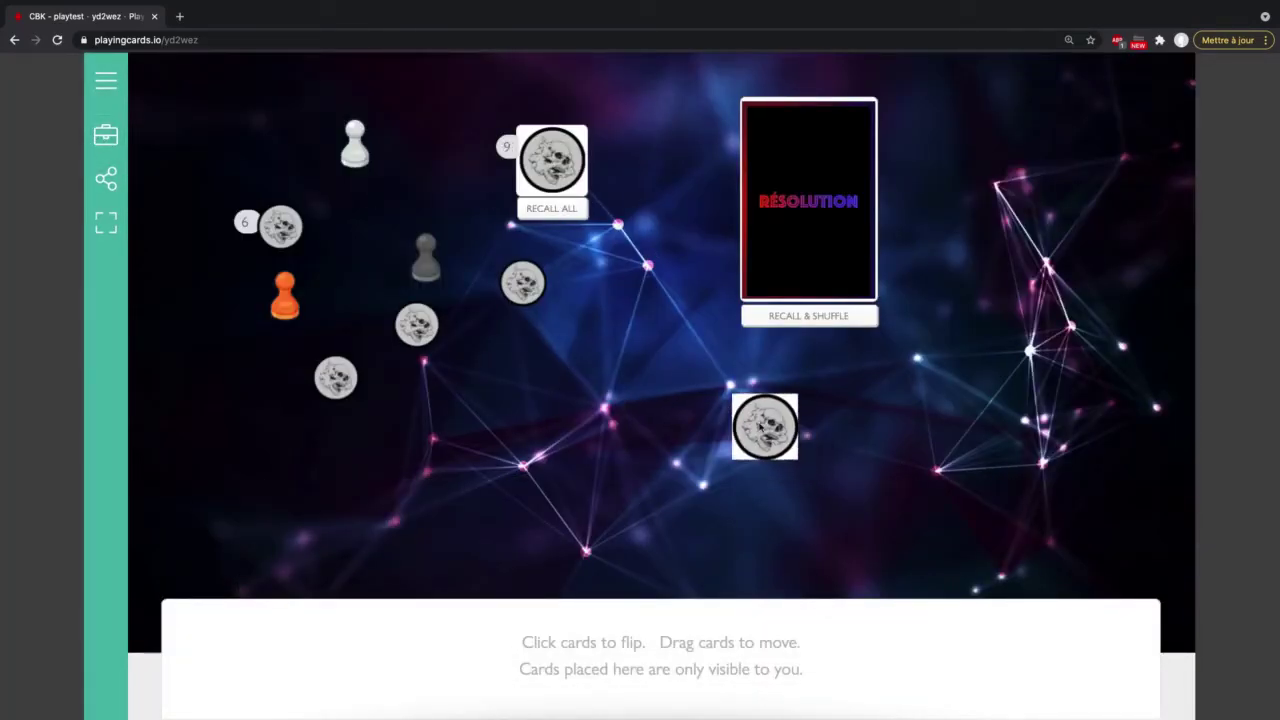
pyautogui.click(562, 209)
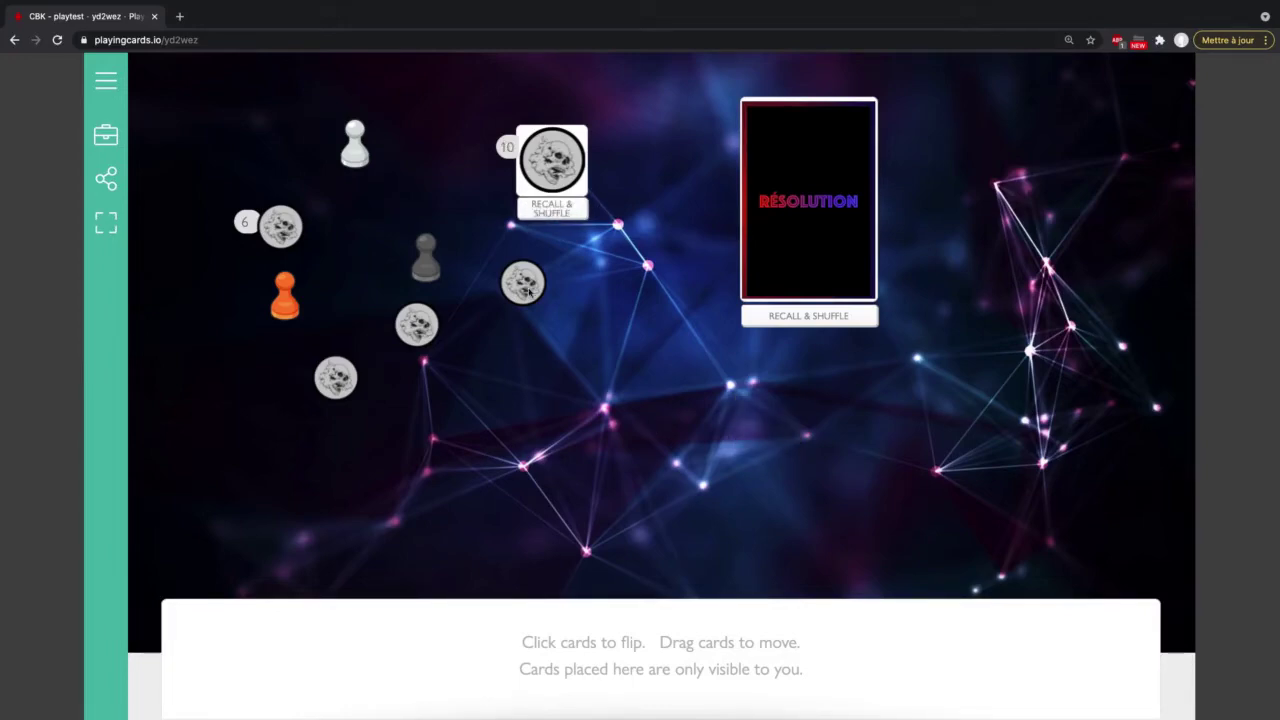
# Step: Stack the loose skull tokens together, then spread four tokens back onto the table
pyautogui.moveTo(528, 289); pyautogui.dragTo(280, 226)
pyautogui.moveTo(417, 323); pyautogui.dragTo(281, 227)
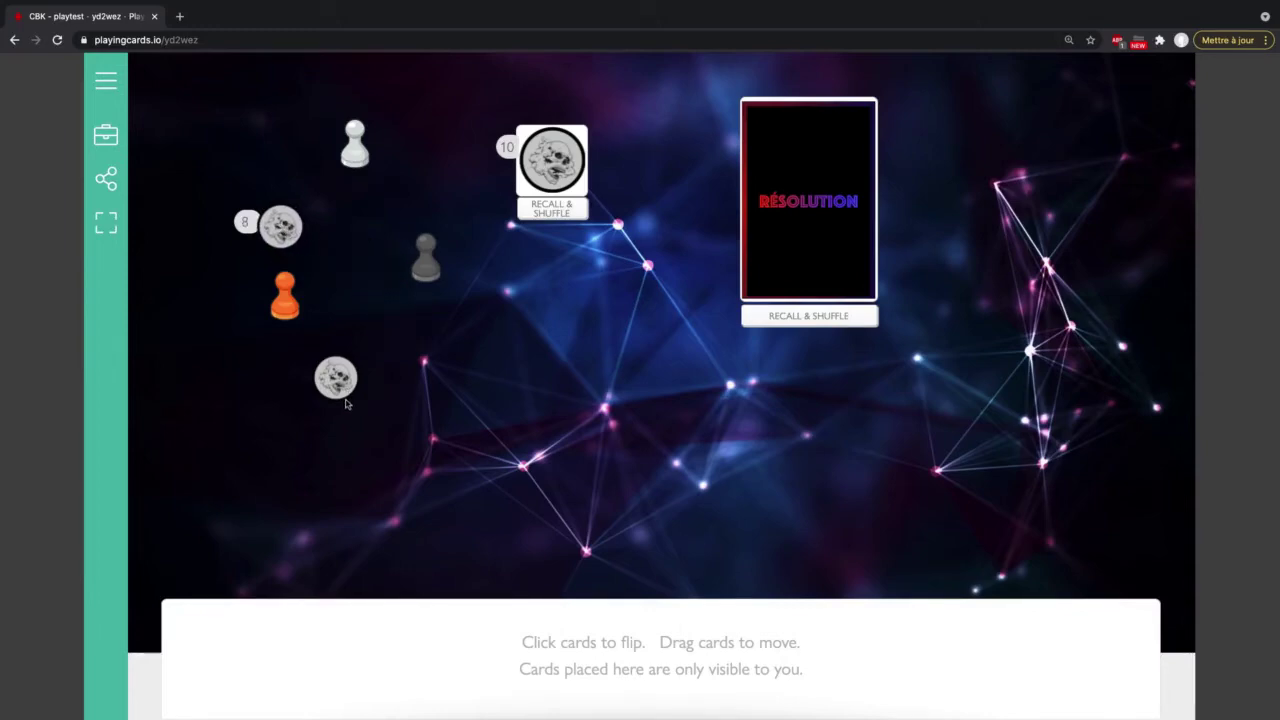
pyautogui.moveTo(338, 380); pyautogui.dragTo(282, 228)
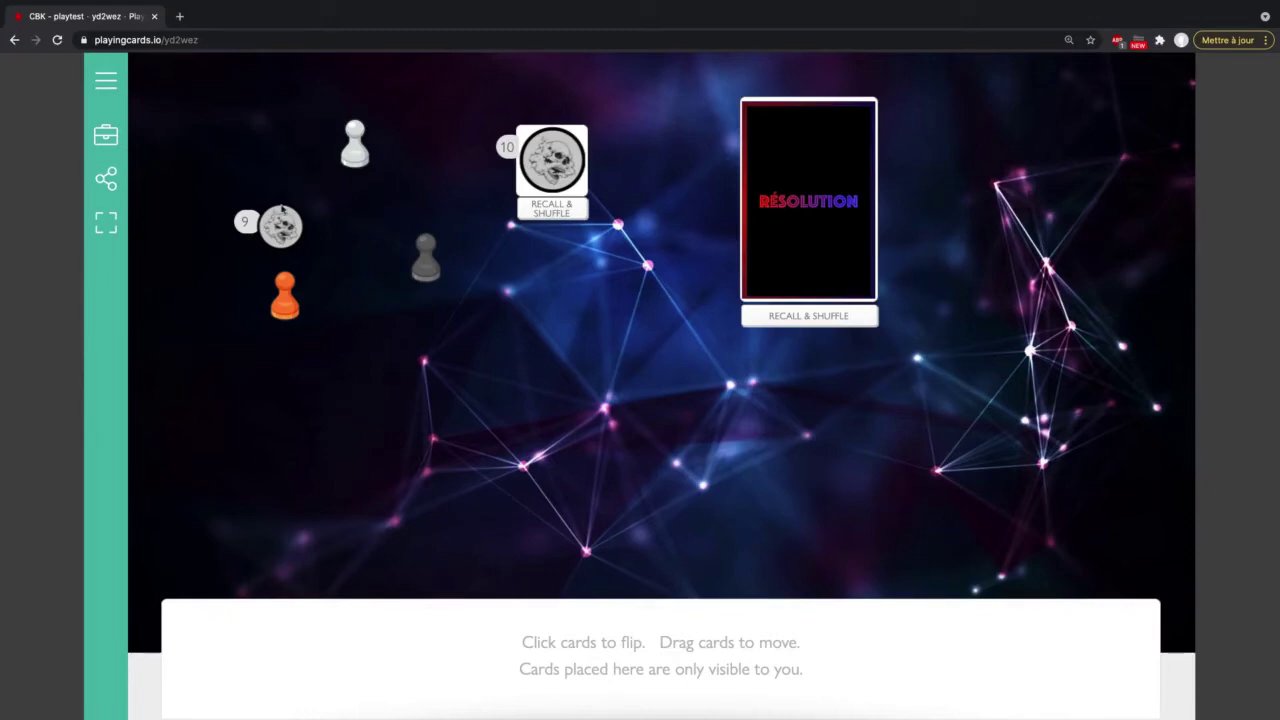
pyautogui.moveTo(283, 212); pyautogui.dragTo(448, 438)
pyautogui.moveTo(282, 226); pyautogui.dragTo(575, 400)
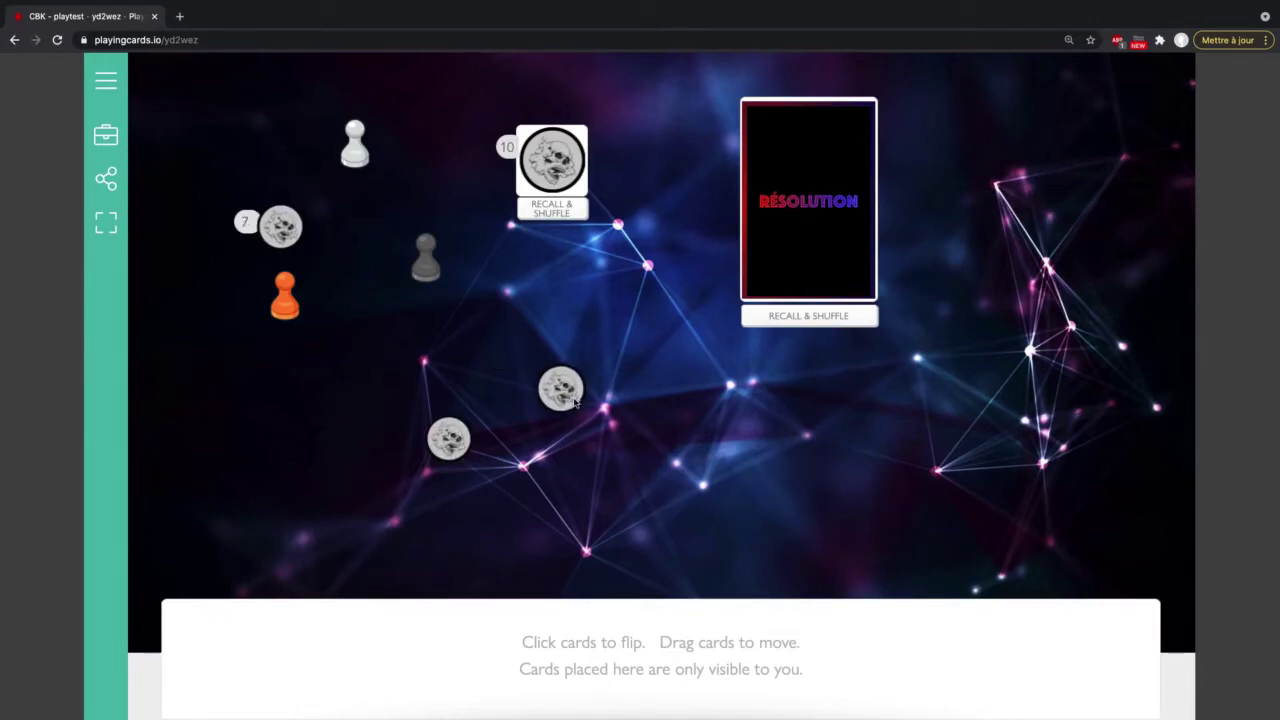
pyautogui.moveTo(265, 229); pyautogui.dragTo(503, 279)
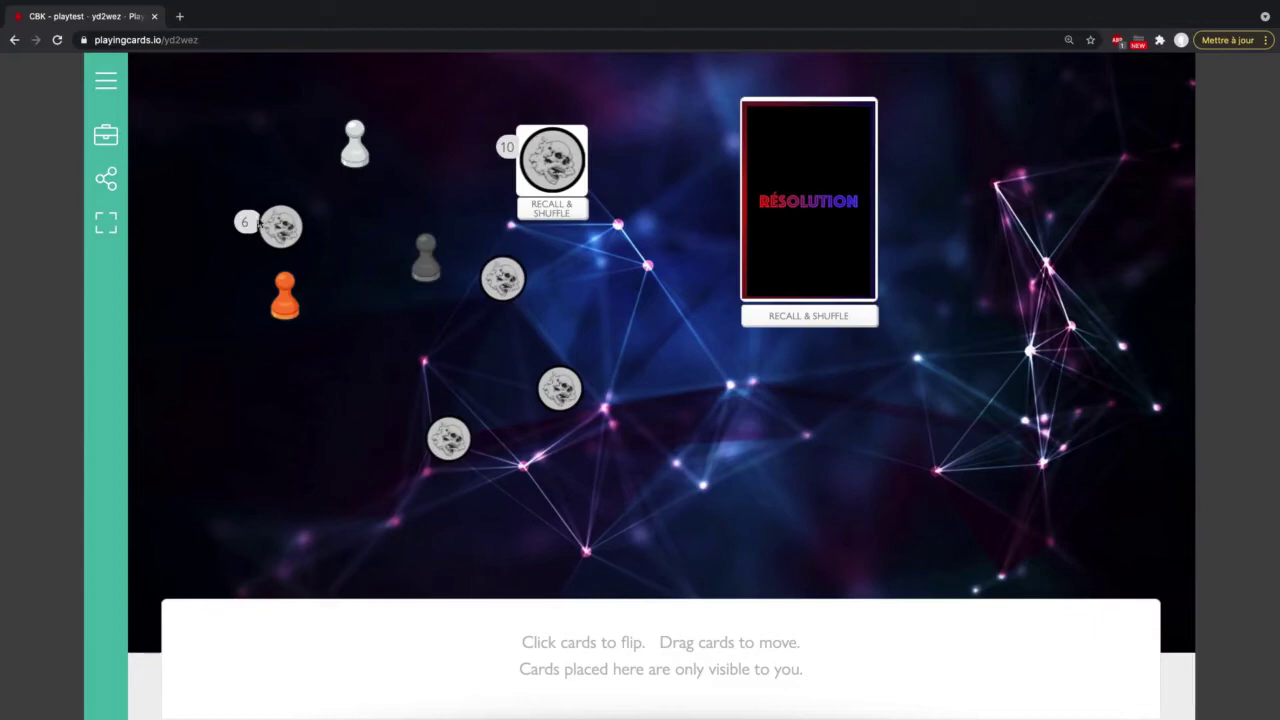
pyautogui.moveTo(280, 226); pyautogui.dragTo(474, 362)
# Step: Open the skull token collection's pieces list, cancelling an accidental Empty
pyautogui.click(106, 134)
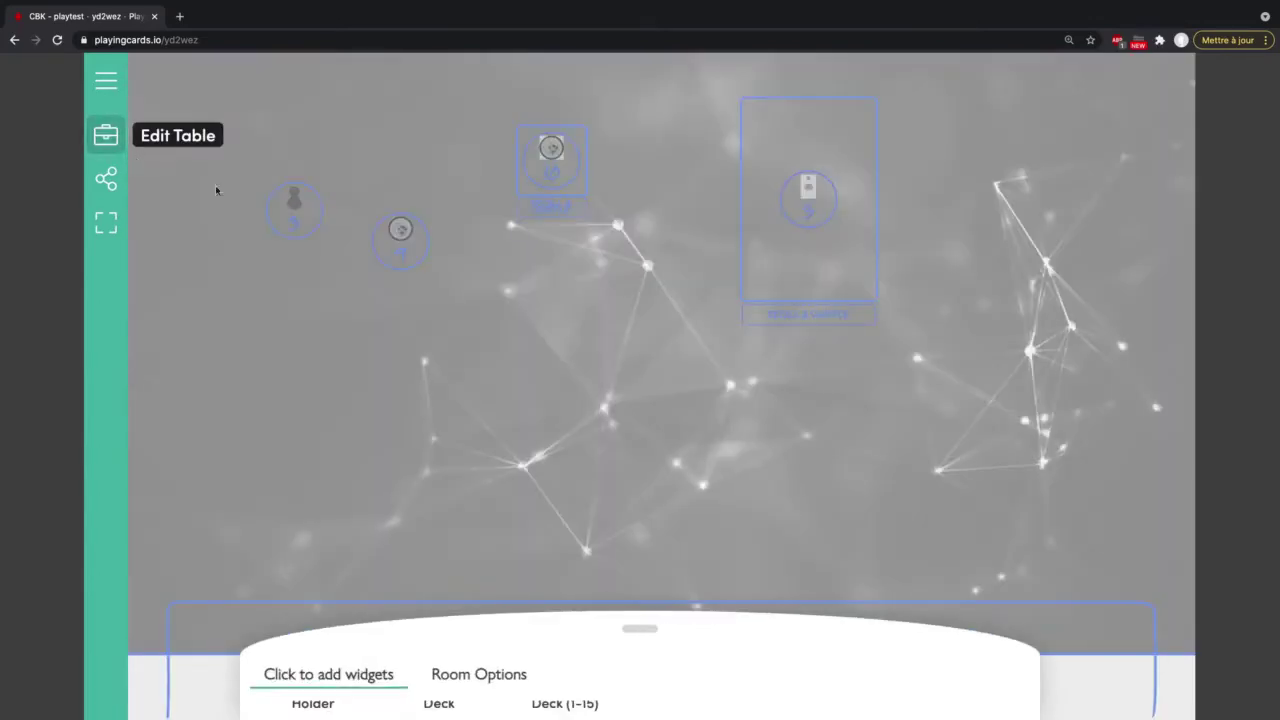
pyautogui.click(551, 150)
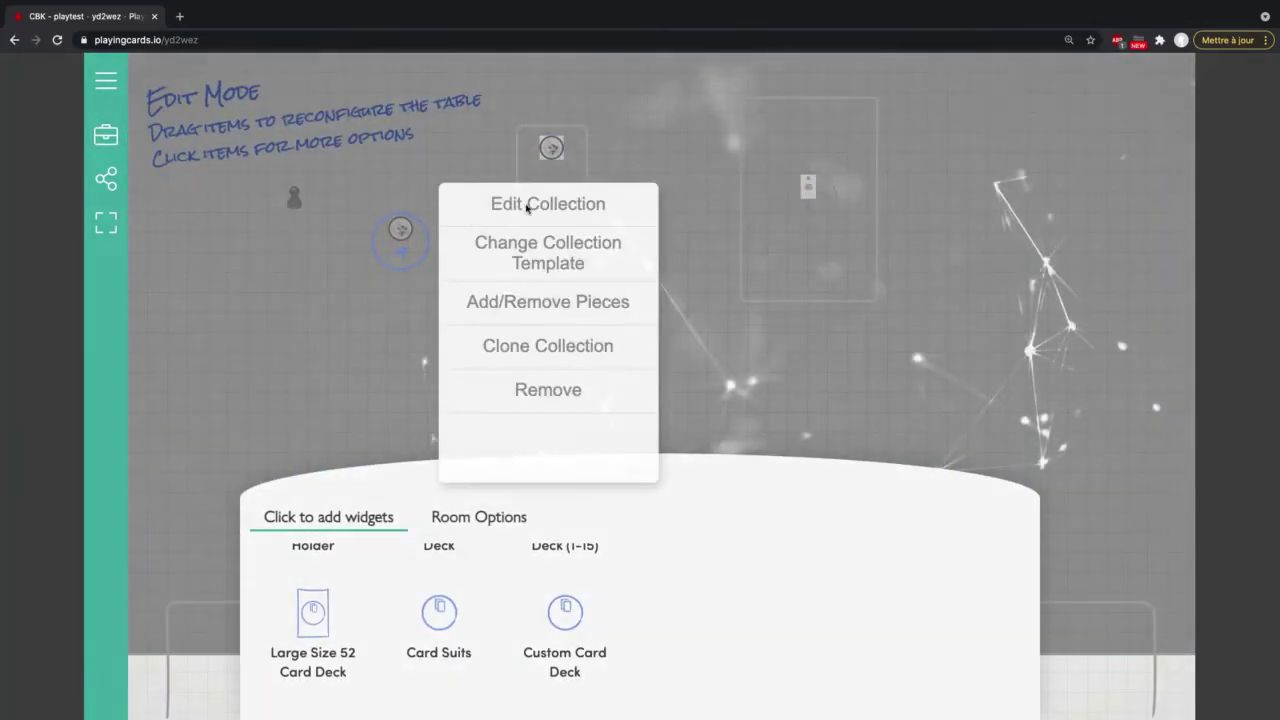
pyautogui.click(531, 208)
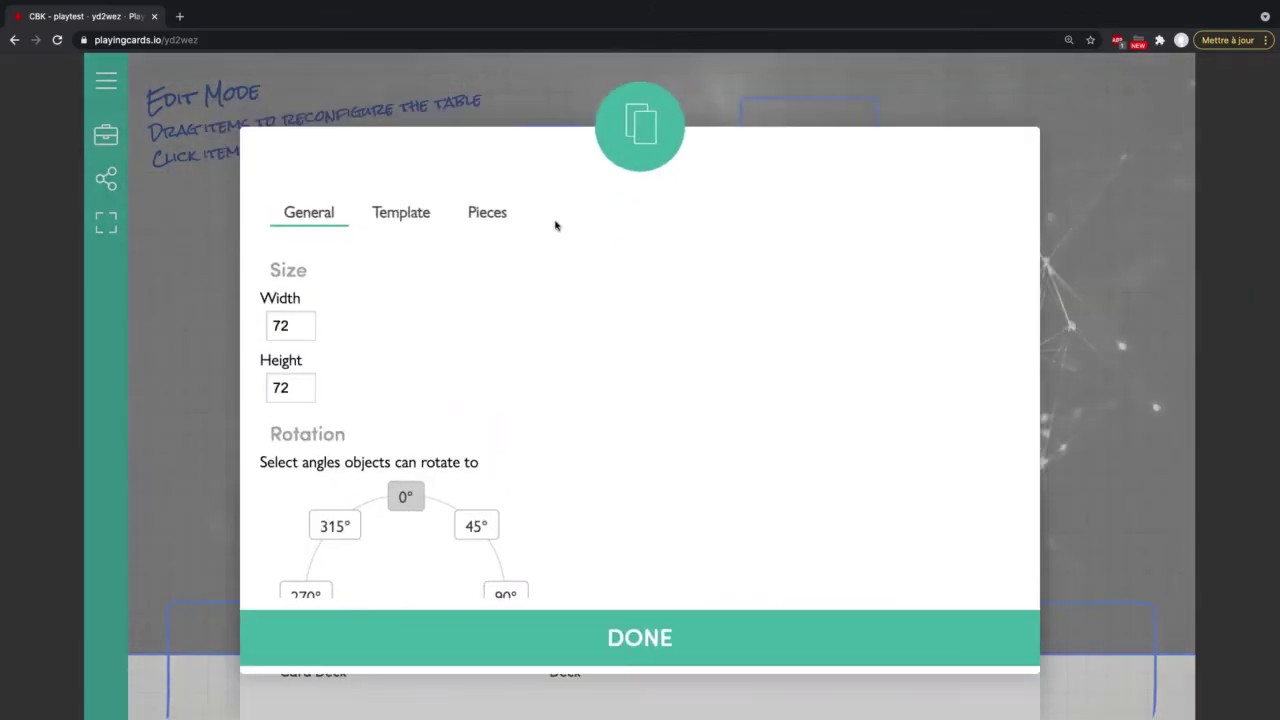
pyautogui.click(499, 224)
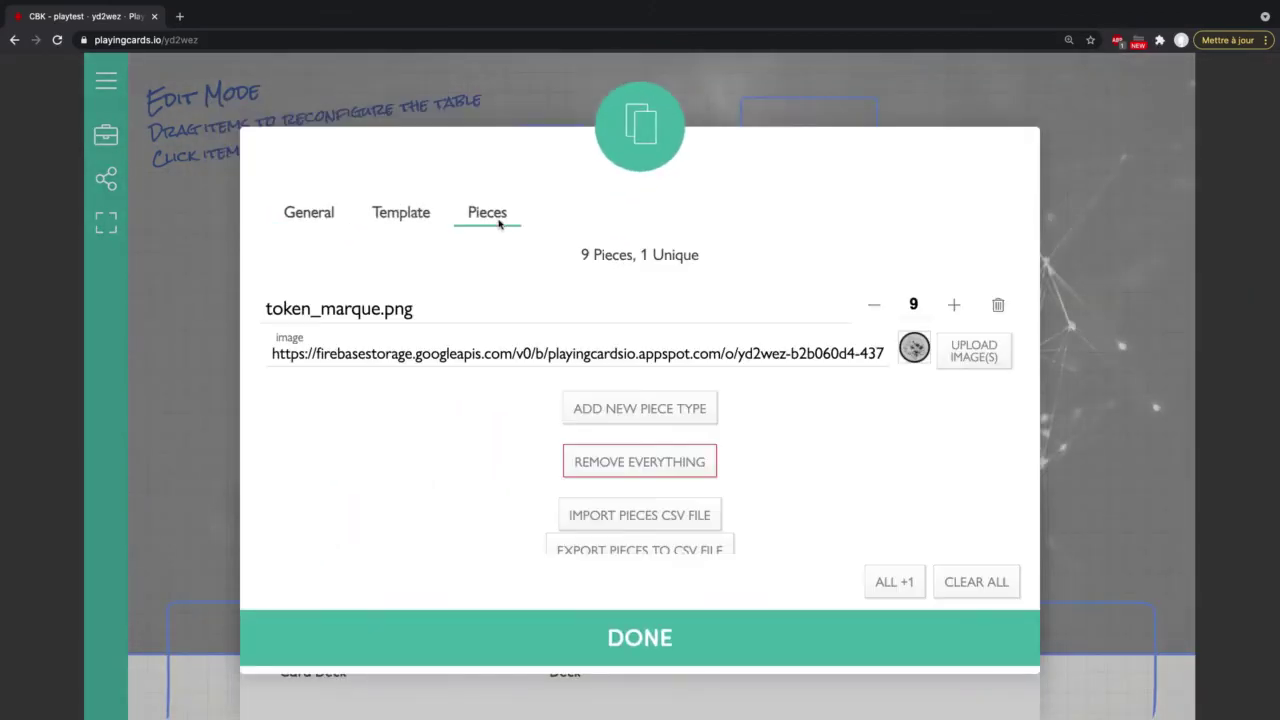
pyautogui.click(915, 305)
pyautogui.click(660, 462)
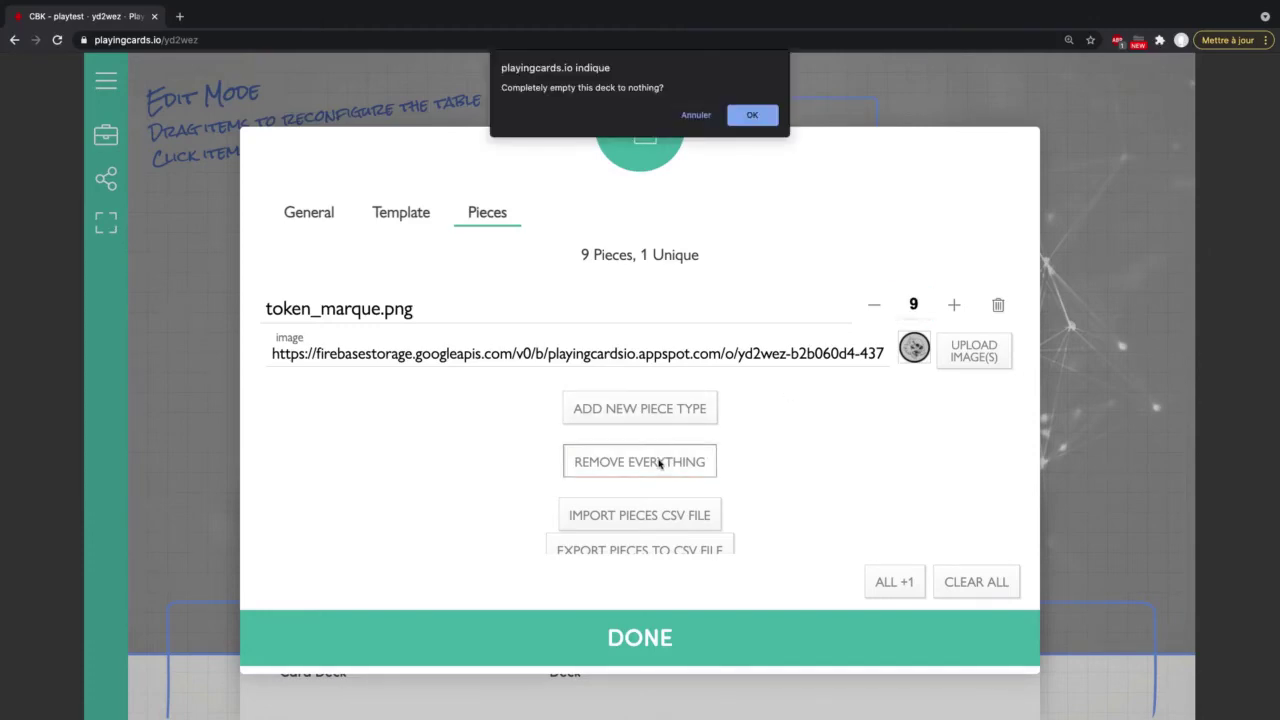
pyautogui.click(693, 116)
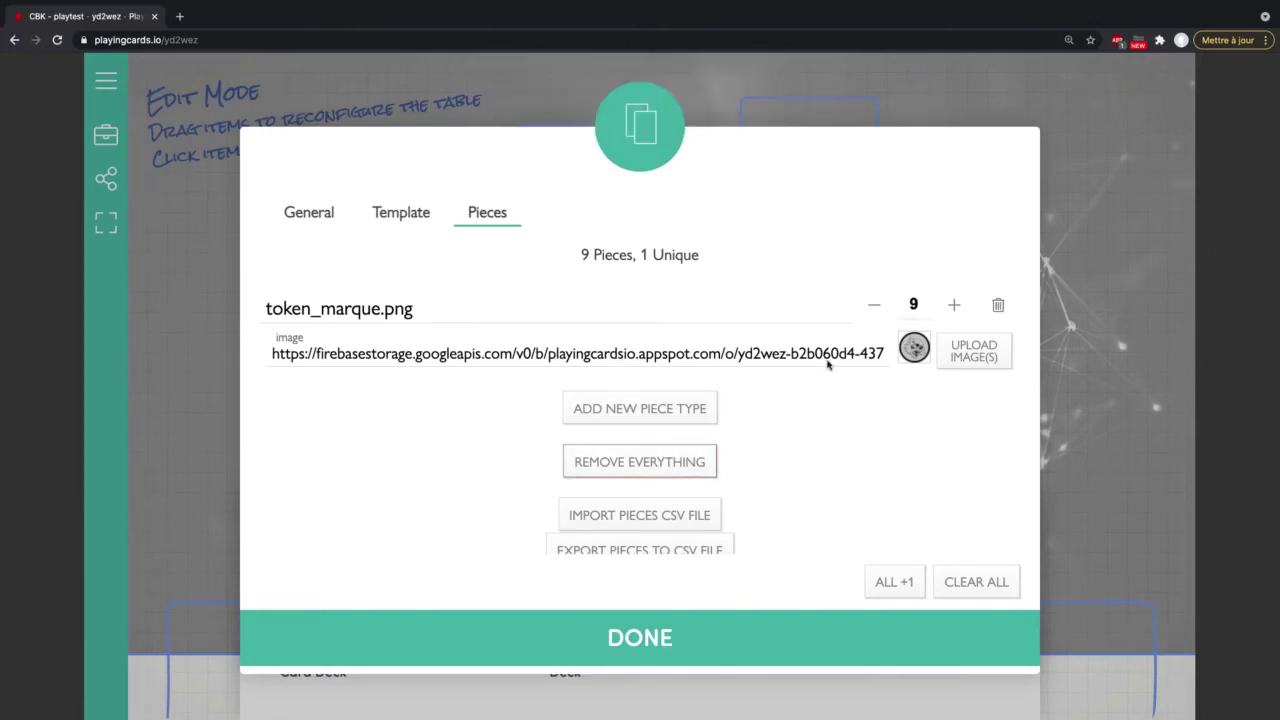
# Step: Reset the token_marque.png quantity from 9 to 1 and move the single token left
pyautogui.click(916, 306)
pyautogui.write('0')
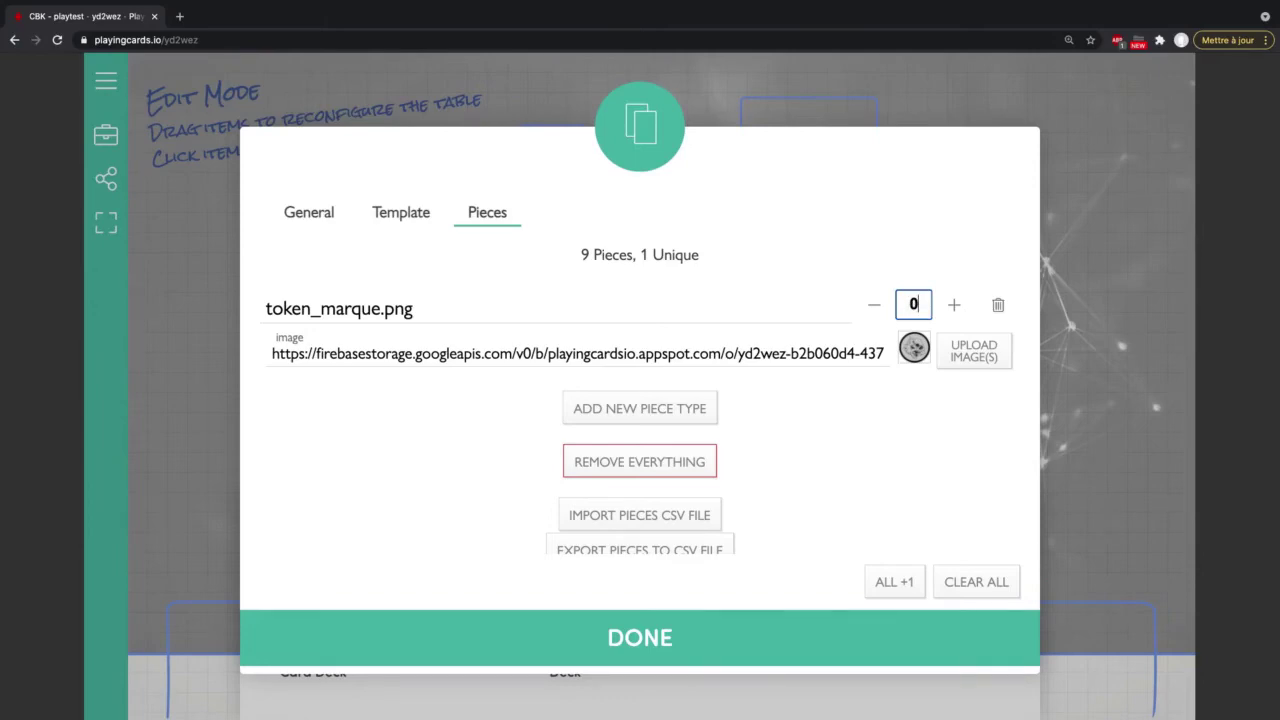
pyautogui.click(897, 439)
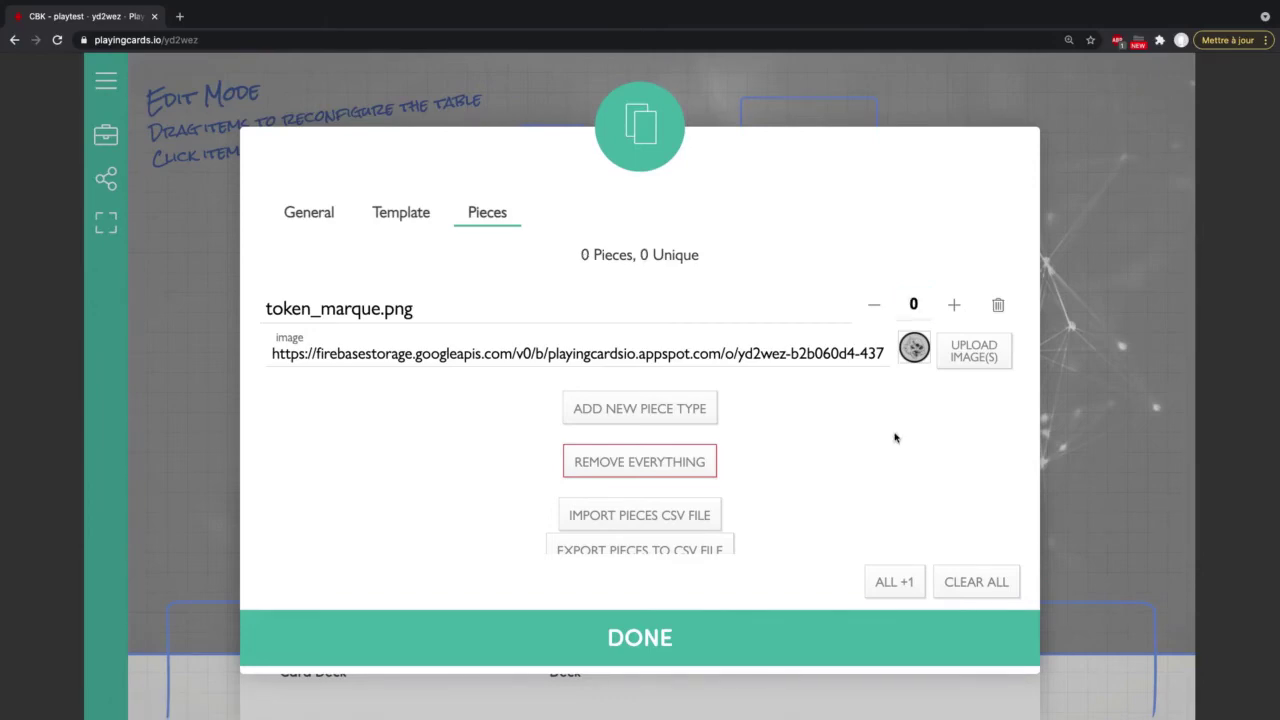
pyautogui.click(954, 307)
pyautogui.click(614, 637)
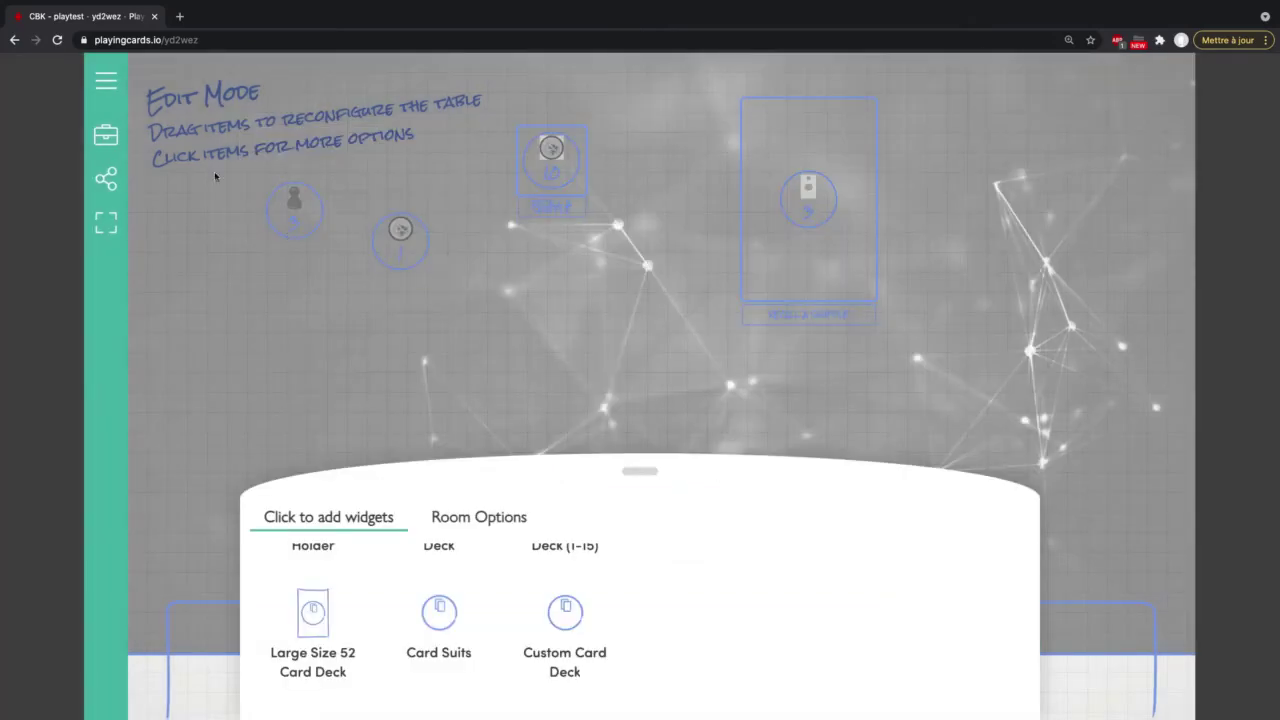
pyautogui.click(106, 135)
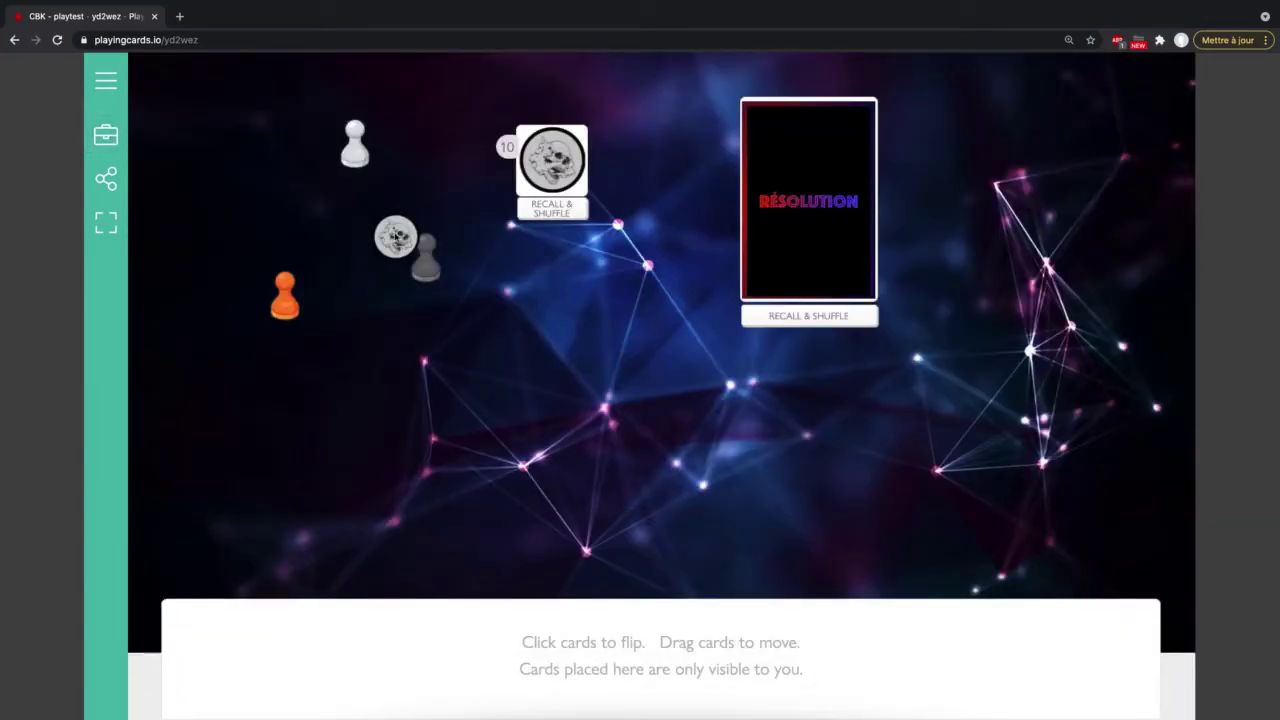
pyautogui.moveTo(395, 236); pyautogui.dragTo(297, 212)
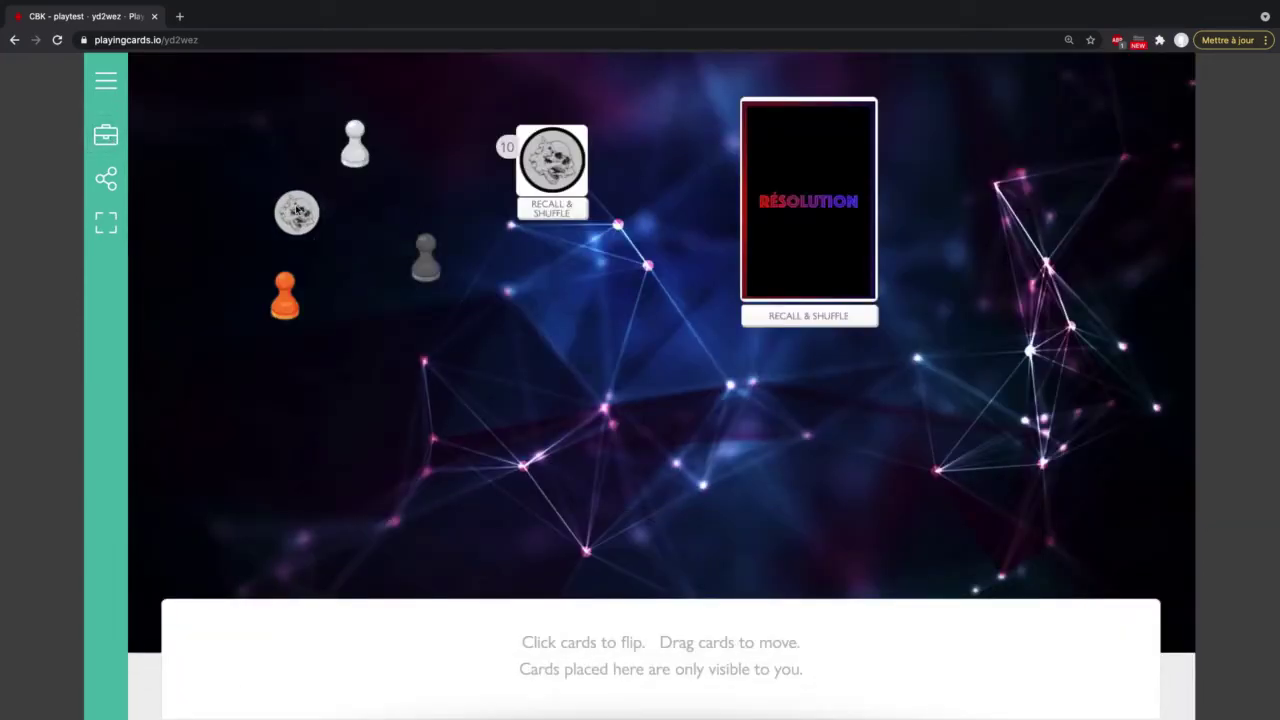
# Step: Set the token_marque.png quantity to 10 and merge the token stacks into one
pyautogui.click(107, 140)
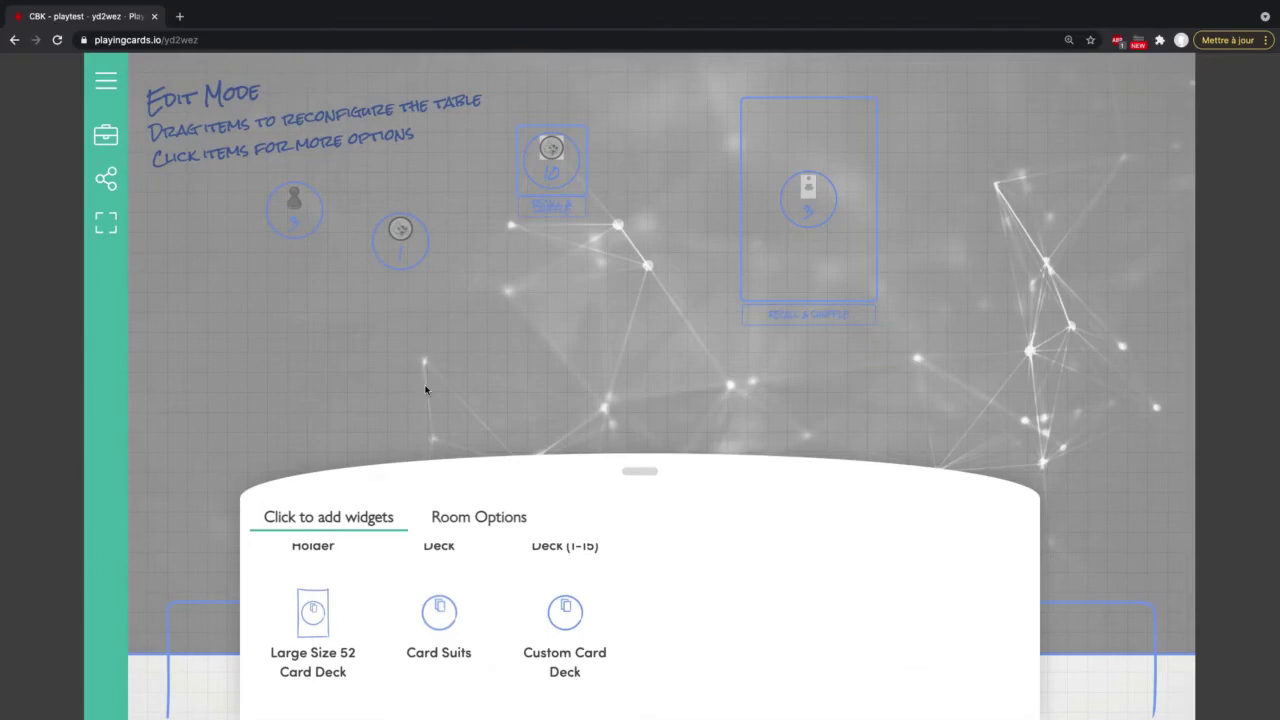
pyautogui.click(405, 229)
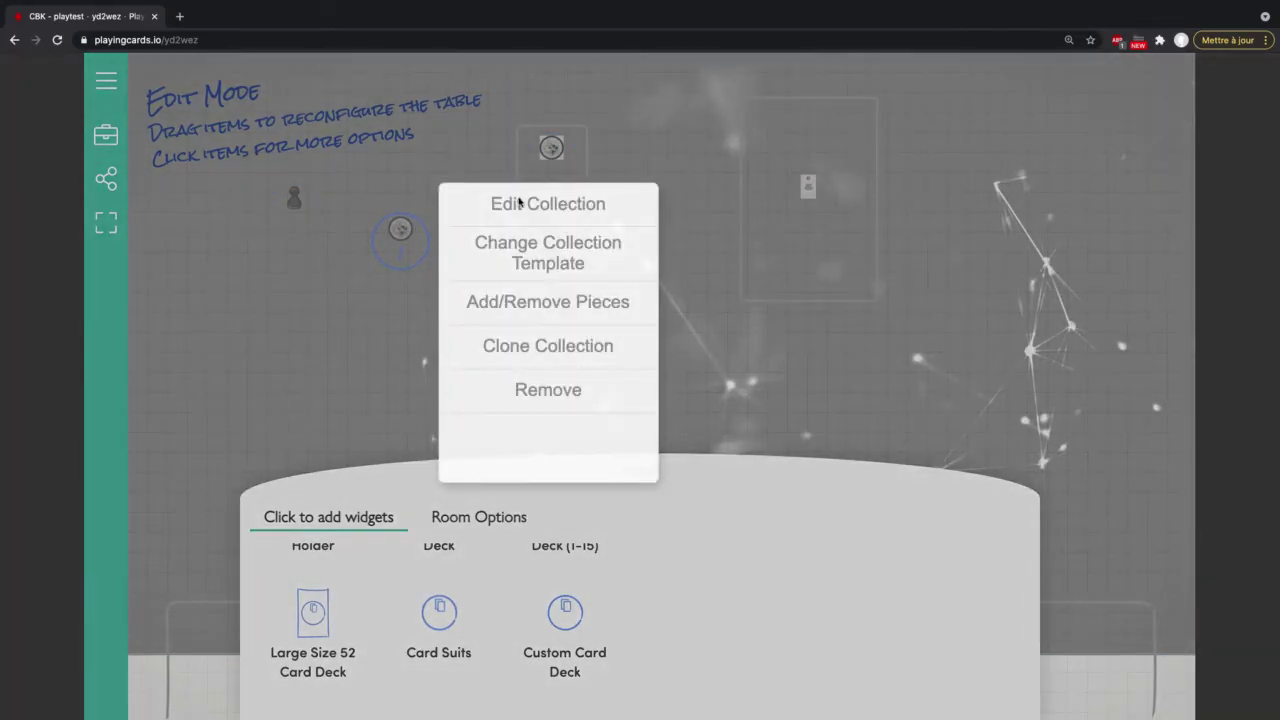
pyautogui.click(519, 204)
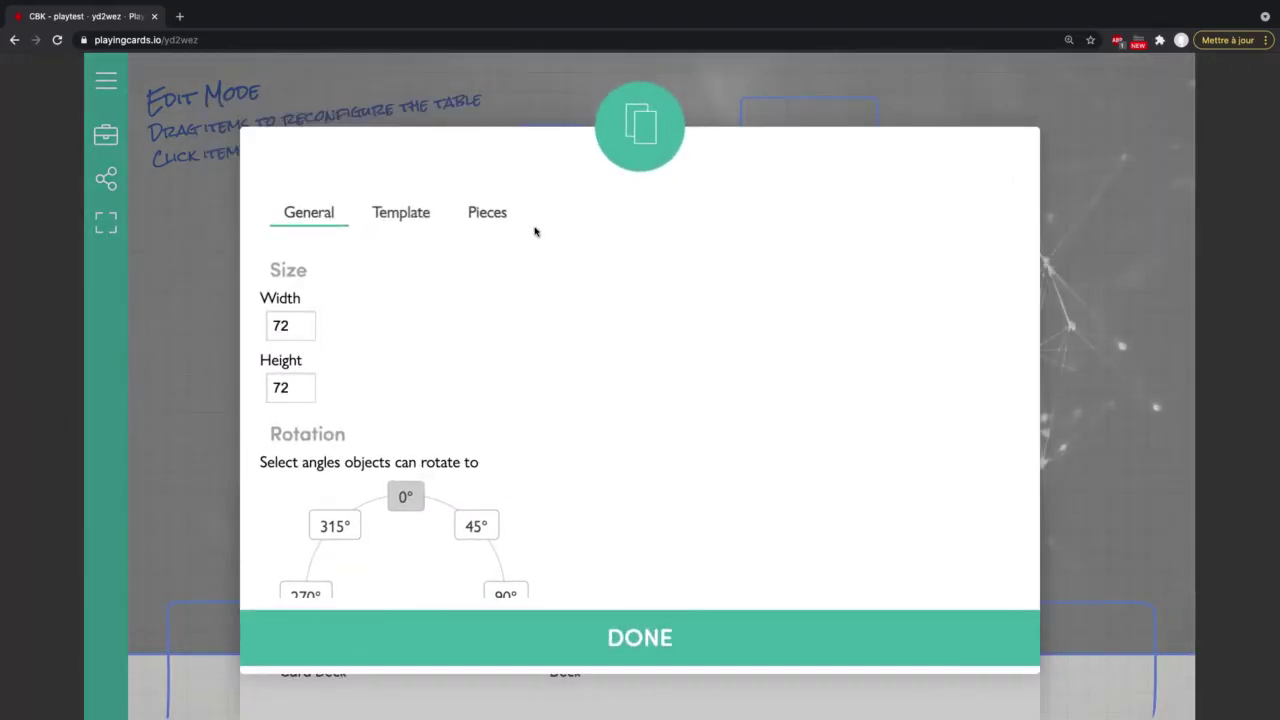
pyautogui.click(487, 213)
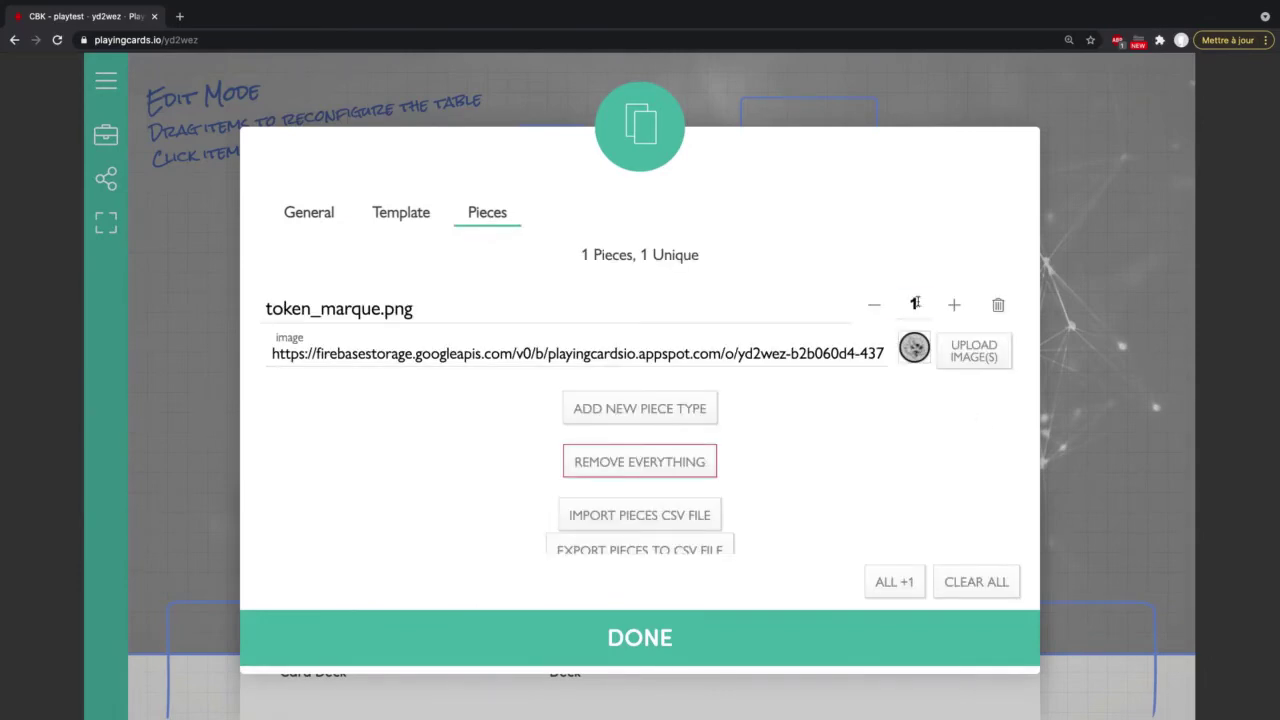
pyautogui.click(914, 304)
pyautogui.write('10')
pyautogui.click(677, 660)
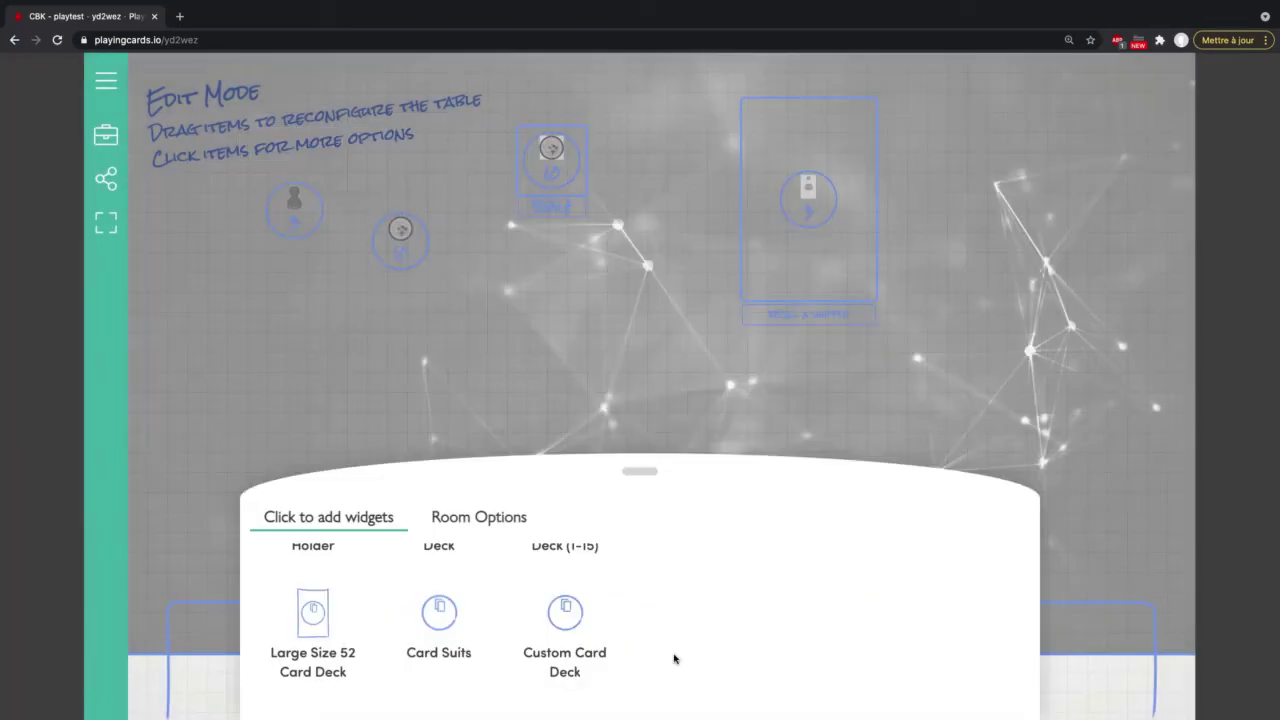
pyautogui.click(106, 134)
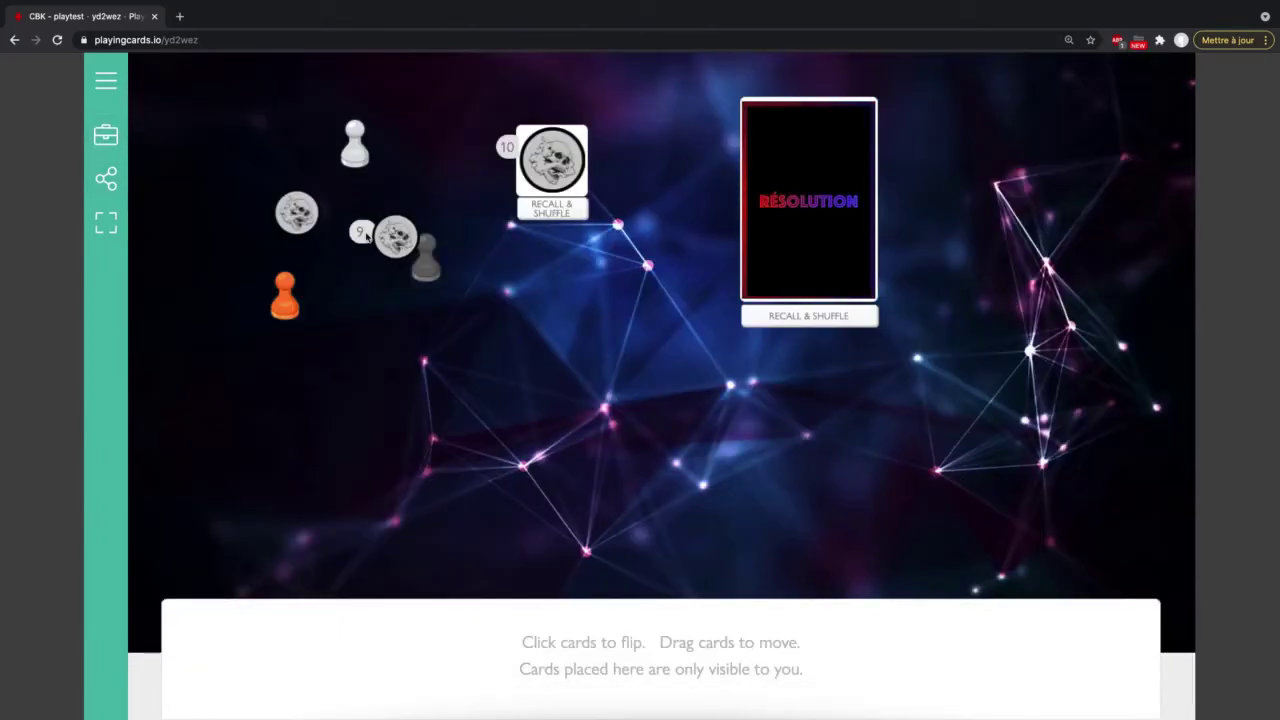
pyautogui.moveTo(367, 235); pyautogui.dragTo(270, 208)
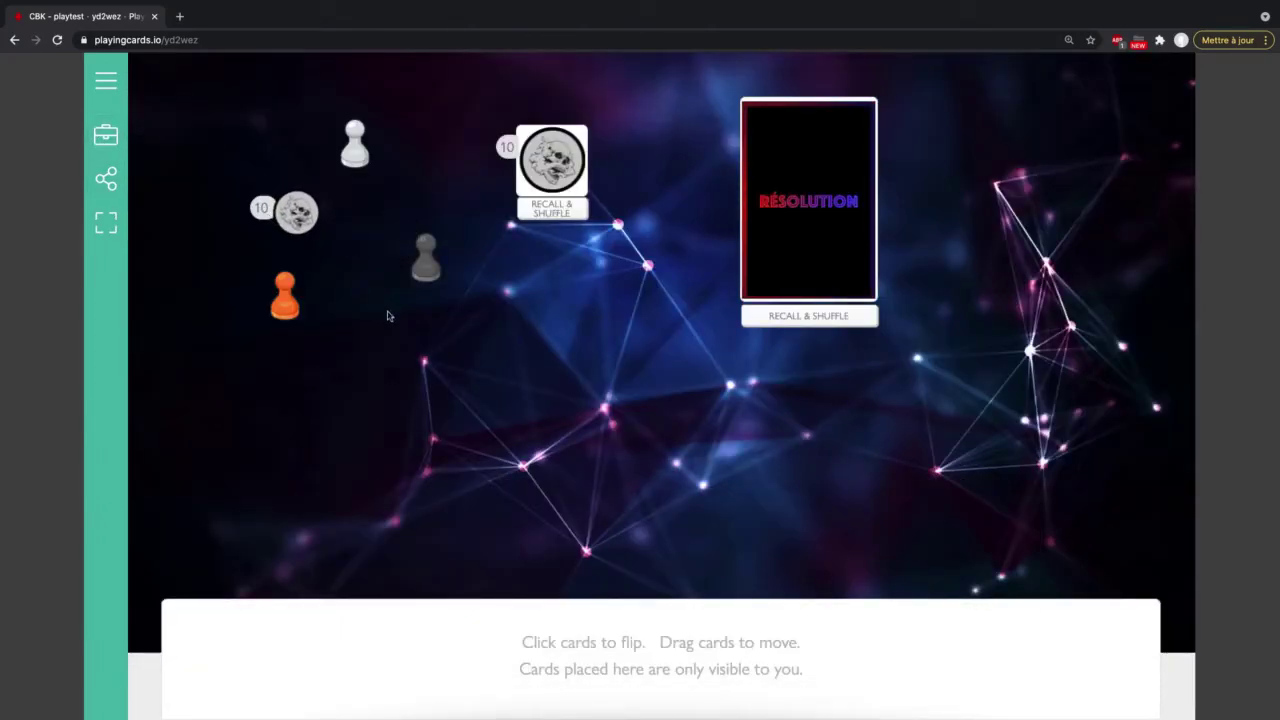
# Step: Add a counter widget to the table from the widget list
pyautogui.click(106, 134)
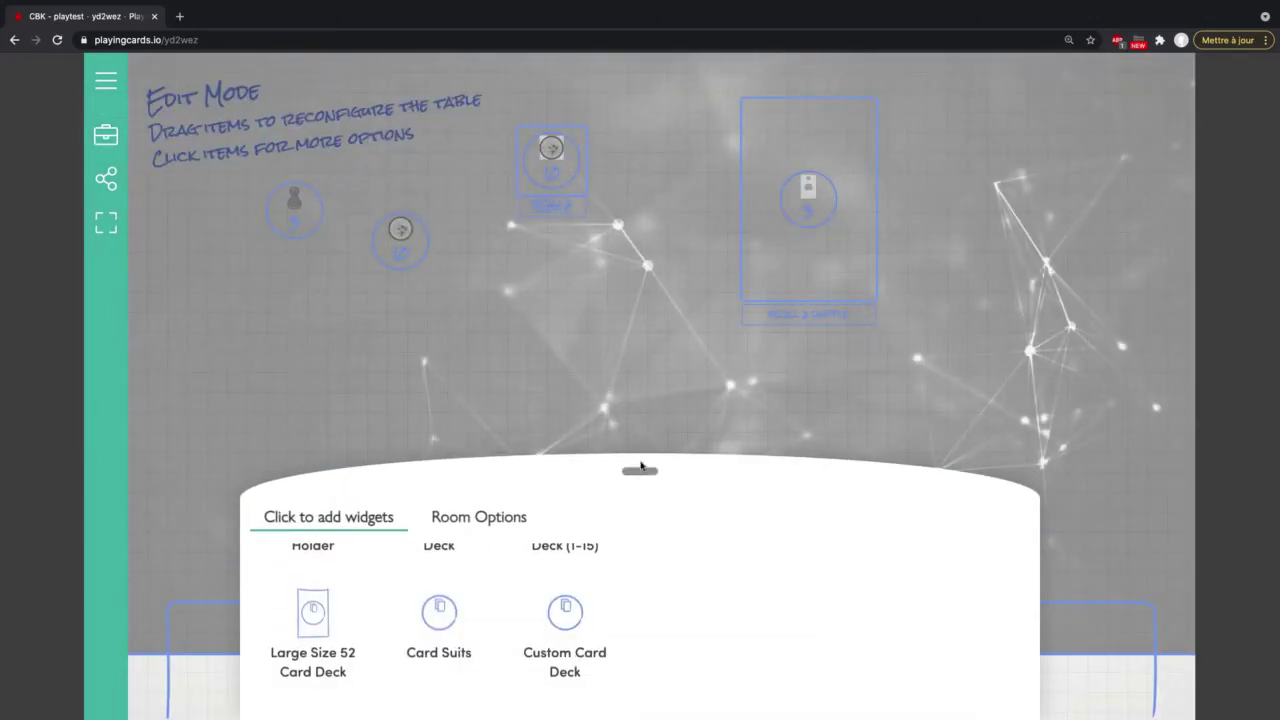
pyautogui.moveTo(643, 471); pyautogui.dragTo(640, 259)
pyautogui.scroll(-3, 560, 460)
pyautogui.scroll(-3, 560, 460)
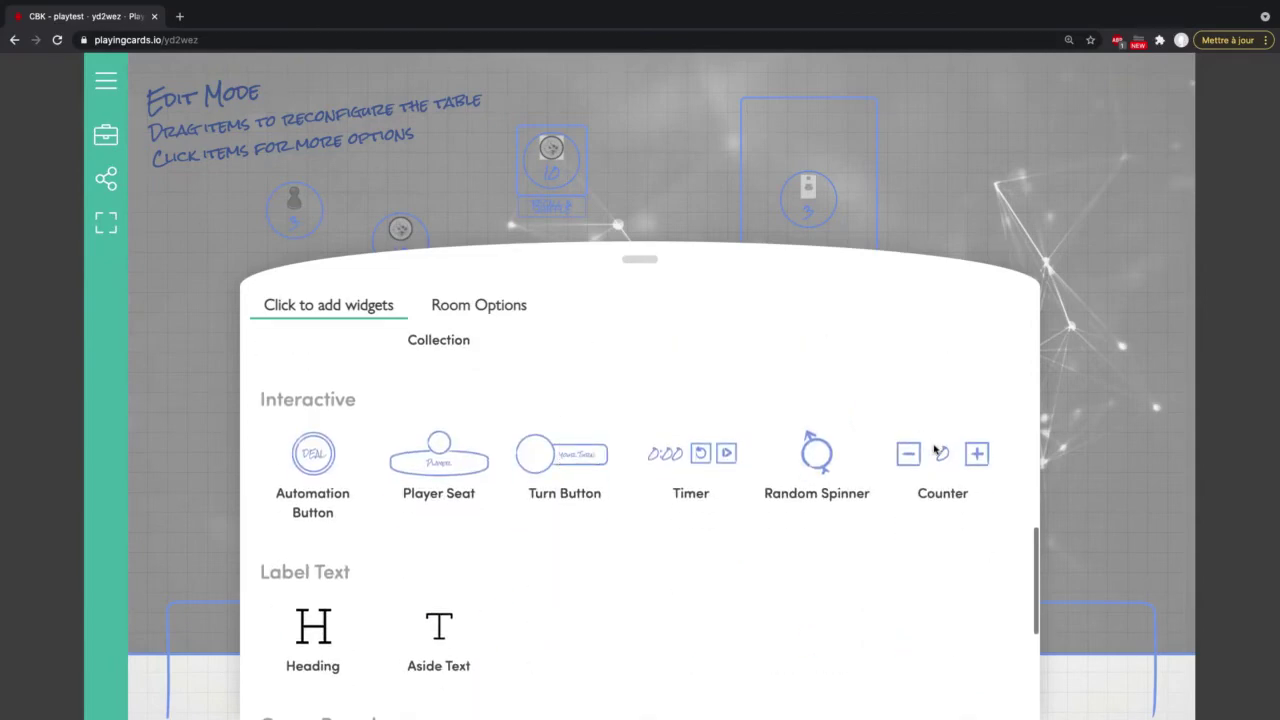
pyautogui.click(935, 445)
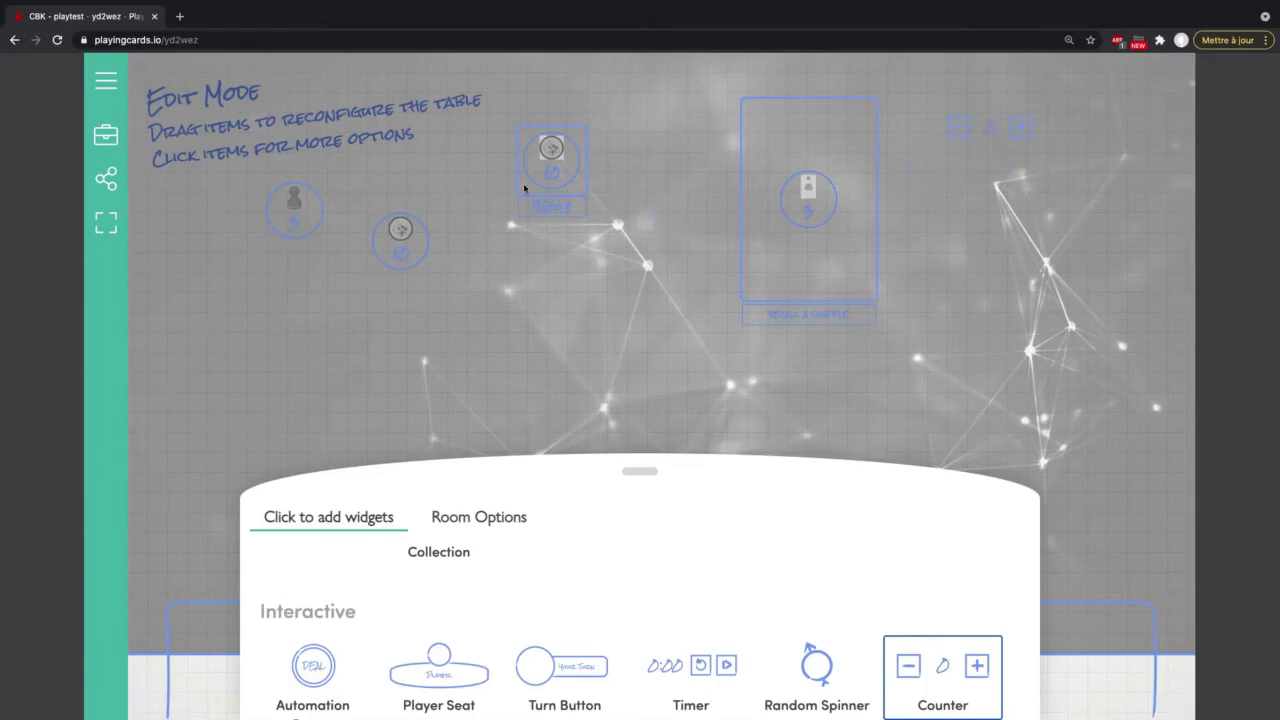
# Step: Test the counter in play, stepping it up to 3 and back down to 2
pyautogui.click(106, 134)
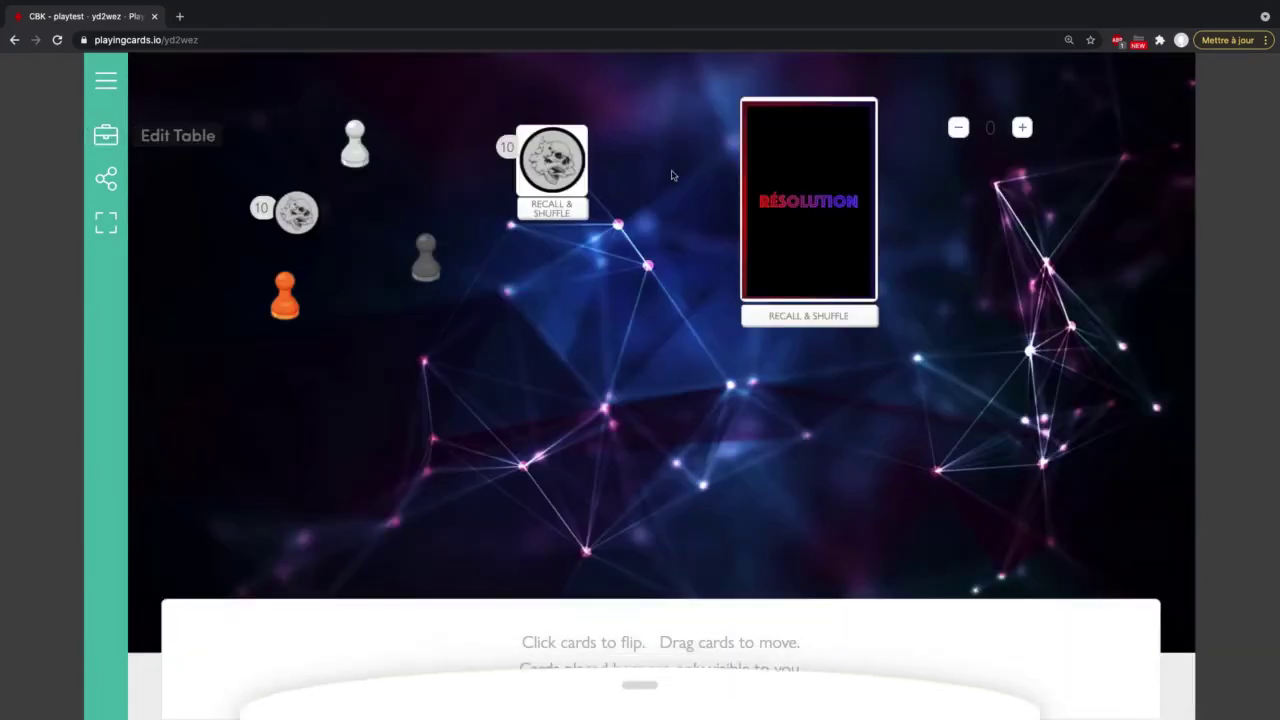
pyautogui.click(1022, 128)
pyautogui.click(1022, 128)
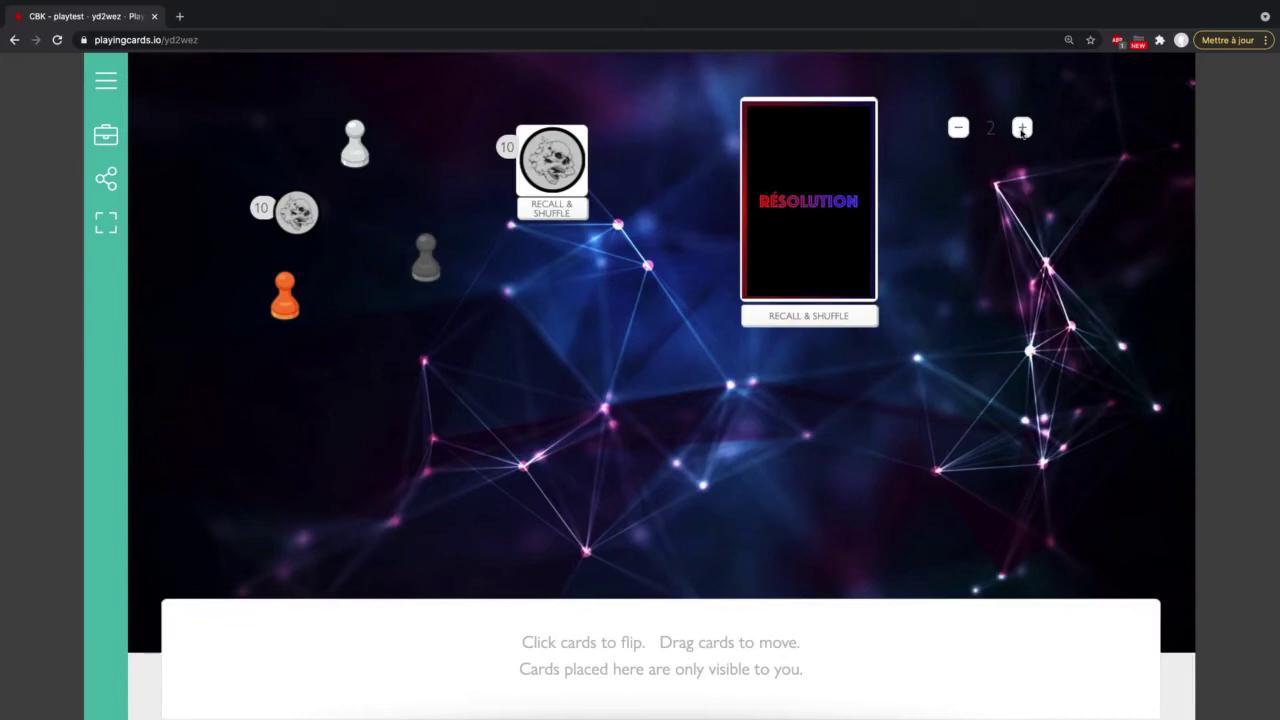
pyautogui.click(1022, 128)
pyautogui.click(958, 128)
pyautogui.click(106, 134)
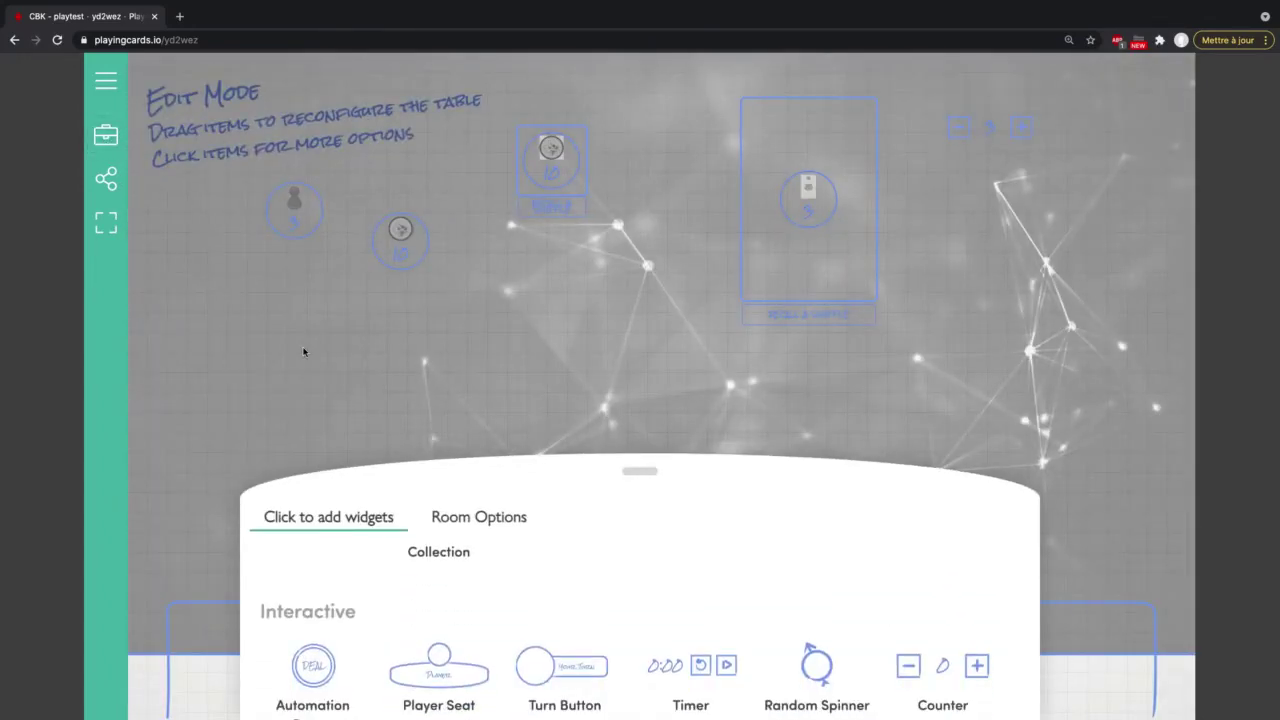
# Step: Remove the starry background board from the table
pyautogui.click(286, 345)
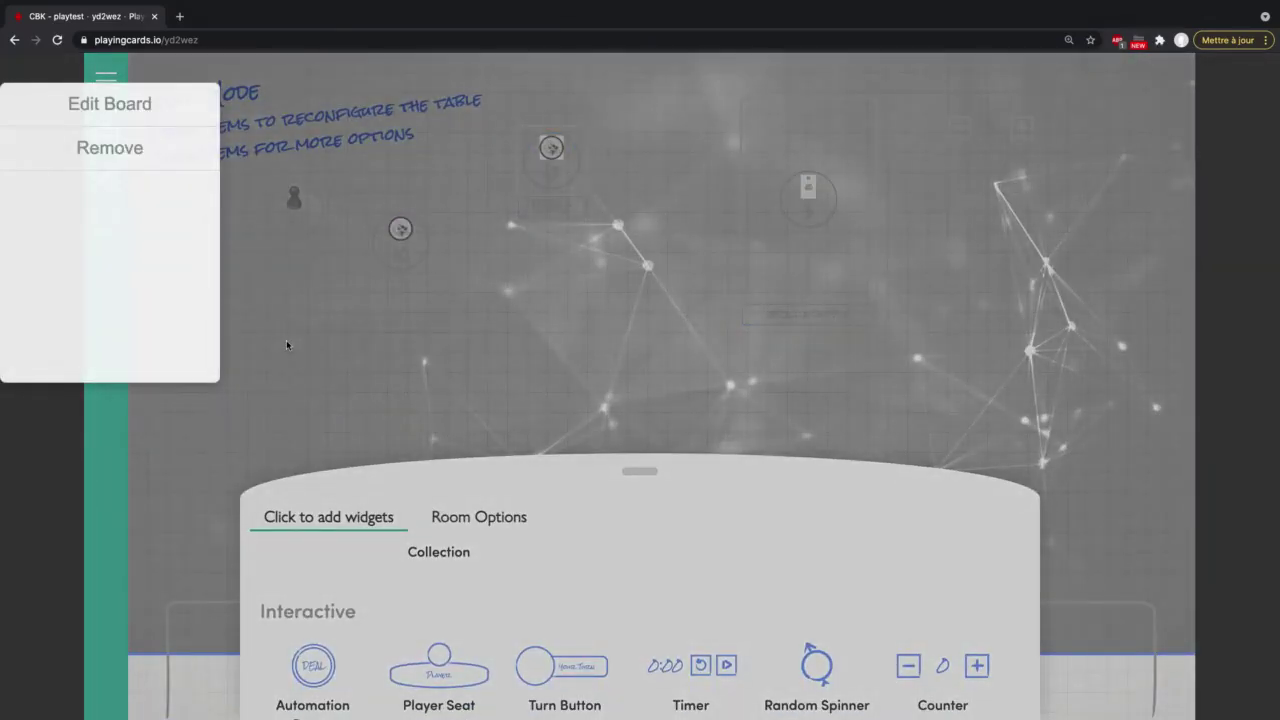
pyautogui.click(974, 126)
pyautogui.click(966, 128)
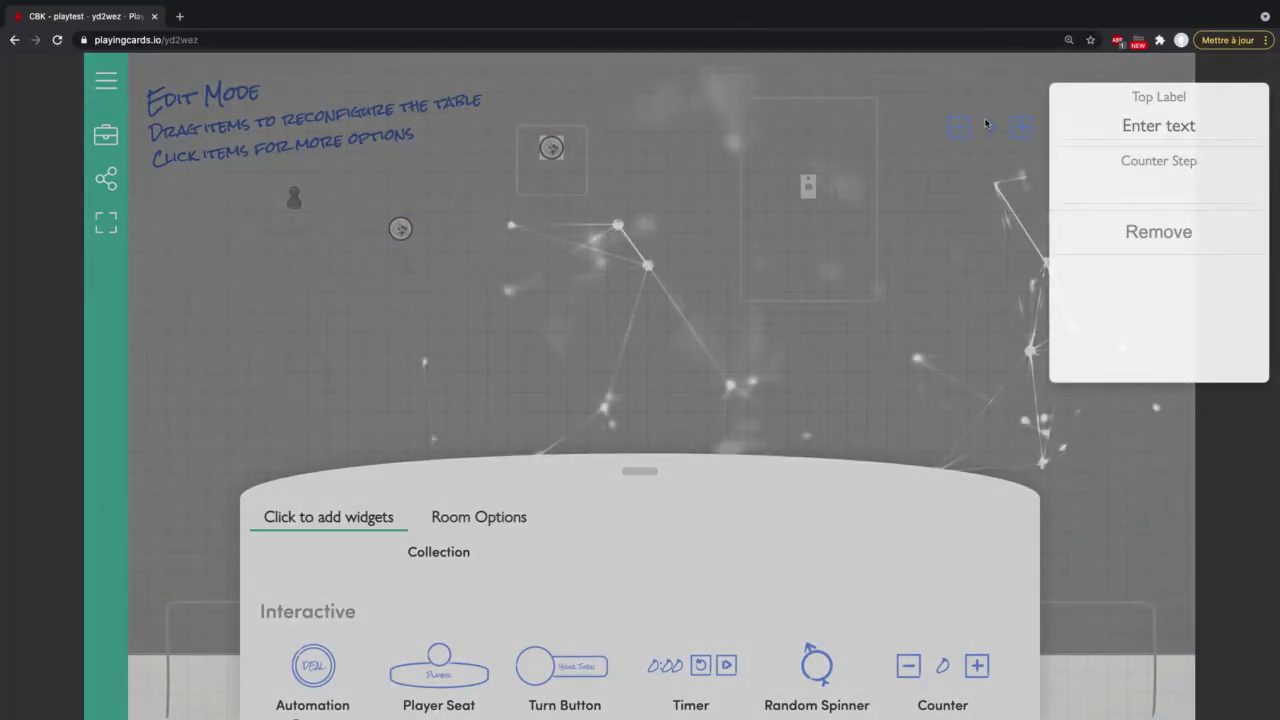
pyautogui.click(978, 336)
pyautogui.click(317, 354)
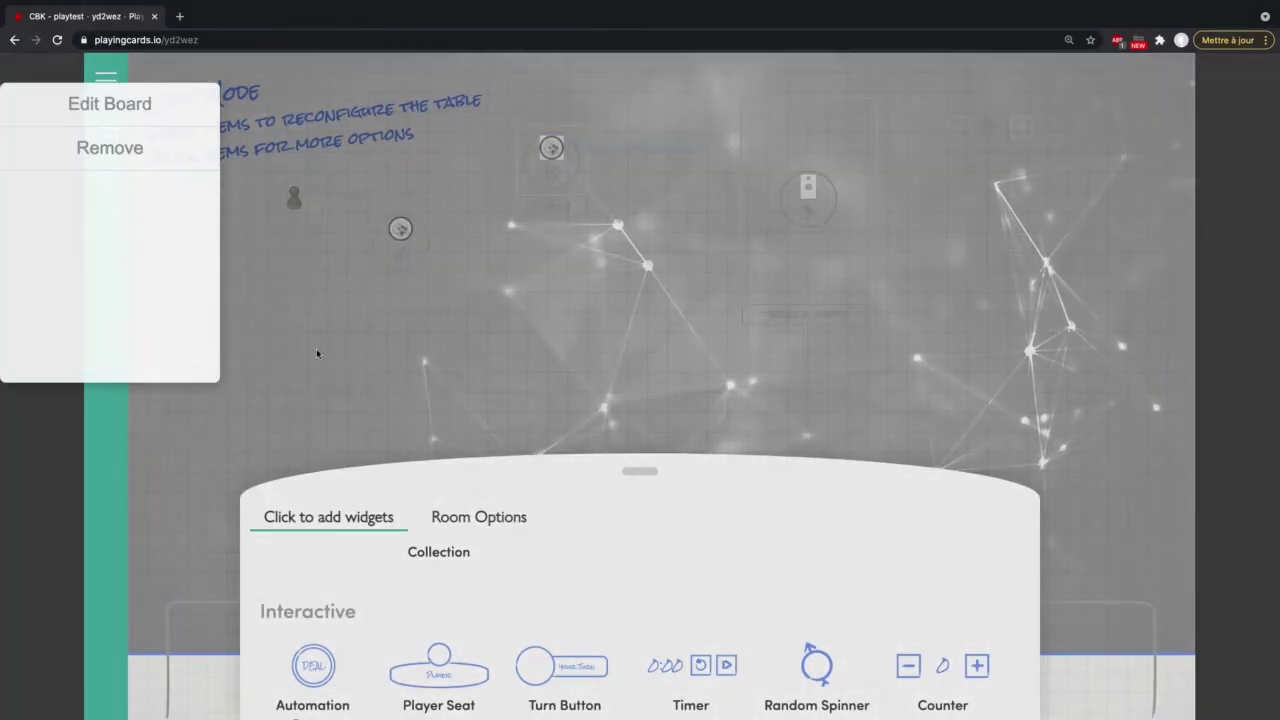
pyautogui.click(106, 148)
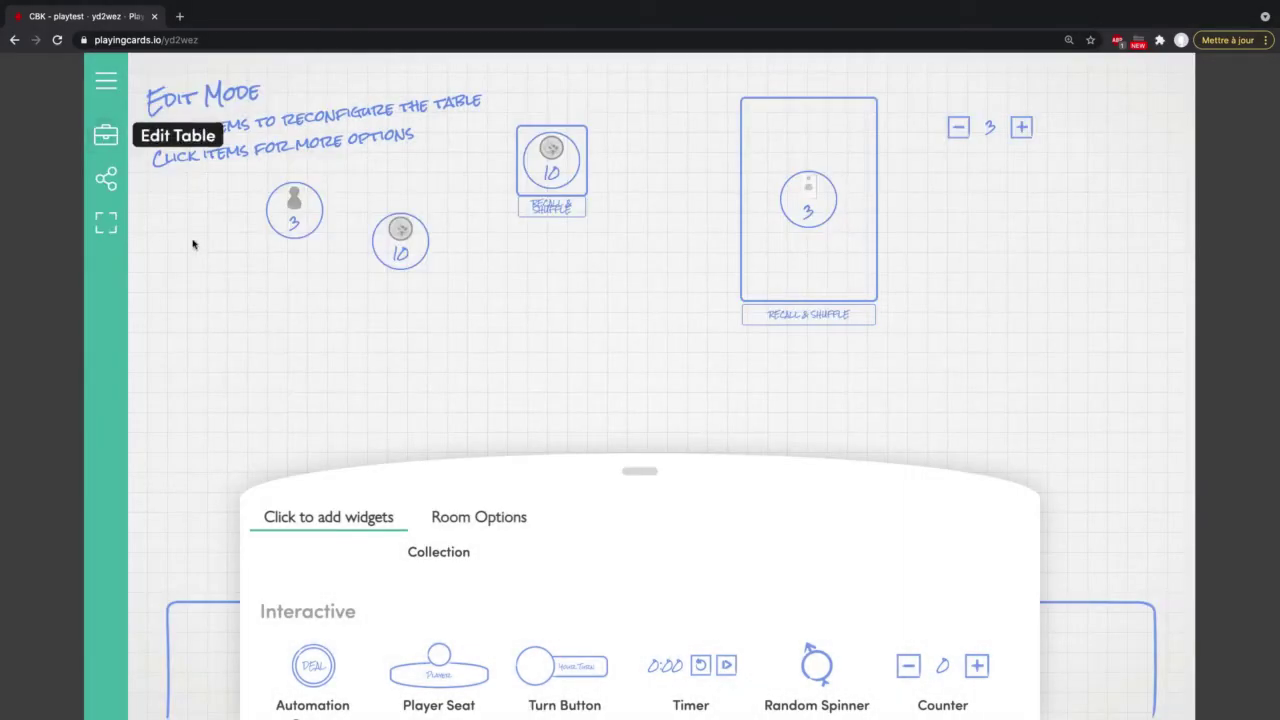
# Step: Nudge the counter to 3 and back to 2, then give it the top label 'Compteur 1'
pyautogui.click(105, 146)
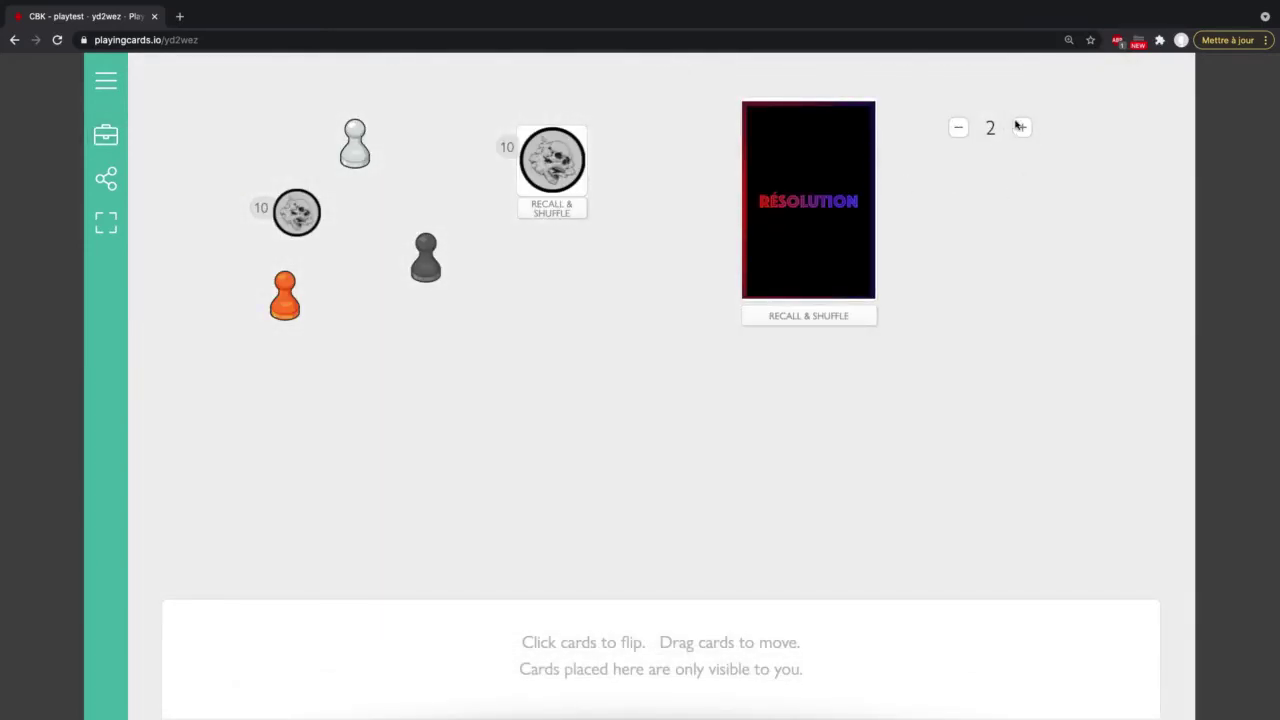
pyautogui.click(1024, 130)
pyautogui.click(959, 136)
pyautogui.click(106, 135)
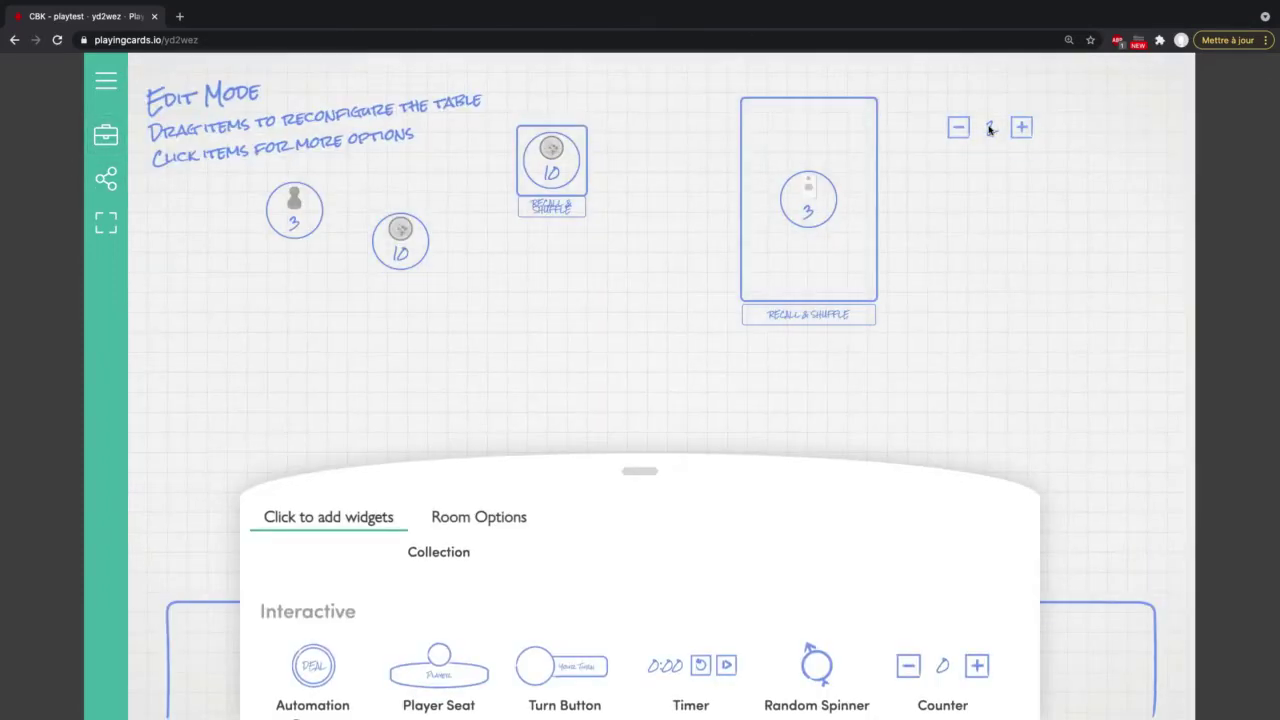
pyautogui.click(1000, 138)
pyautogui.click(1144, 118)
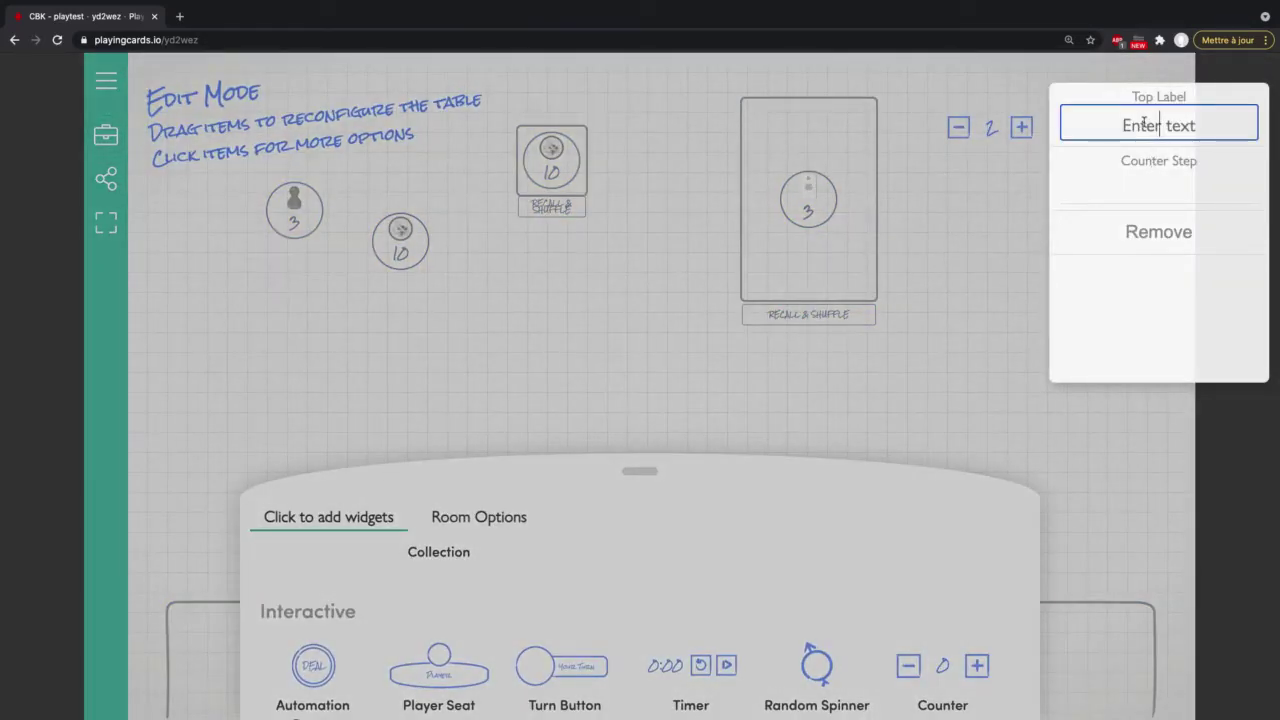
pyautogui.write('Compteur 1')
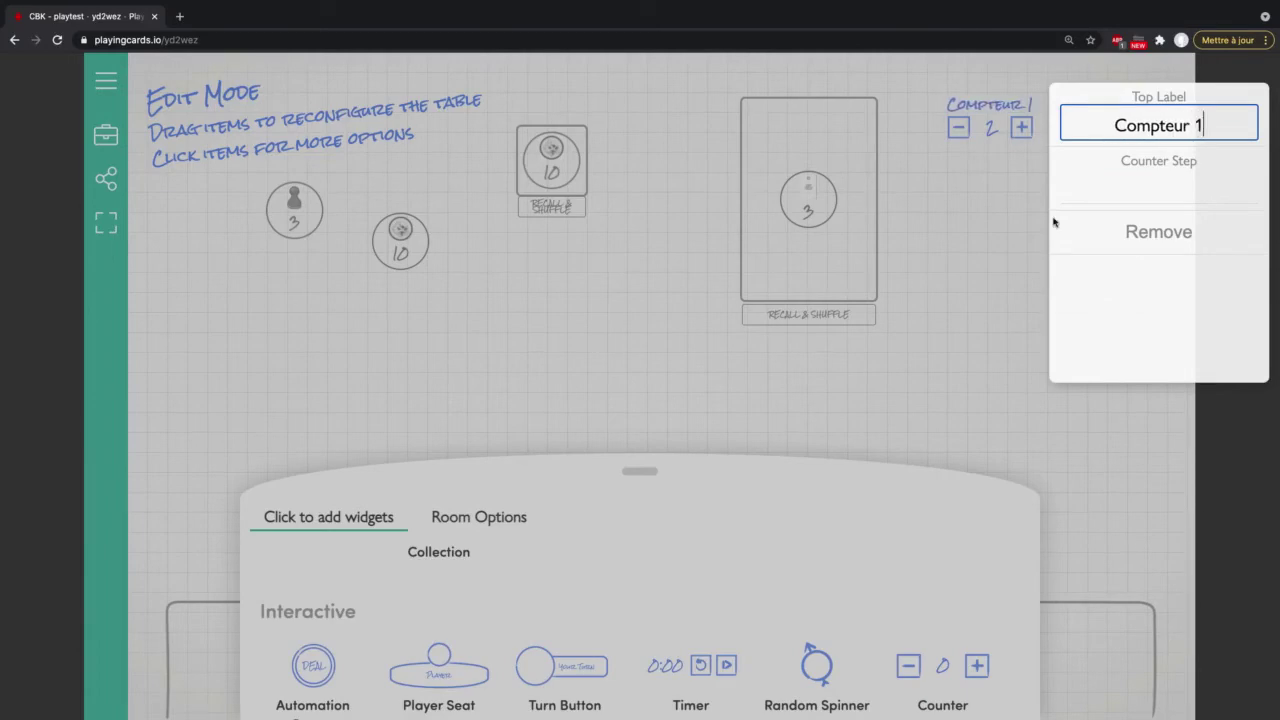
pyautogui.click(970, 248)
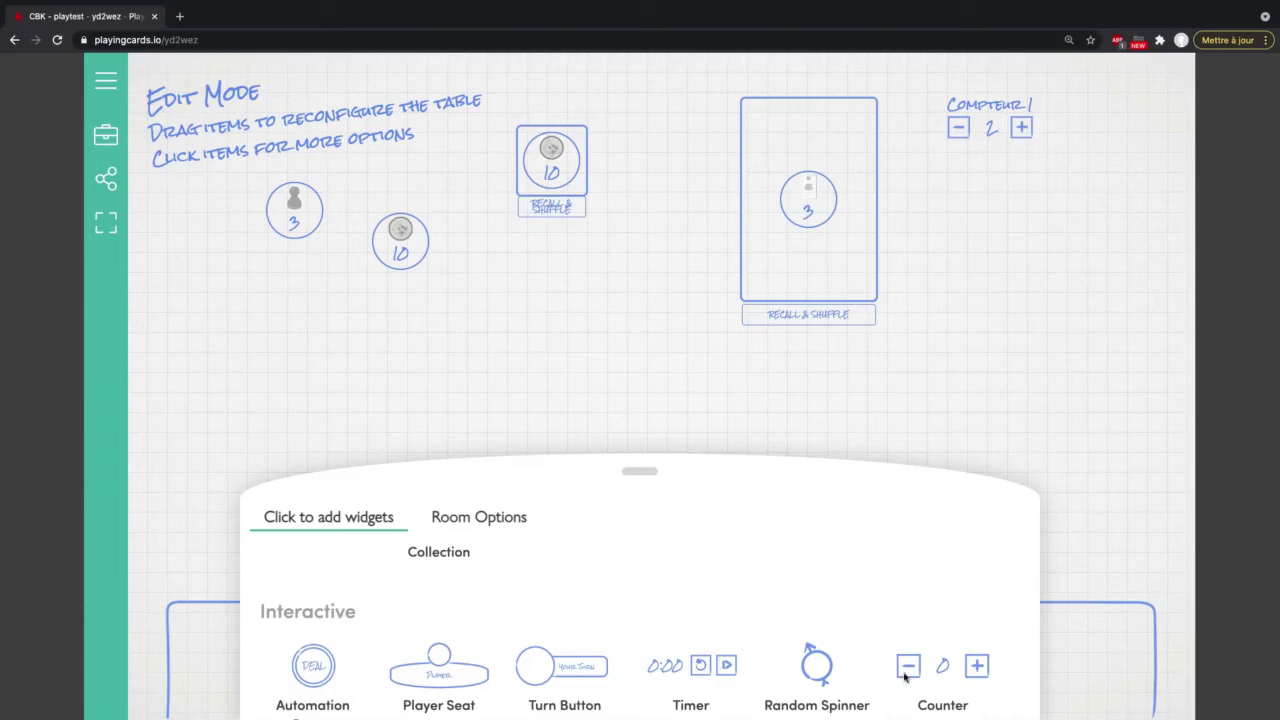
# Step: Add a second counter below Compteur 1 with the top label 'Compteur 2'
pyautogui.click(942, 668)
pyautogui.moveTo(331, 204); pyautogui.dragTo(1022, 198)
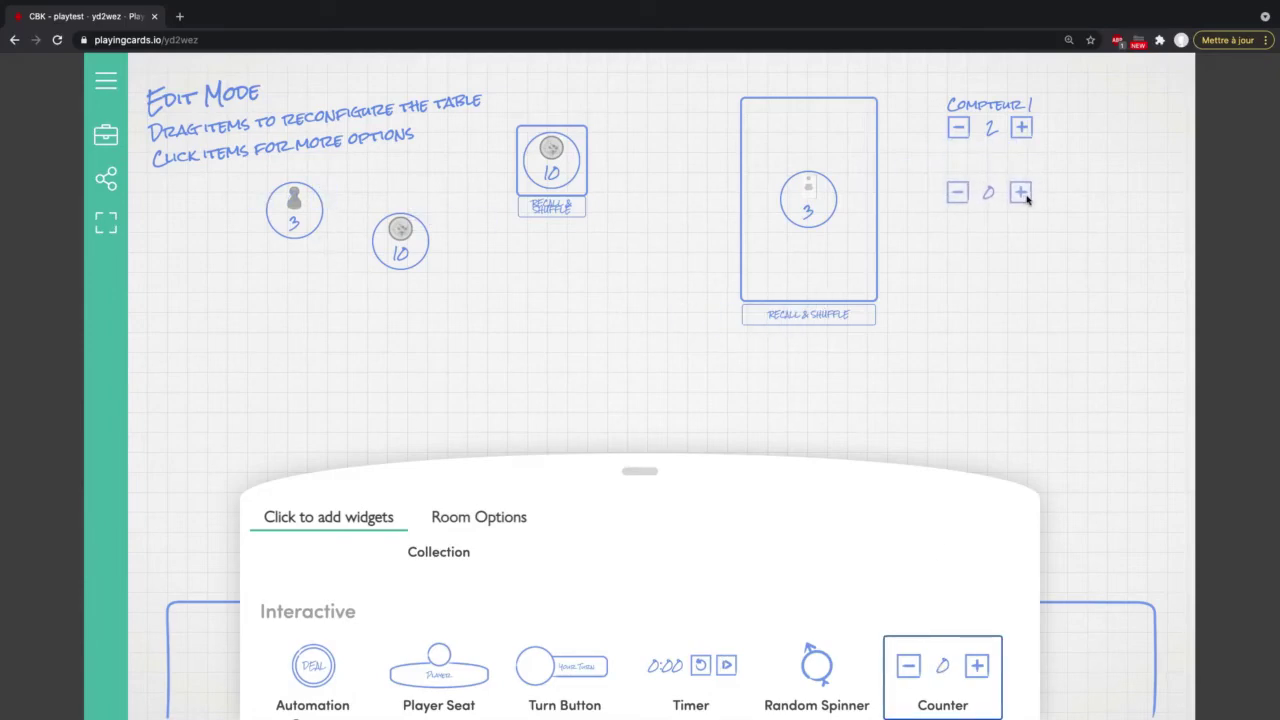
pyautogui.click(996, 196)
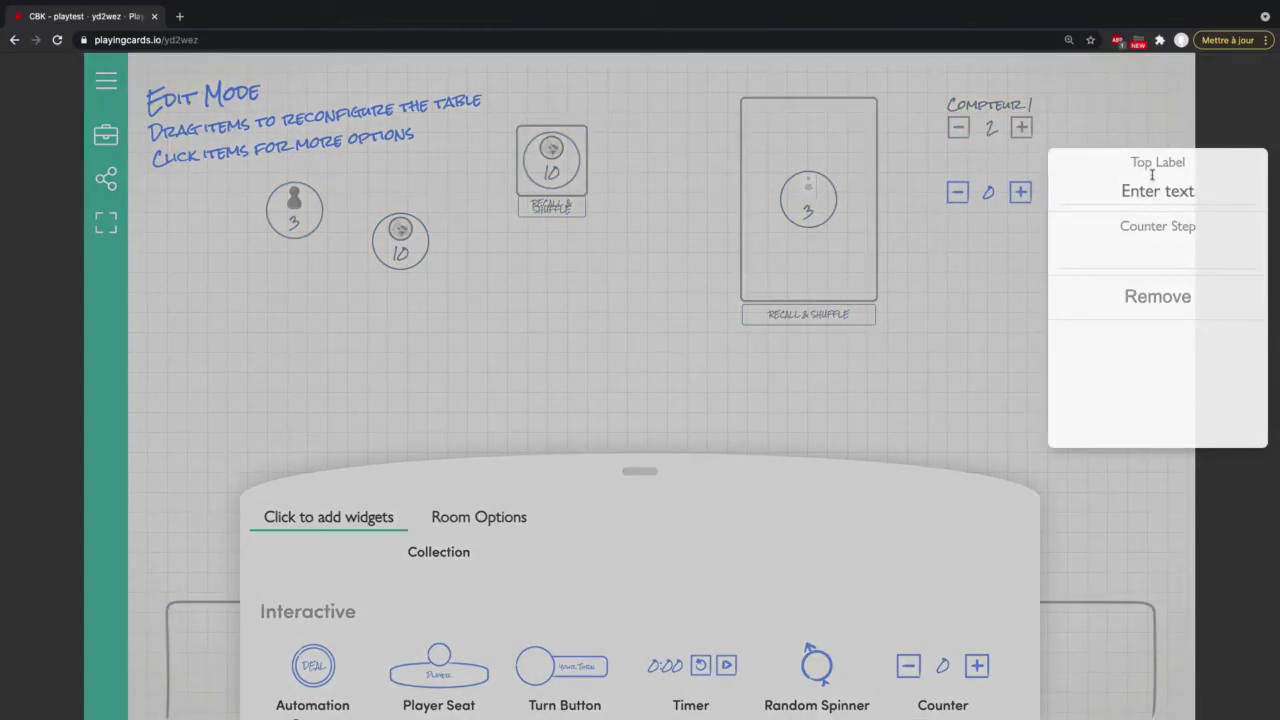
pyautogui.click(1148, 187)
pyautogui.write('Compteur 2')
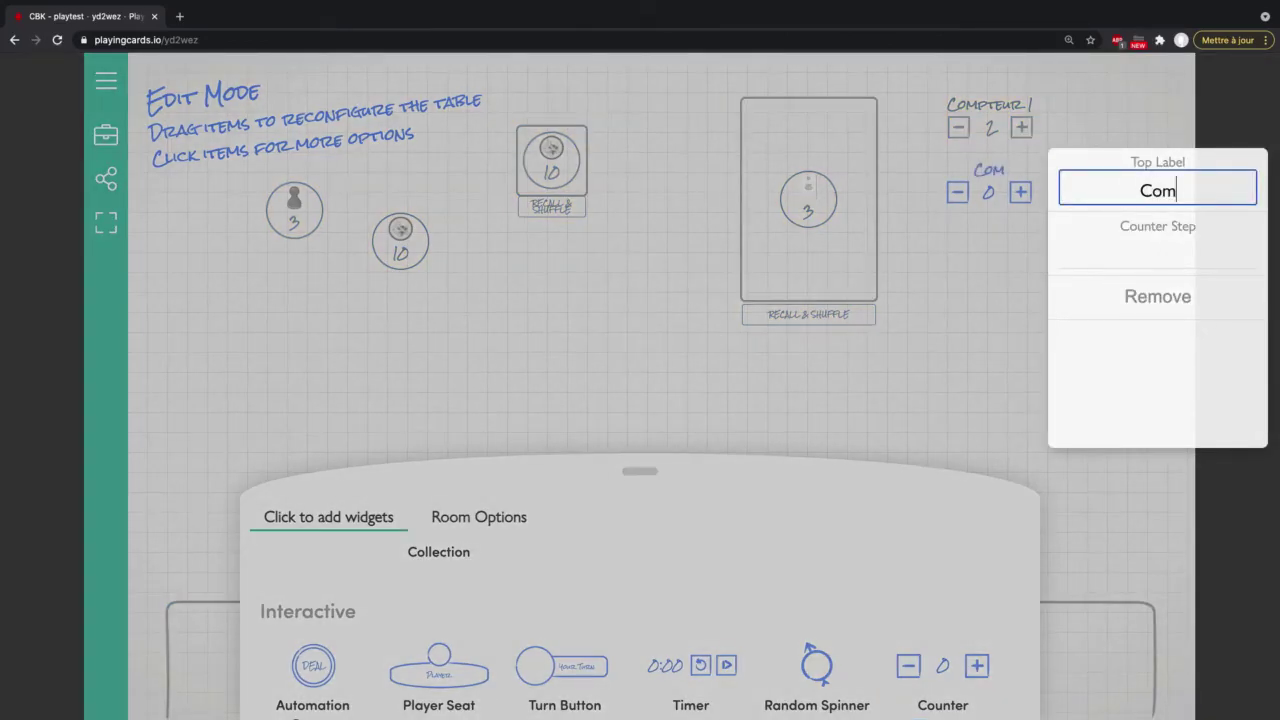
pyautogui.click(931, 364)
pyautogui.click(110, 135)
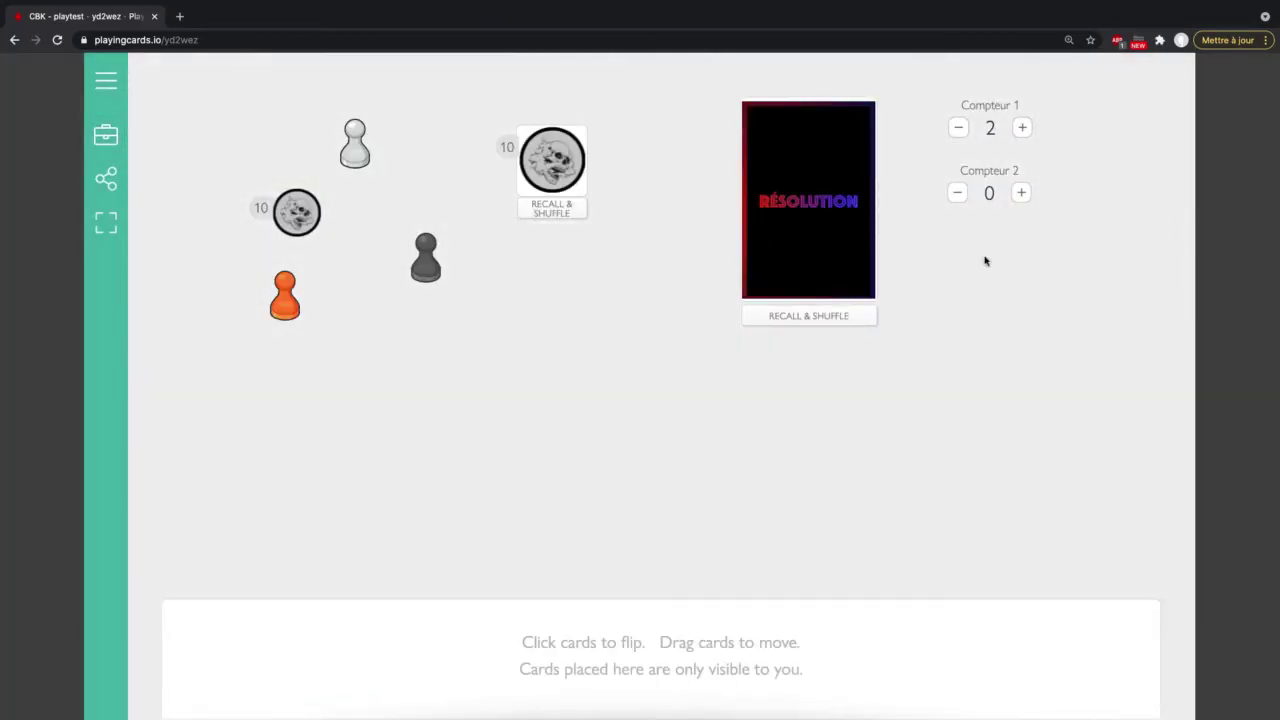
# Step: Raise Compteur 2 to 2 and set Compteur 1's counter step to 5
pyautogui.click(1021, 194)
pyautogui.click(1021, 194)
pyautogui.click(106, 134)
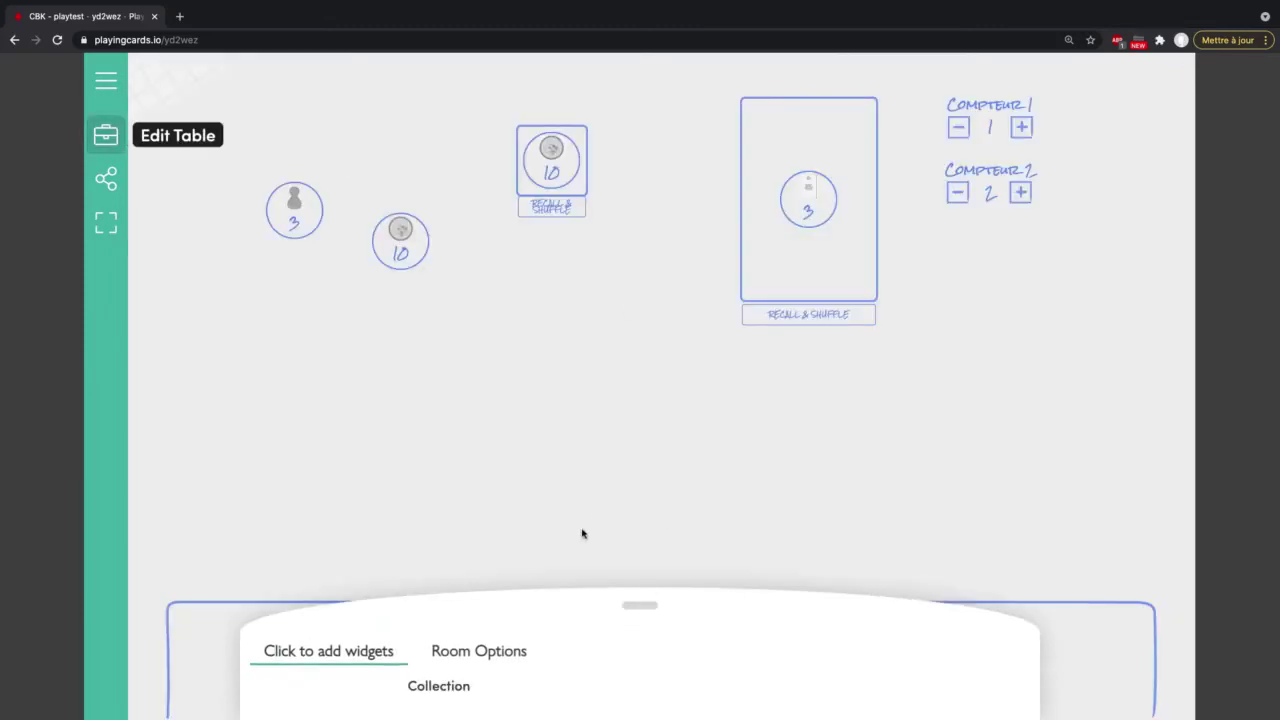
pyautogui.moveTo(641, 475); pyautogui.dragTo(615, 213)
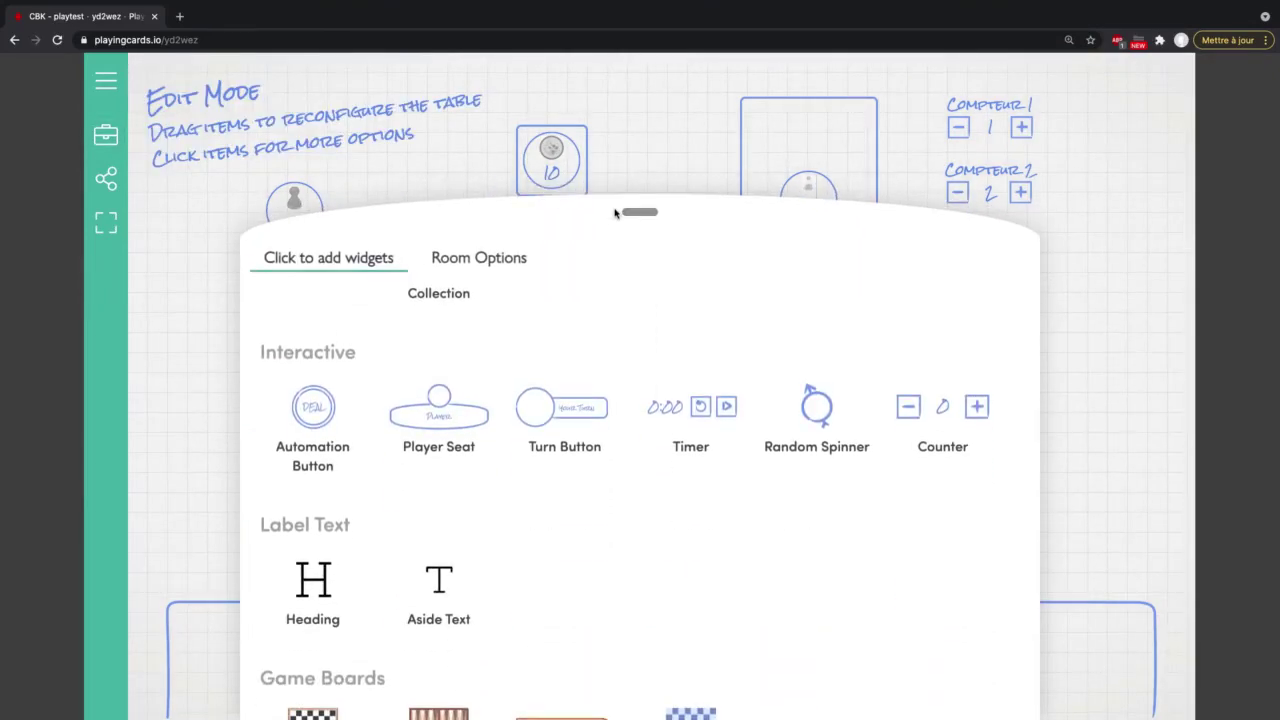
pyautogui.moveTo(615, 213); pyautogui.dragTo(620, 250)
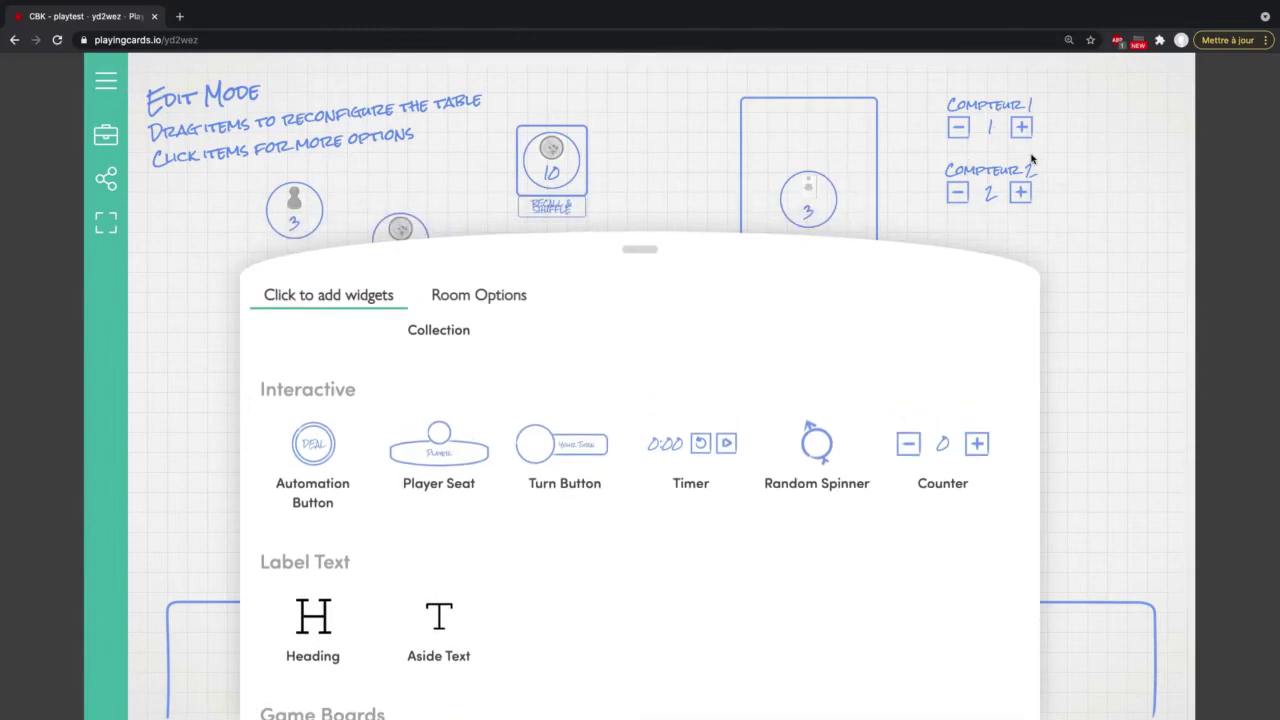
pyautogui.click(994, 129)
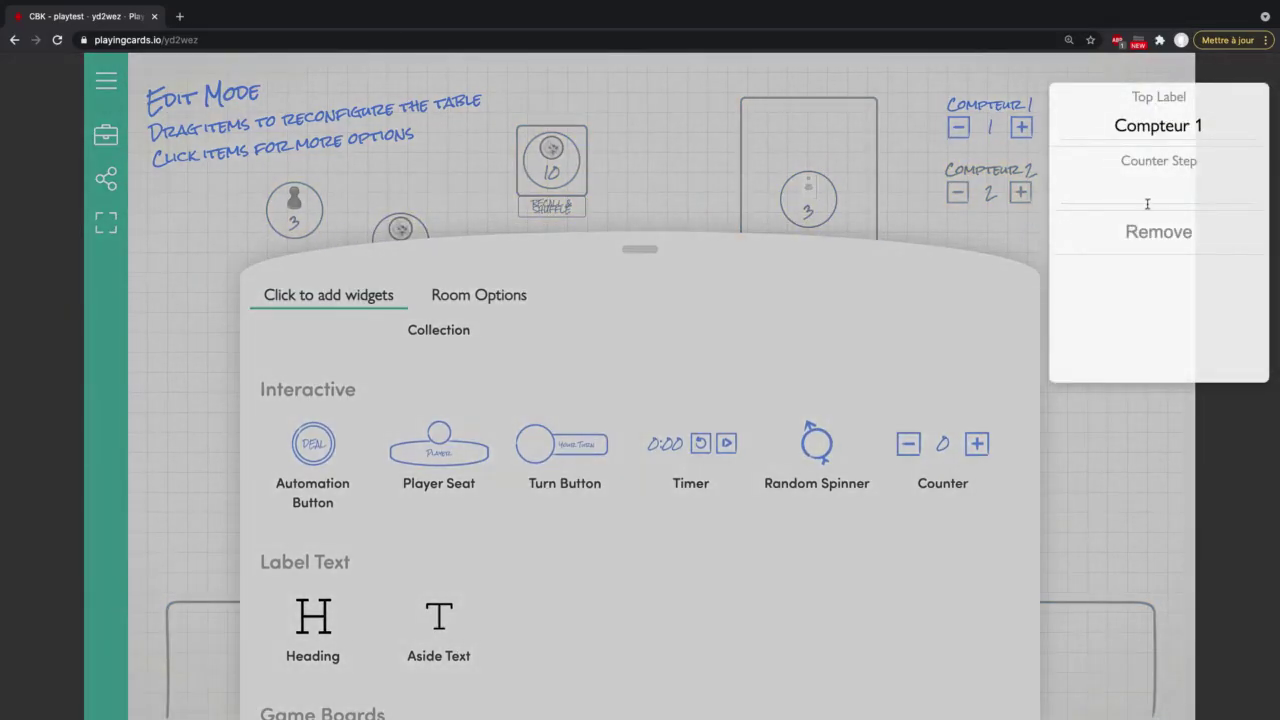
pyautogui.click(1149, 198)
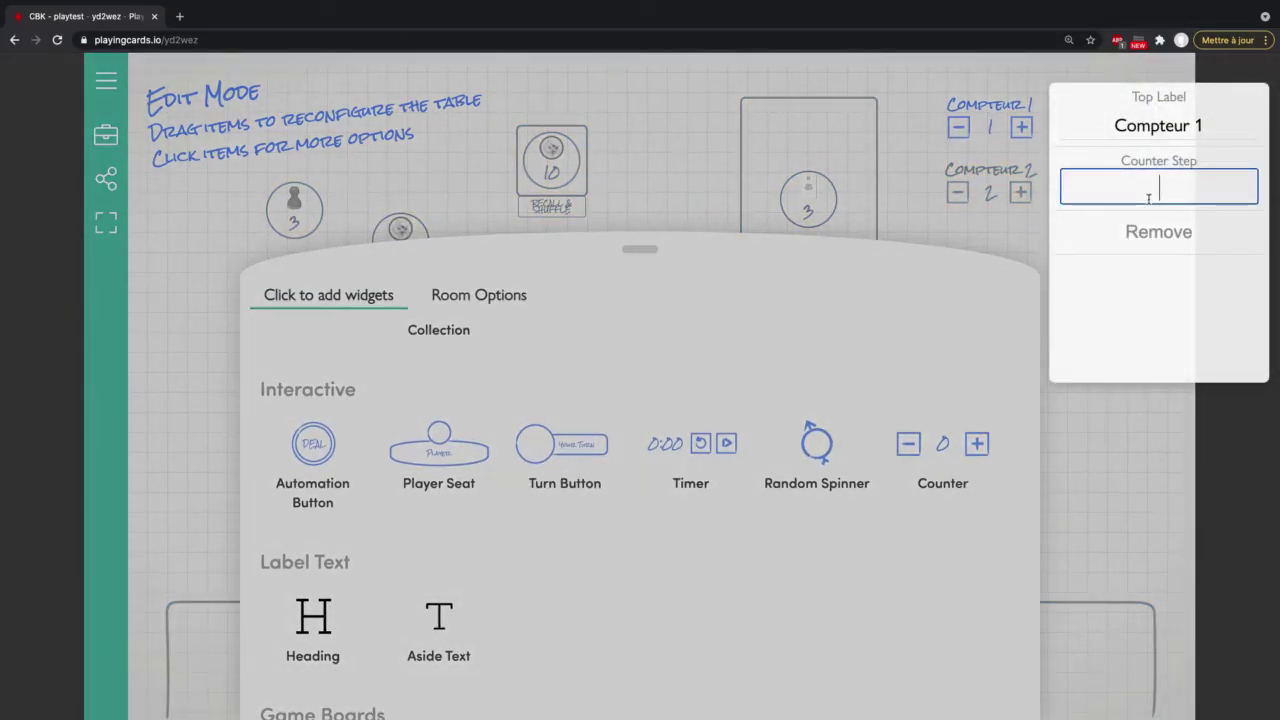
pyautogui.write('5')
pyautogui.click(1007, 243)
# Step: Test Compteur 1's step of 5 in play, leaving it at 6
pyautogui.click(106, 135)
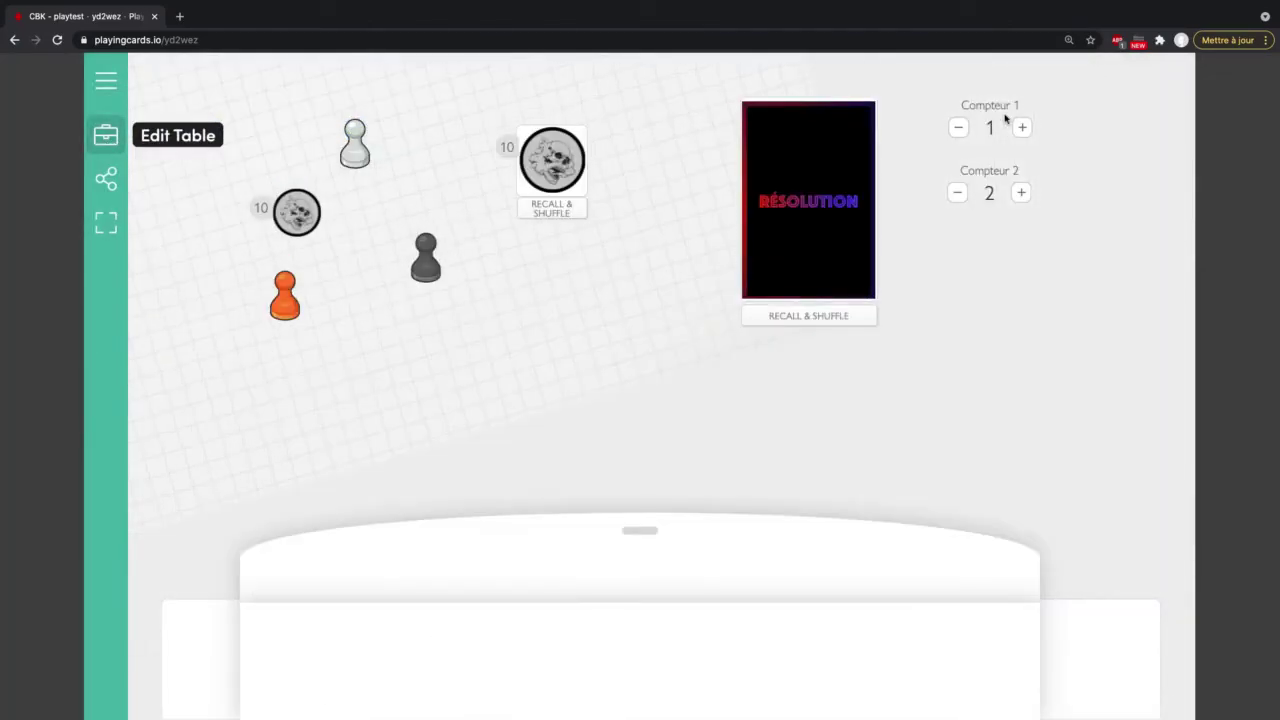
pyautogui.click(1021, 128)
pyautogui.click(1021, 128)
pyautogui.click(1021, 128)
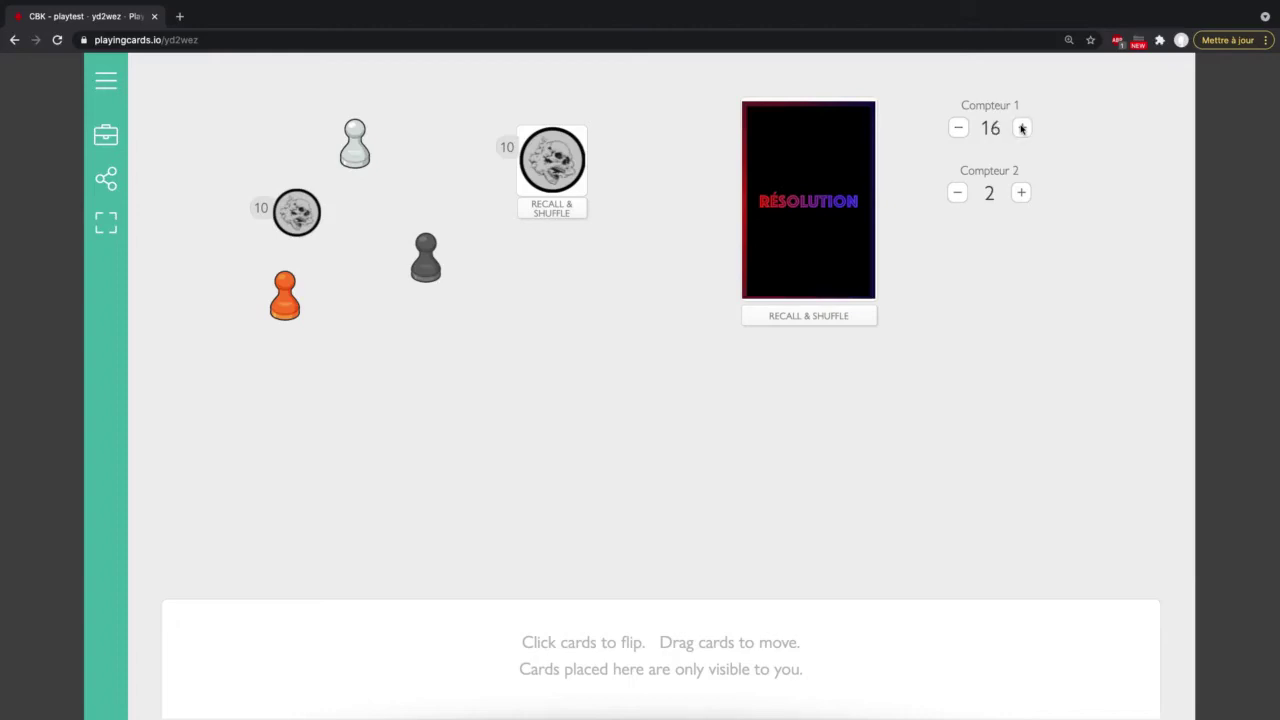
pyautogui.click(957, 128)
pyautogui.click(957, 128)
pyautogui.click(957, 128)
pyautogui.click(1021, 128)
pyautogui.click(104, 134)
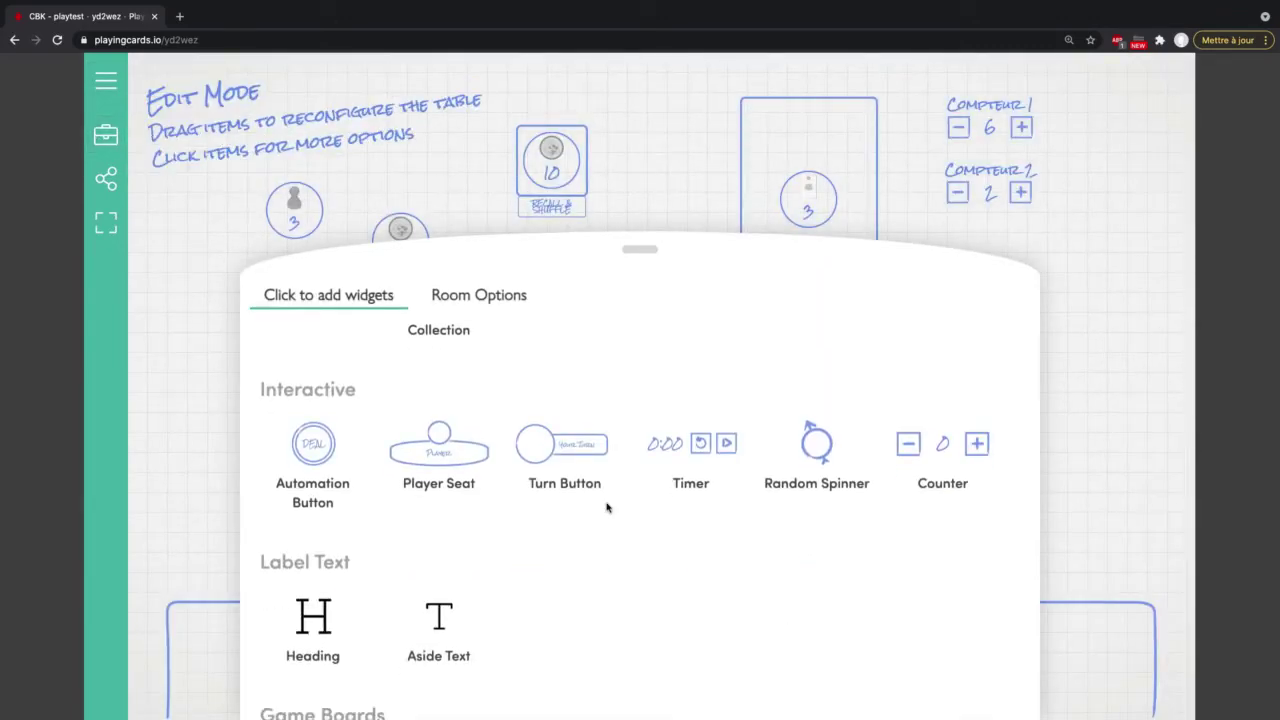
# Step: Add a heading label below the tokens and rename it from 'Title' to 'Sturm'
pyautogui.scroll(-1, 606, 508)
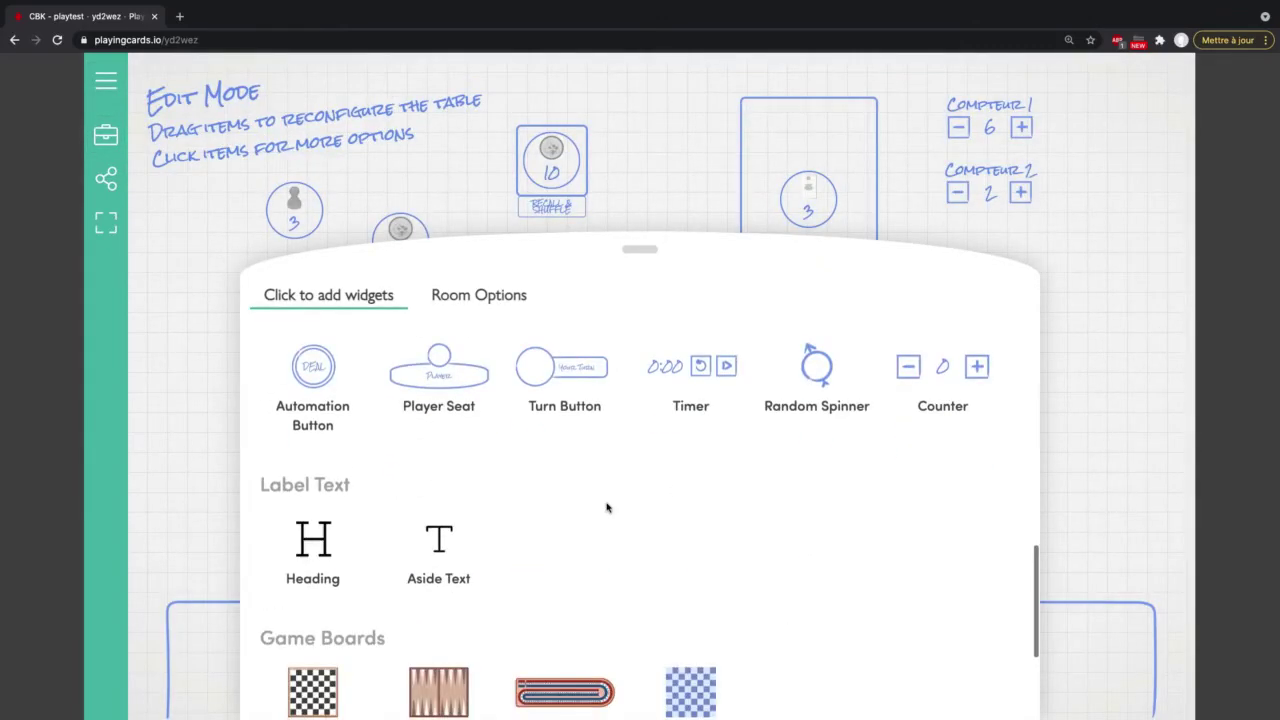
pyautogui.click(318, 543)
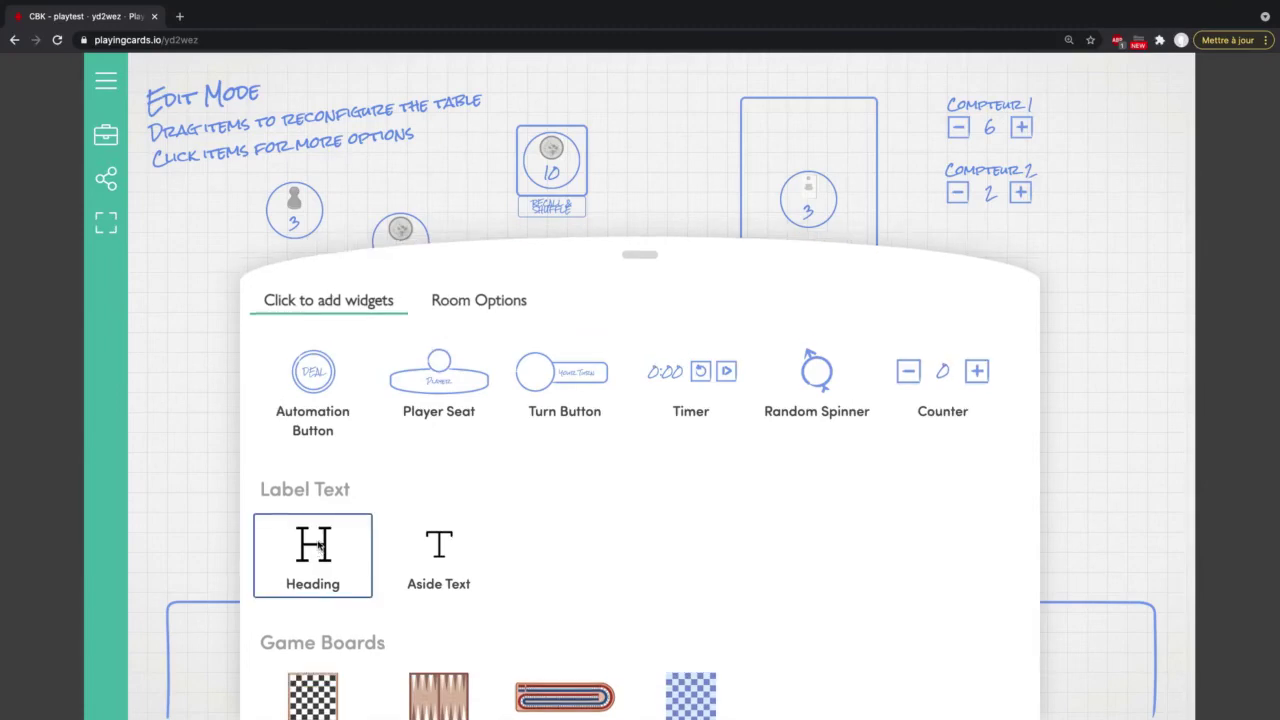
pyautogui.moveTo(337, 221); pyautogui.dragTo(274, 296)
pyautogui.click(275, 297)
pyautogui.click(277, 294)
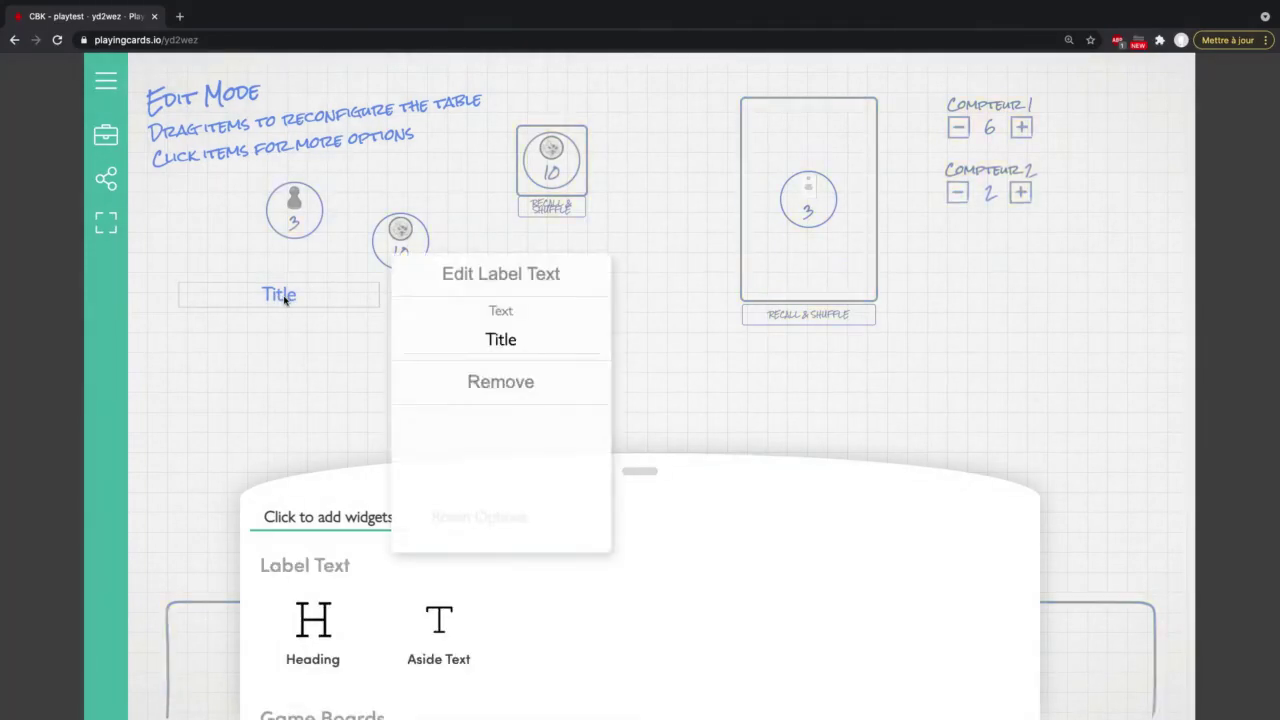
pyautogui.click(530, 340)
pyautogui.hotkey('ctrl', 'a')
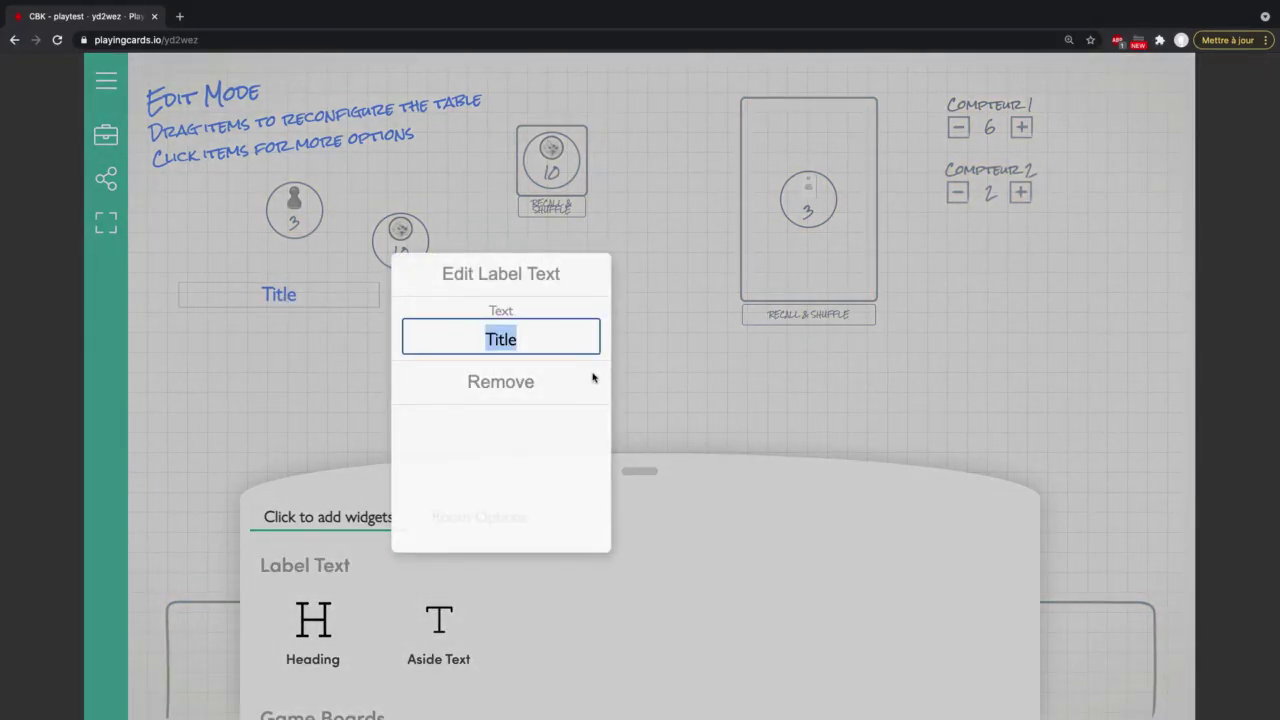
pyautogui.write('Sturm')
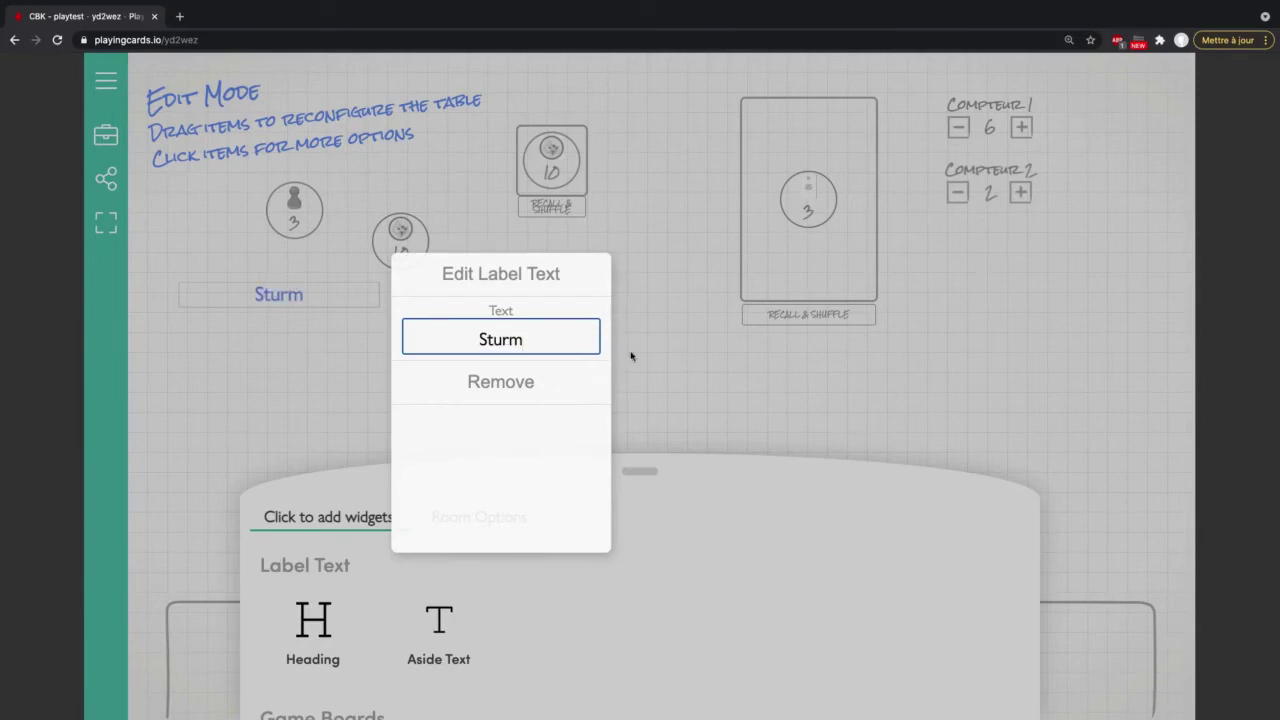
pyautogui.click(309, 364)
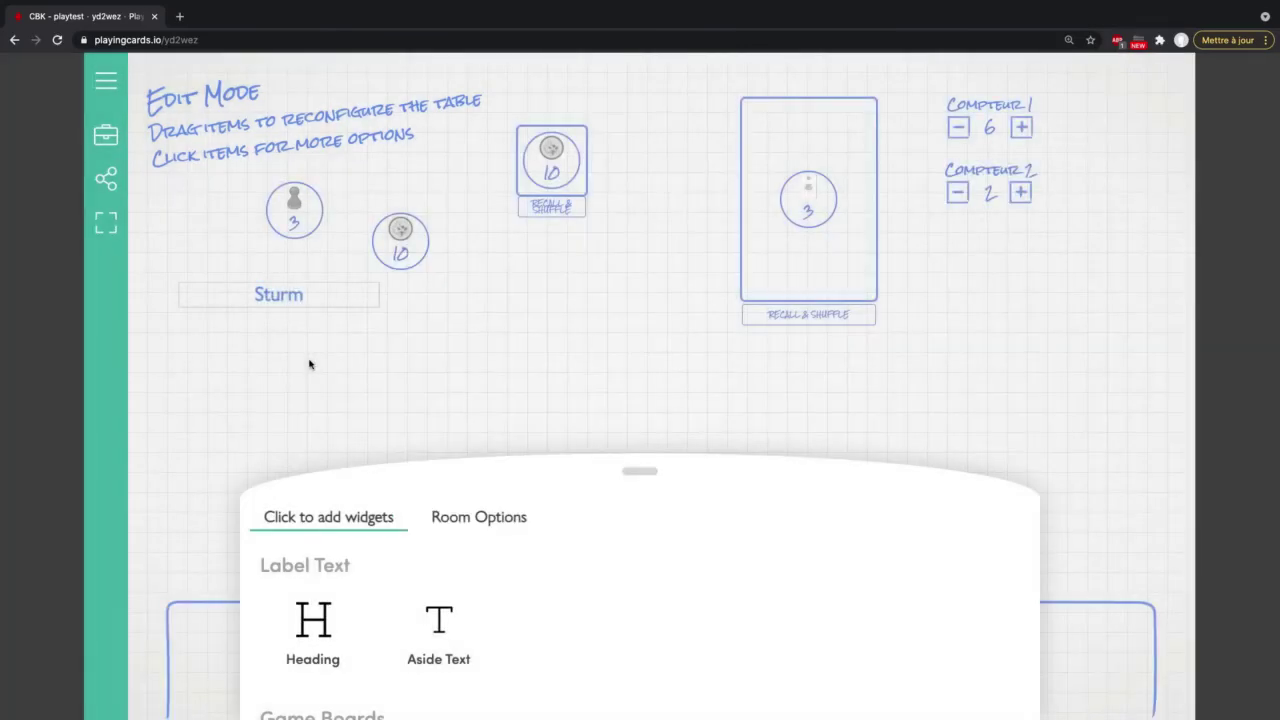
# Step: Add a second heading label below Sturm and rename it 'Kaeduss'
pyautogui.click(320, 626)
pyautogui.moveTo(340, 205); pyautogui.dragTo(283, 410)
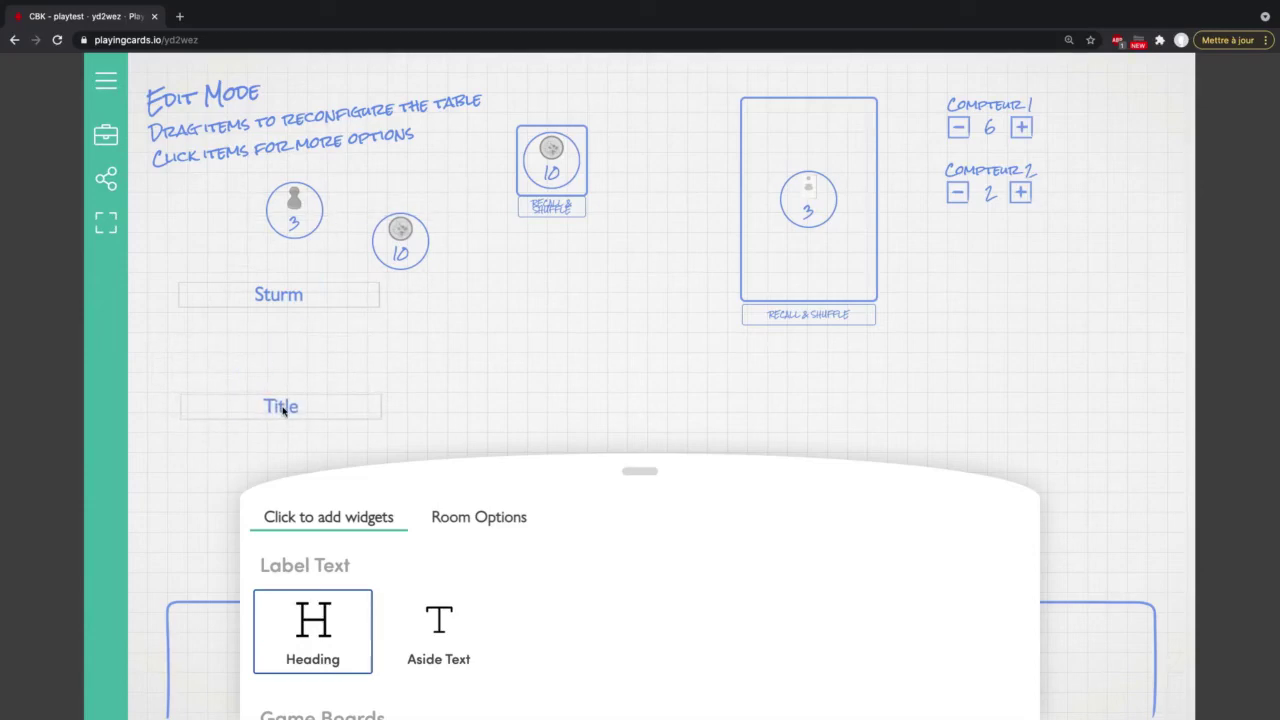
pyautogui.click(281, 408)
pyautogui.doubleClick(509, 452)
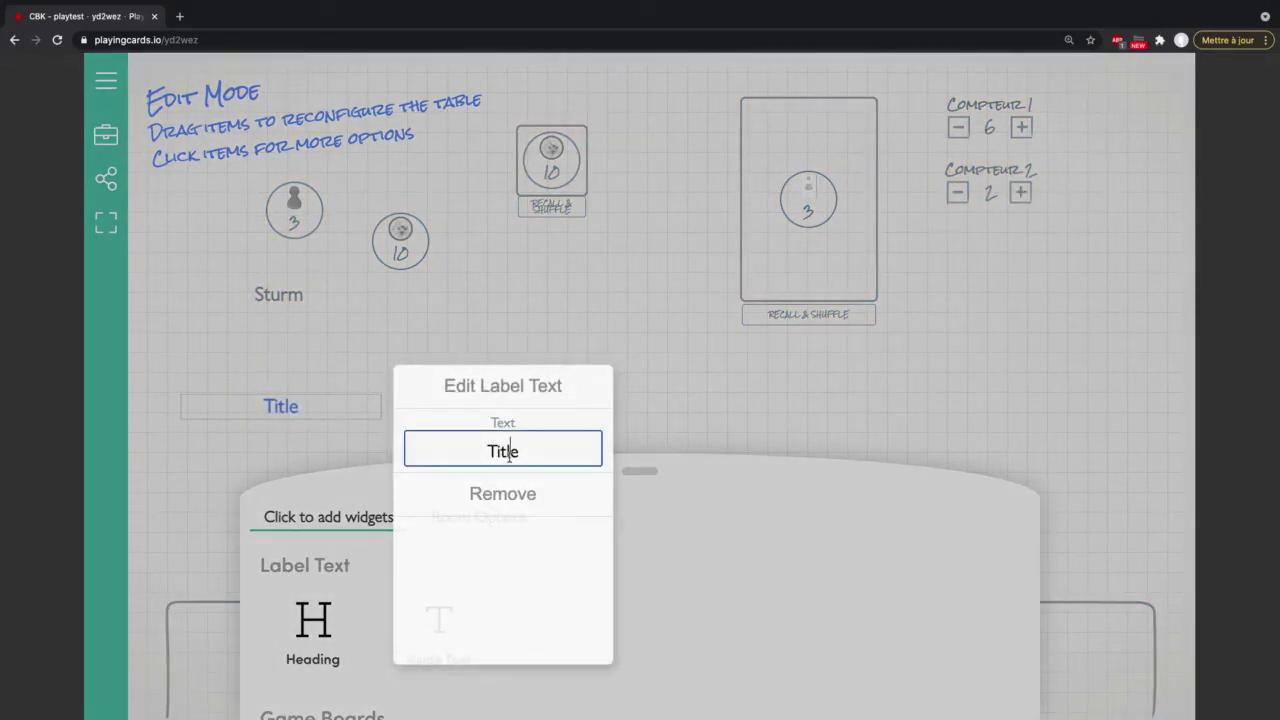
pyautogui.write('Kaeduss')
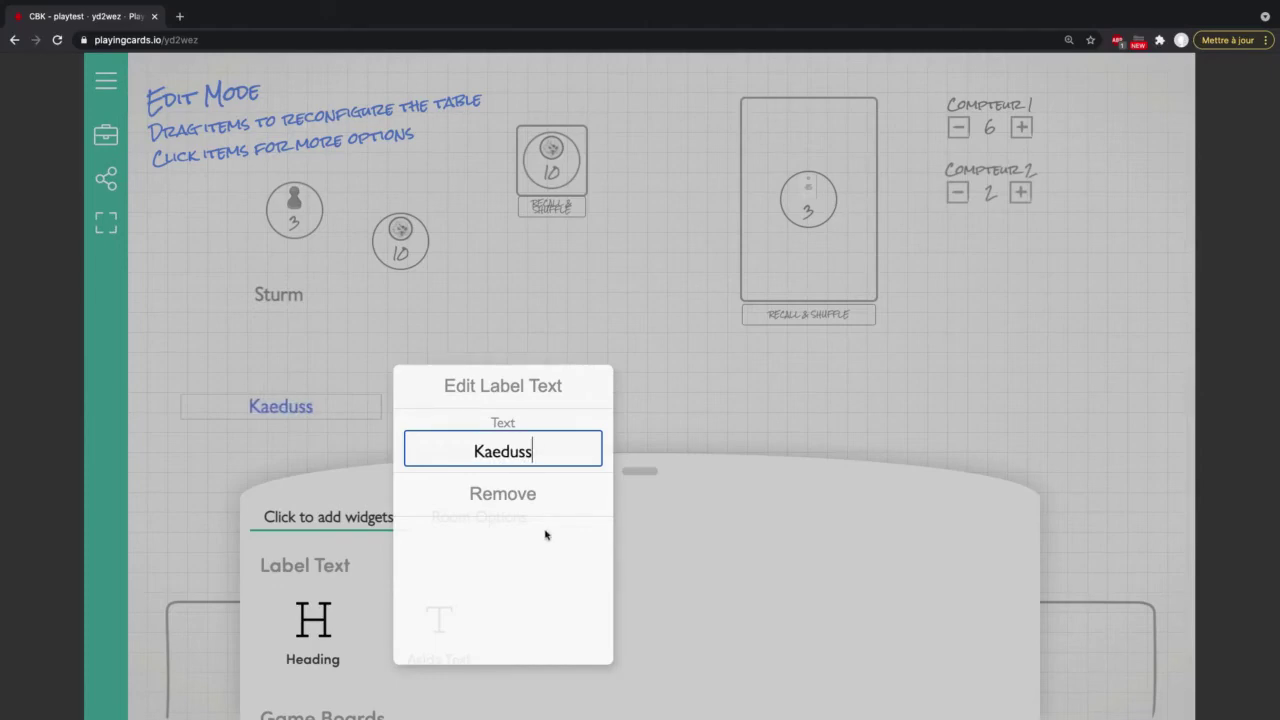
pyautogui.click(726, 415)
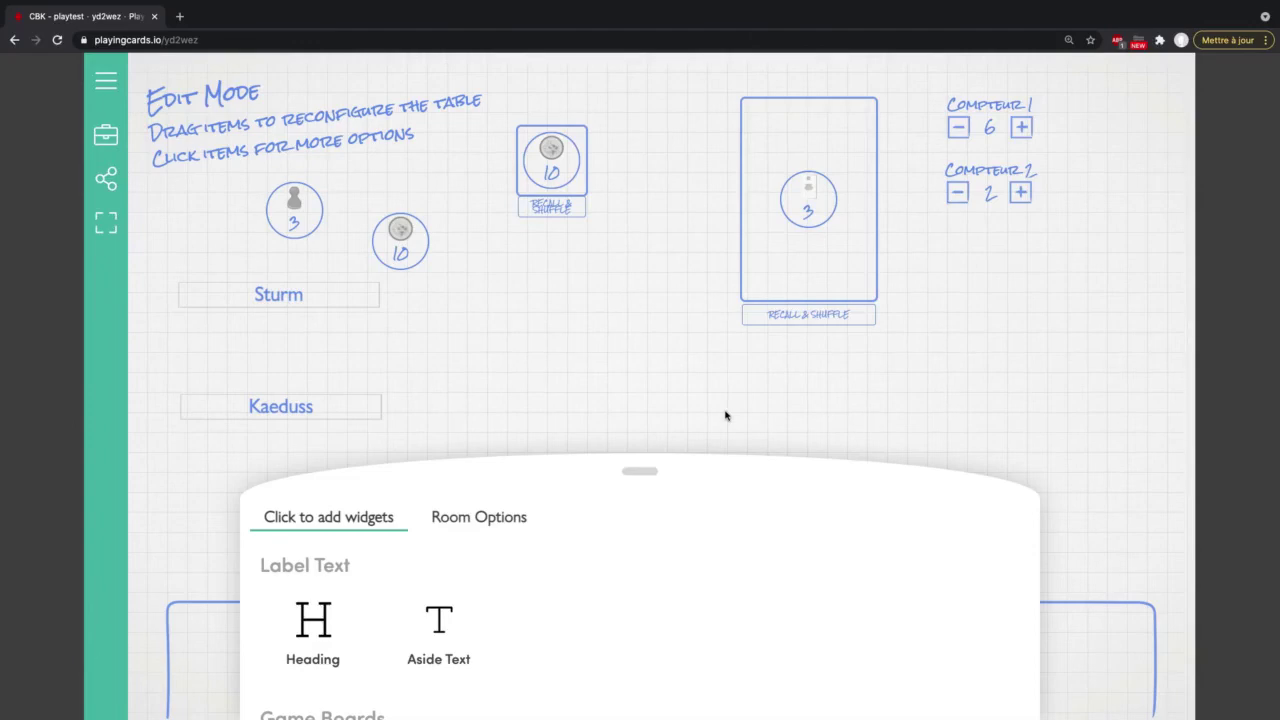
# Step: In play mode, drag the orange pawn next to Sturm and the dark grey pawn next to Kaeduss
pyautogui.scroll(-5, 606, 605)
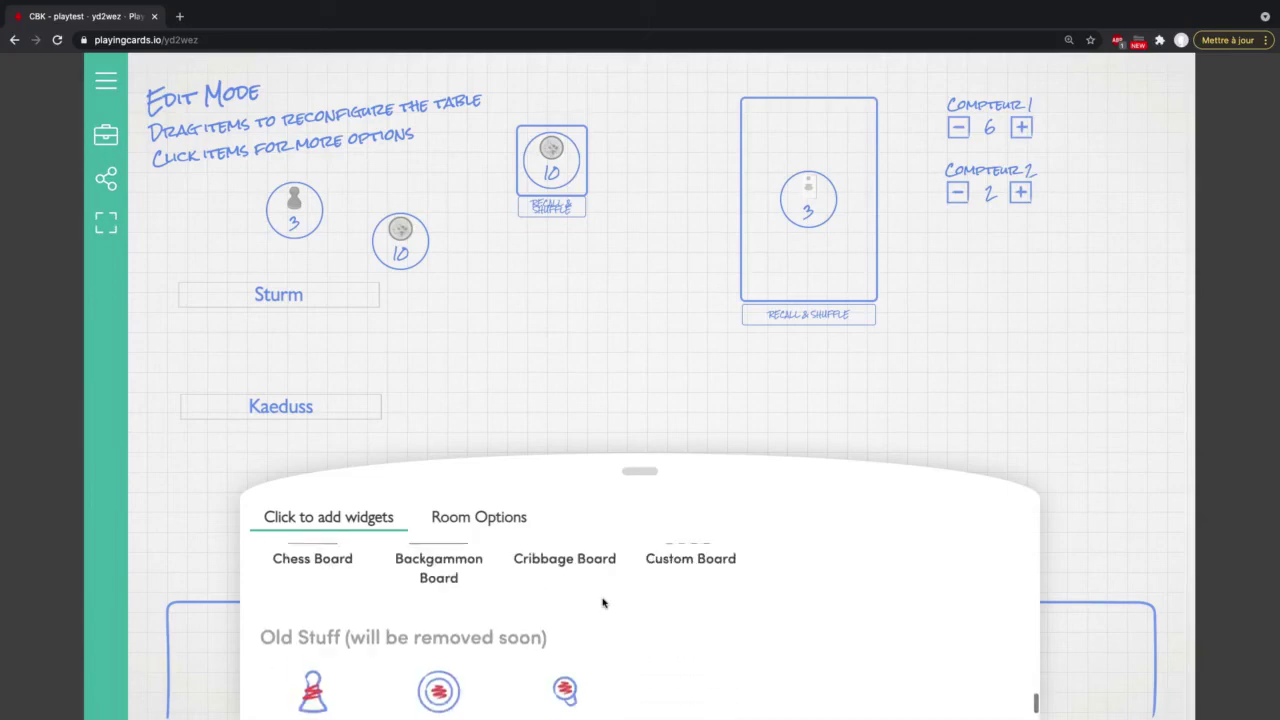
pyautogui.scroll(5, 604, 603)
pyautogui.scroll(5, 603, 602)
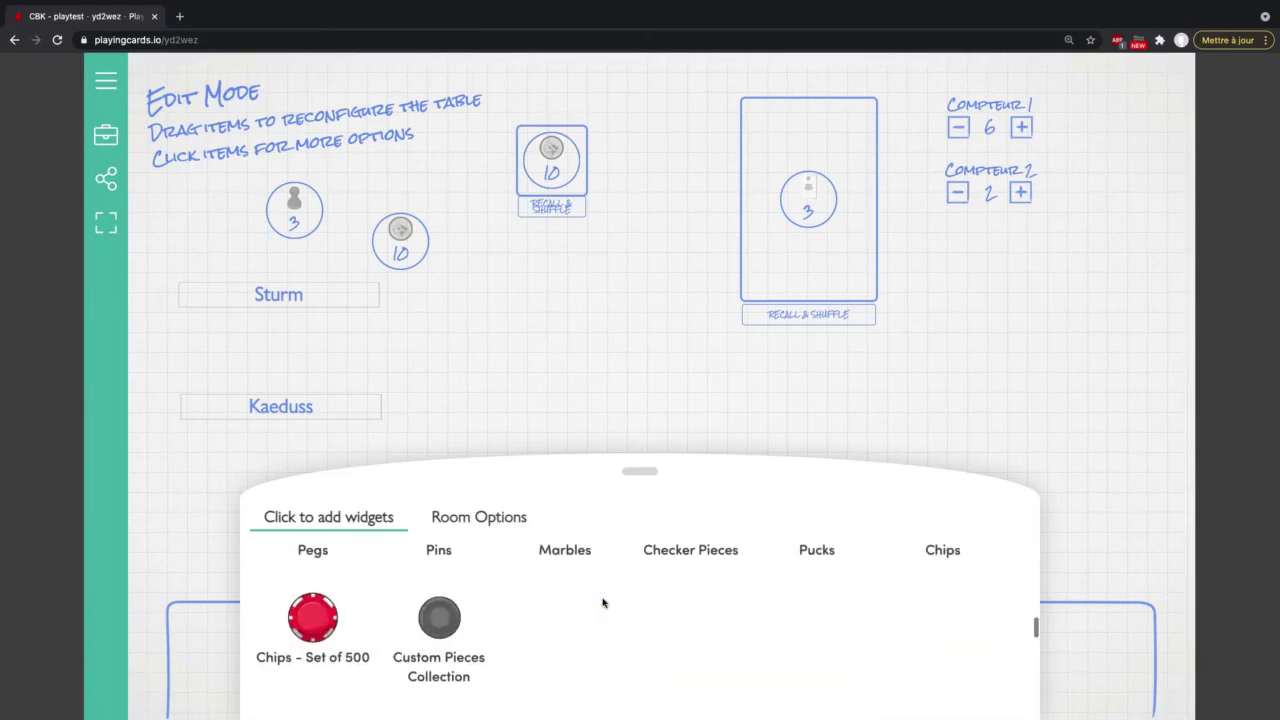
pyautogui.scroll(3, 603, 602)
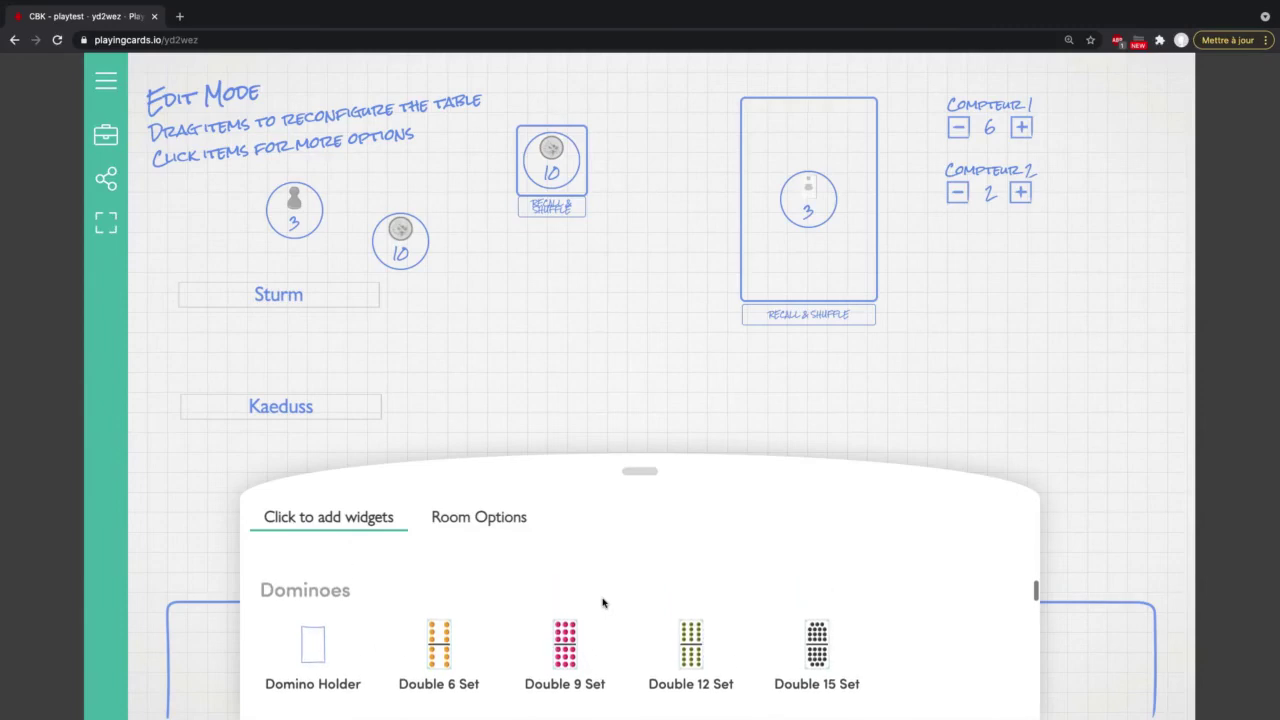
pyautogui.scroll(4, 603, 602)
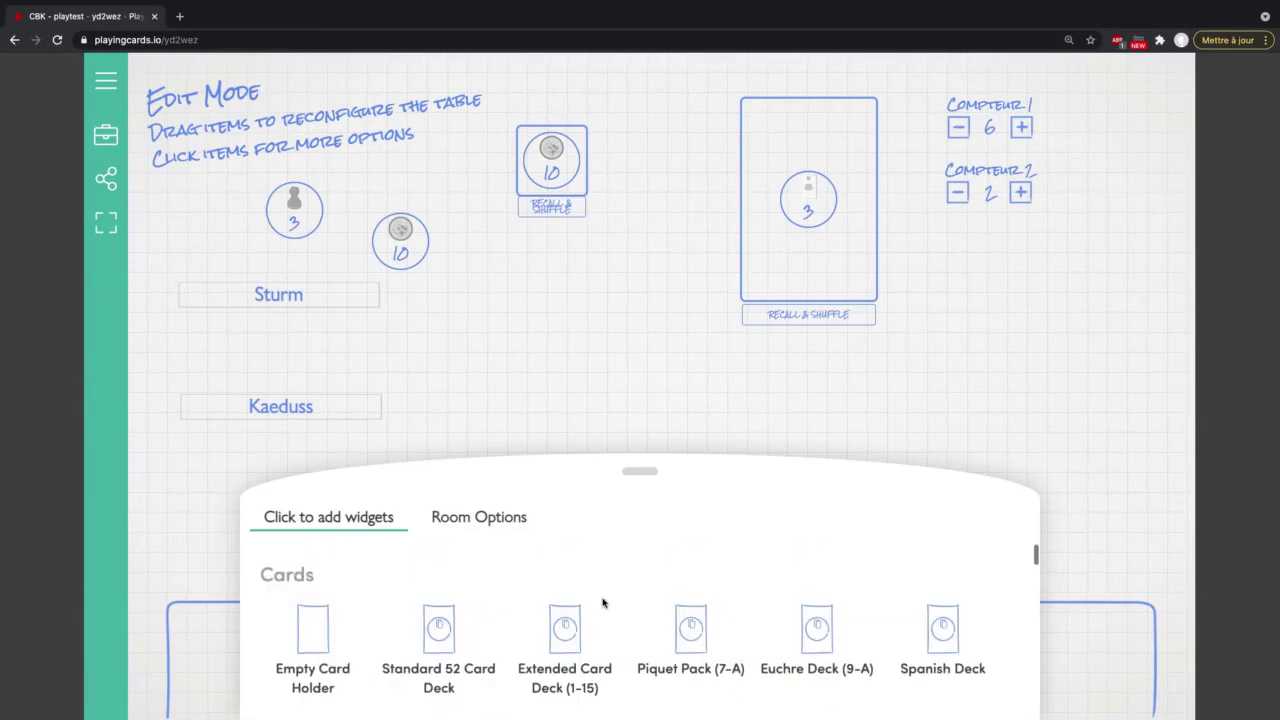
pyautogui.click(628, 473)
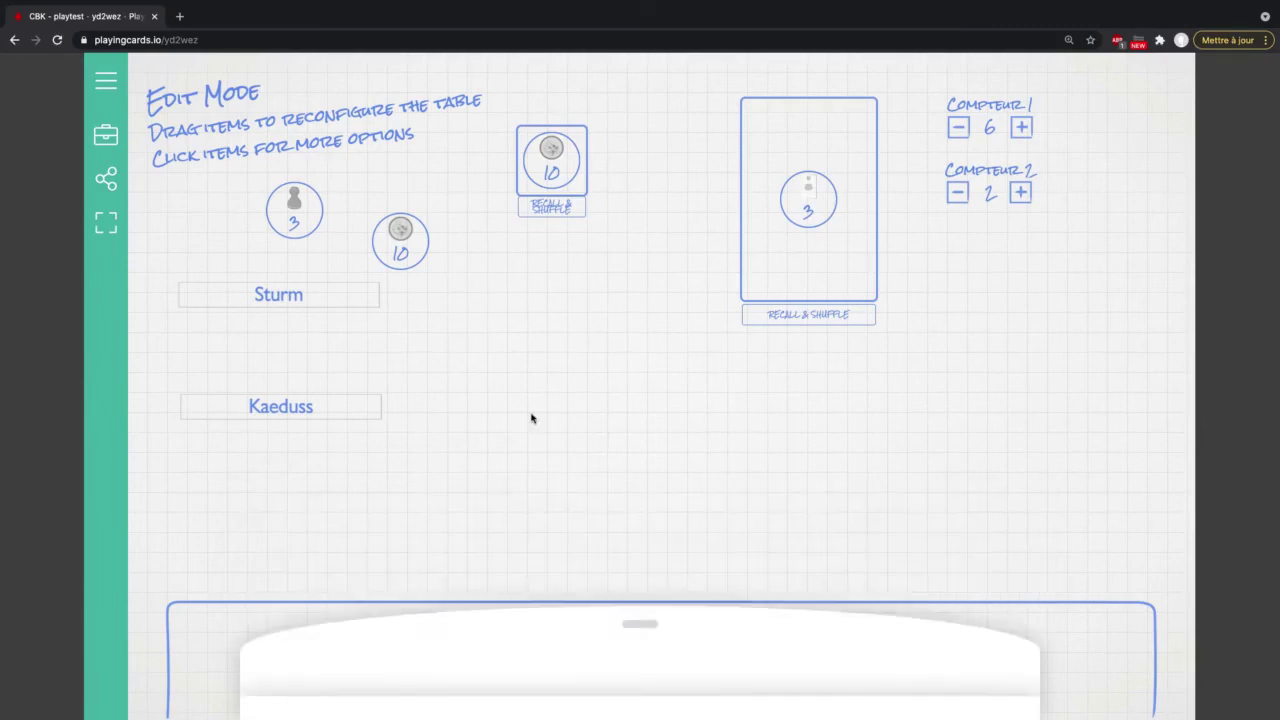
pyautogui.click(101, 135)
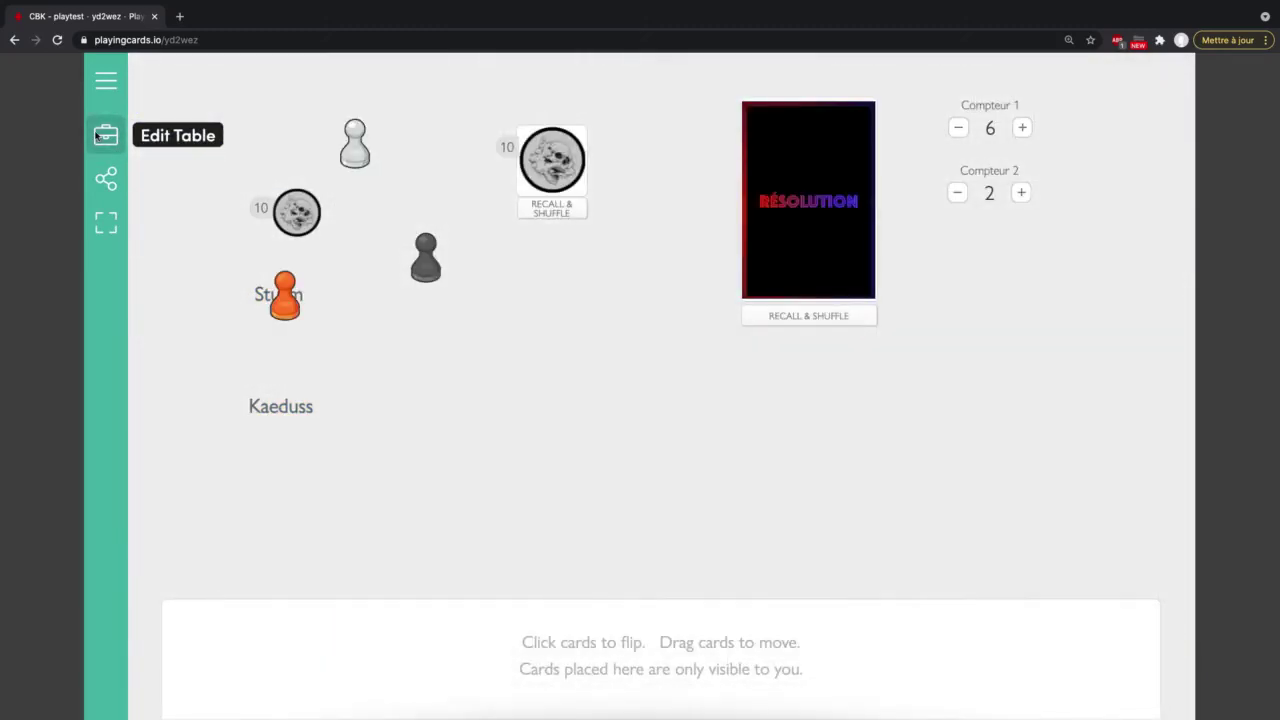
pyautogui.moveTo(419, 262); pyautogui.dragTo(399, 371)
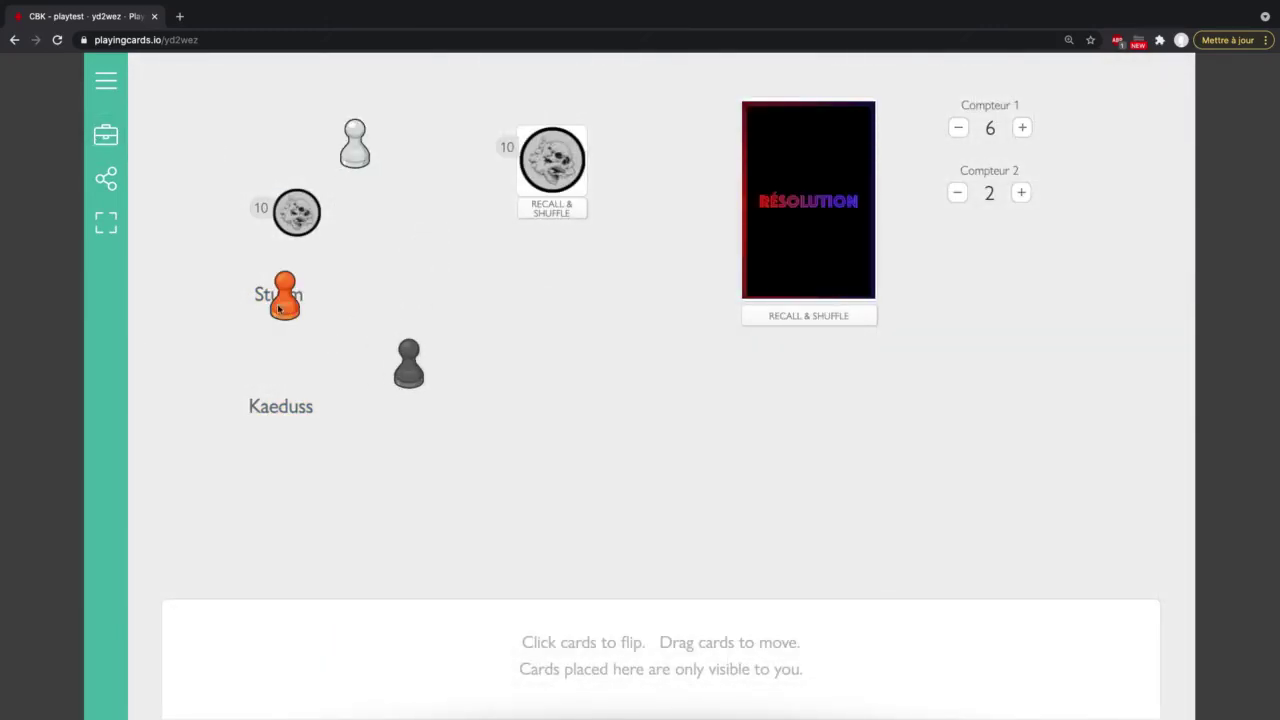
pyautogui.moveTo(279, 309); pyautogui.dragTo(216, 302)
pyautogui.moveTo(418, 338); pyautogui.dragTo(195, 412)
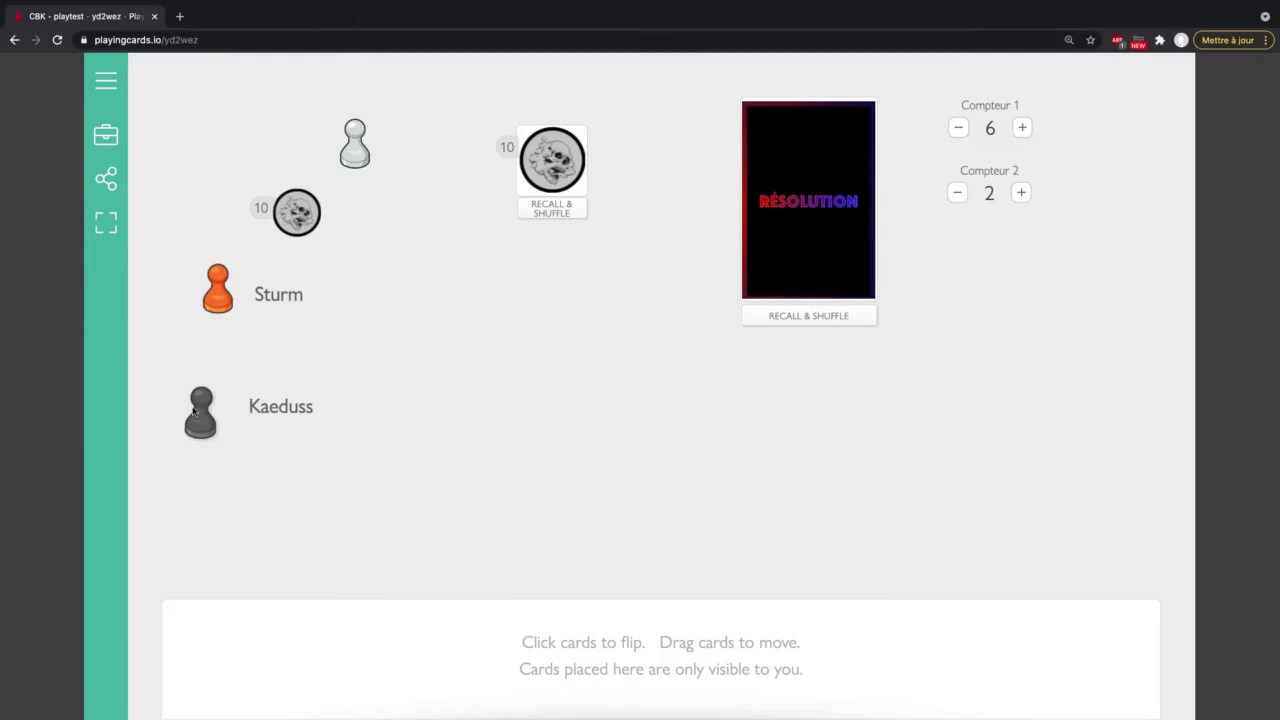
pyautogui.click(106, 135)
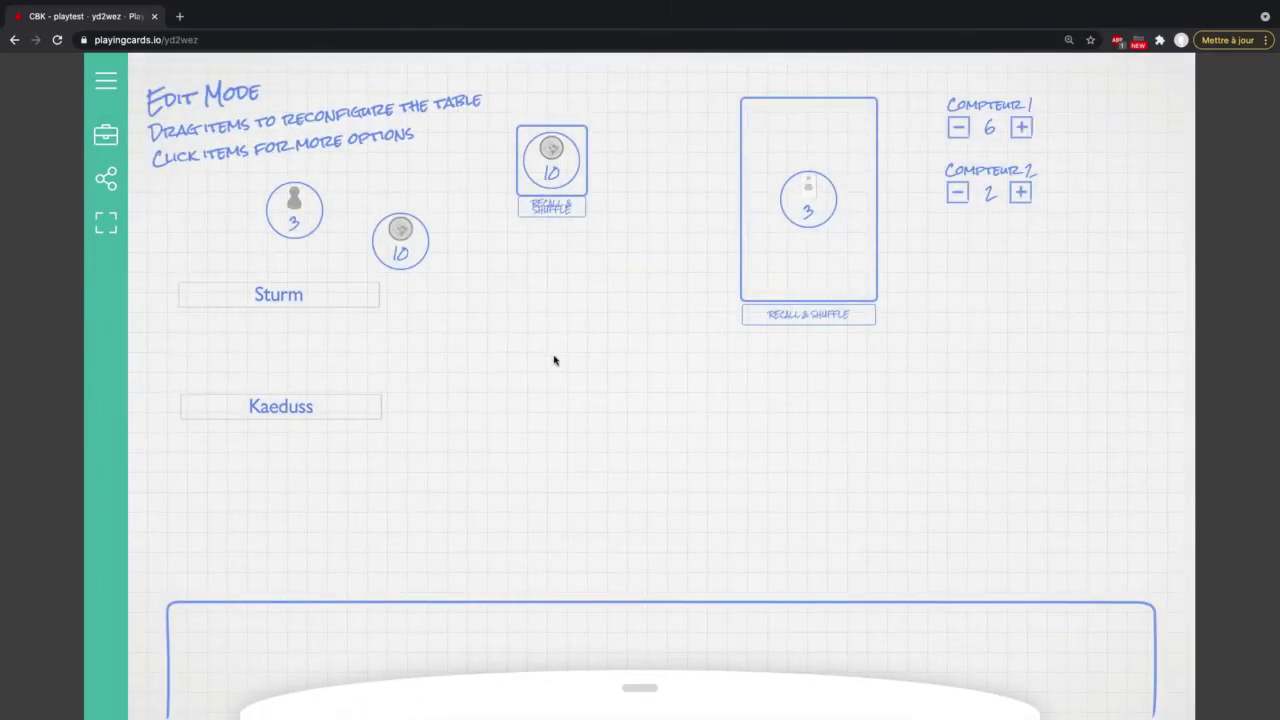
# Step: Add a Custom Board widget from the Game Boards section of the widget drawer
pyautogui.click(637, 685)
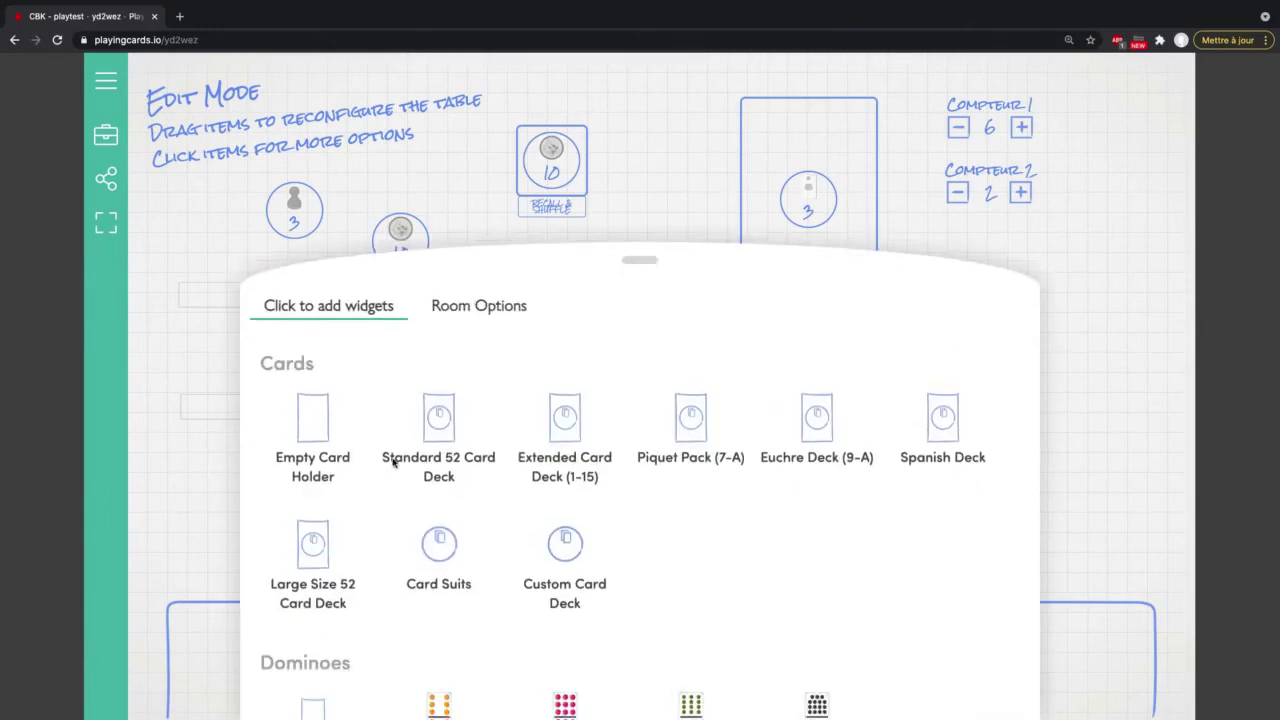
pyautogui.click(476, 252)
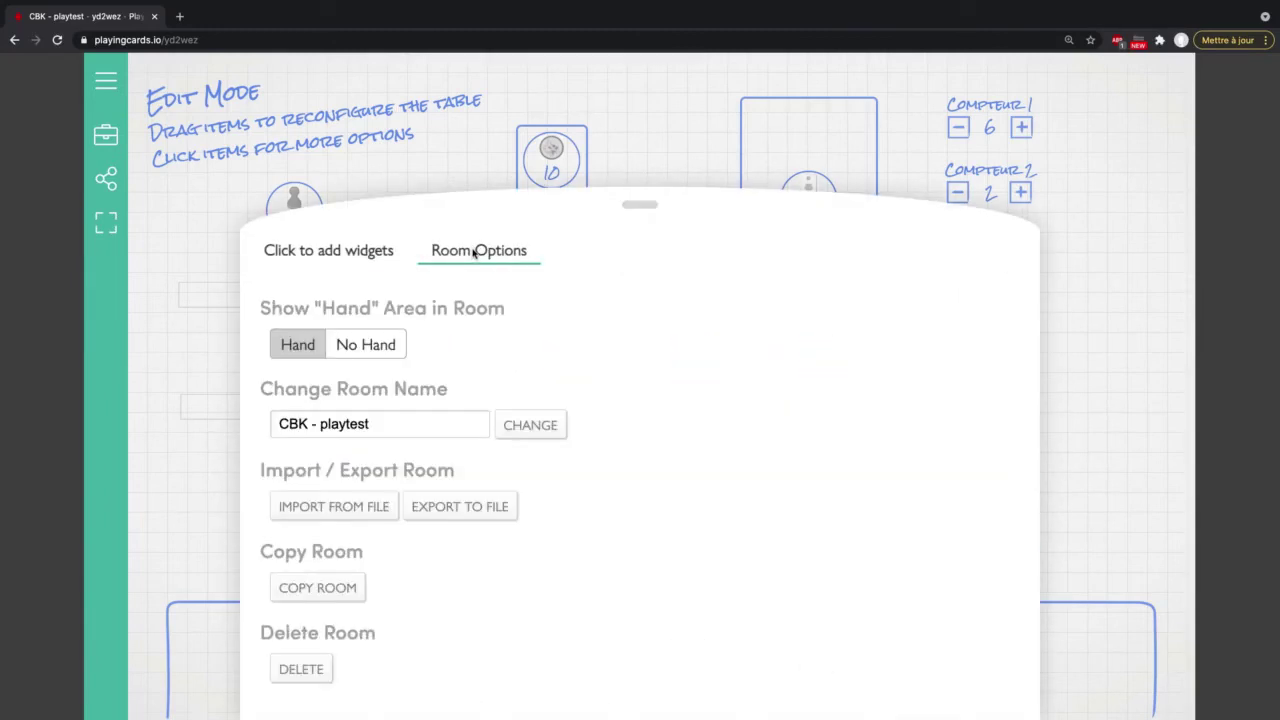
pyautogui.click(355, 252)
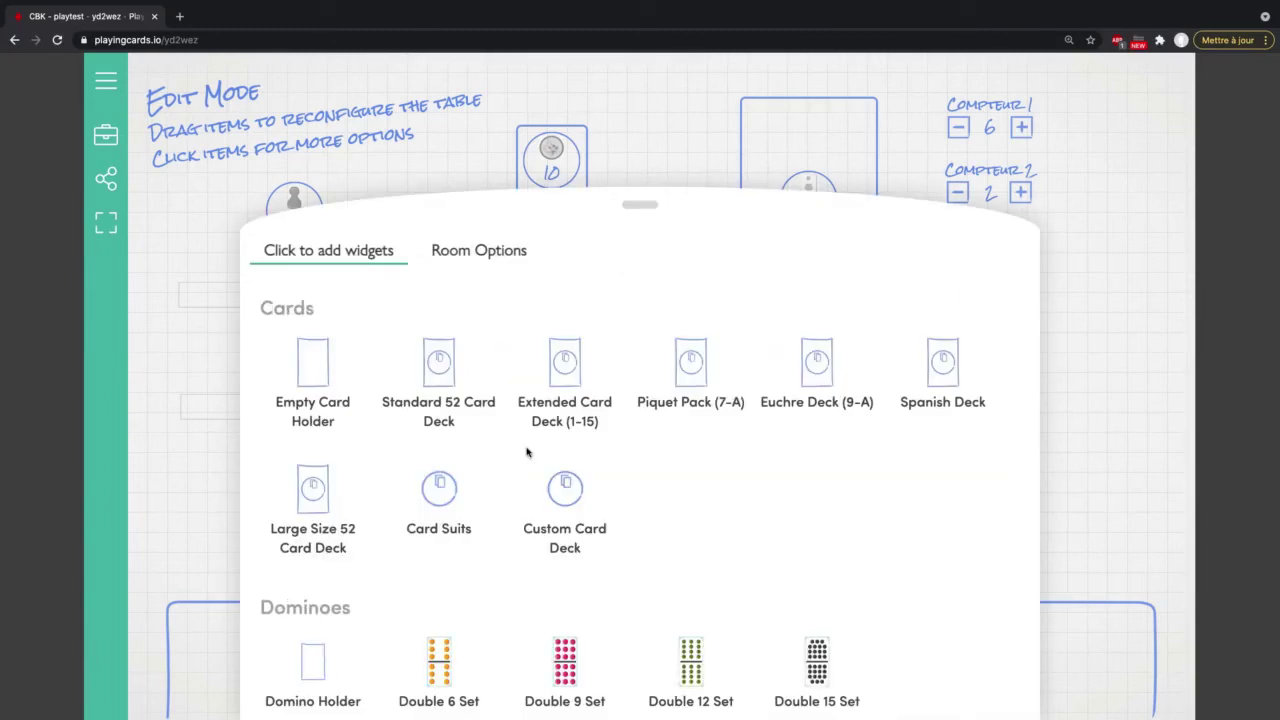
pyautogui.scroll(-6, 650, 552)
pyautogui.scroll(-4, 650, 552)
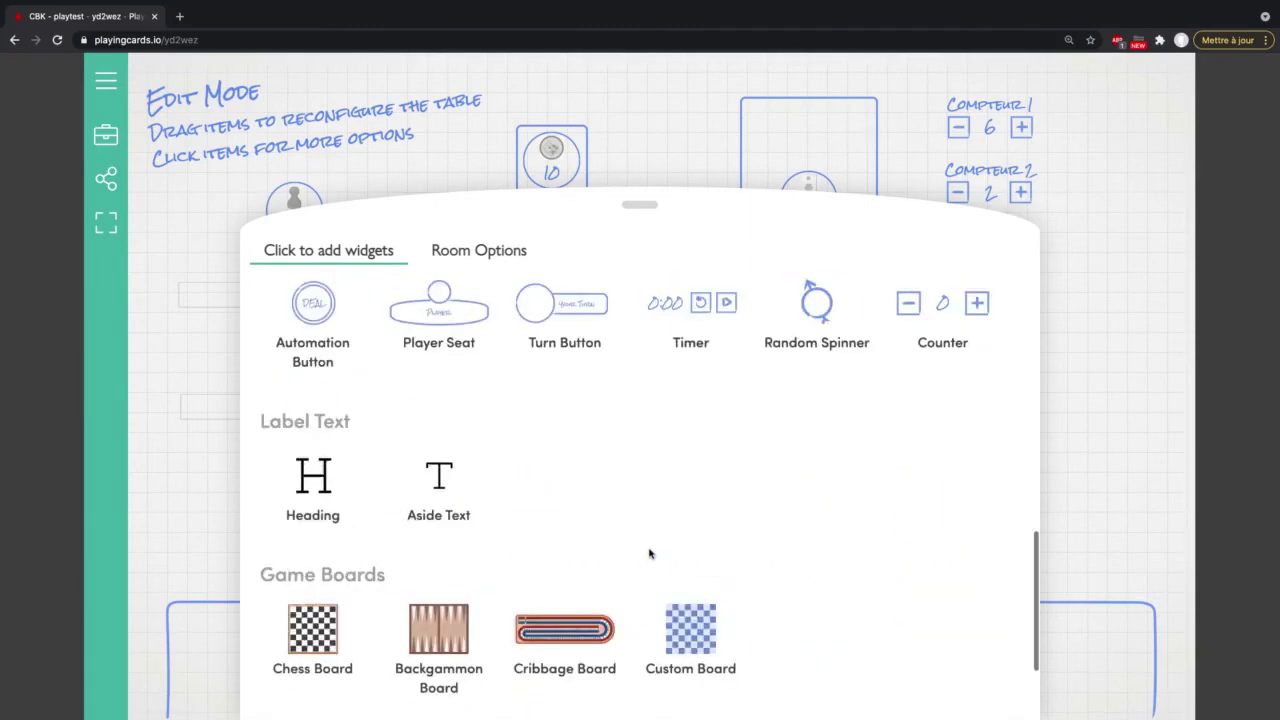
pyautogui.click(692, 495)
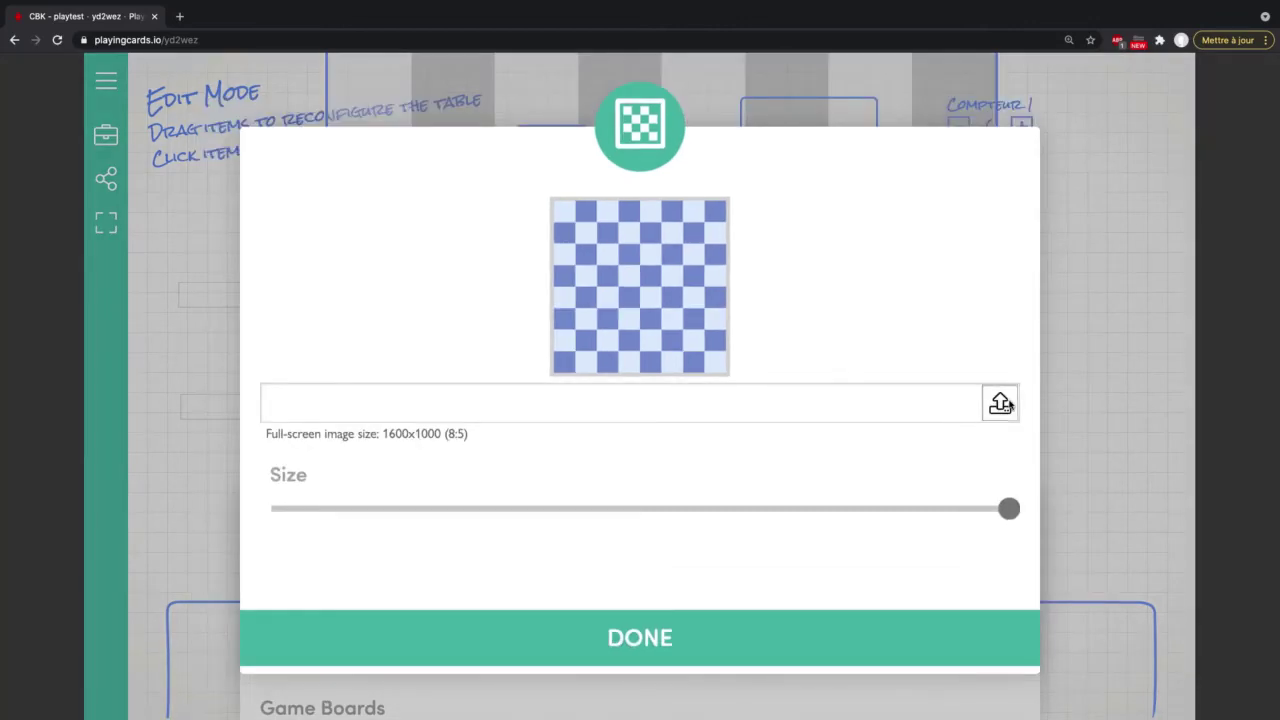
# Step: Upload source.gif from the parent folder as the board image and drag Size to maximum
pyautogui.click(628, 341)
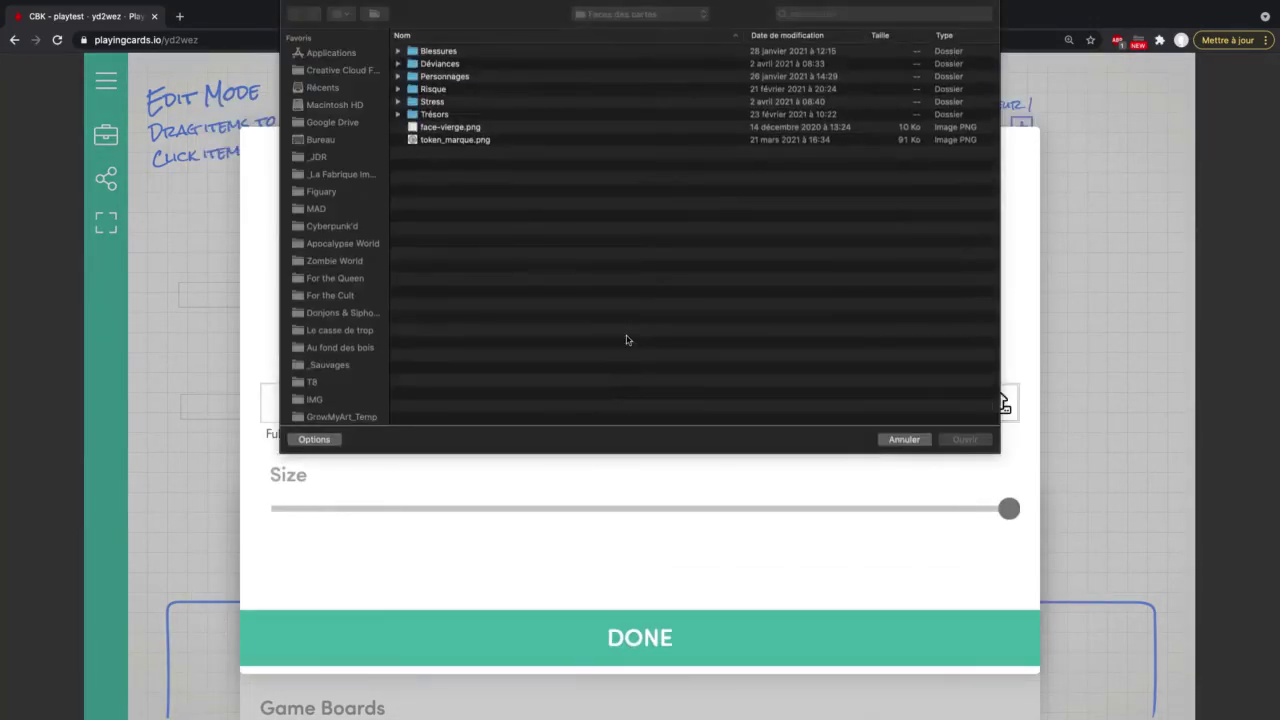
pyautogui.click(610, 20)
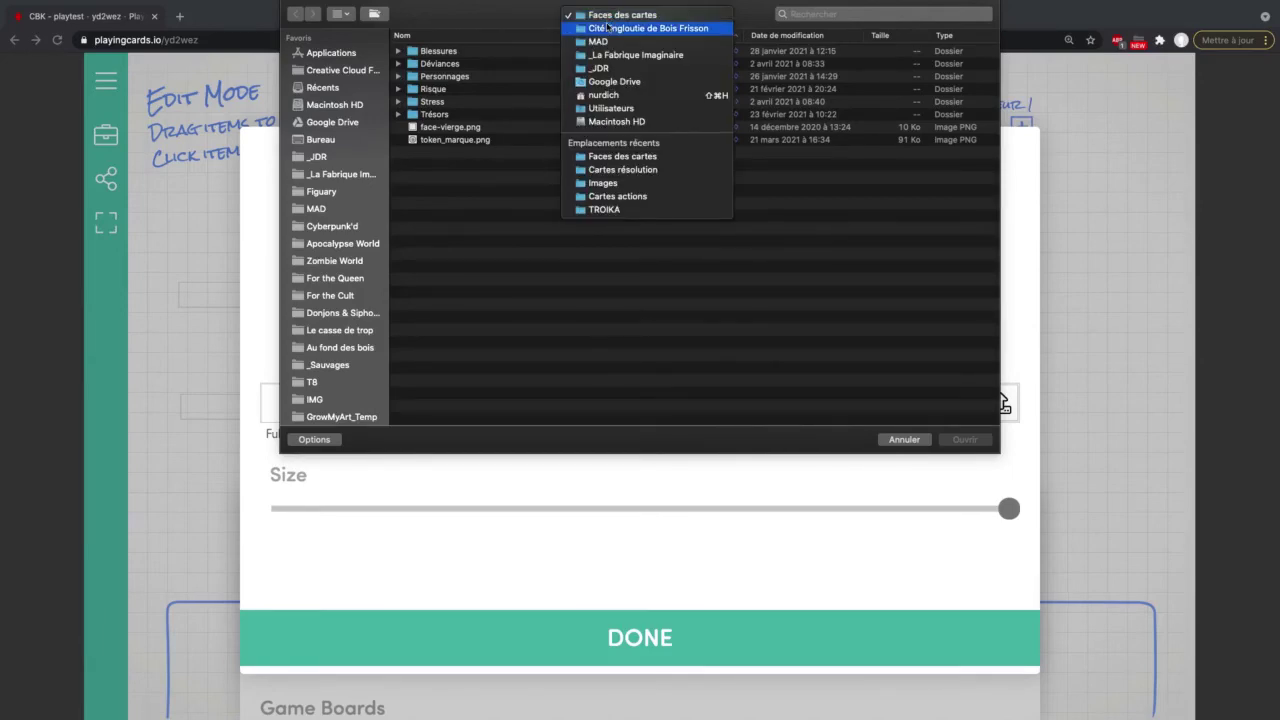
pyautogui.click(607, 29)
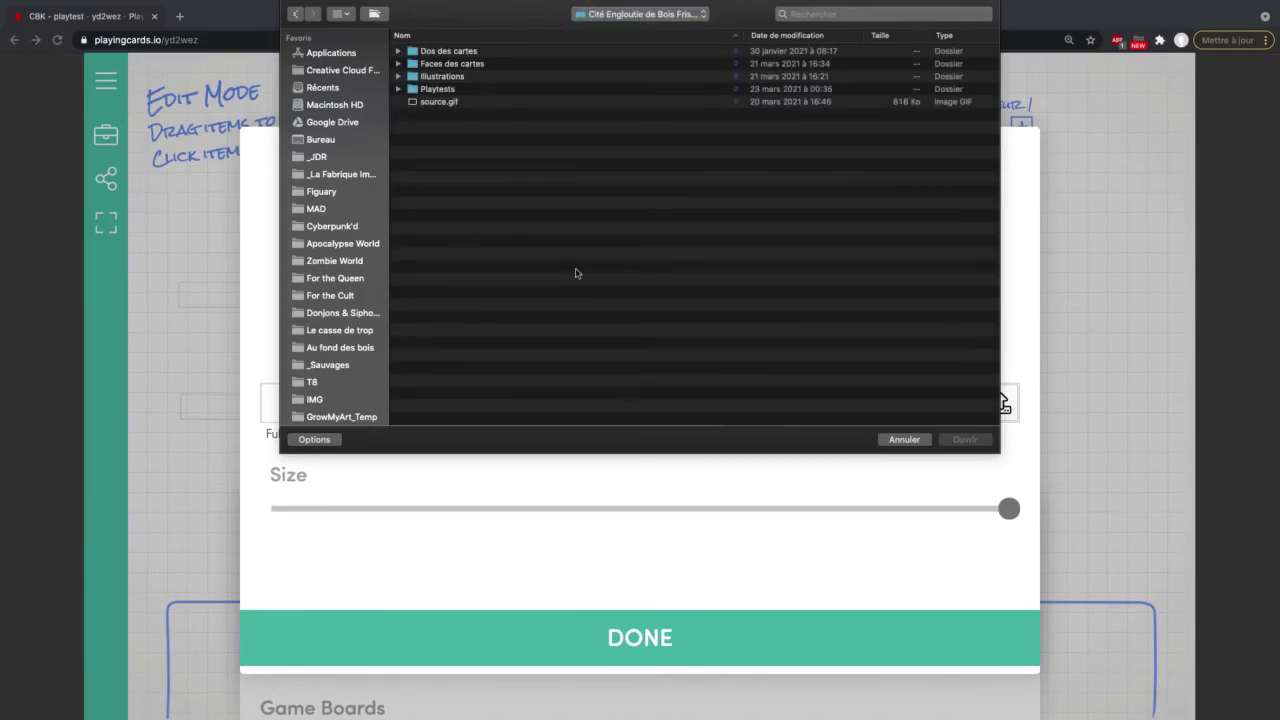
pyautogui.click(438, 102)
pyautogui.press('space')
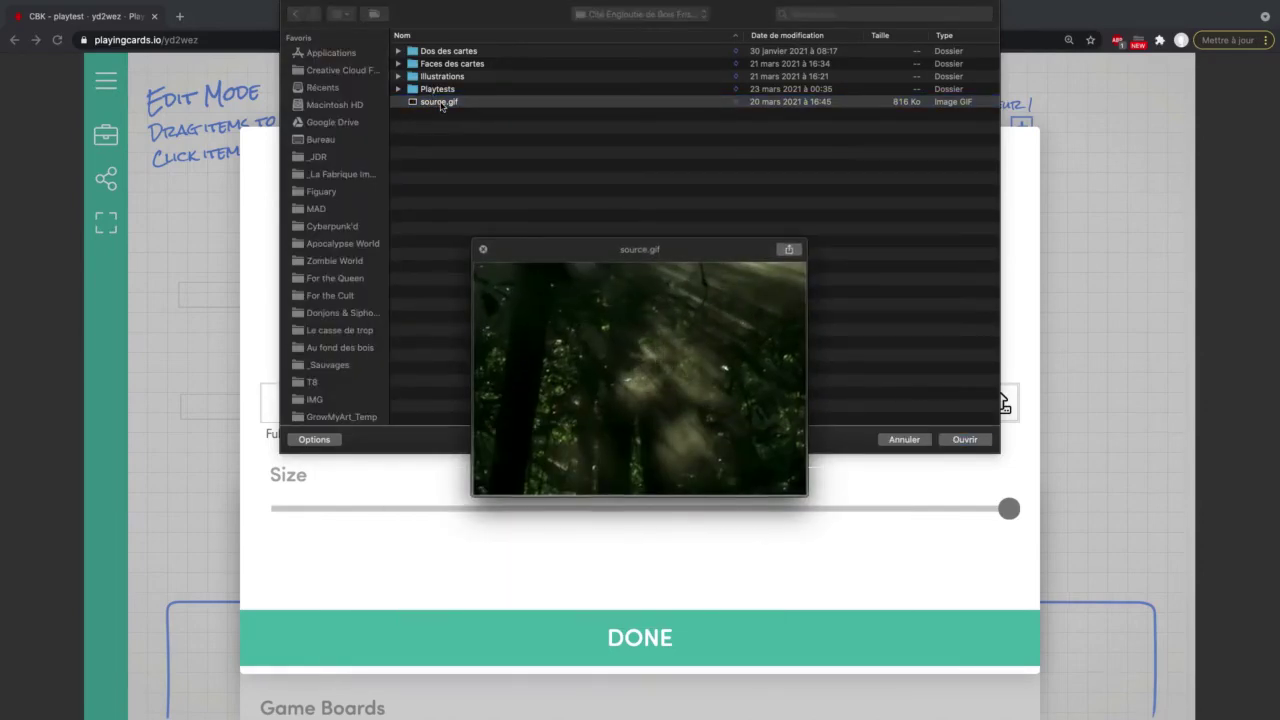
pyautogui.press('space')
pyautogui.click(966, 441)
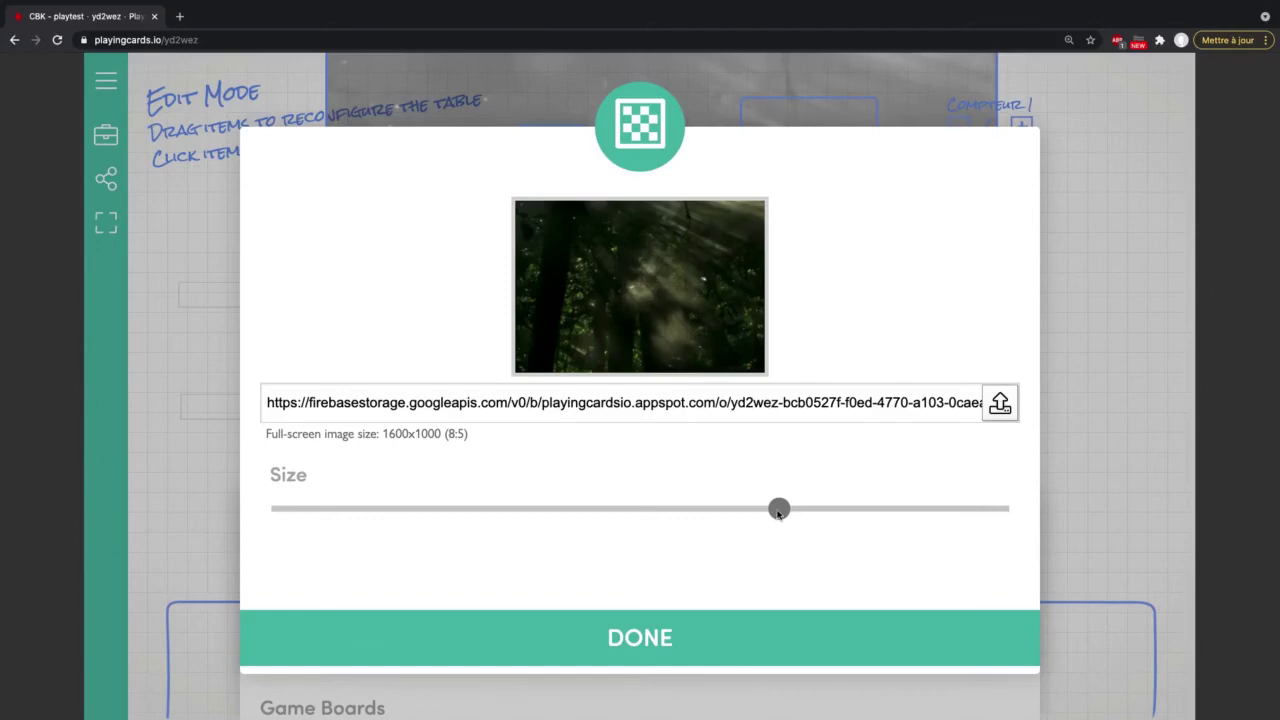
pyautogui.moveTo(806, 513); pyautogui.dragTo(877, 443)
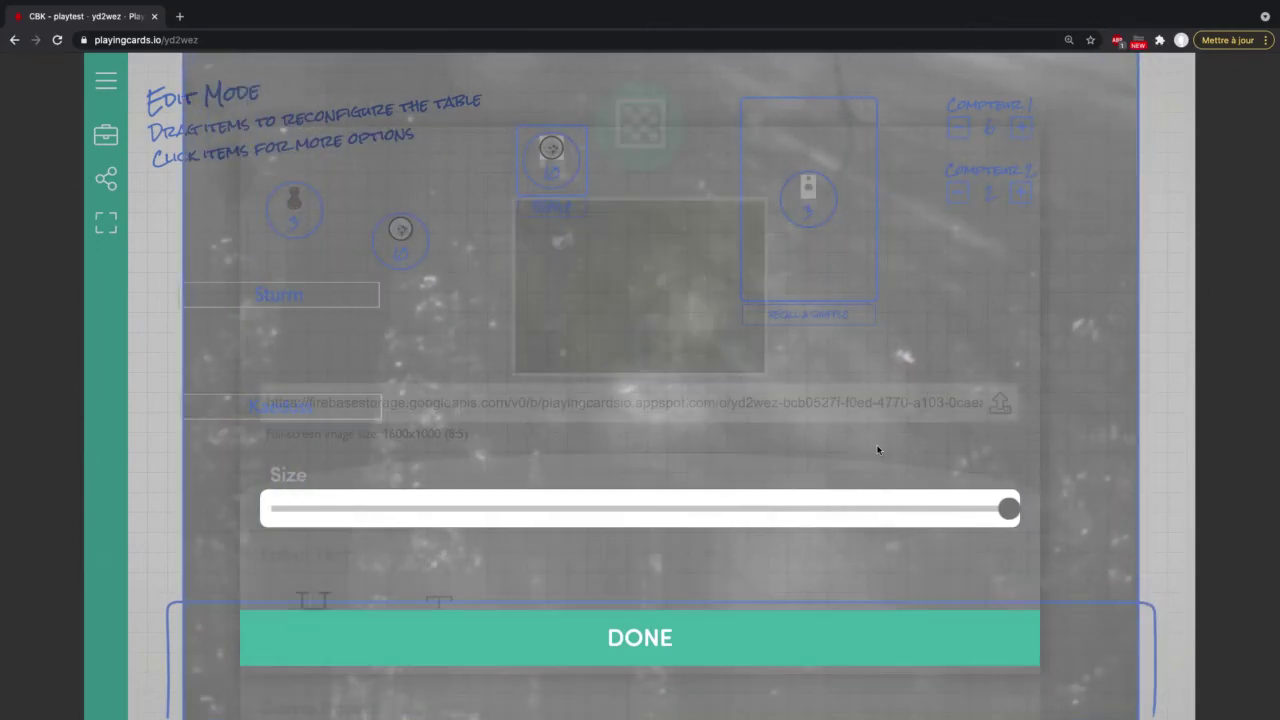
pyautogui.click(1058, 200)
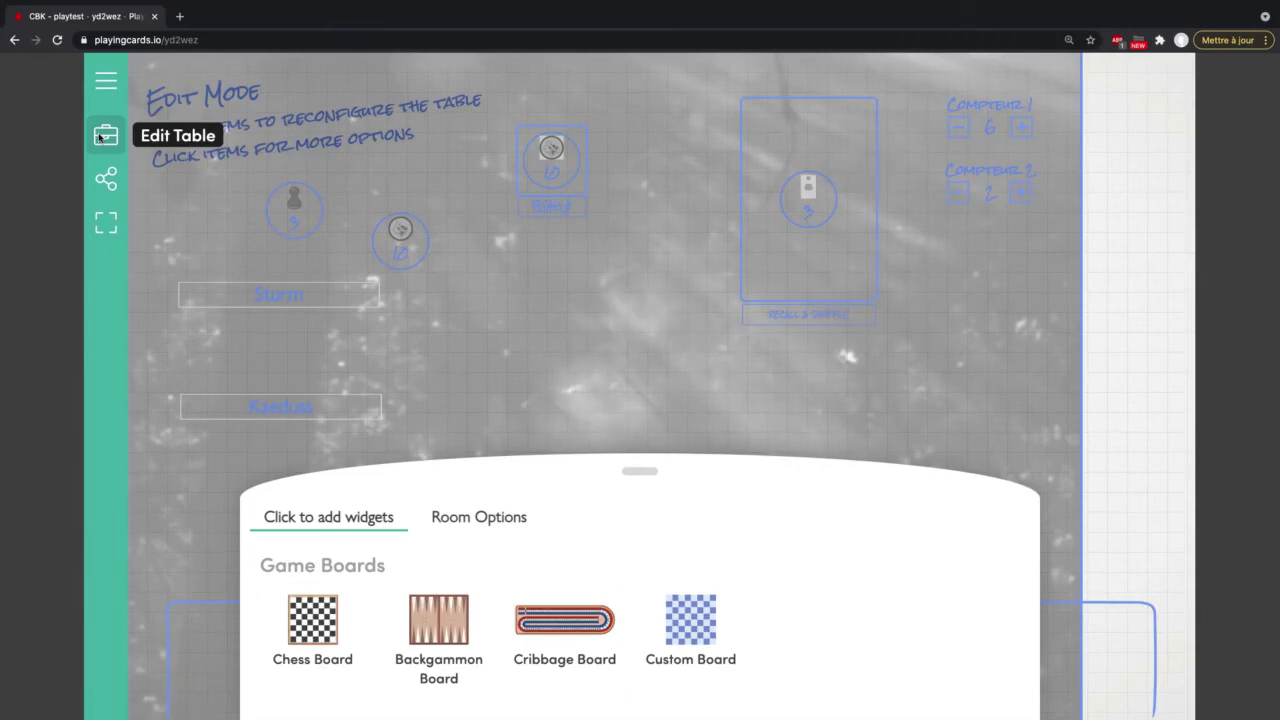
# Step: Set Show "Hand" Area in Room to No Hand, then preview the table without it
pyautogui.click(100, 137)
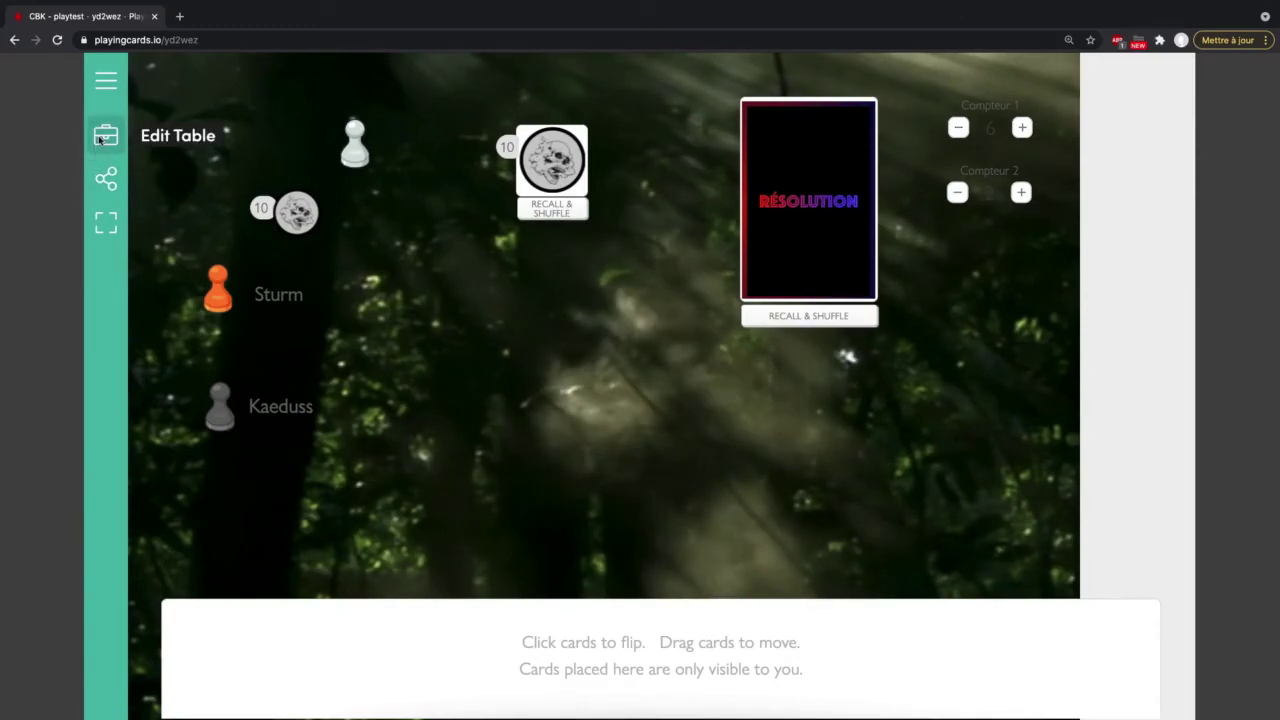
pyautogui.click(100, 139)
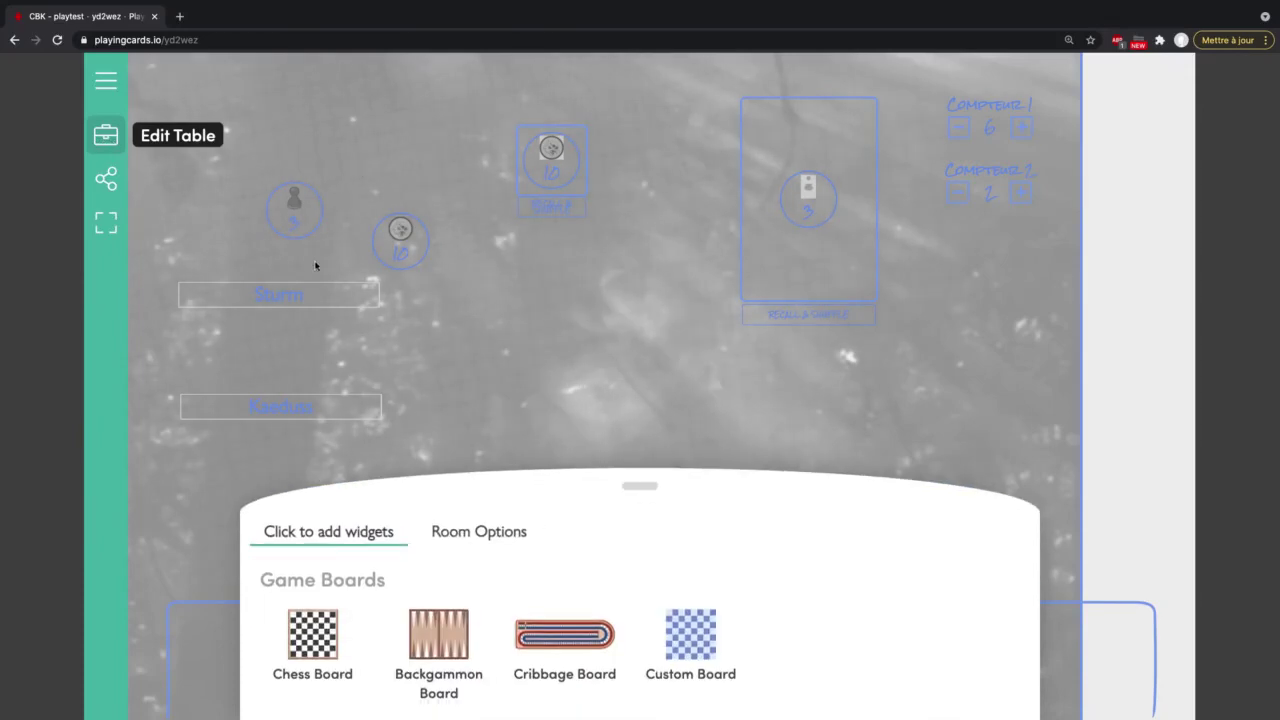
pyautogui.click(505, 531)
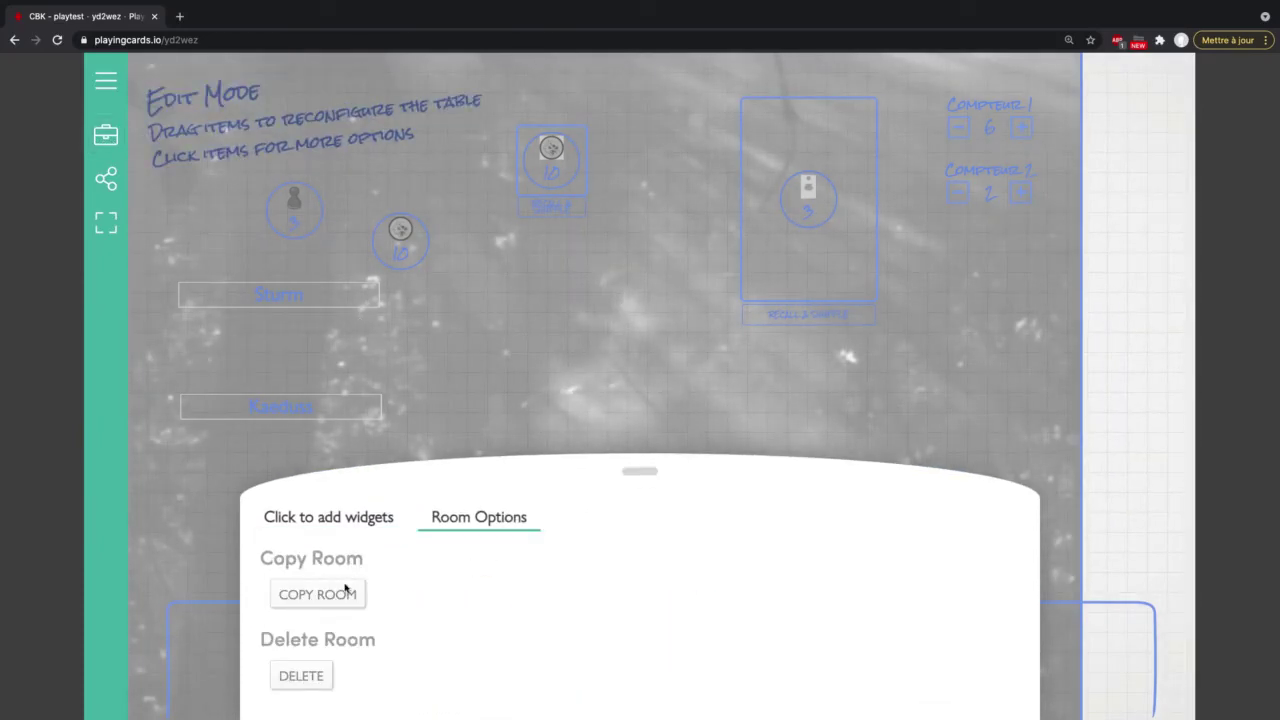
pyautogui.scroll(-3, 419, 558)
pyautogui.click(366, 611)
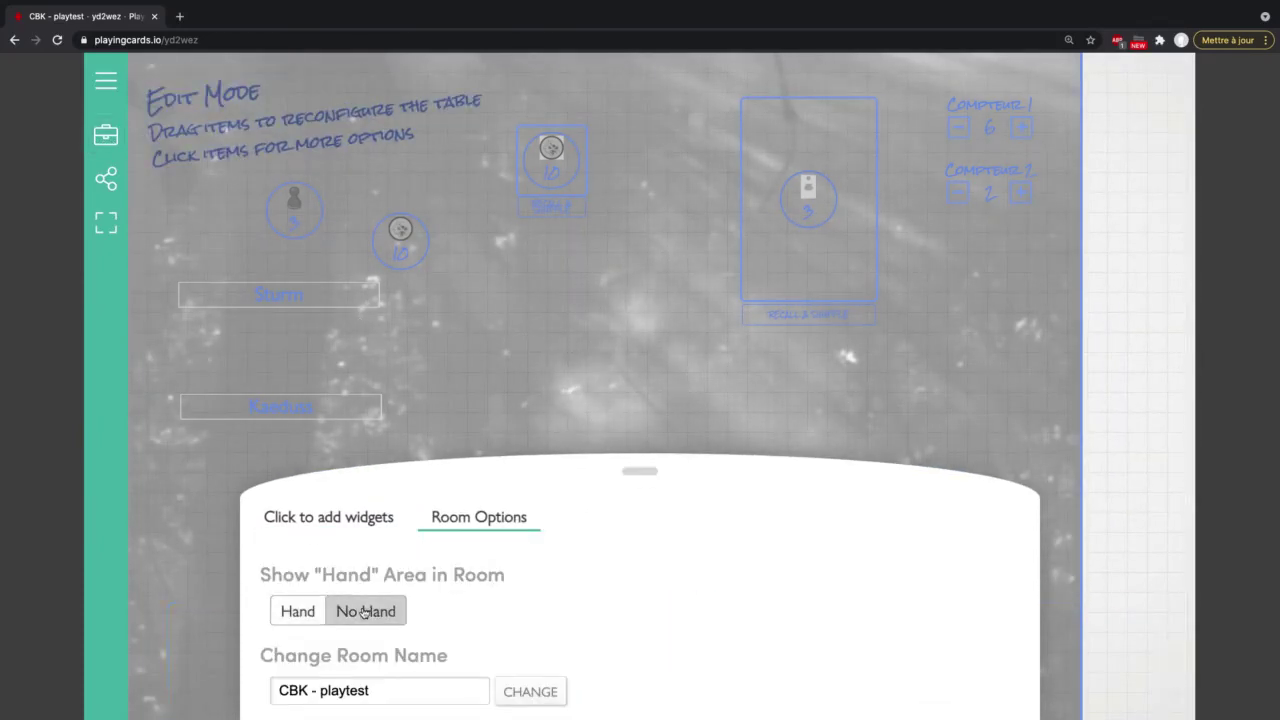
pyautogui.click(106, 134)
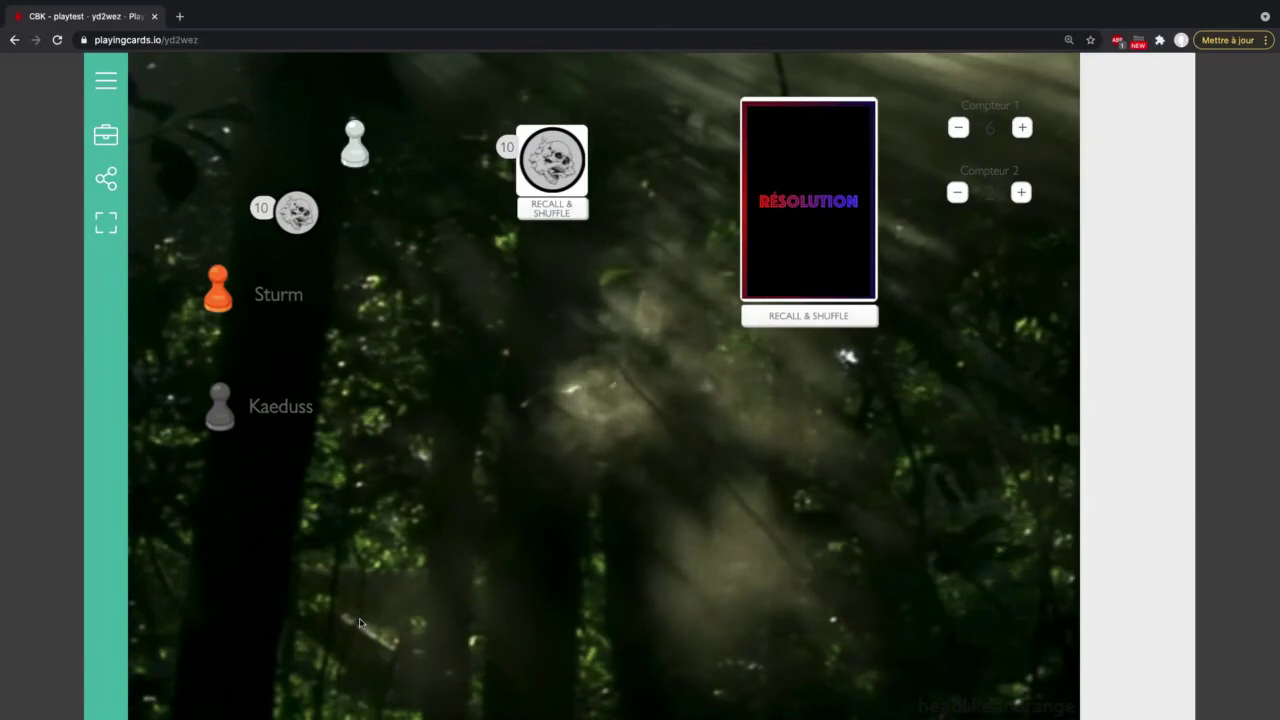
pyautogui.click(107, 136)
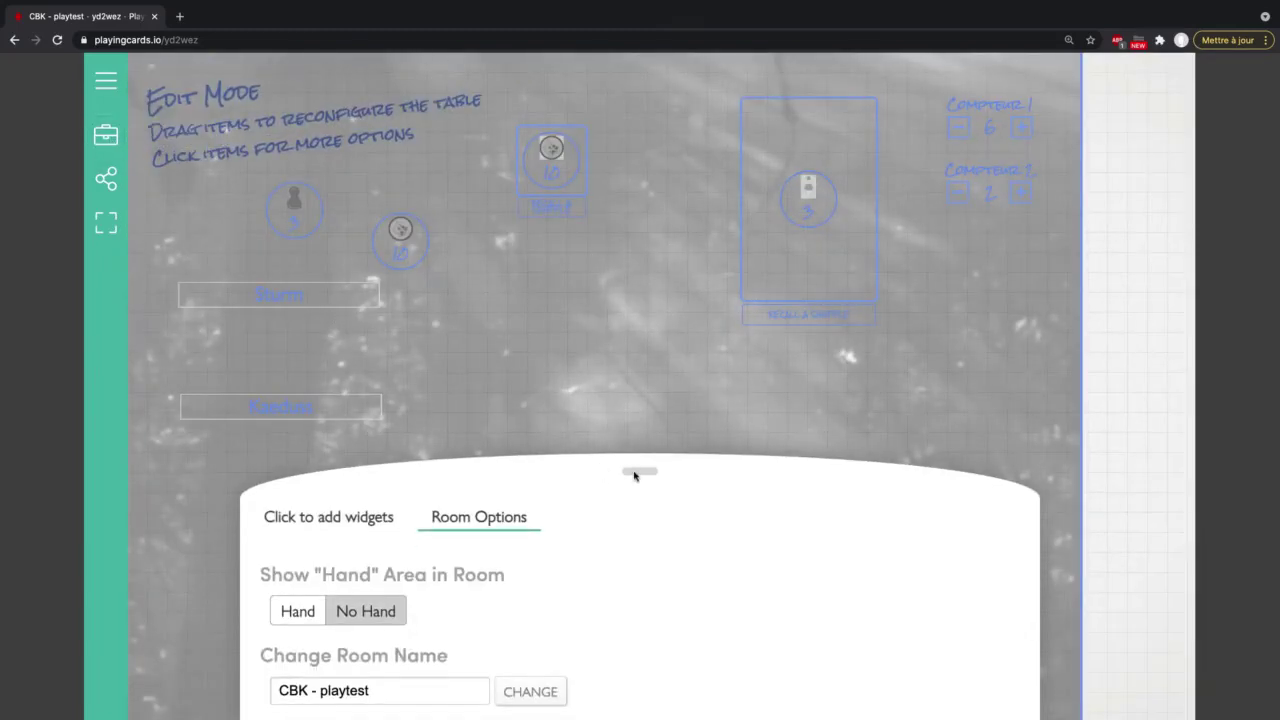
# Step: Export the room as cbk-playtest.pcio into the Cyberpunk'd folder and collapse Room Options
pyautogui.moveTo(634, 468); pyautogui.dragTo(631, 286)
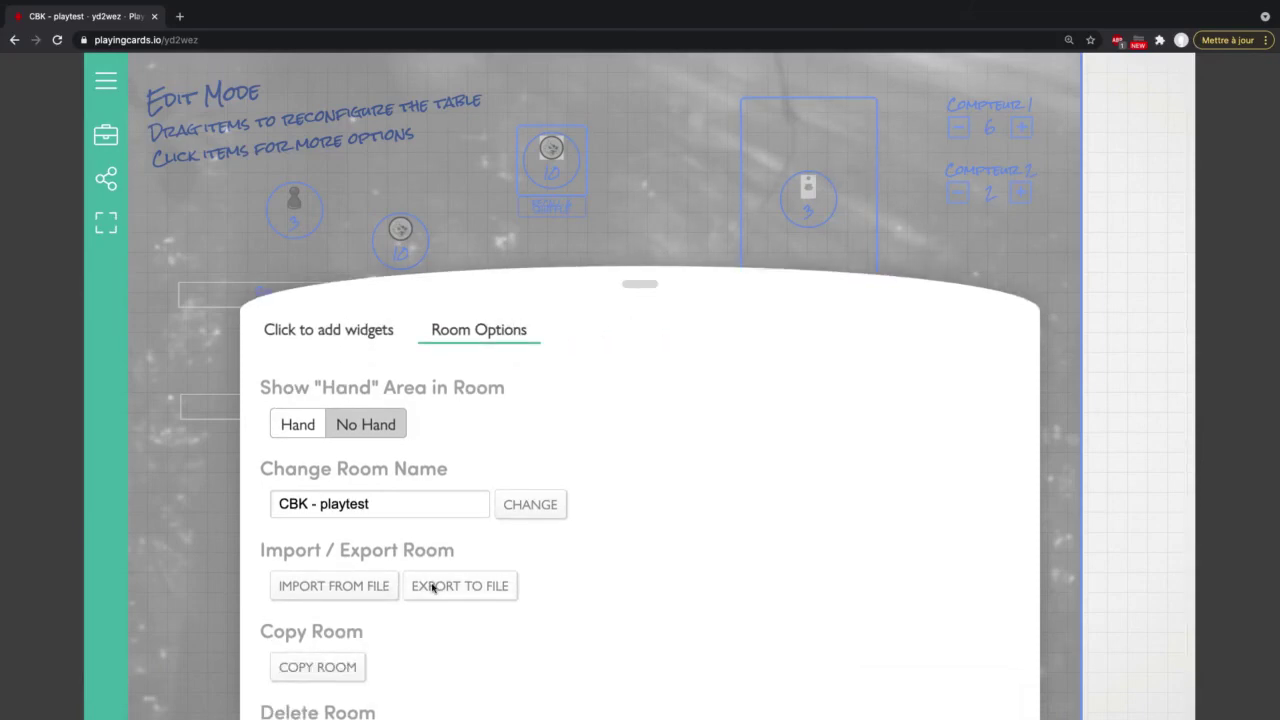
pyautogui.click(432, 588)
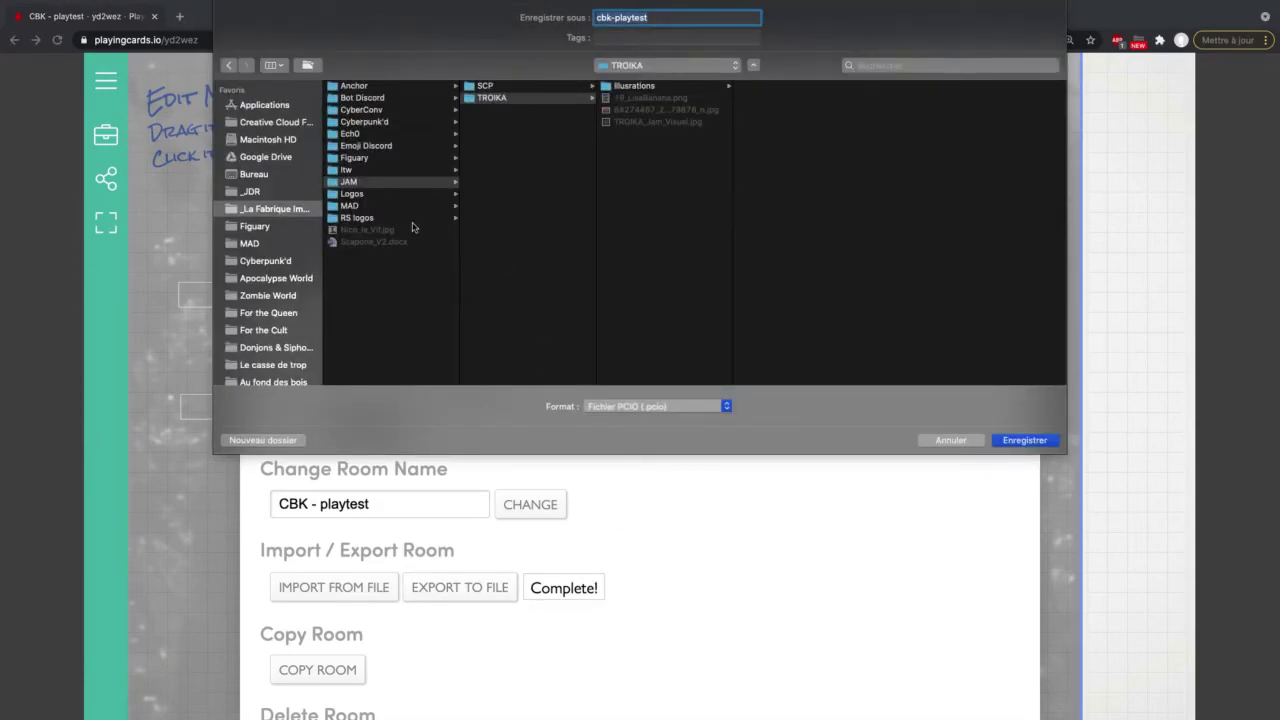
pyautogui.click(387, 122)
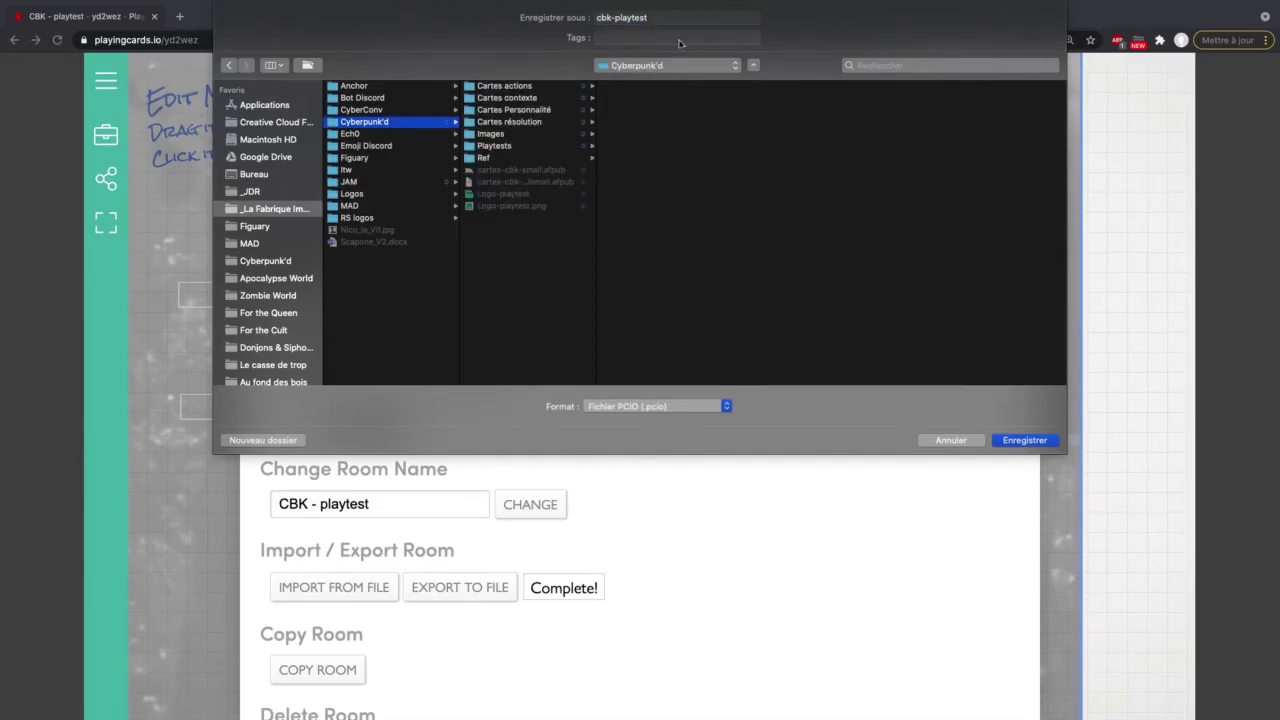
pyautogui.click(1045, 446)
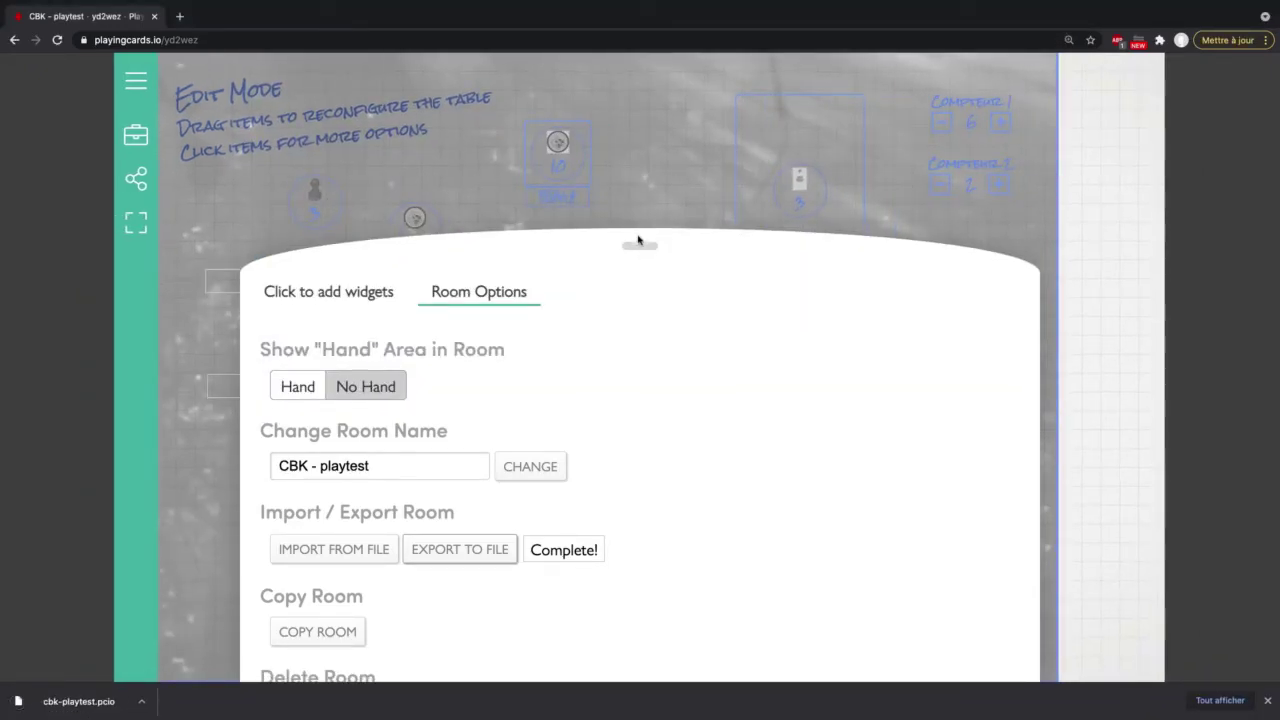
pyautogui.click(638, 242)
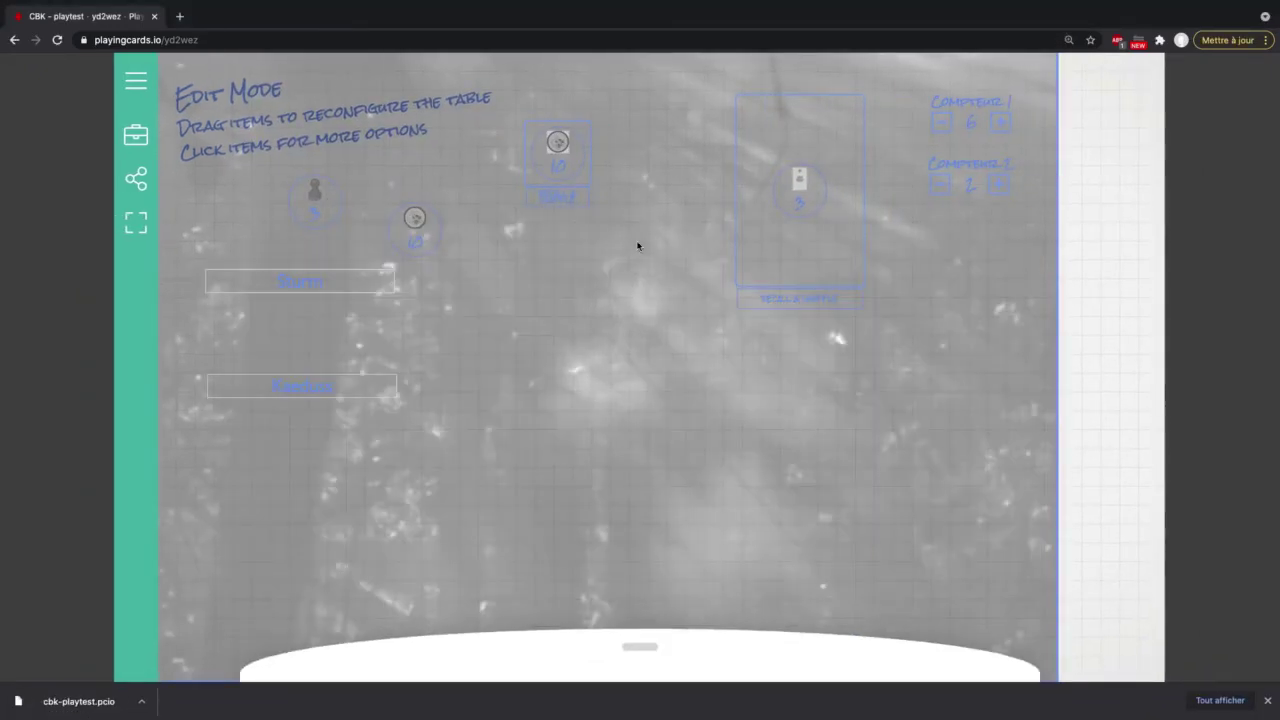
# Step: Turn off Edit Table to show the playable forest table
pyautogui.click(136, 86)
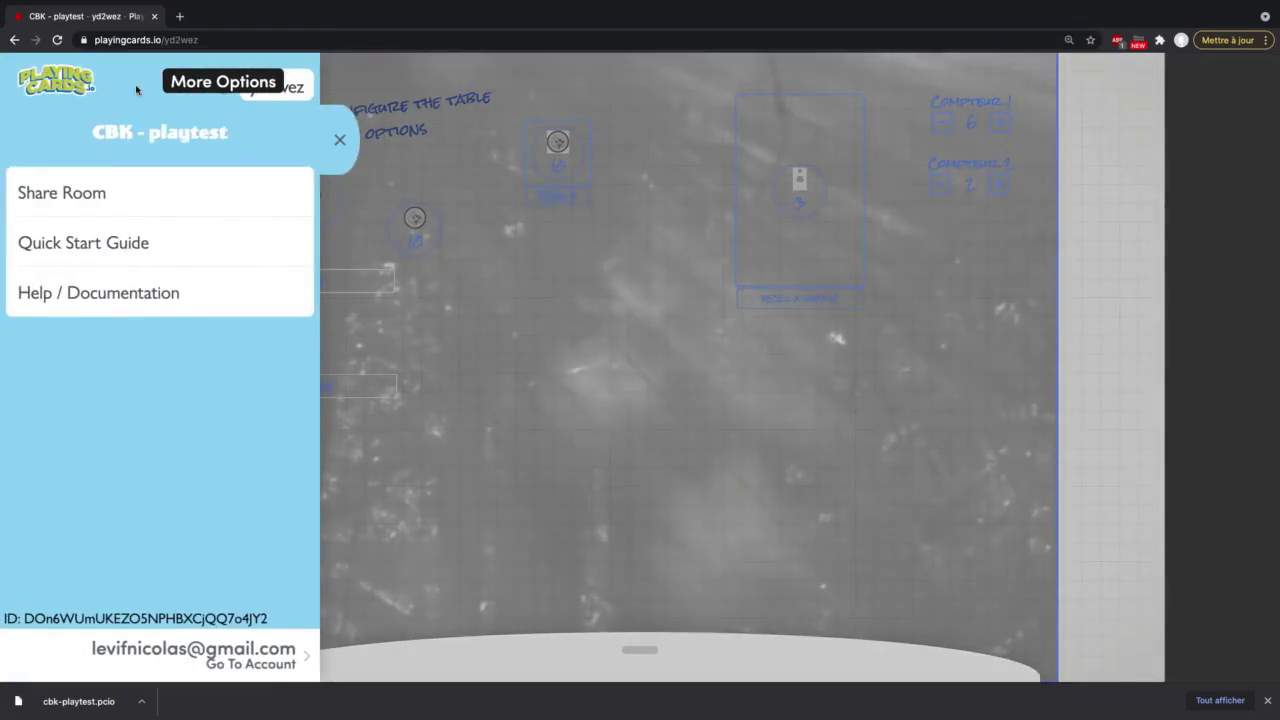
pyautogui.click(342, 140)
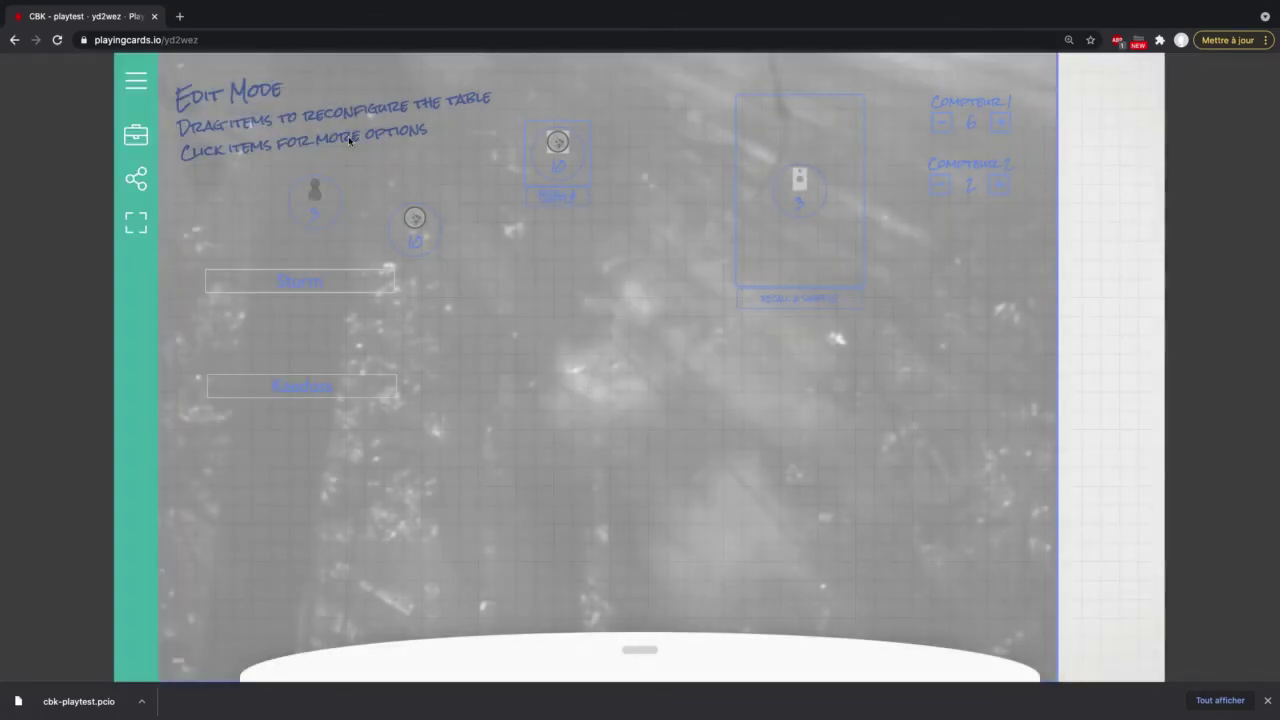
pyautogui.click(138, 134)
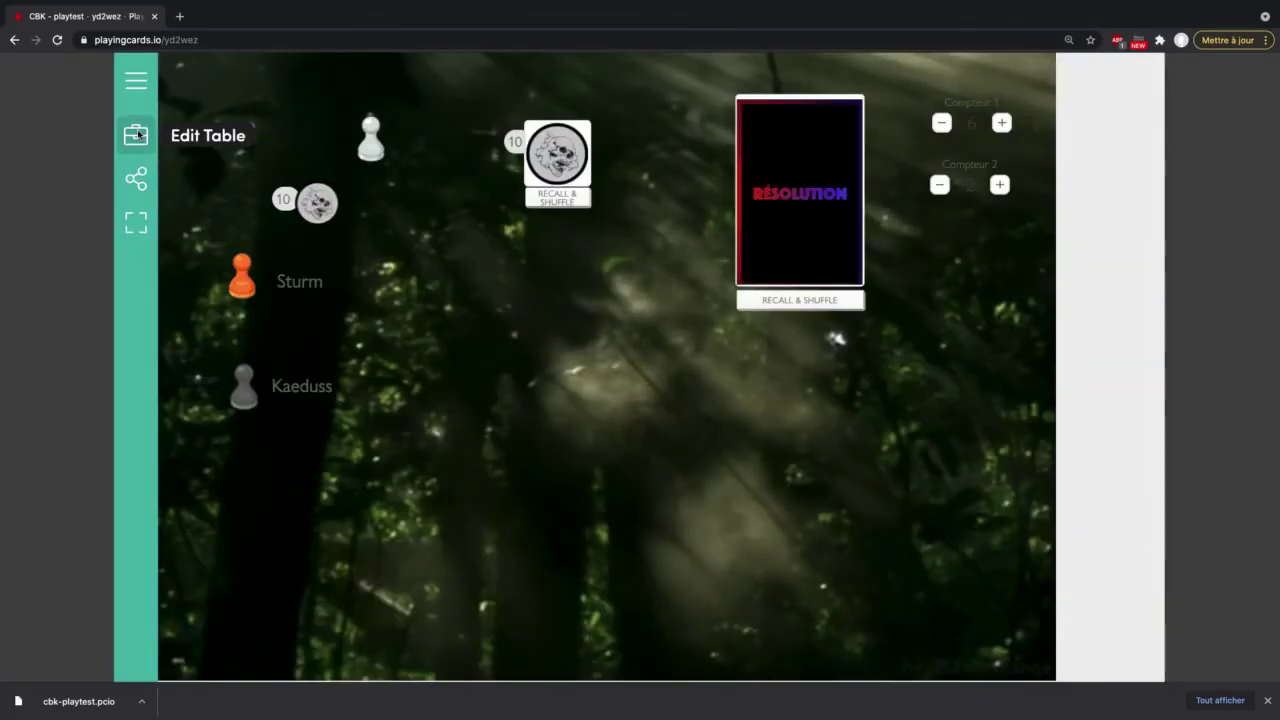
# Step: Check the Share Room invite link and fullscreen view, then open the PlayingCards.io homepage in a new tab
pyautogui.click(140, 182)
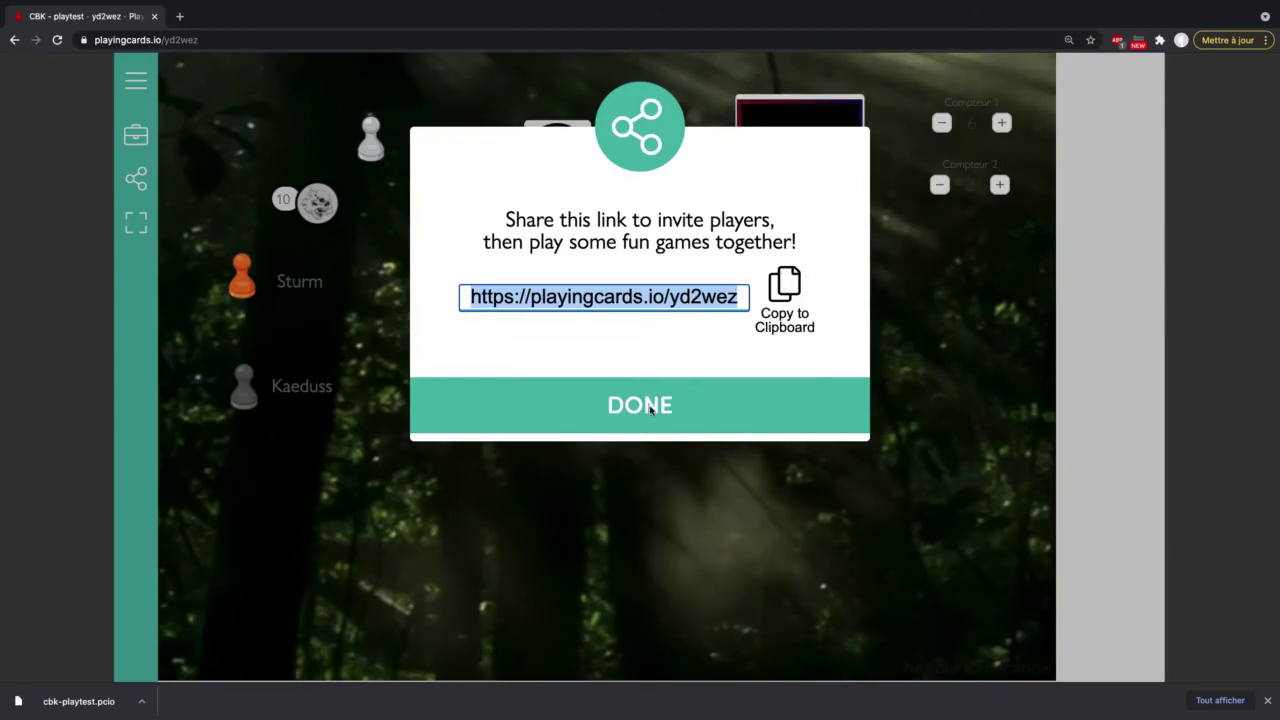
pyautogui.click(649, 409)
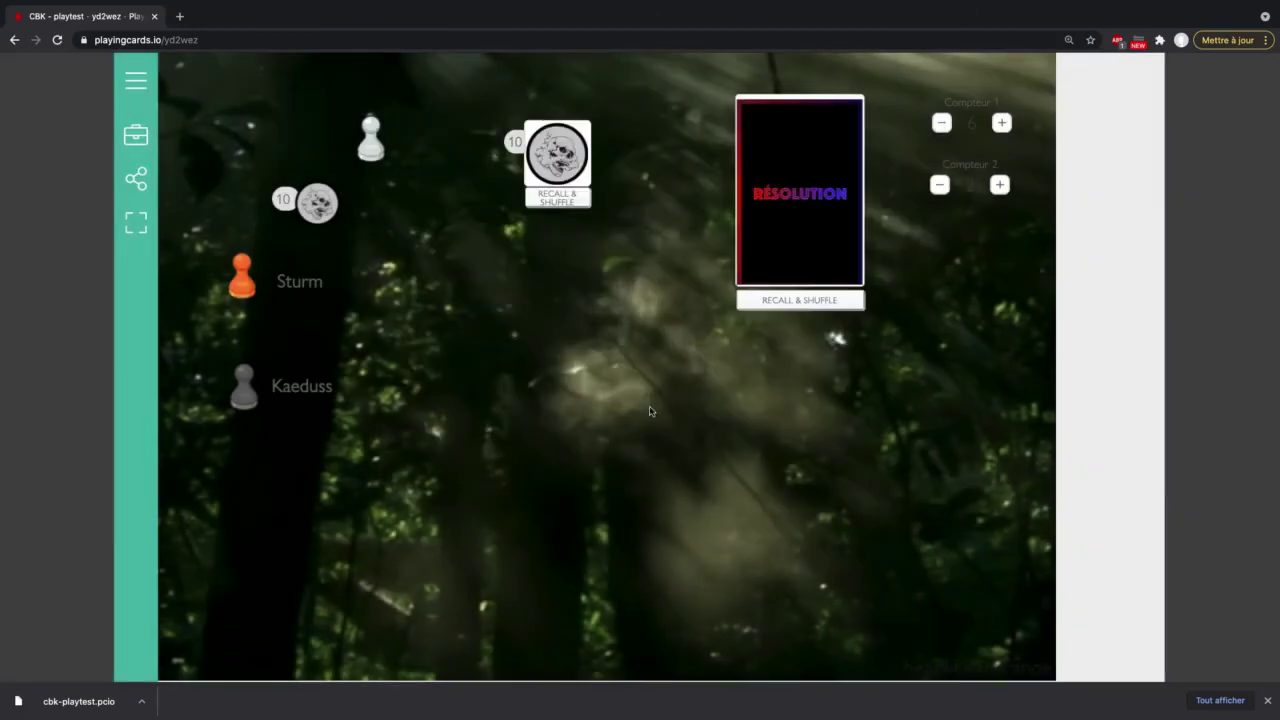
pyautogui.click(137, 224)
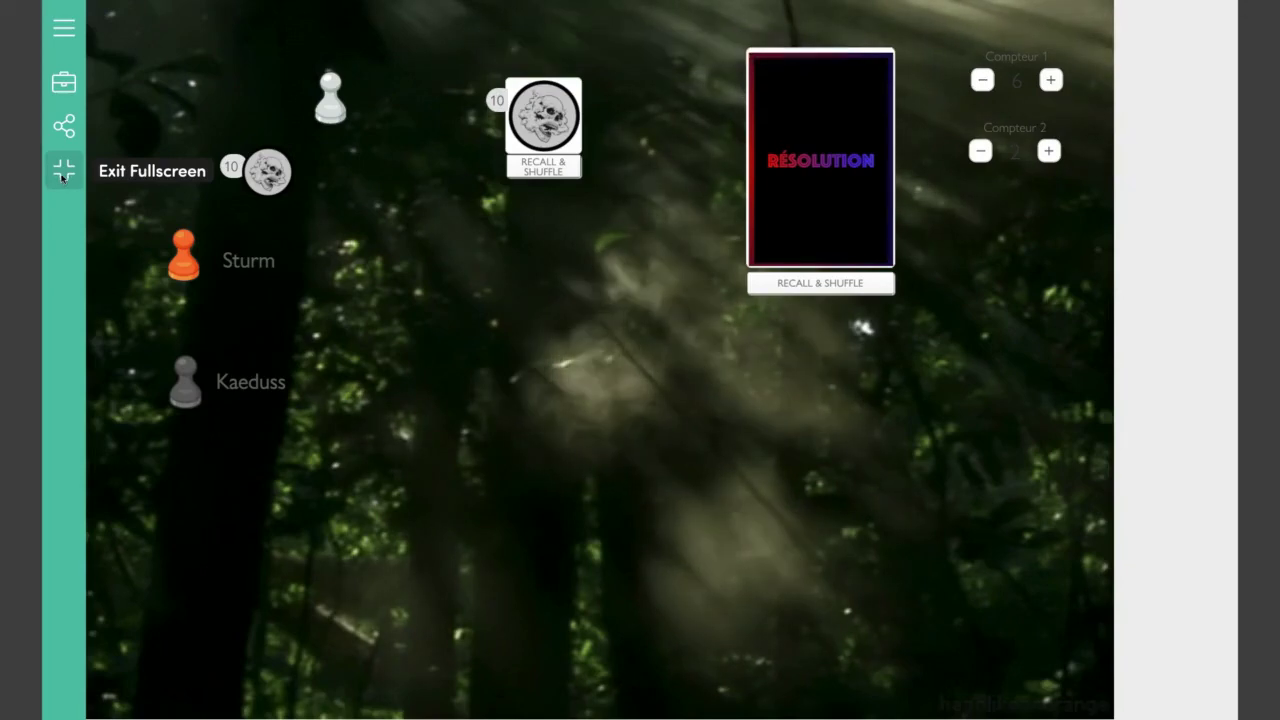
pyautogui.press('Escape')
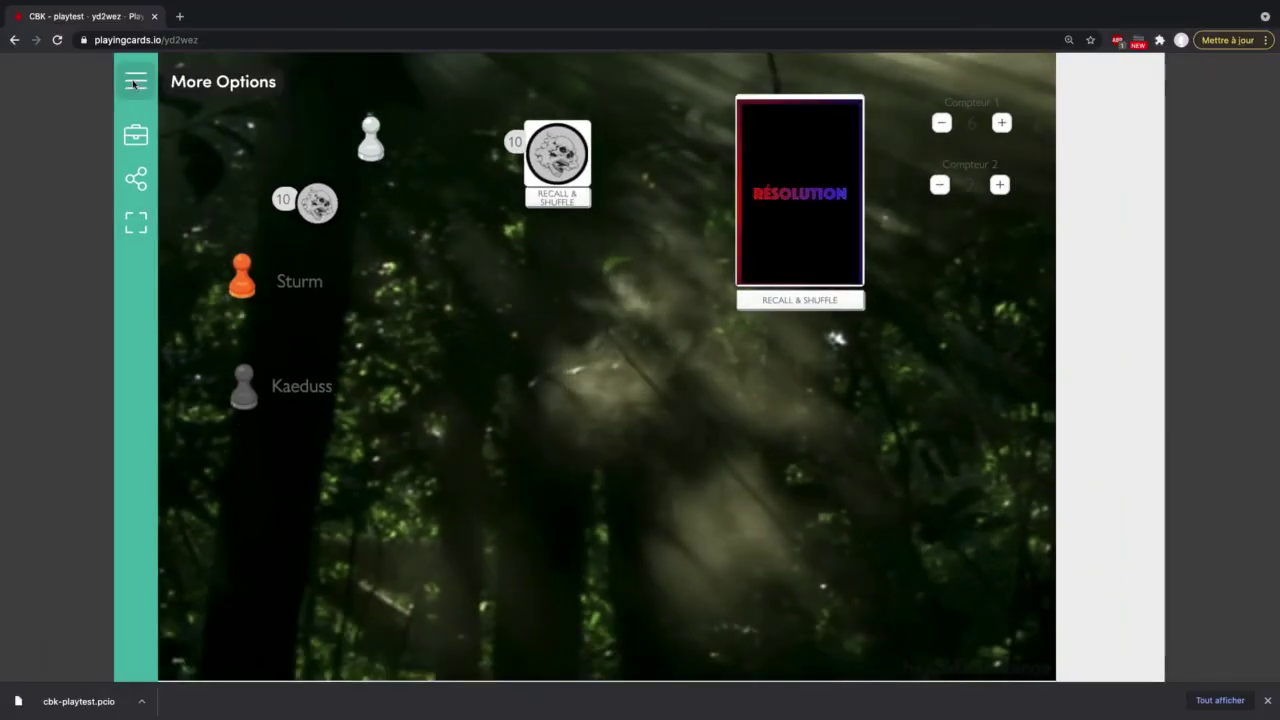
pyautogui.click(133, 83)
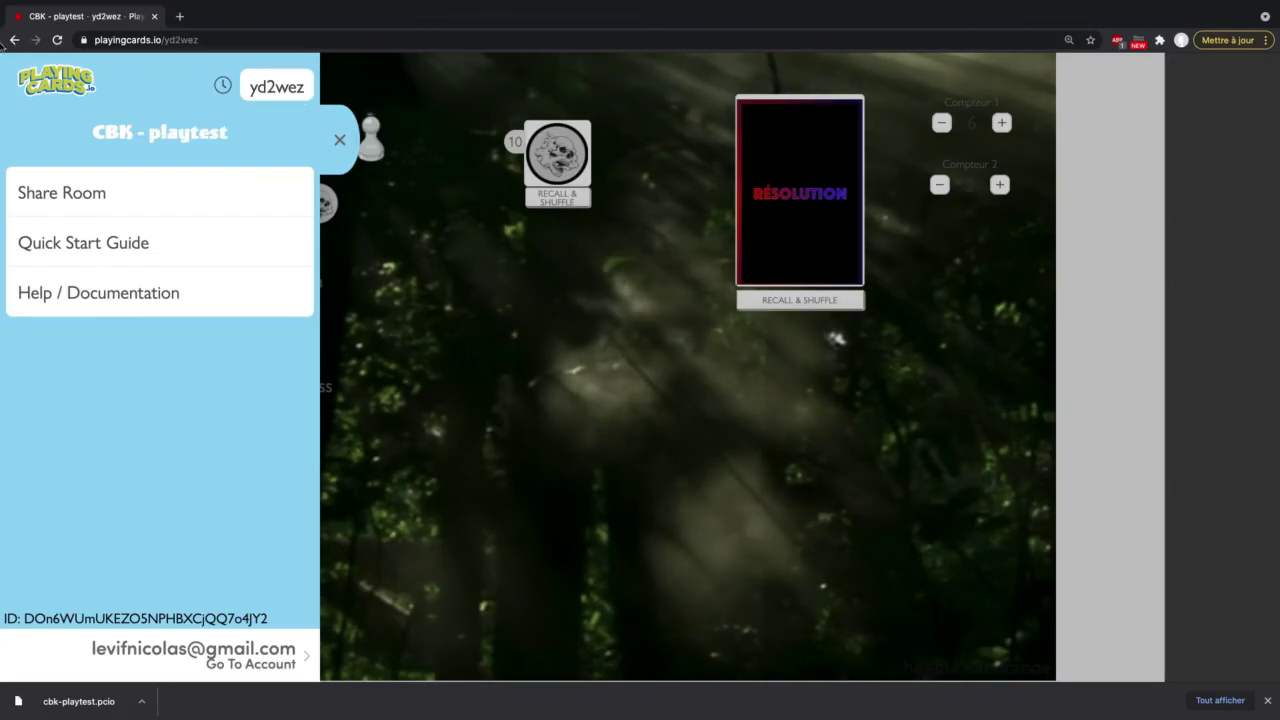
pyautogui.click(48, 86)
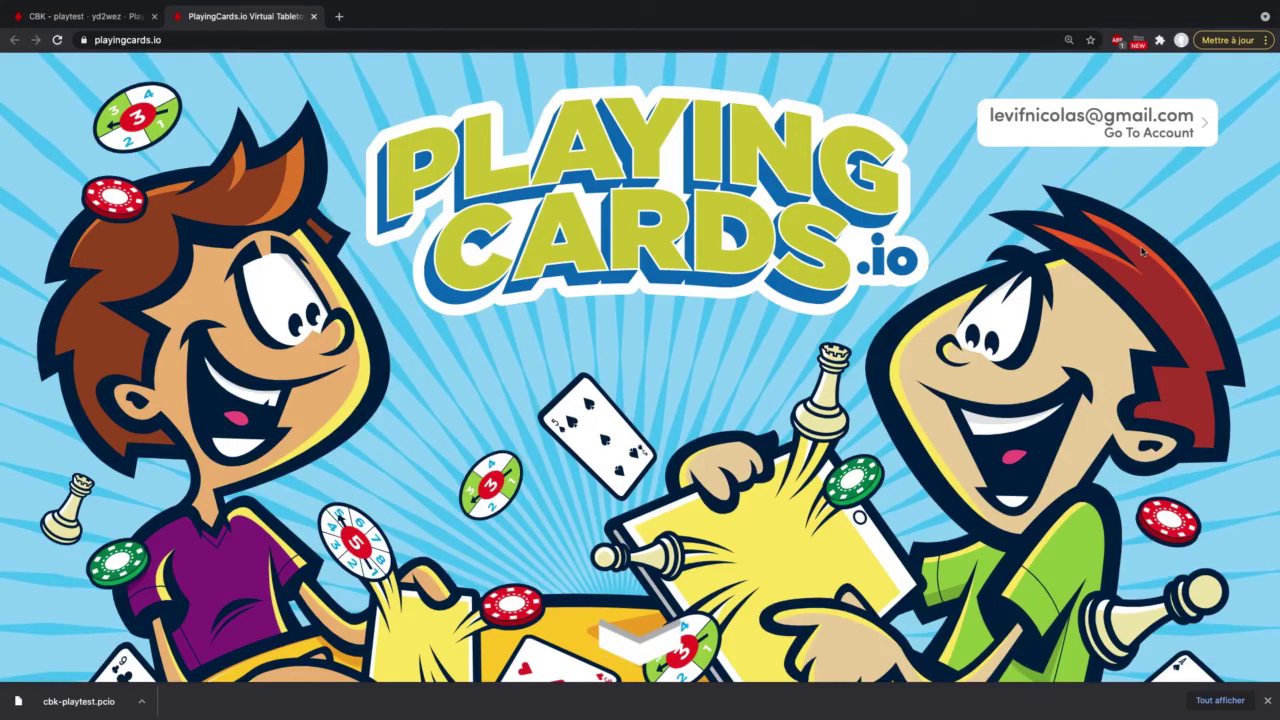
pyautogui.click(1203, 125)
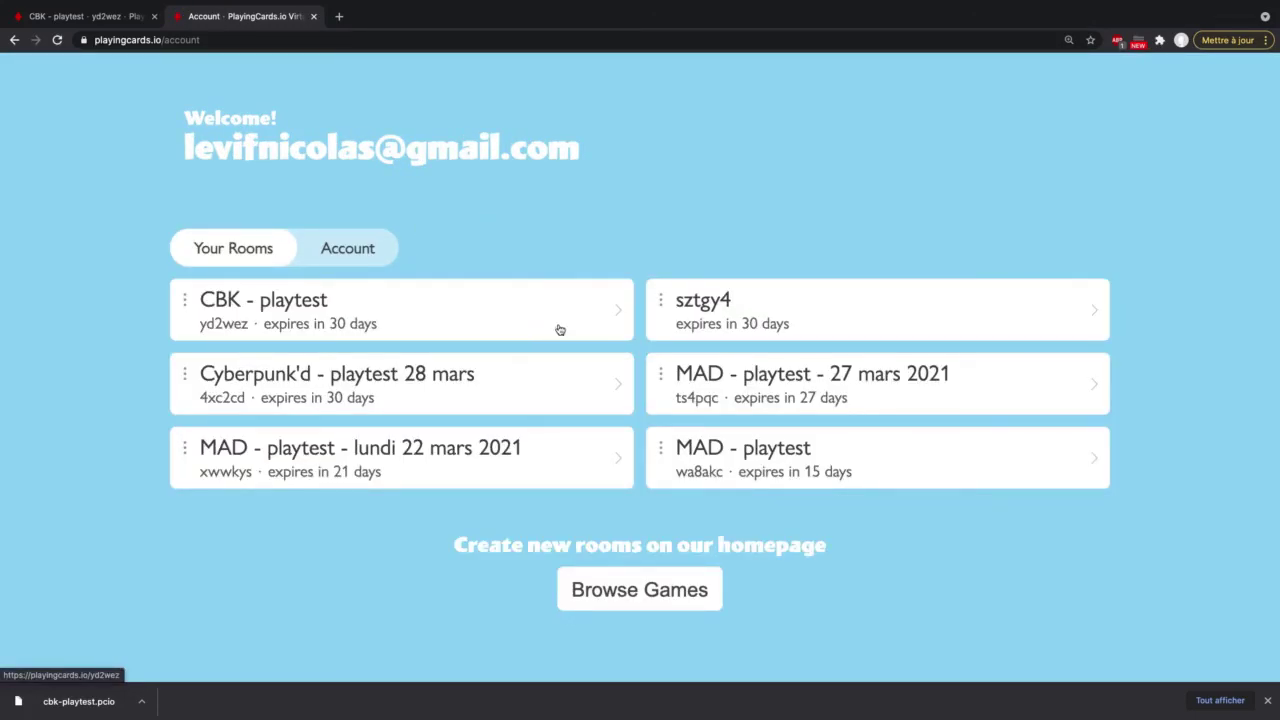
pyautogui.scroll(-1, 560, 330)
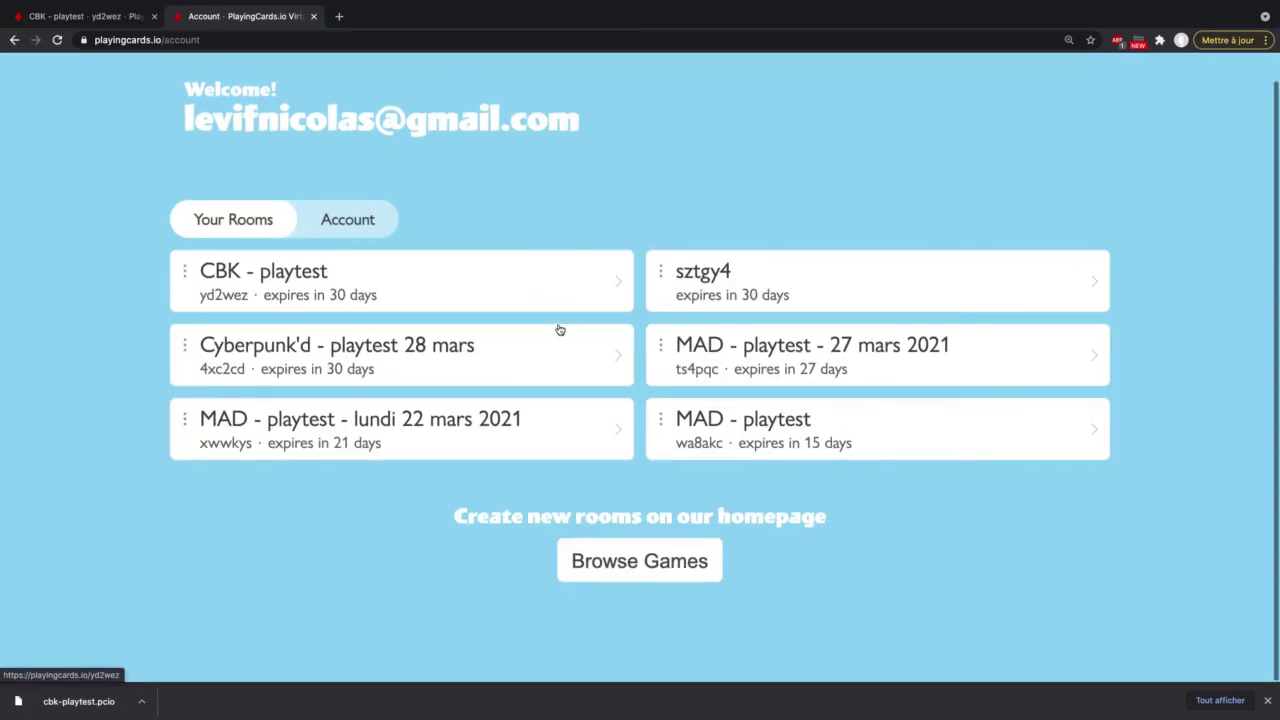
pyautogui.click(656, 562)
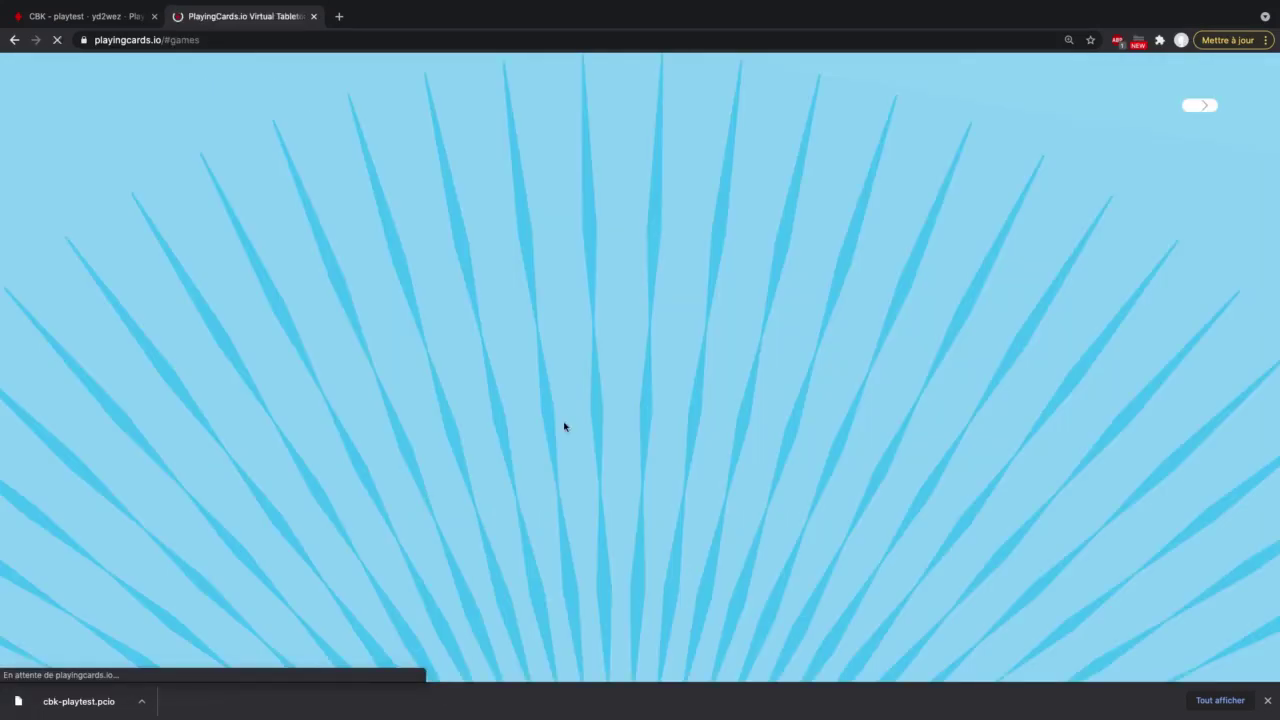
pyautogui.scroll(-15, 595, 430)
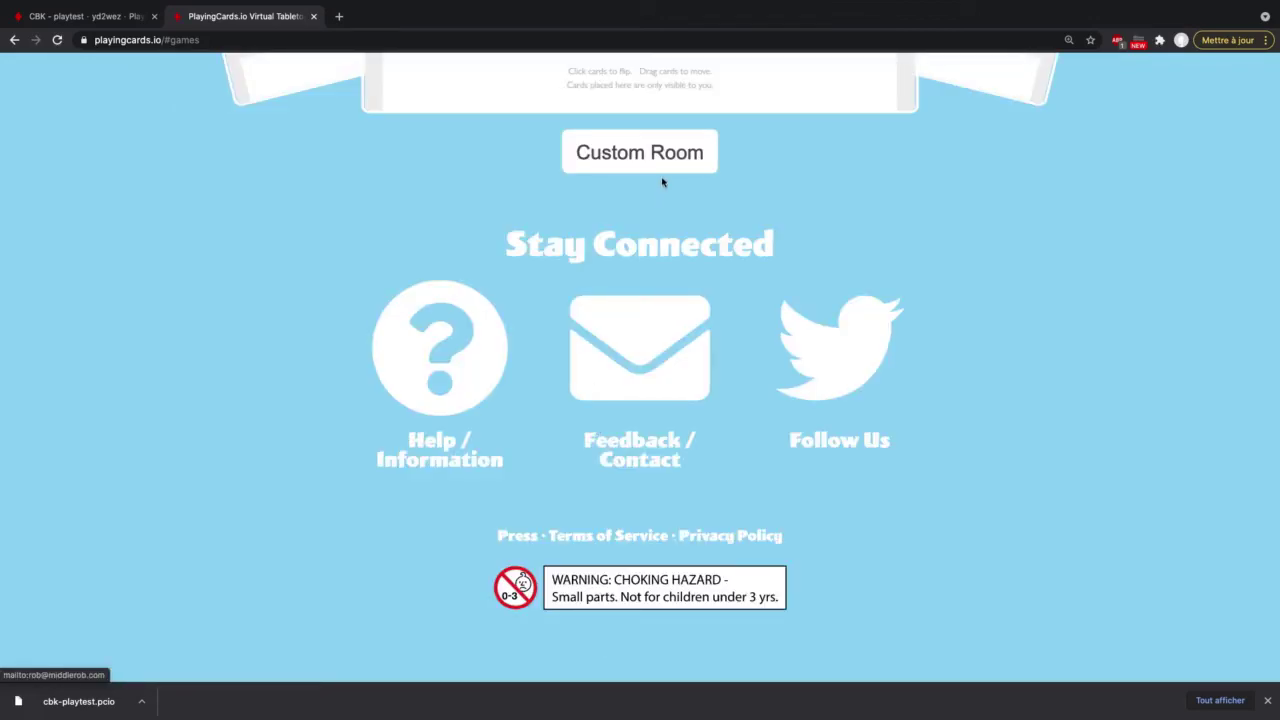
pyautogui.click(660, 160)
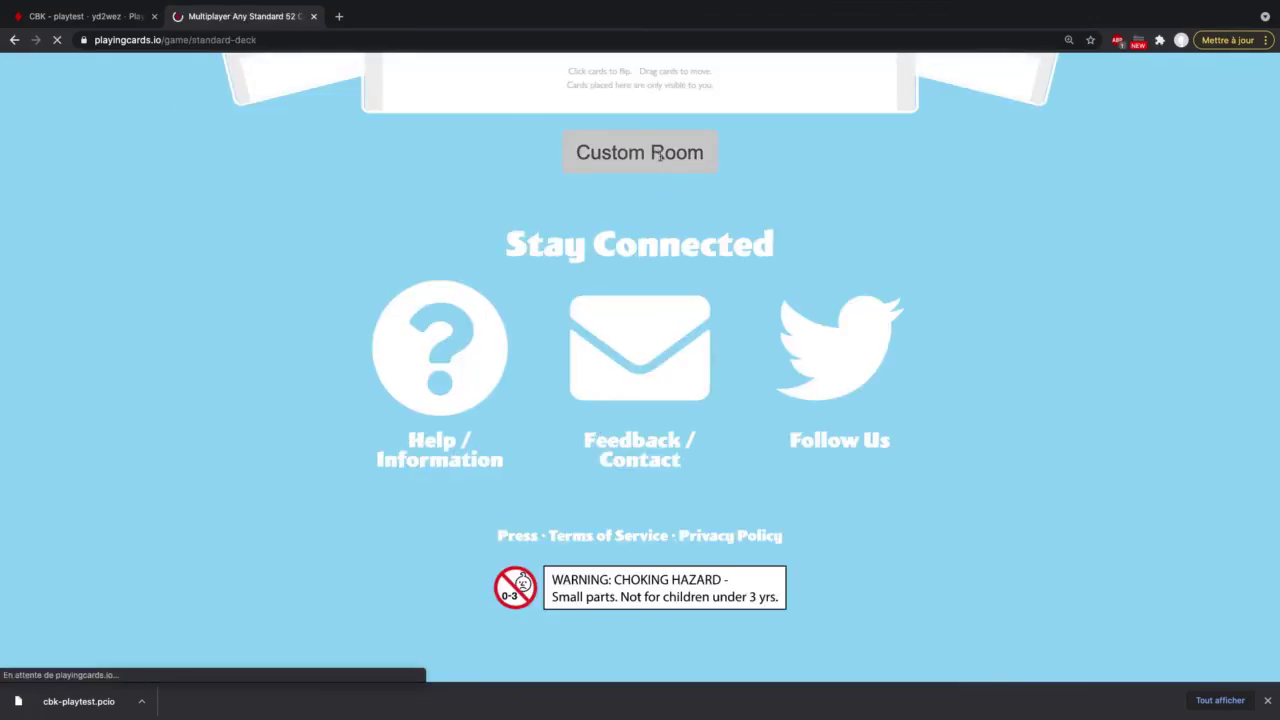
pyautogui.scroll(-1, 601, 362)
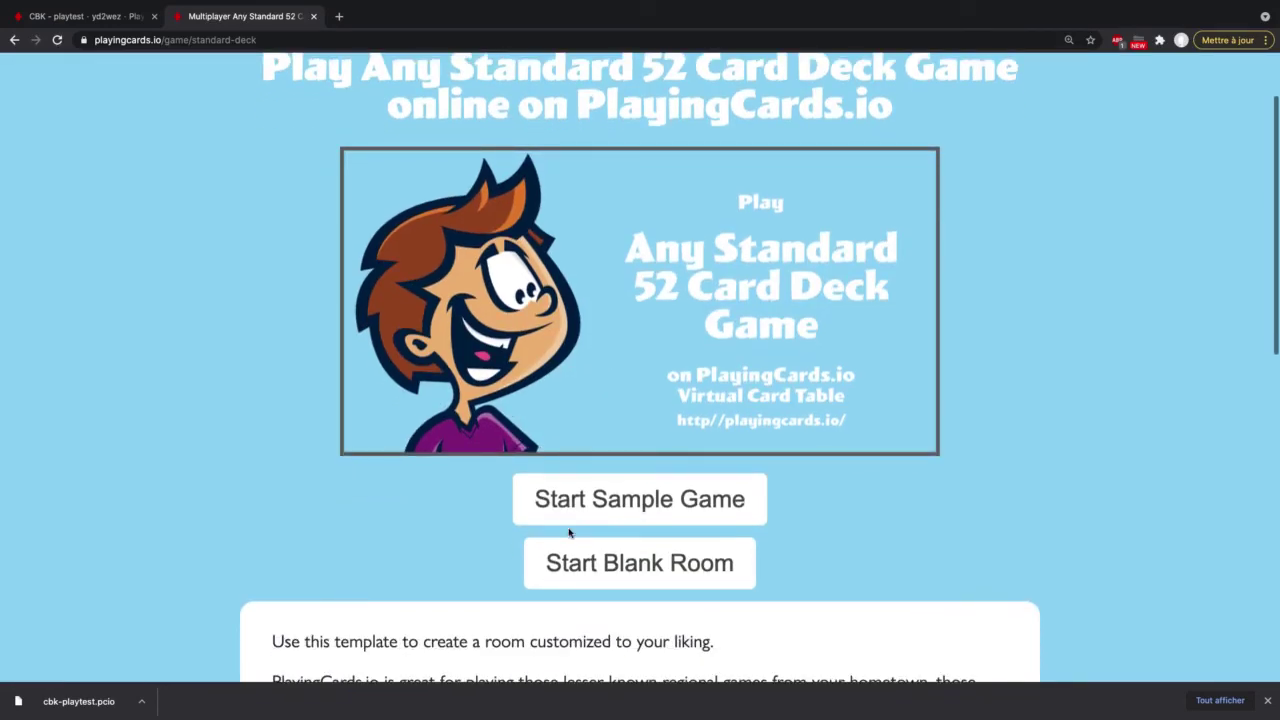
pyautogui.click(682, 576)
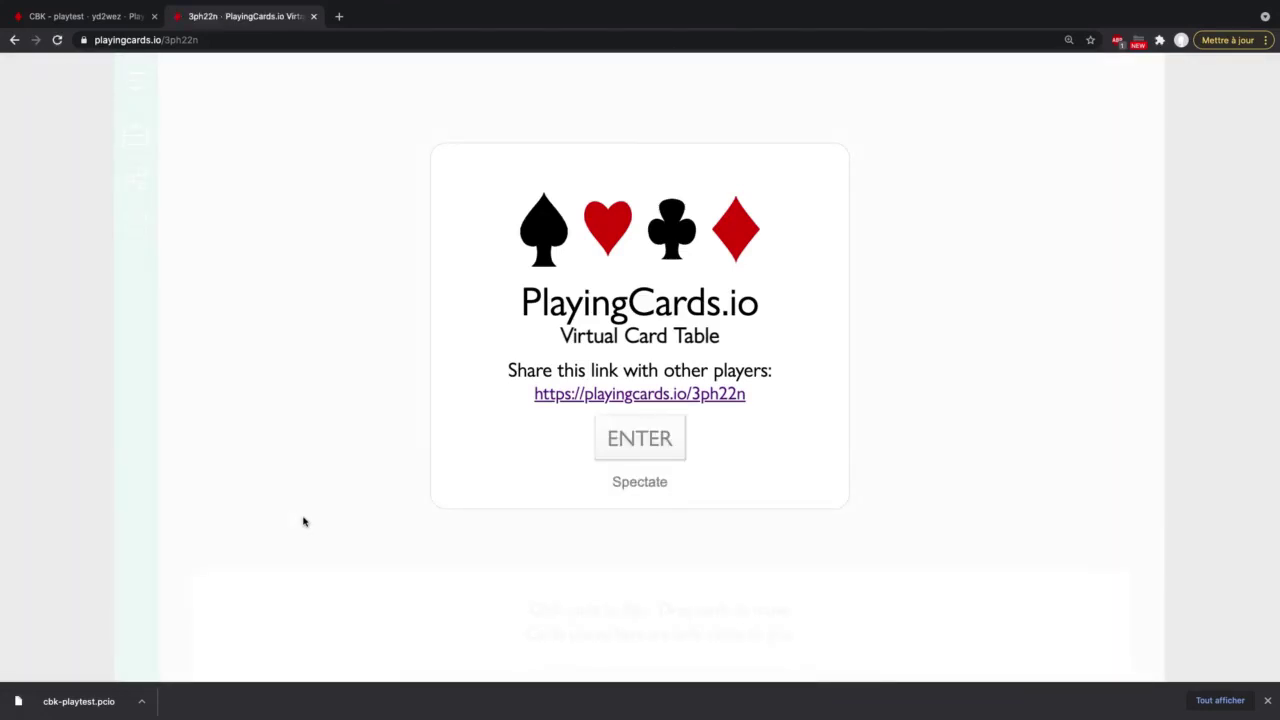
pyautogui.click(632, 443)
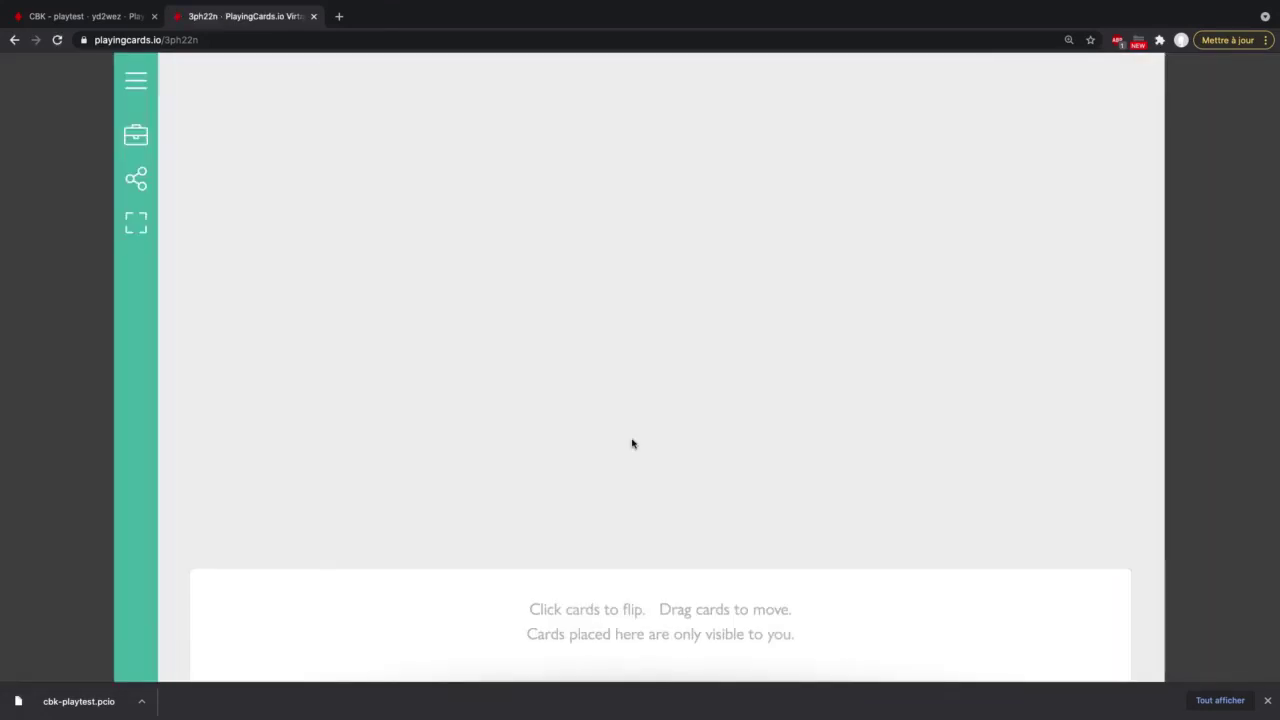
pyautogui.click(137, 137)
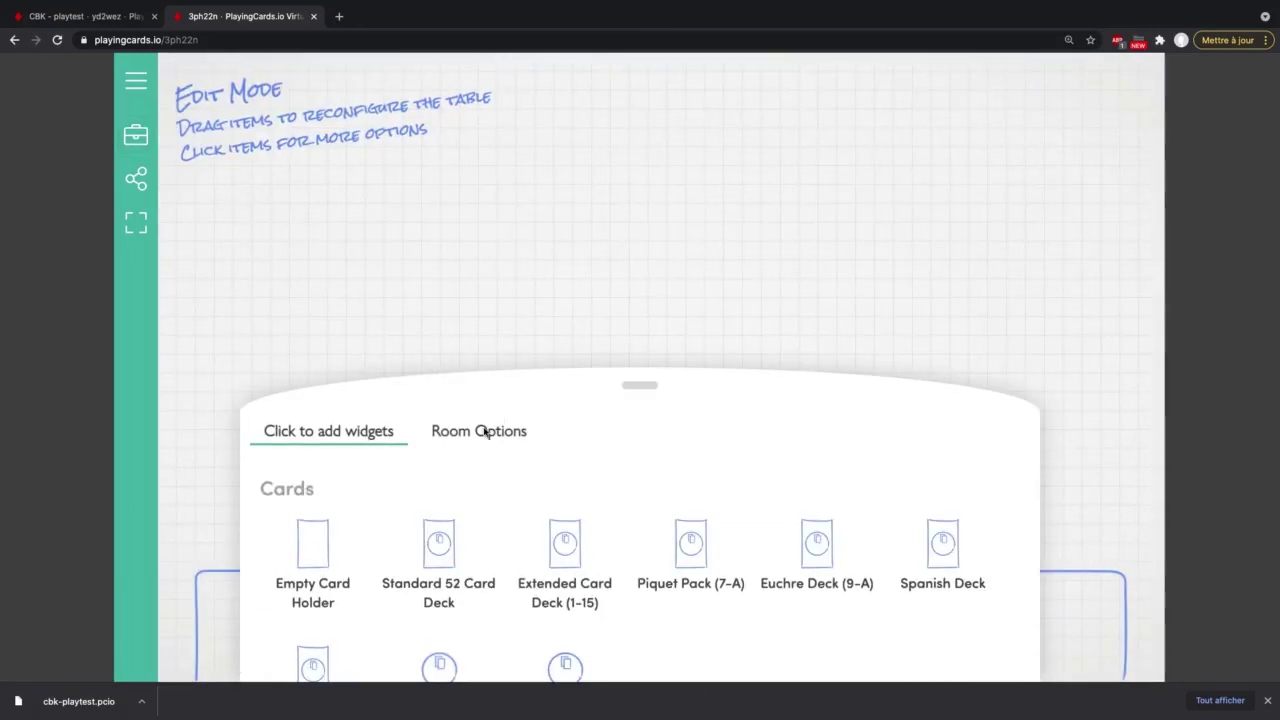
pyautogui.click(485, 431)
pyautogui.scroll(-3, 556, 569)
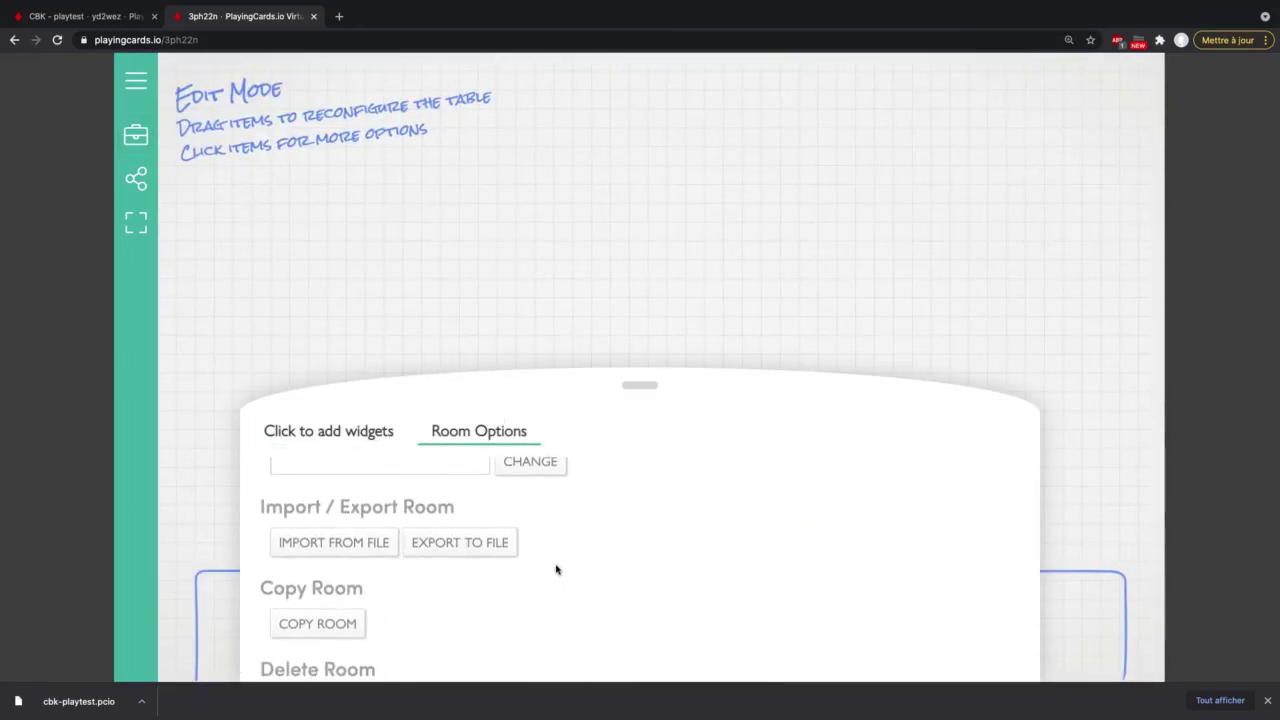
pyautogui.click(349, 540)
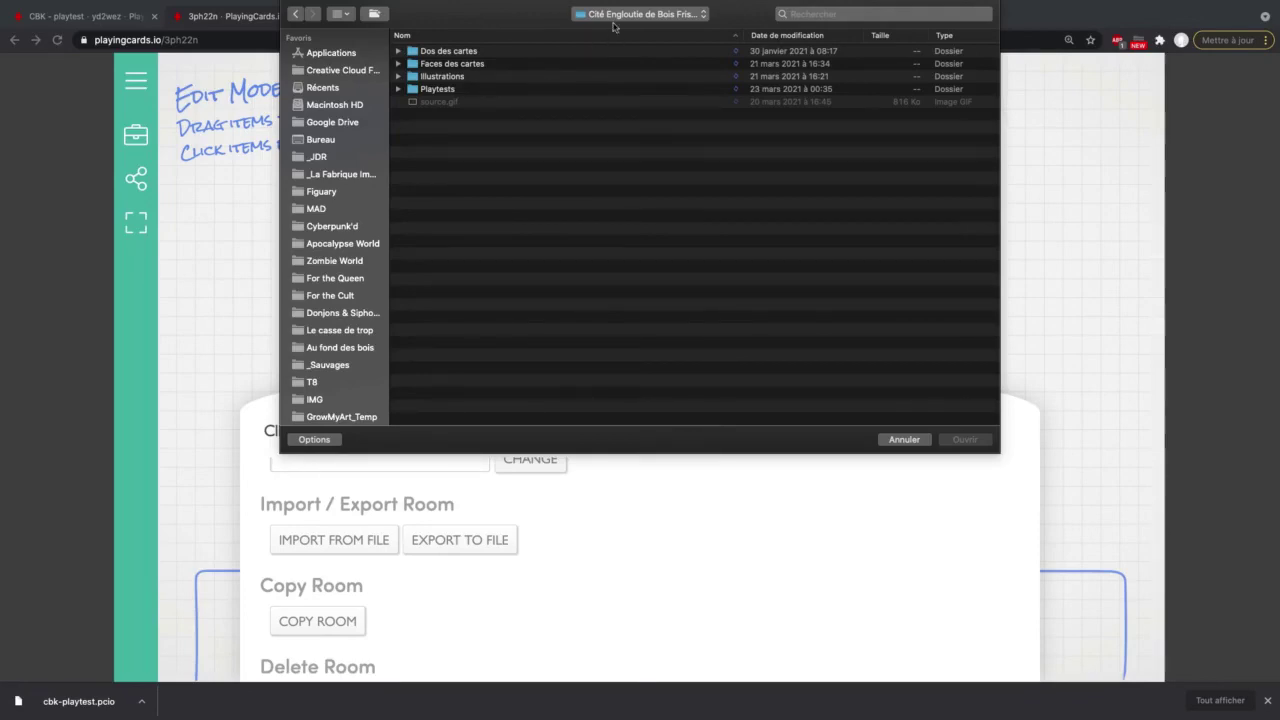
pyautogui.click(340, 226)
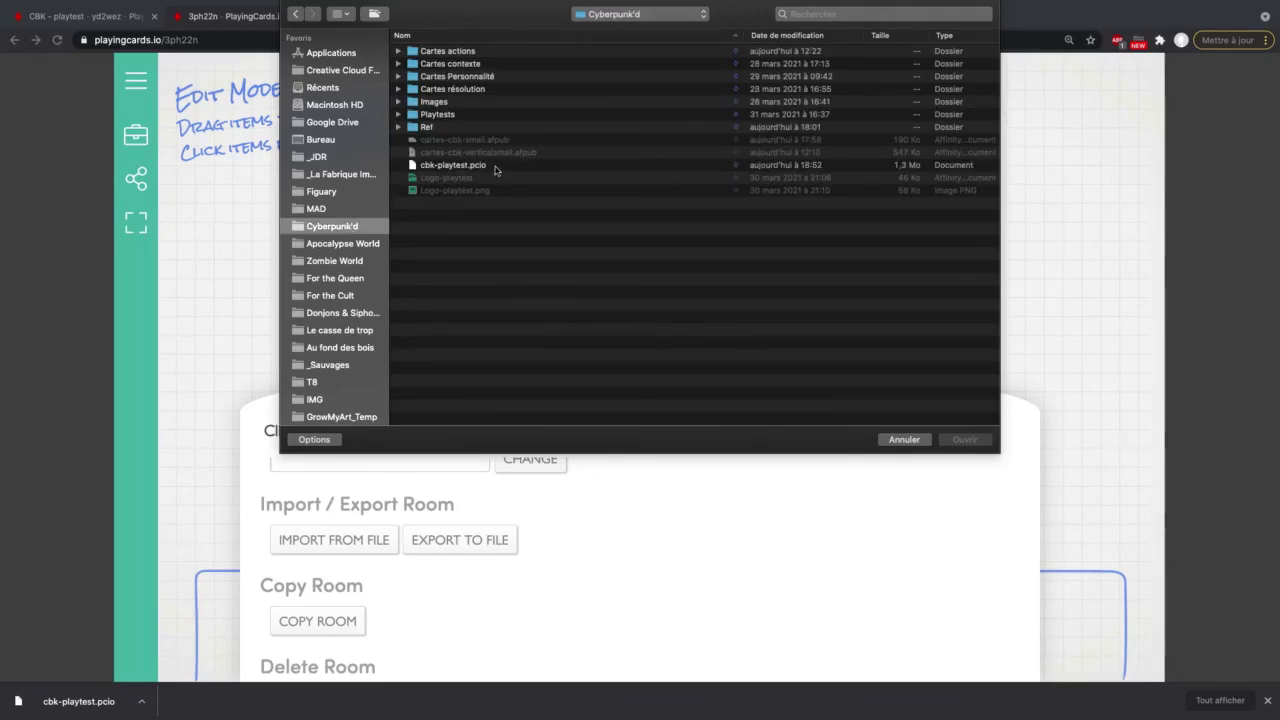
pyautogui.click(495, 168)
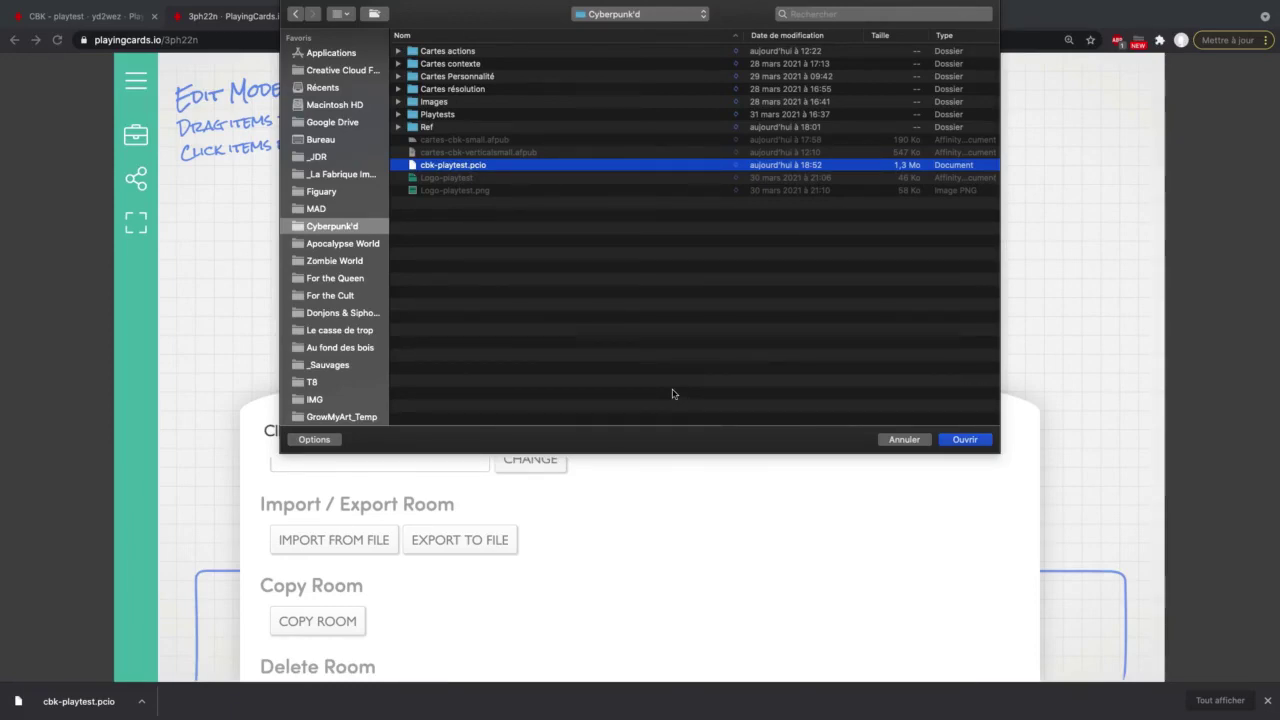
pyautogui.click(963, 440)
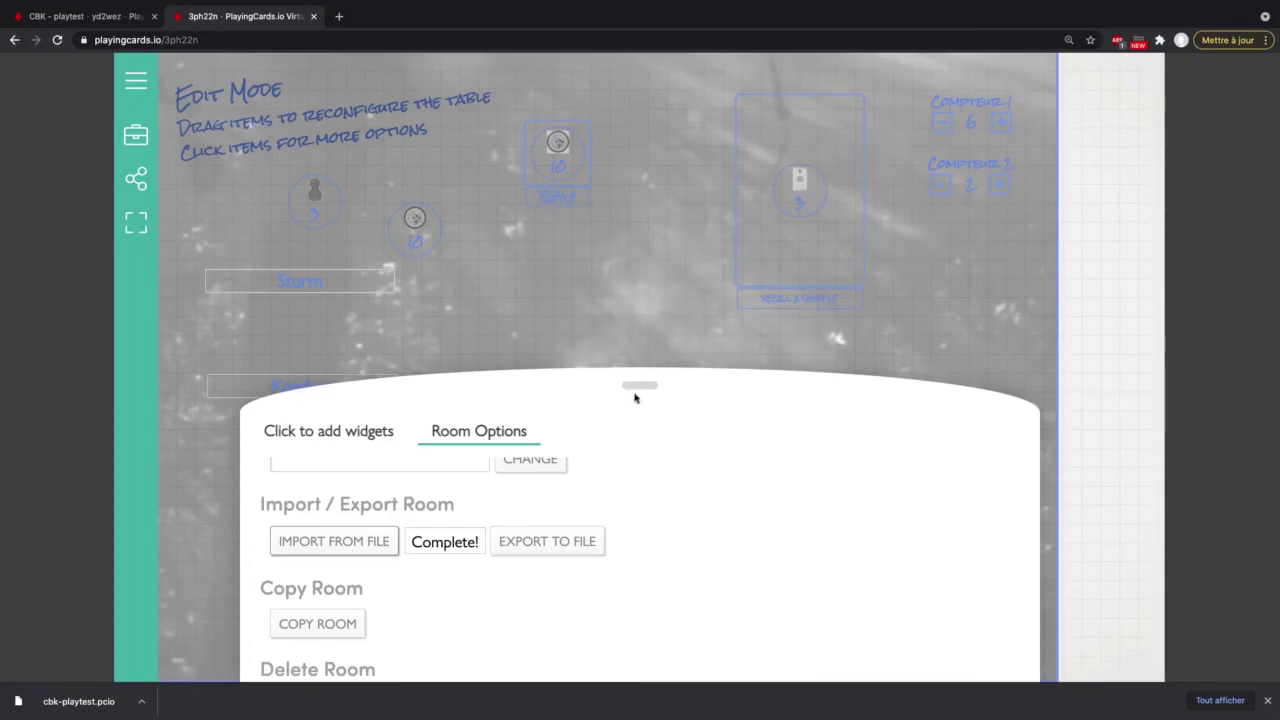
pyautogui.click(634, 397)
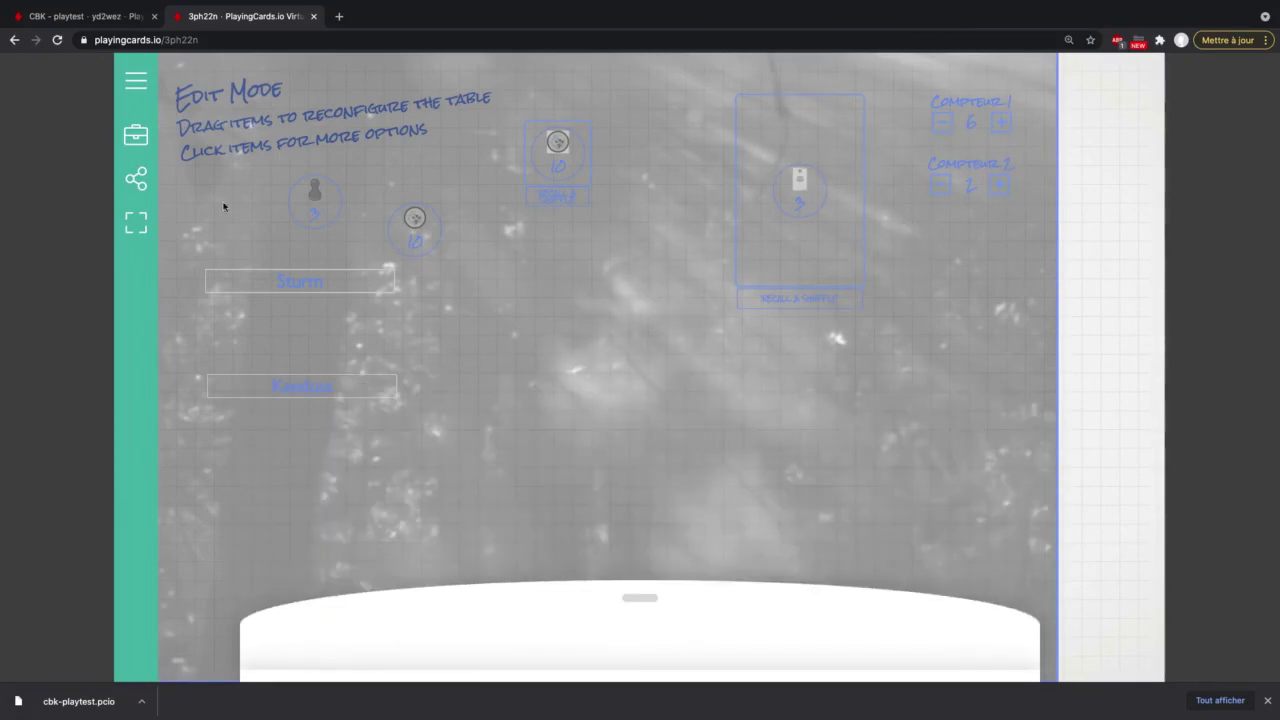
# Step: Exit edit mode to show the imported forest table and dismiss the download bar
pyautogui.click(136, 135)
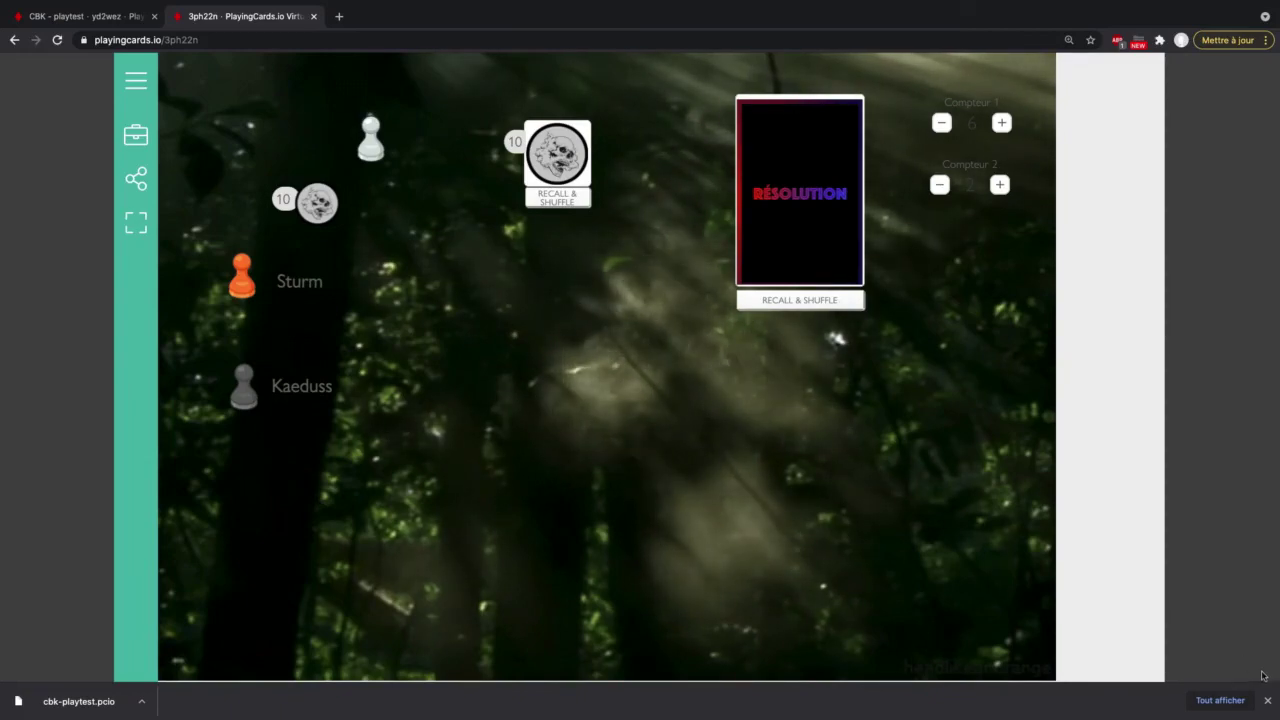
pyautogui.click(1268, 704)
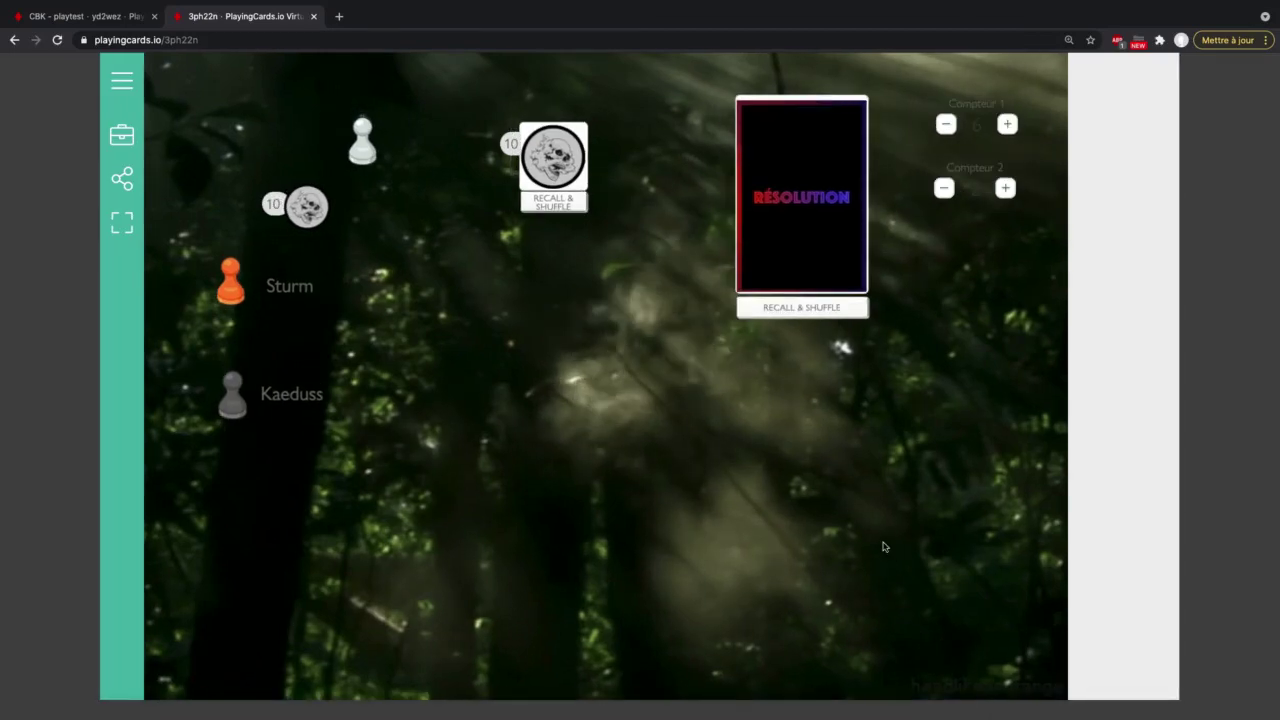